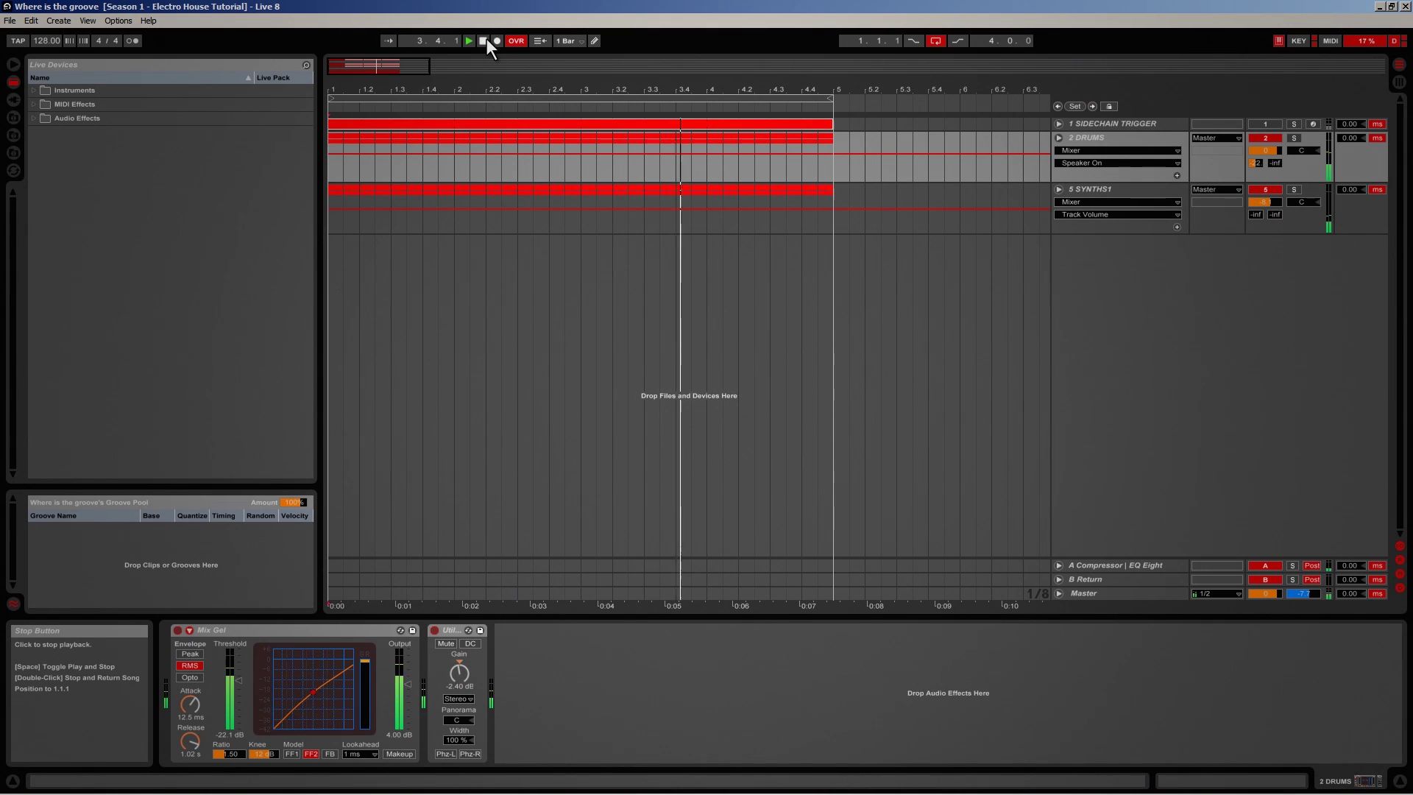
Stop playback, return the song position to the start and deactivate the SYNTHS1 track
double_click(487, 38)
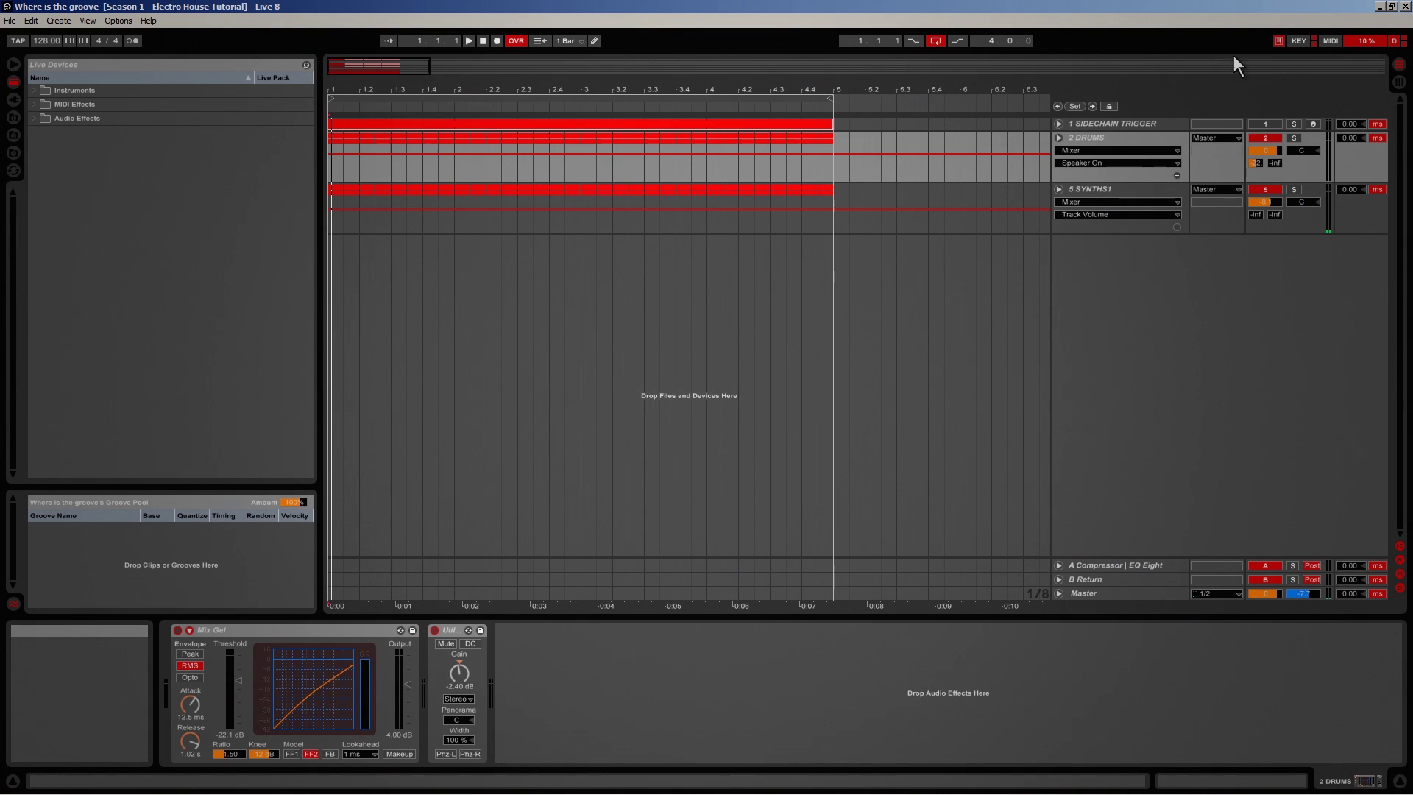
click(1276, 191)
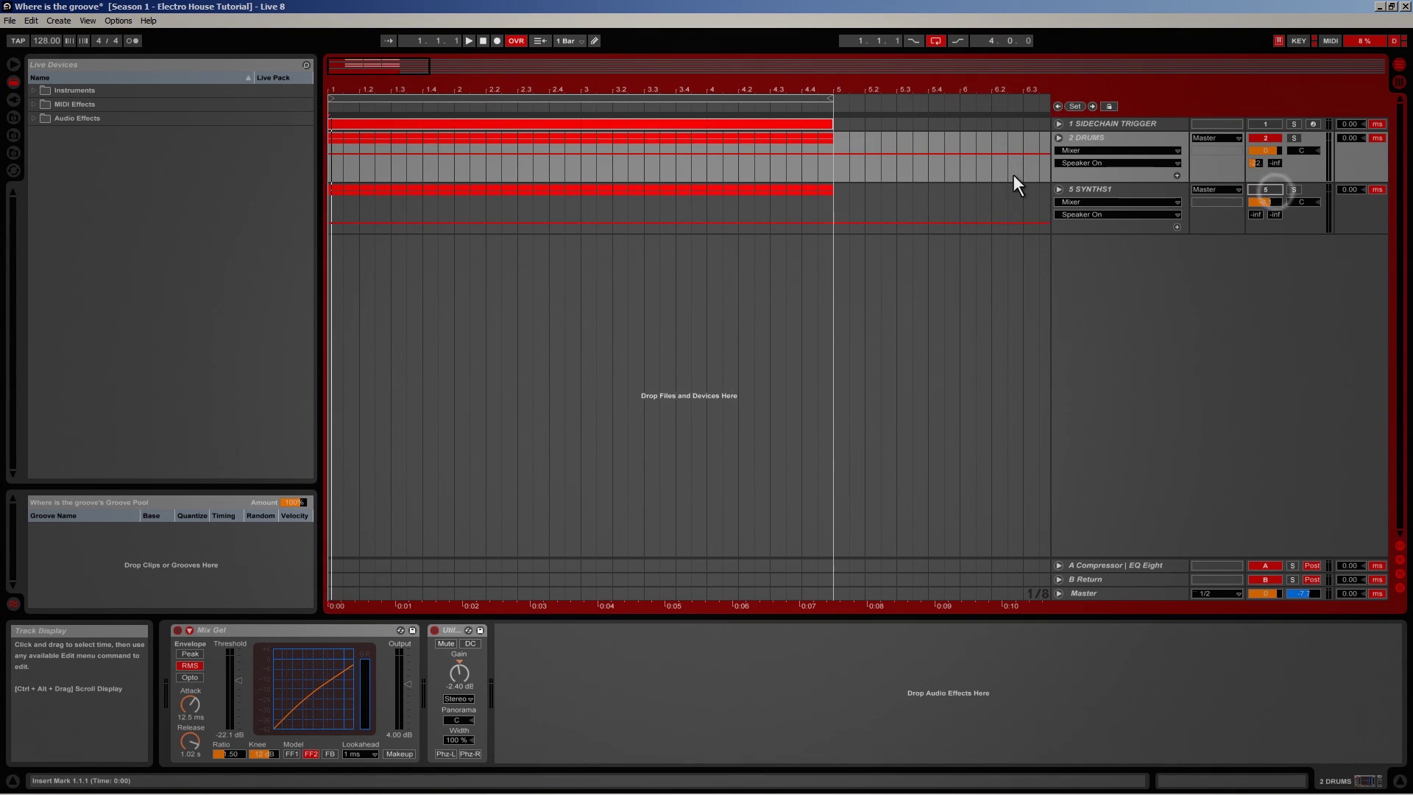
click(1279, 191)
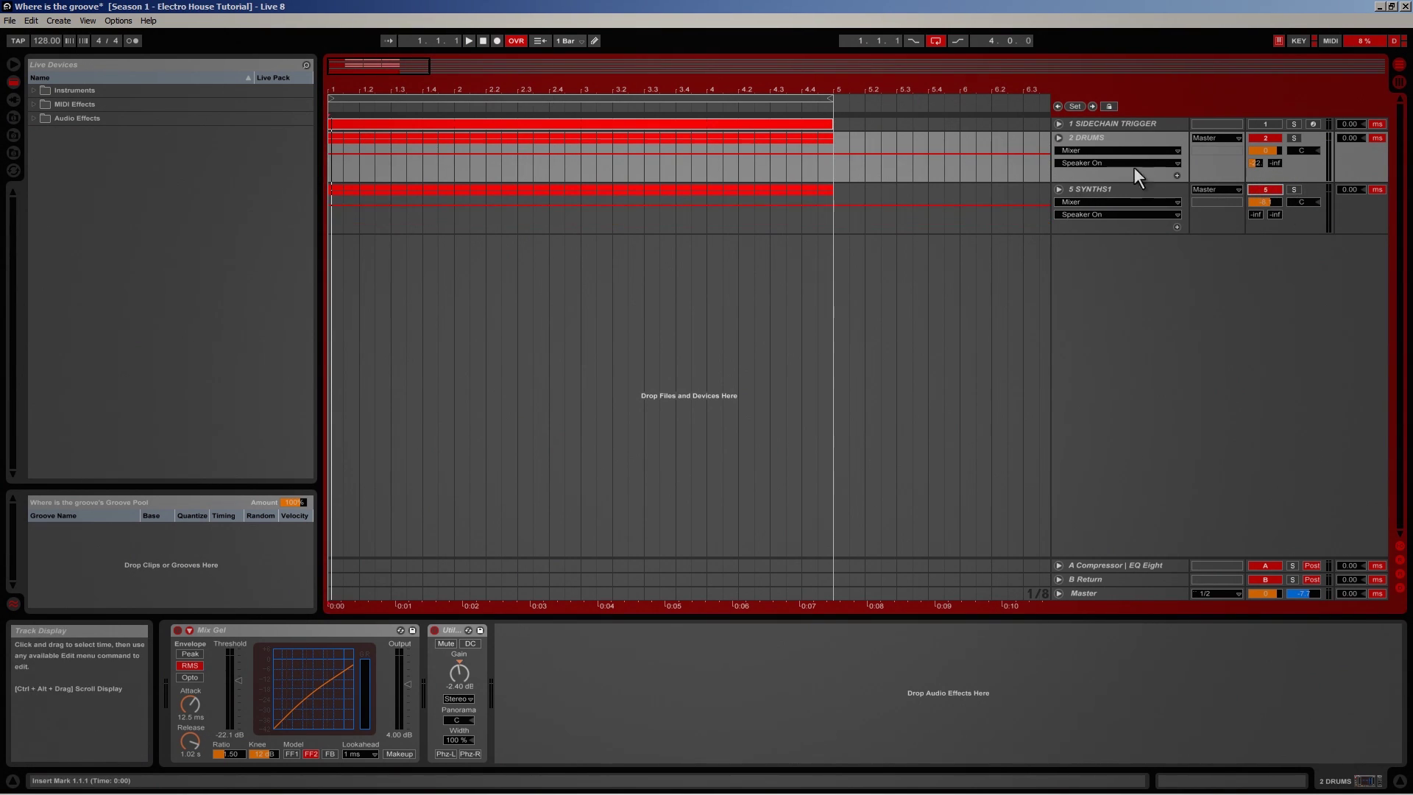
click(1116, 149)
click(1075, 135)
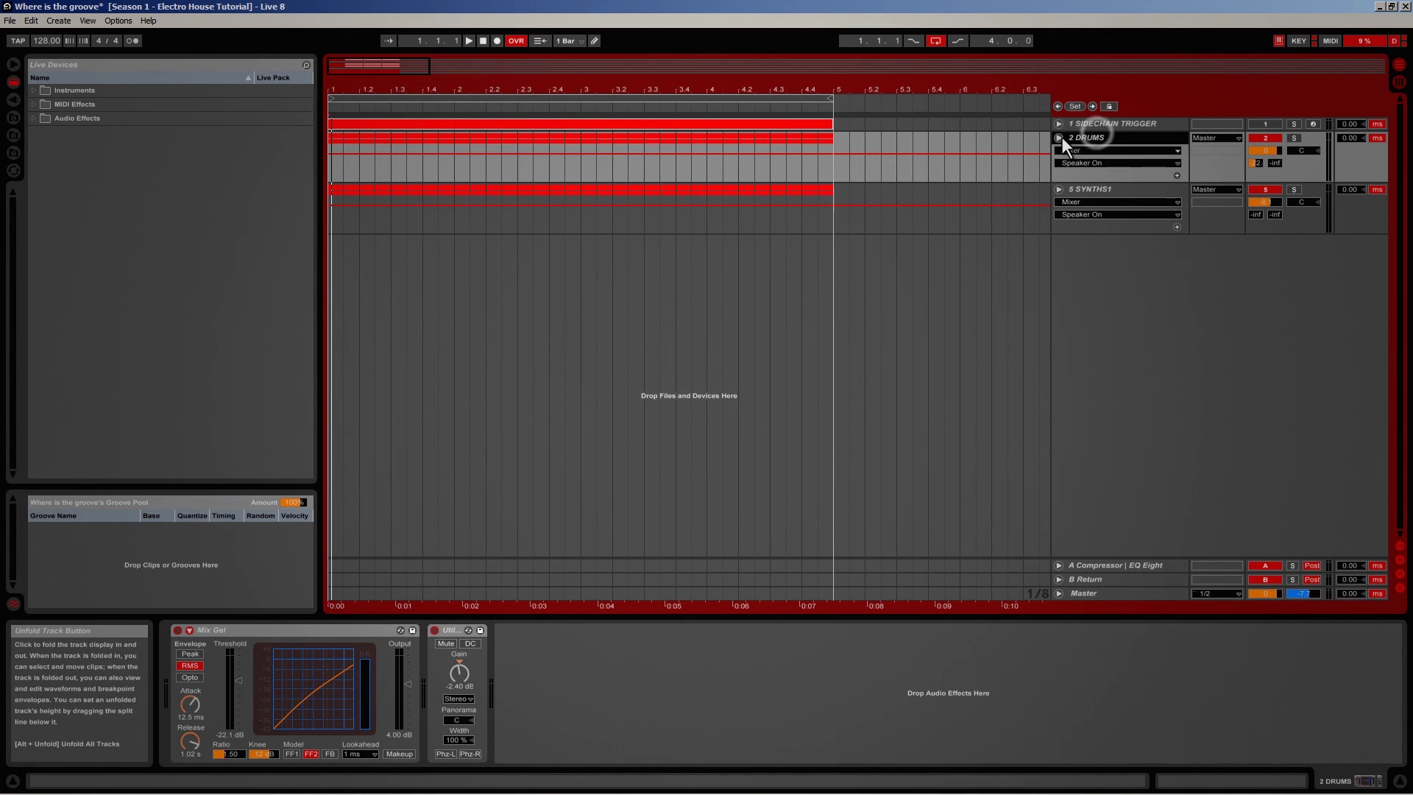
click(1273, 192)
click(1101, 190)
click(1103, 138)
Insert a new audio track below SYNTHS1, unfold it and name it "# LOOP 1"
right_click(787, 614)
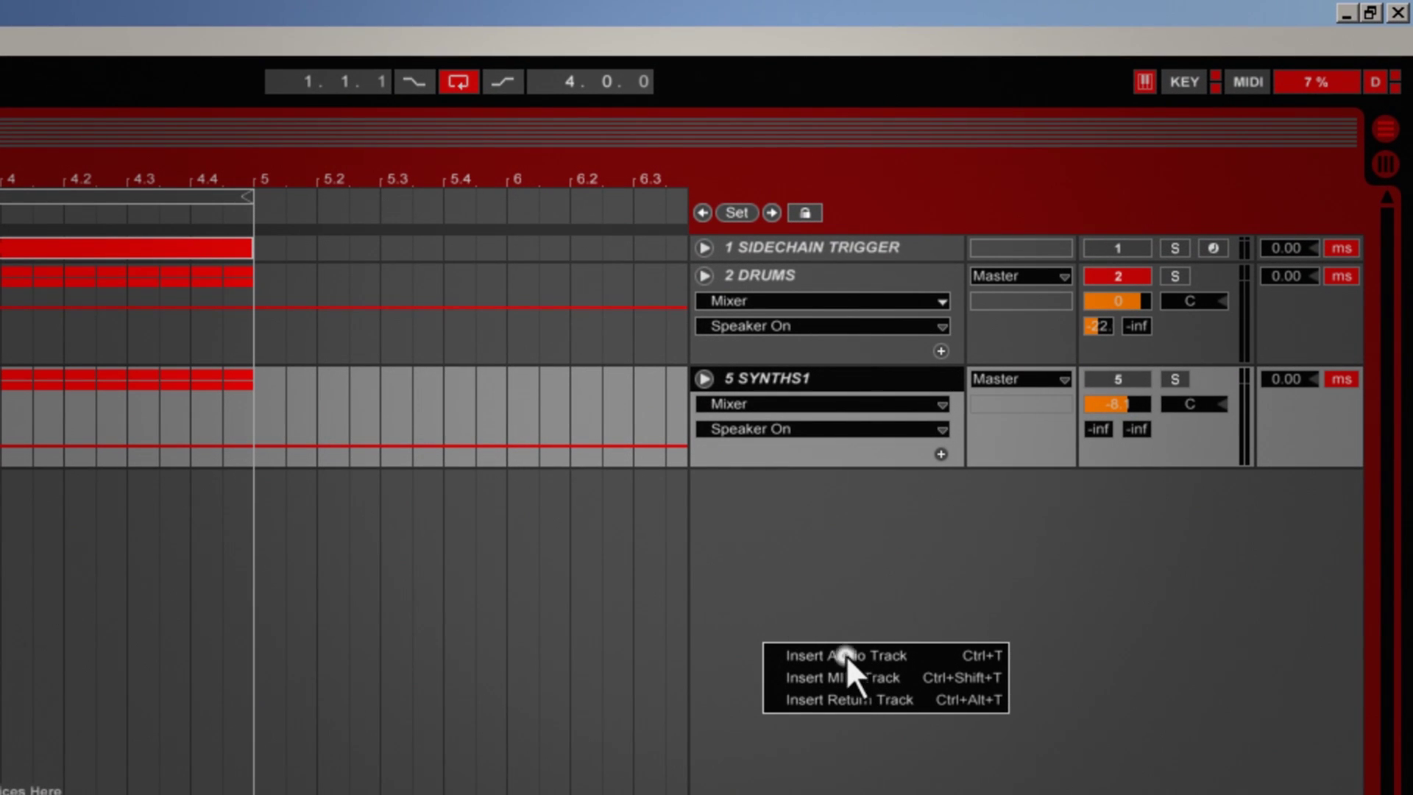
click(845, 655)
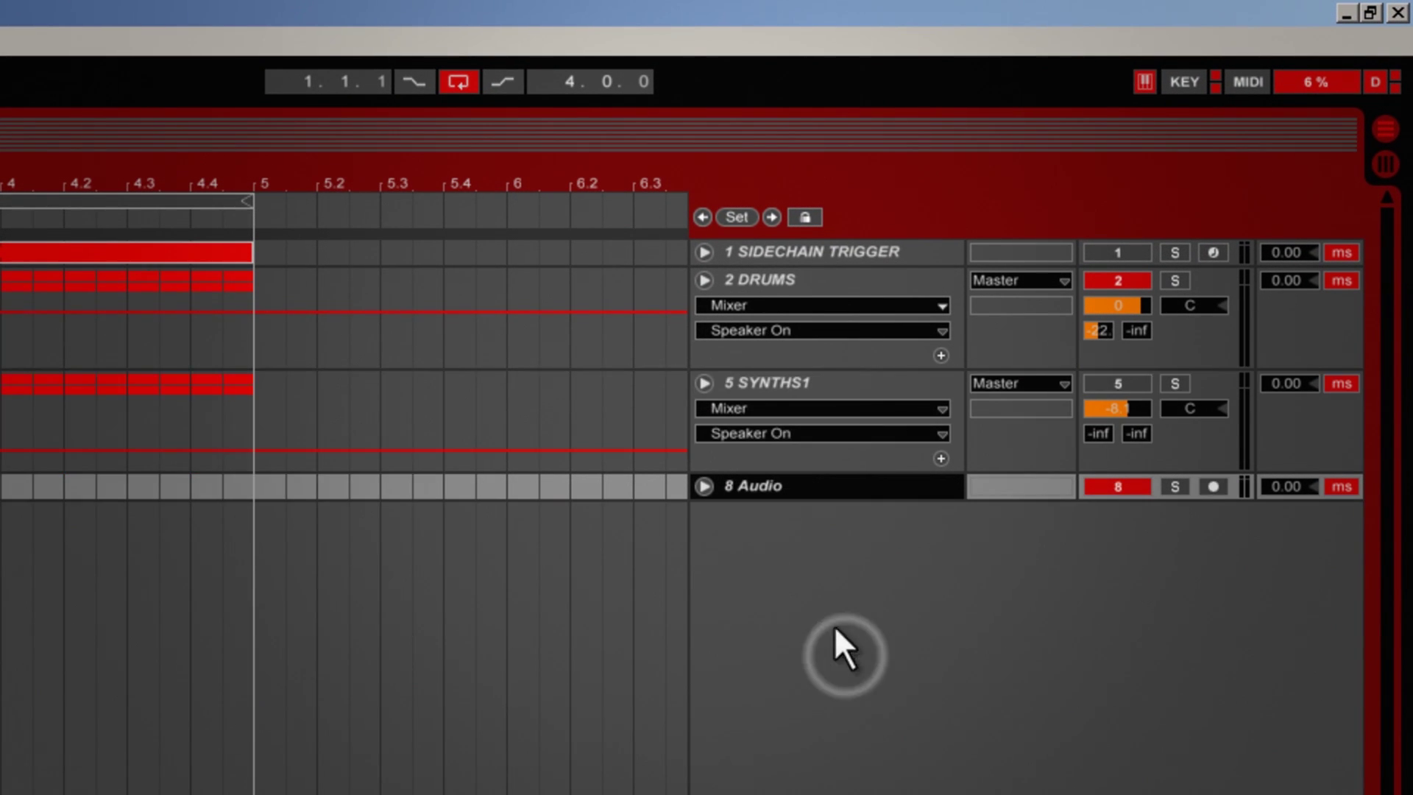
click(704, 487)
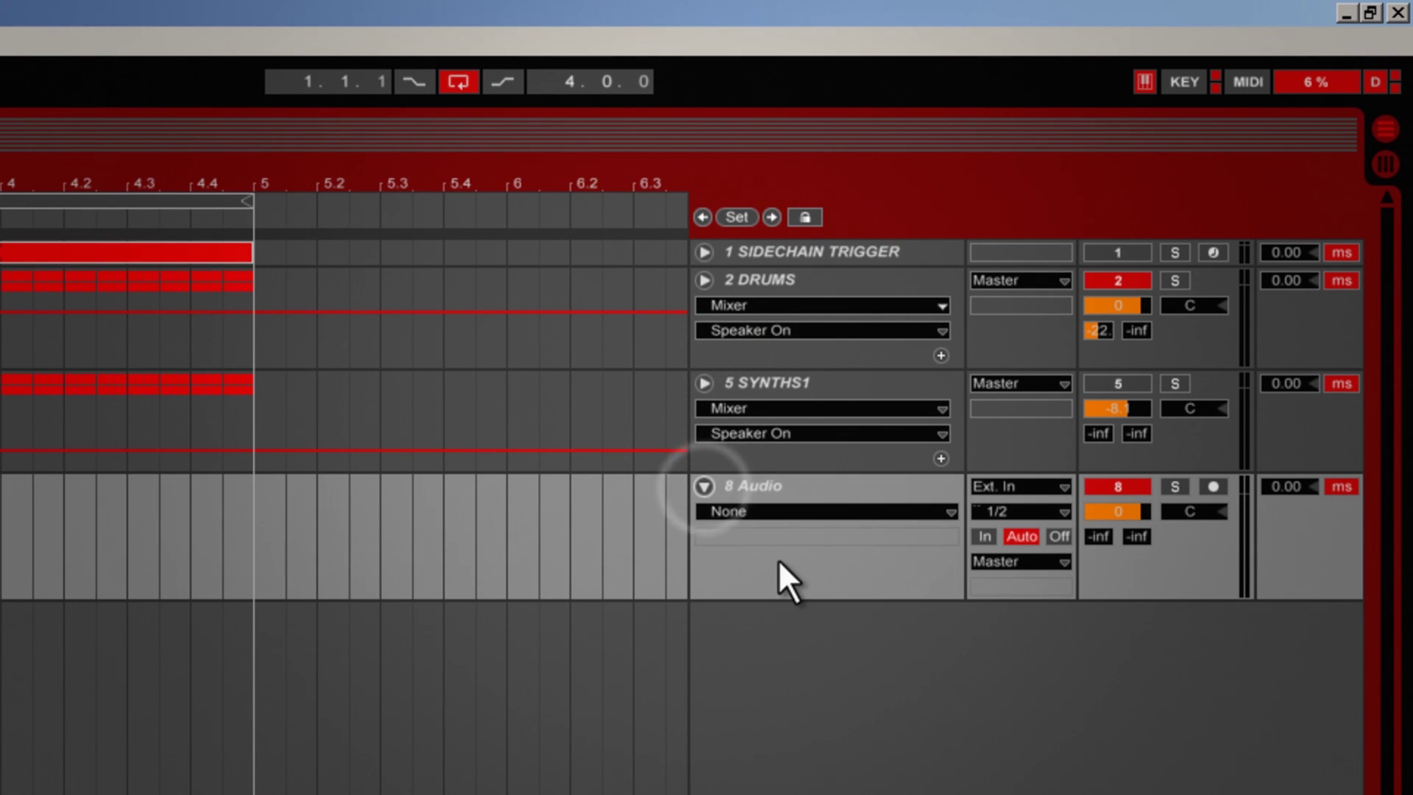
click(781, 487)
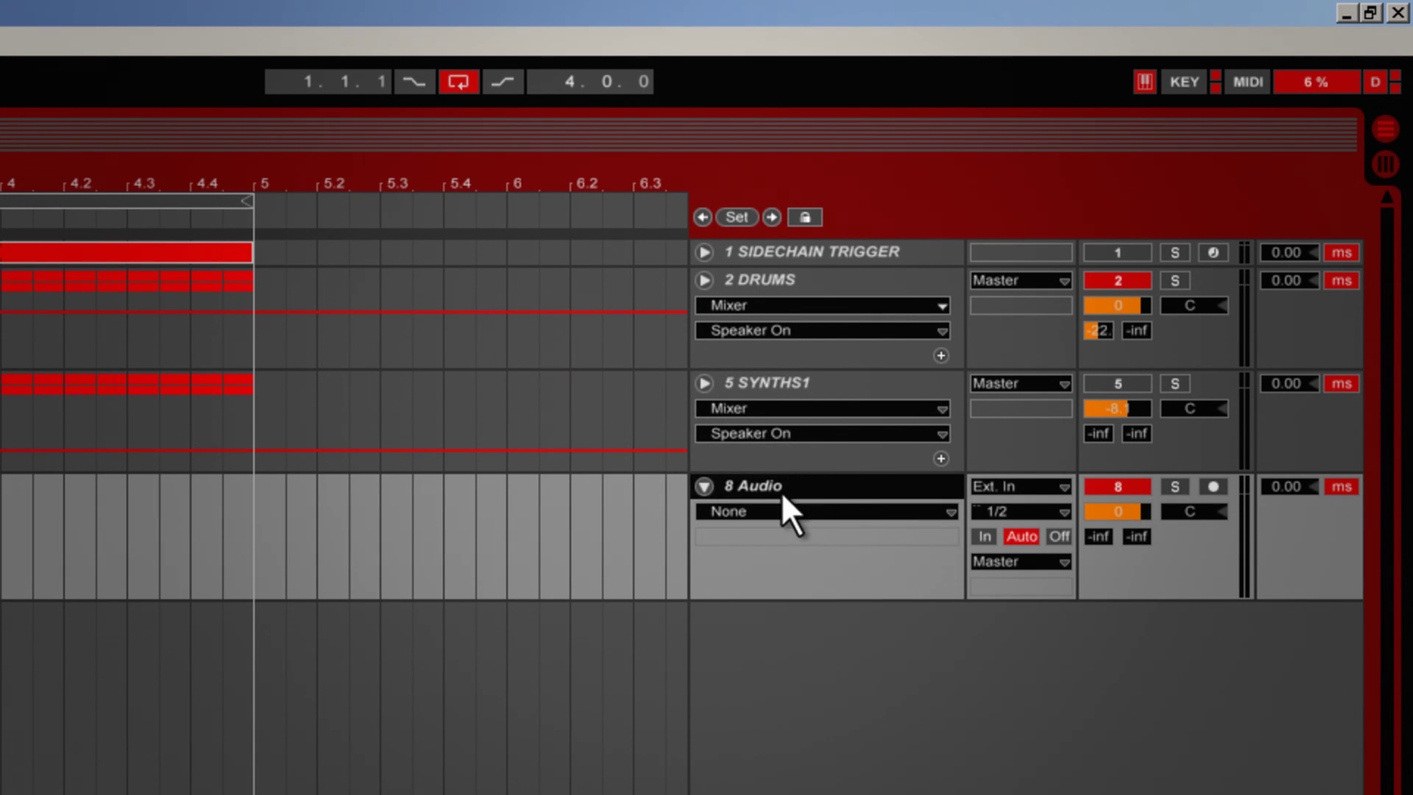
double_click(780, 489)
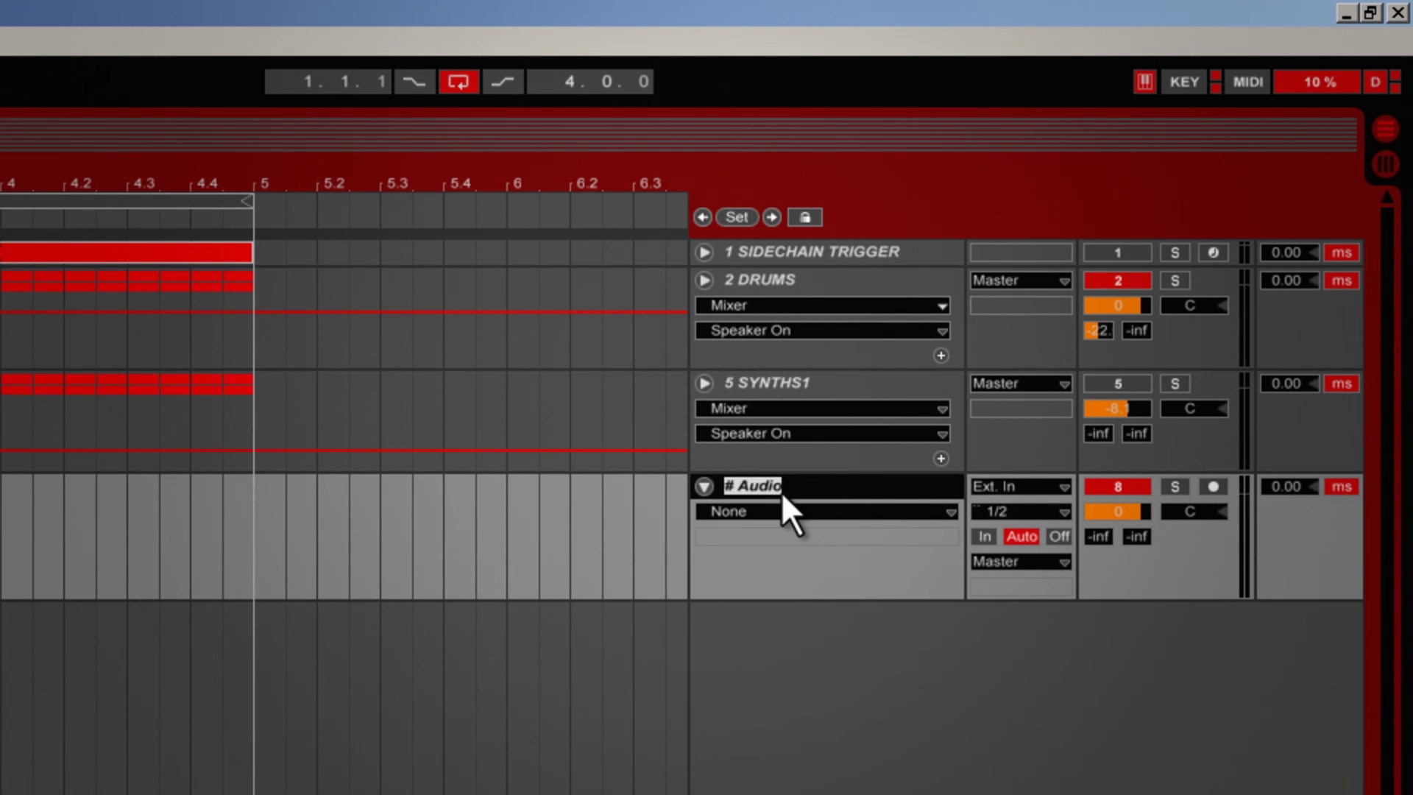
text(# LOOP 1)
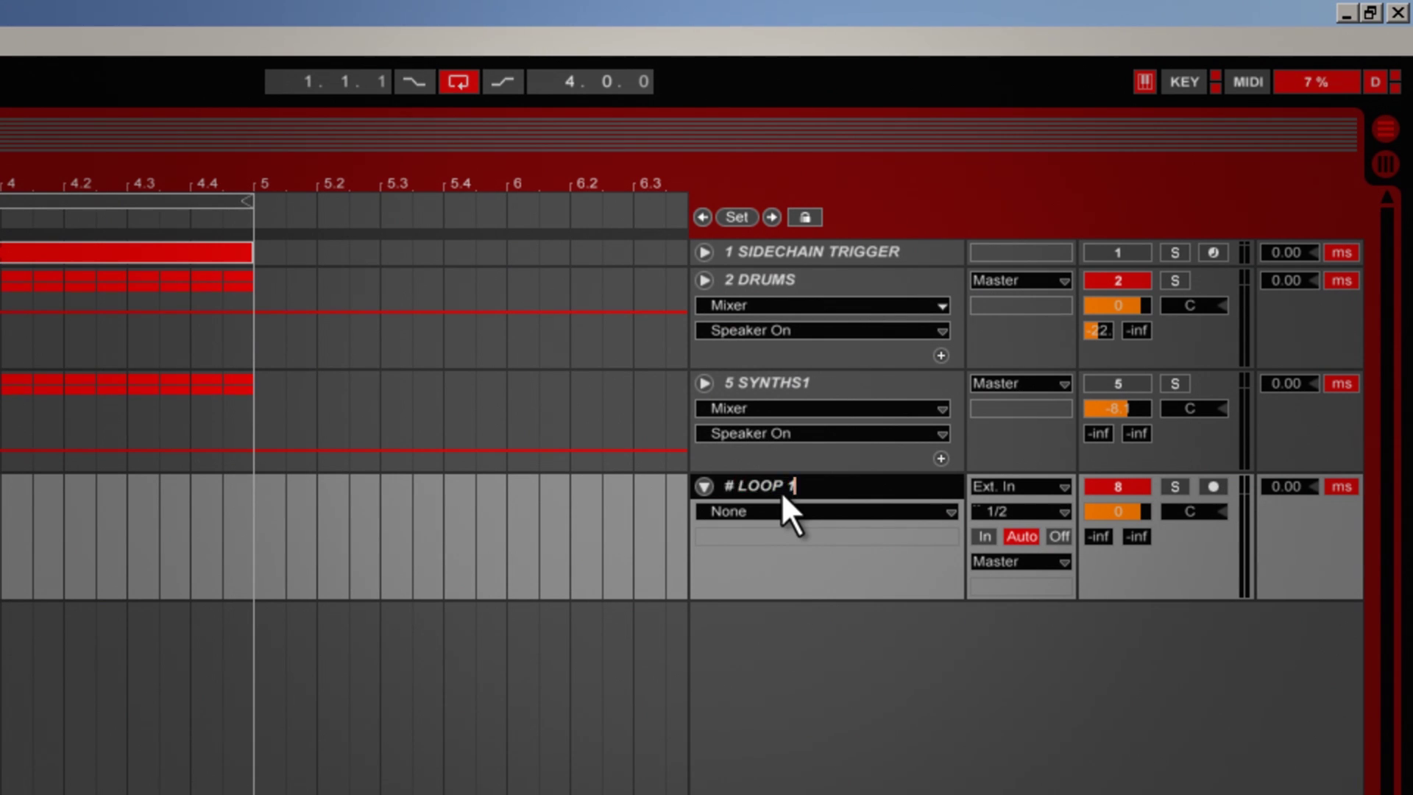
key(Return)
Duplicate the LOOP 1 track and rename the copy "# LOOP 2"
key(ctrl+d)
key(ctrl+r)
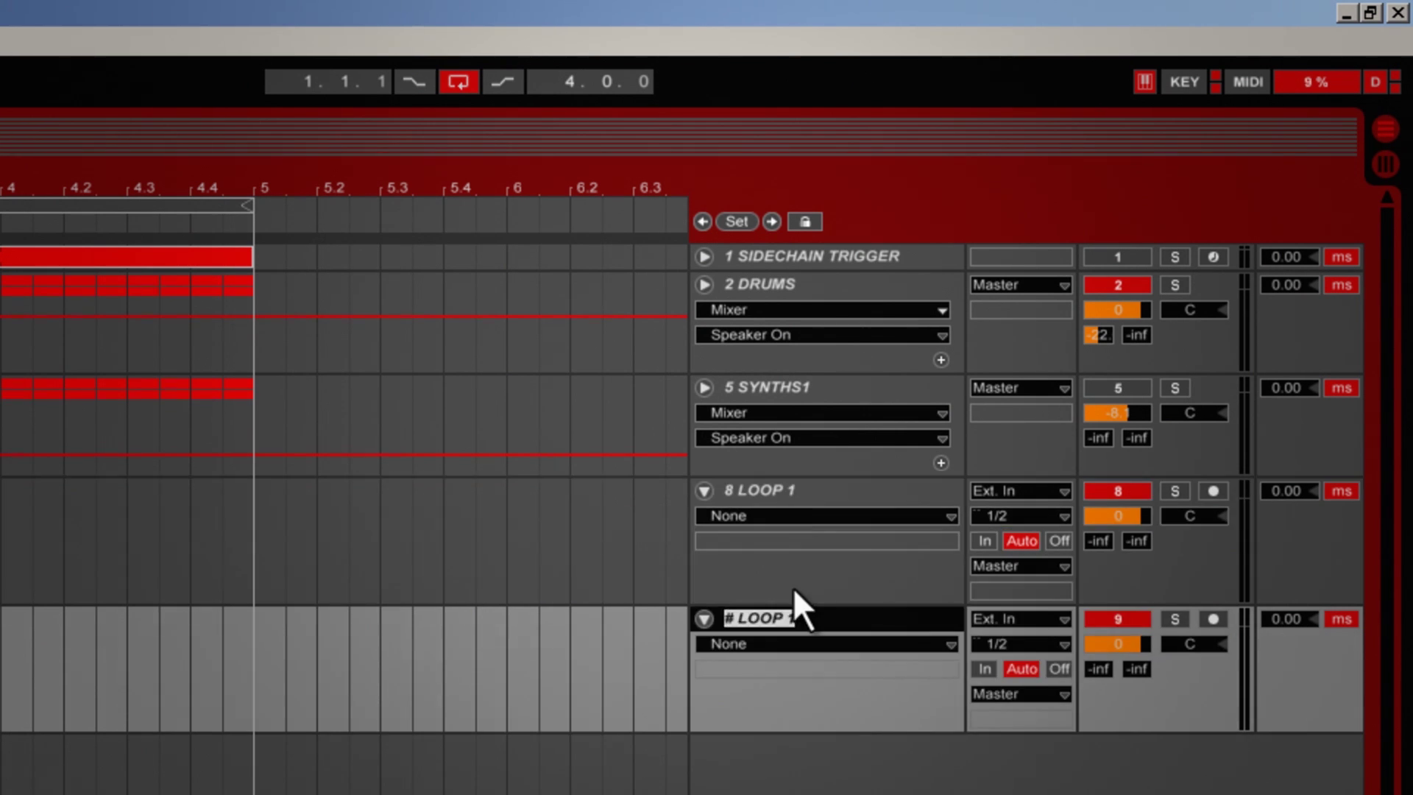
key(End)
text(2)
key(Return)
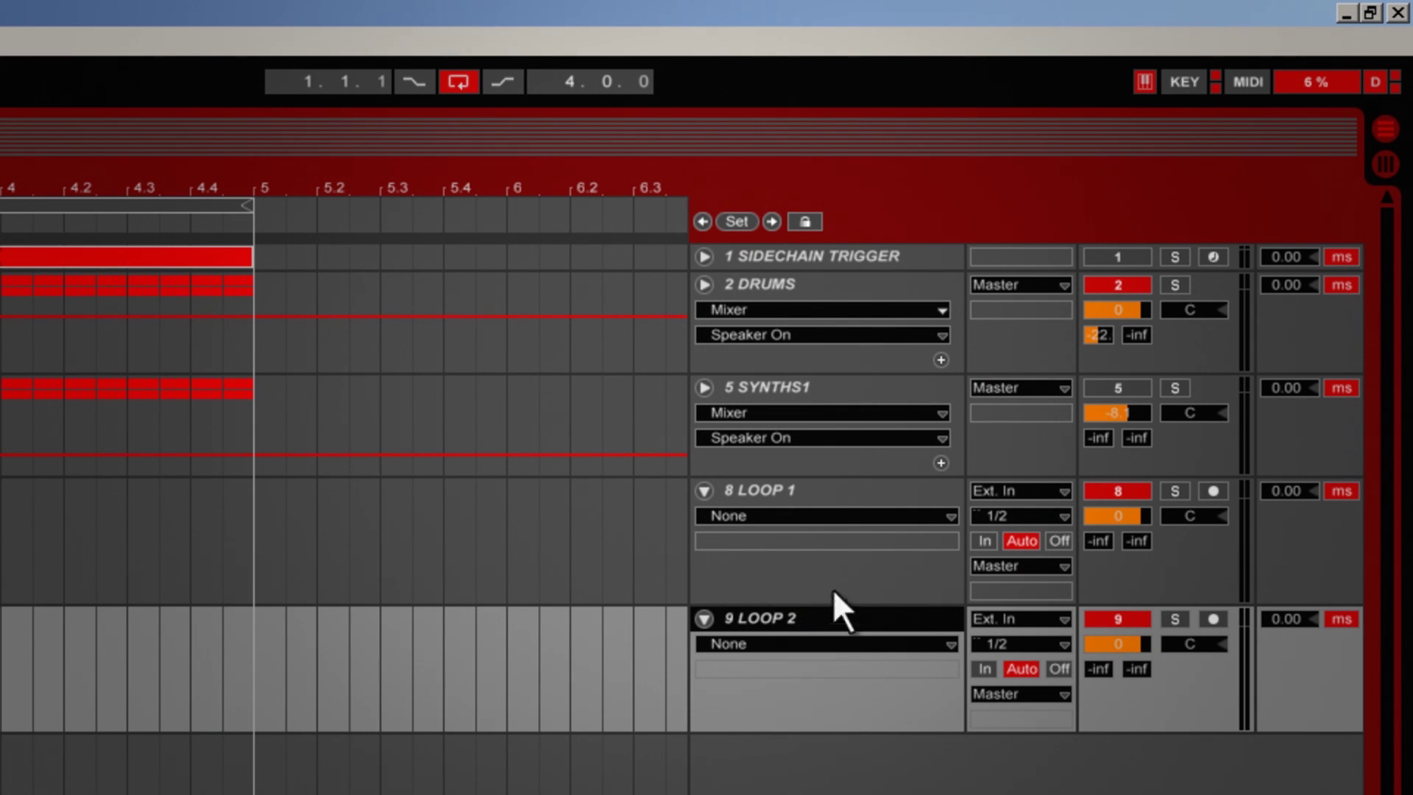
Group the LOOP 1 and LOOP 2 tracks and name the group "# PERCUSSION"
click(761, 489)
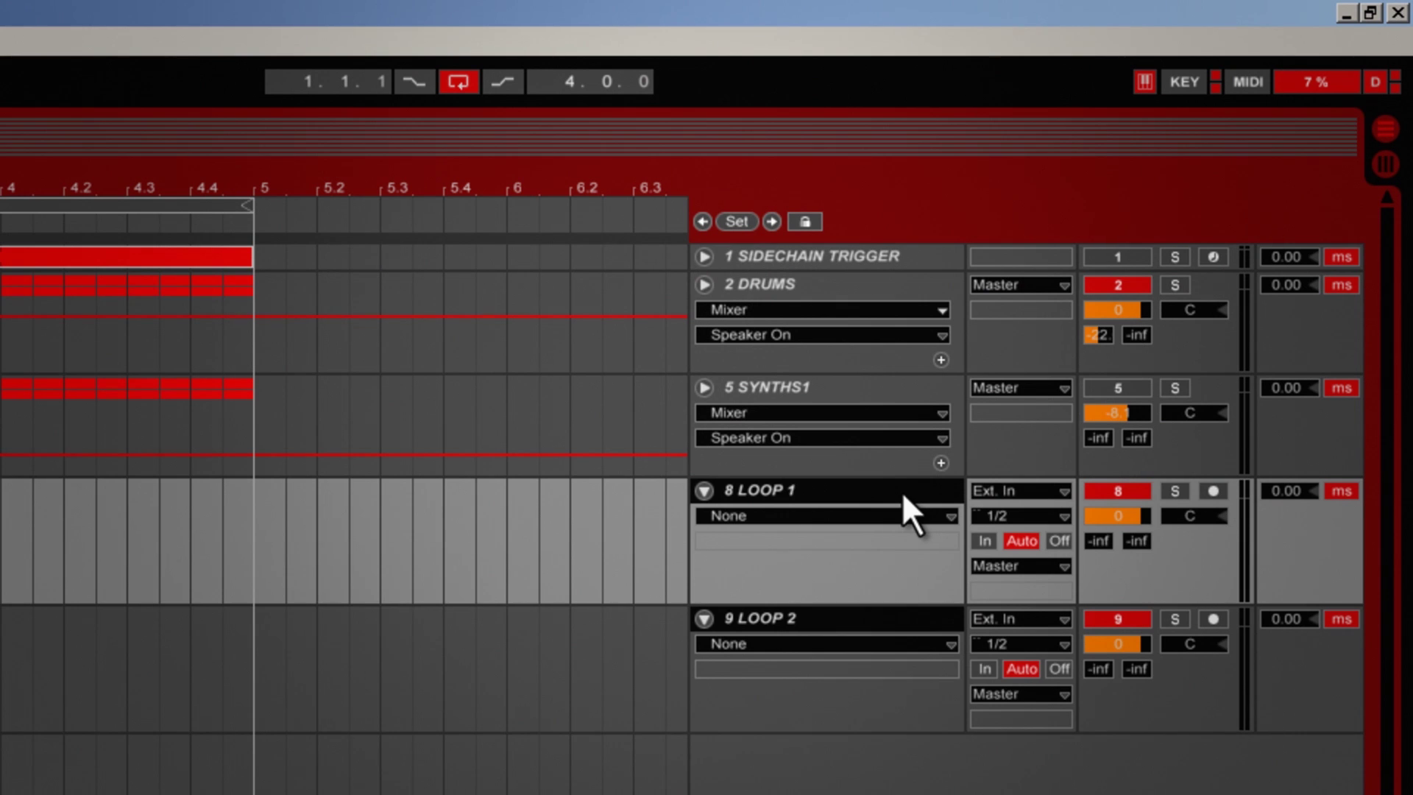
key(ctrl+g)
key(ctrl+r)
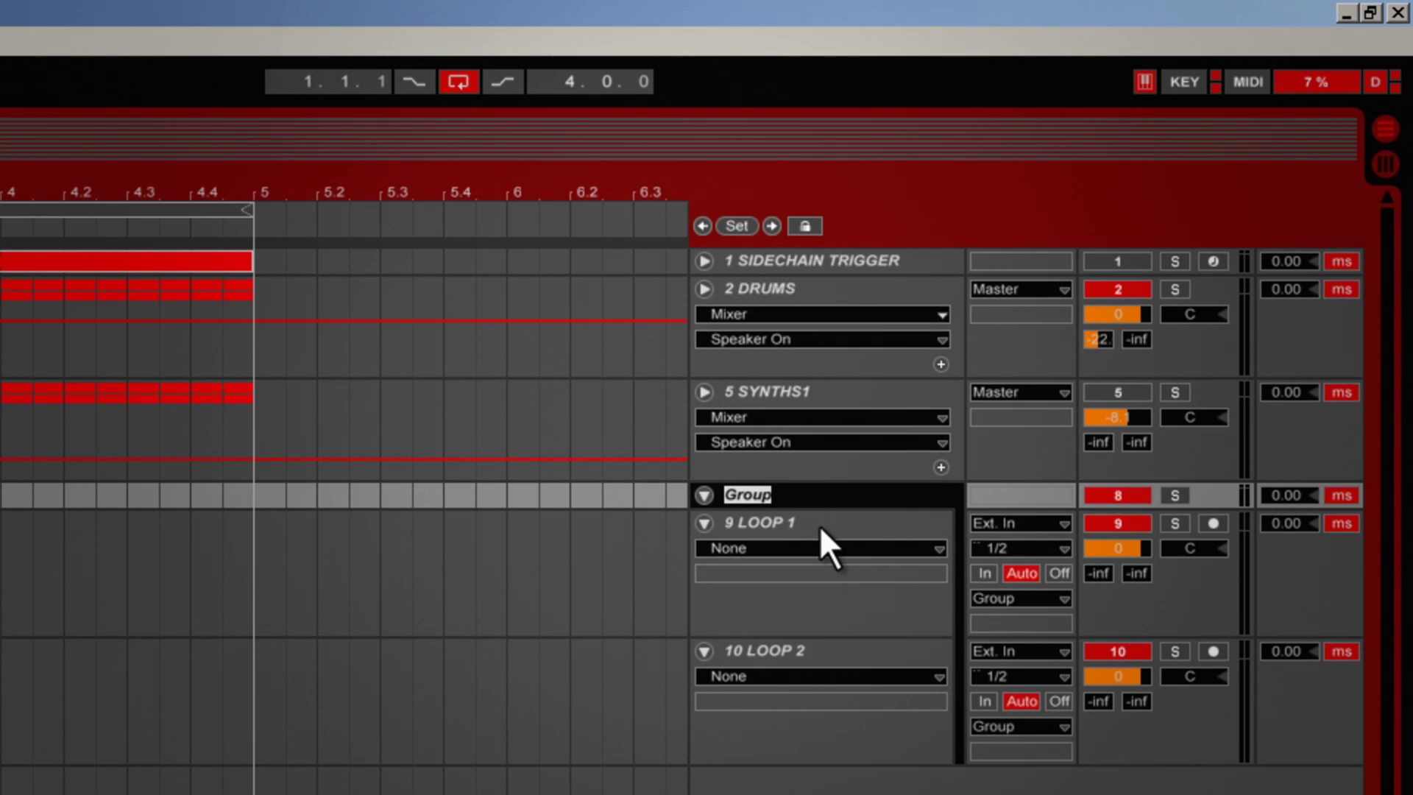
text(# PERCUSSION)
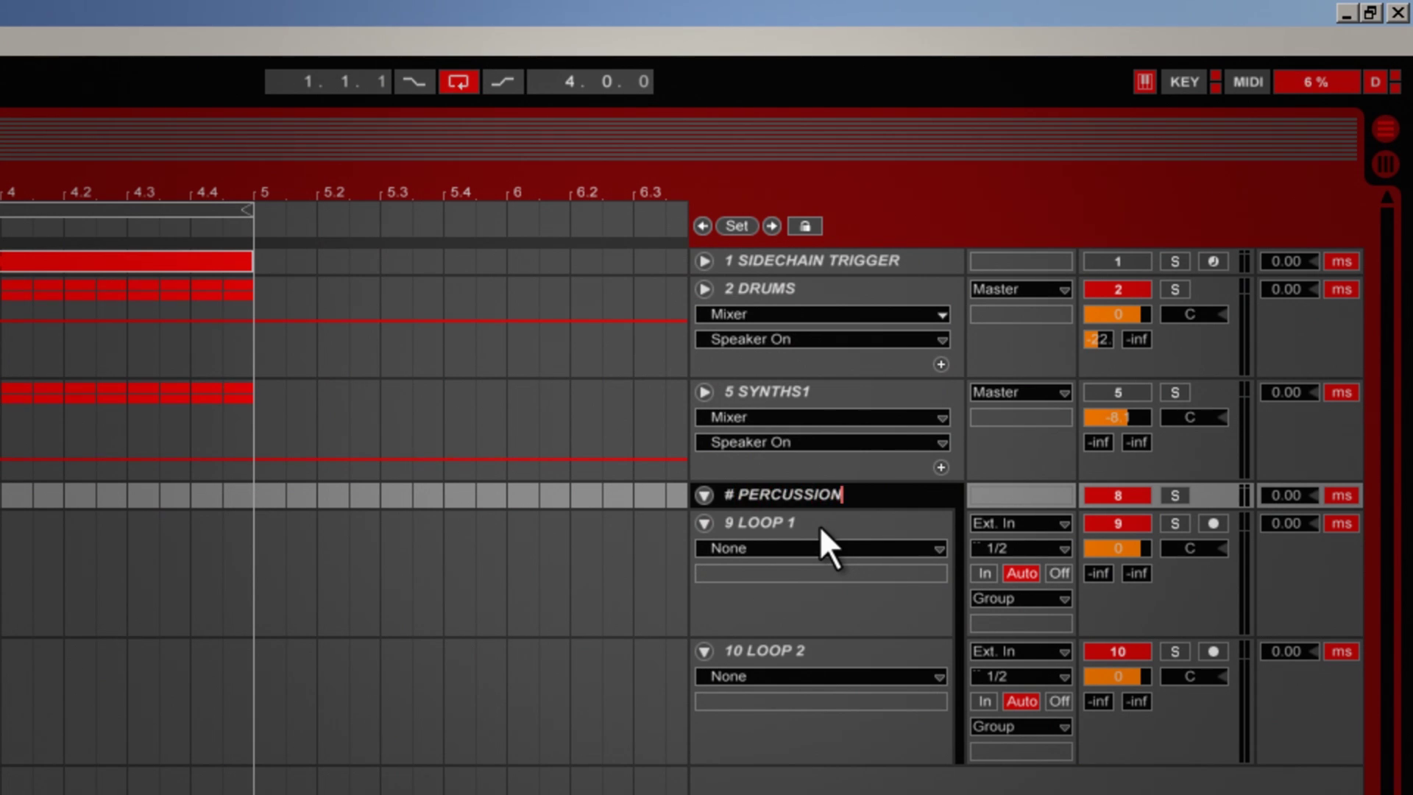
key(Return)
Move the PERCUSSION group between DRUMS and SYNTHS1, enlarge its track height and select the LOOP 1 track
drag(837, 497, 764, 462)
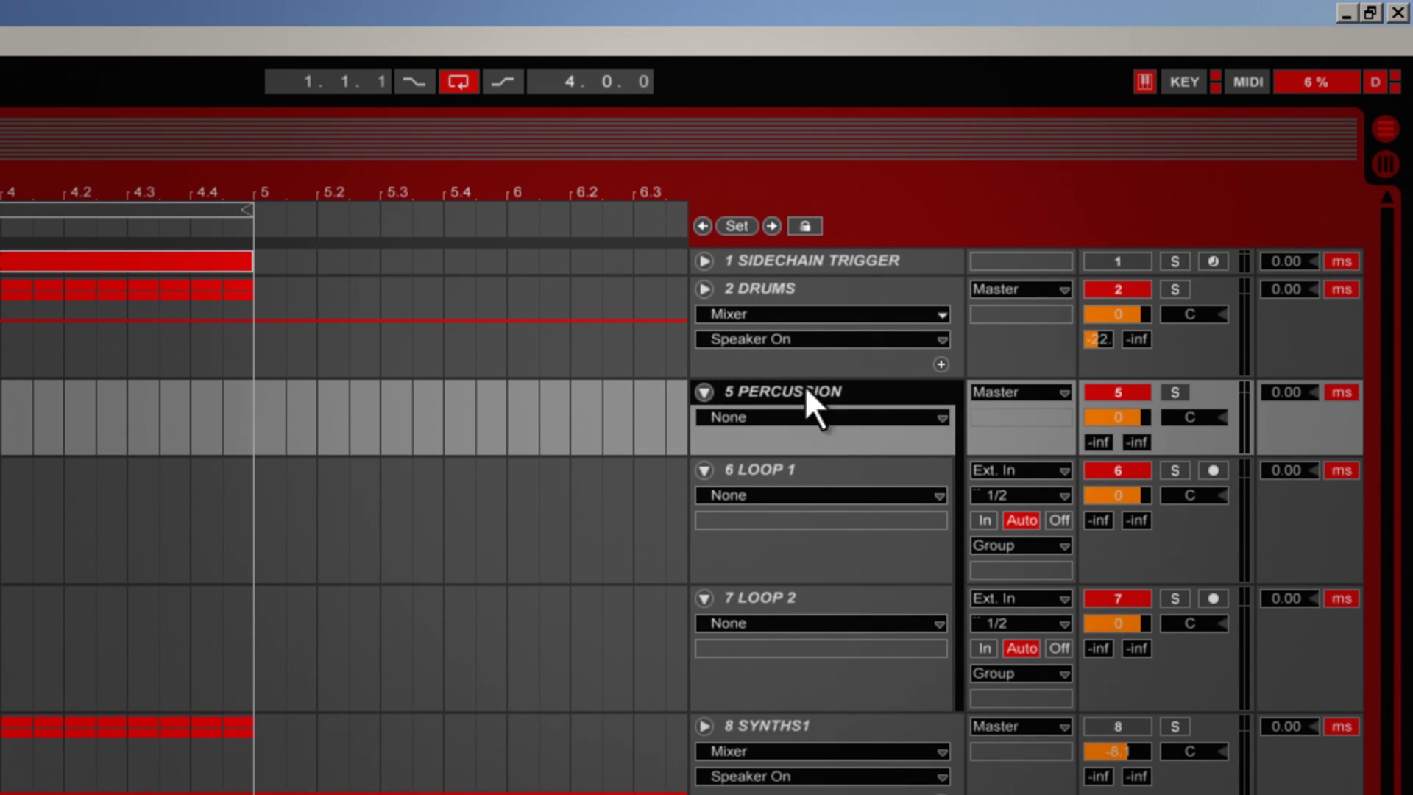
mouse_move(801, 372)
mouse_down()
mouse_move(808, 347)
mouse_move(807, 367)
mouse_up()
drag(778, 456, 774, 480)
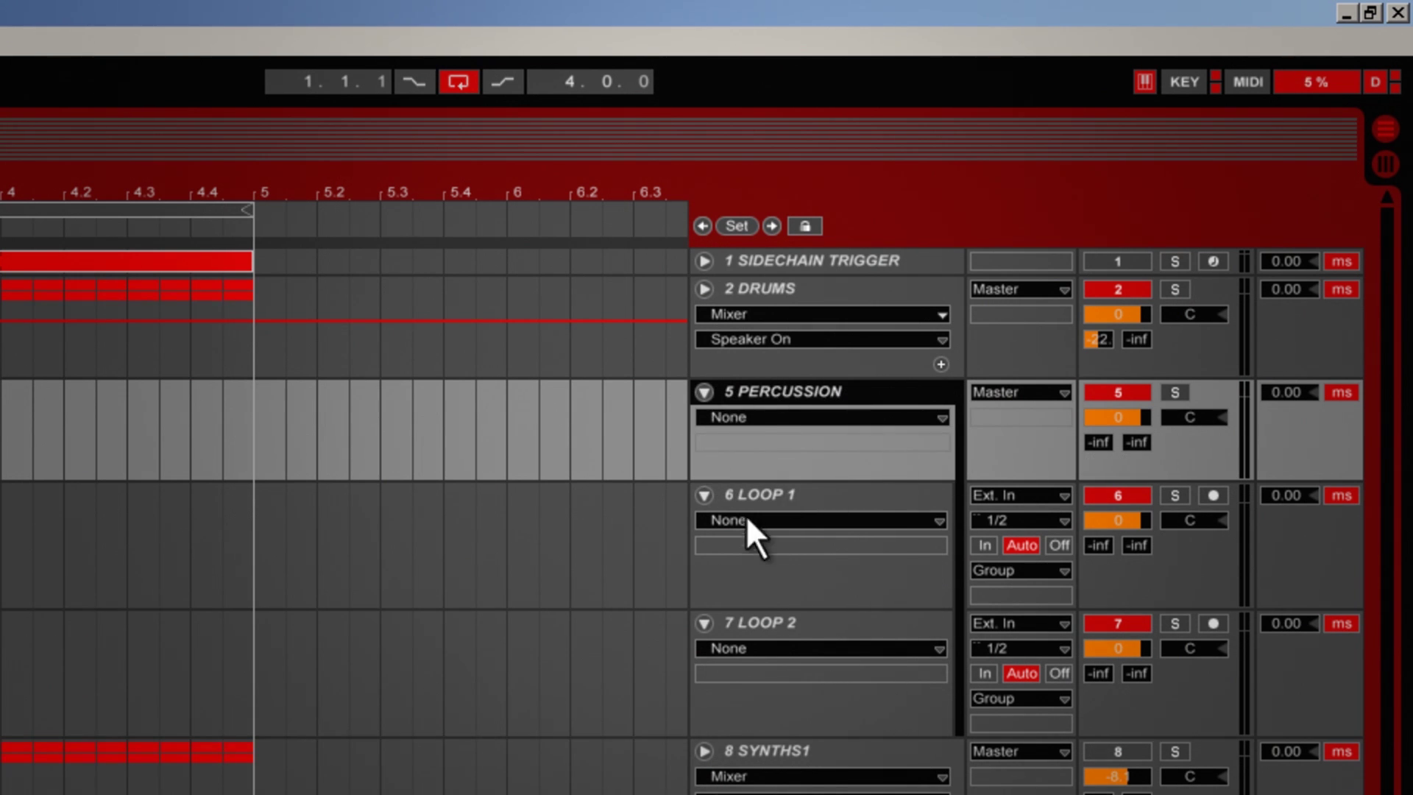
click(755, 491)
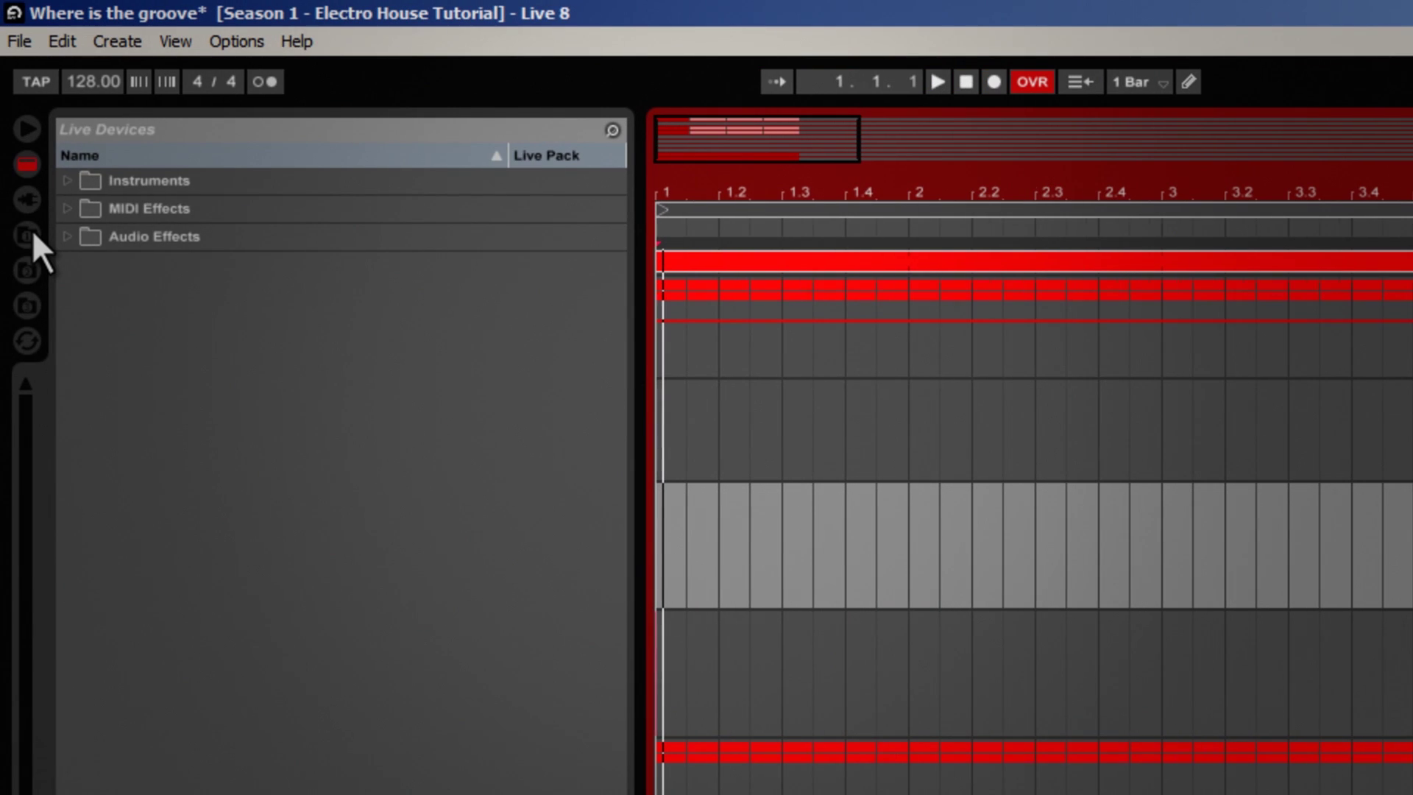
Browse the sample pack folders and open the RA_Glitch_Hop pack
click(32, 230)
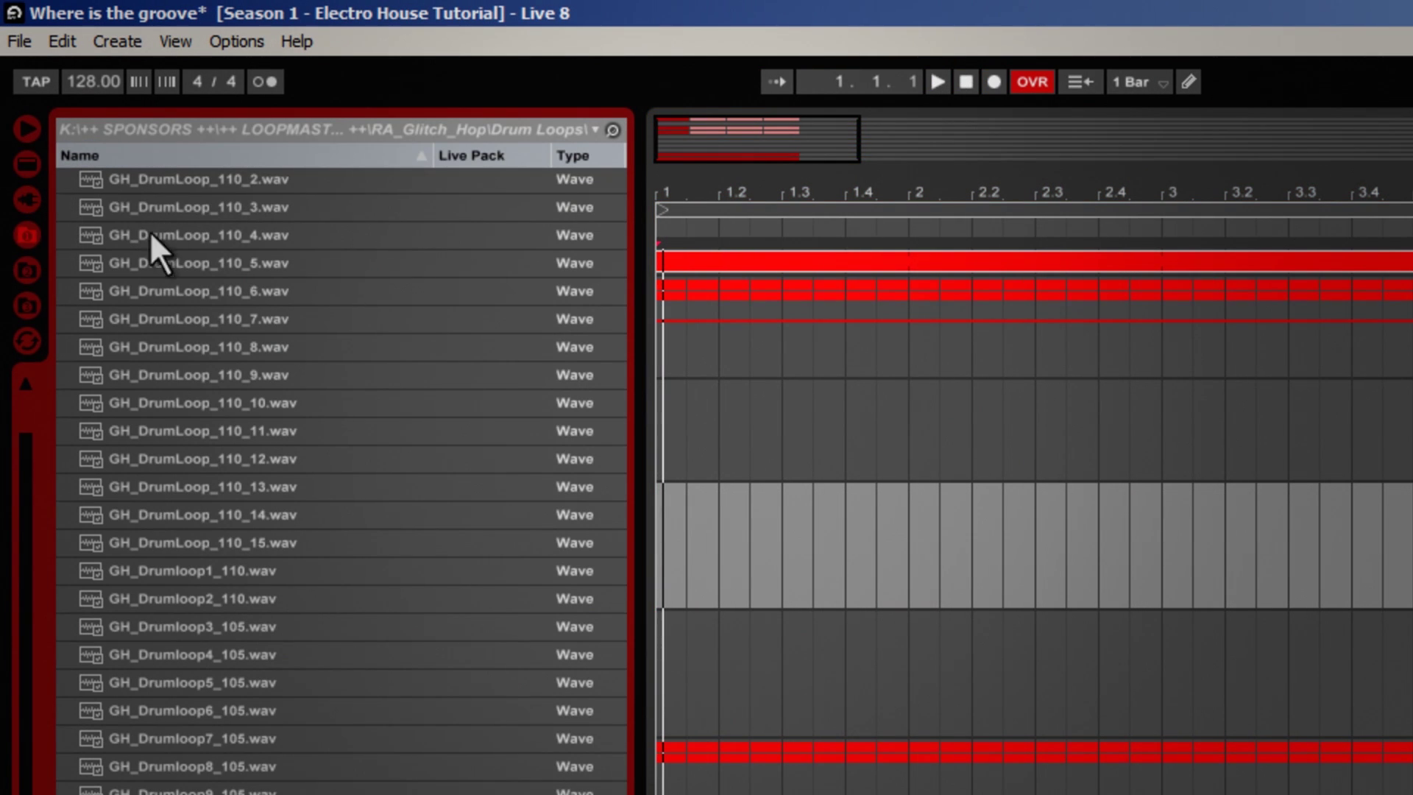
scroll(125, 176, up, 1)
double_click(147, 180)
double_click(147, 180)
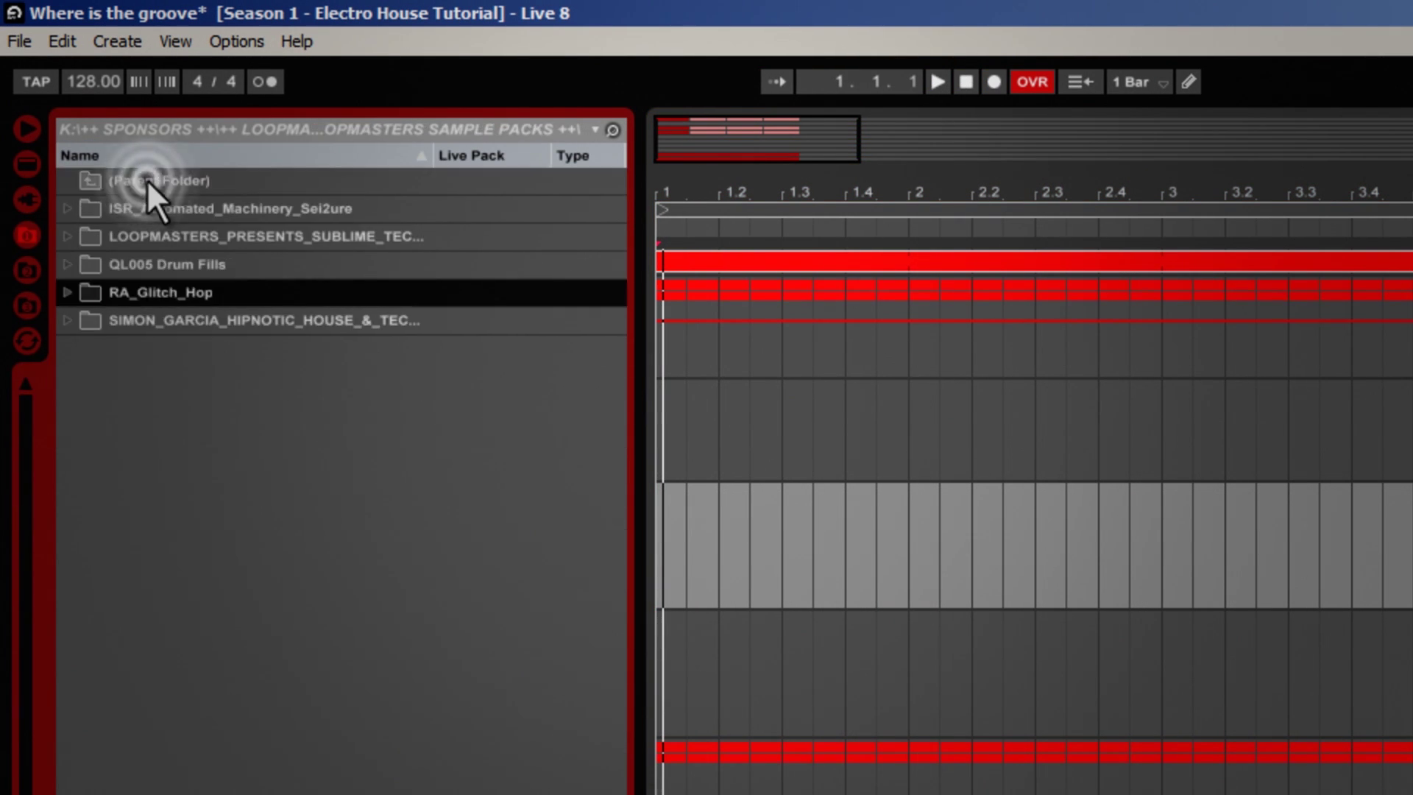
click(147, 181)
click(136, 291)
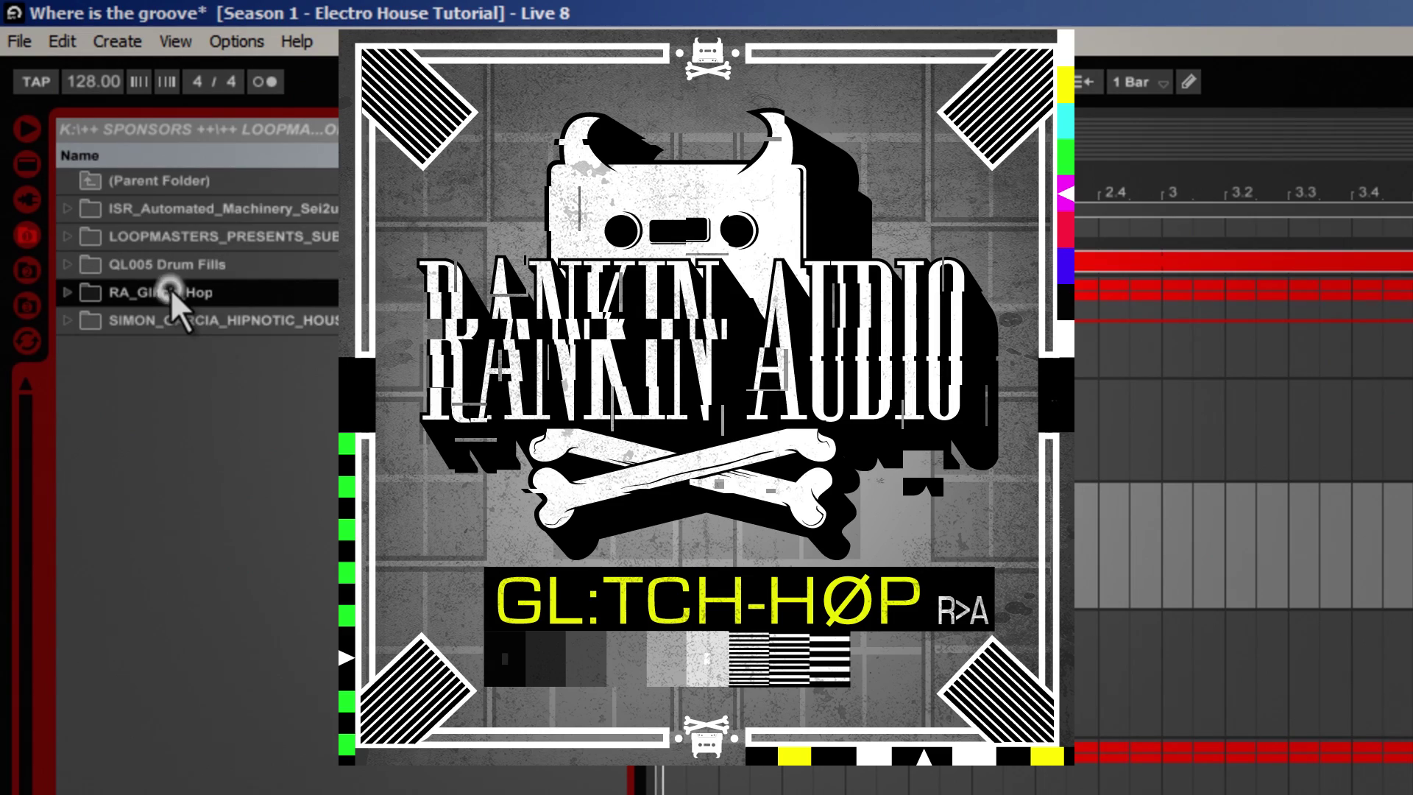
double_click(170, 290)
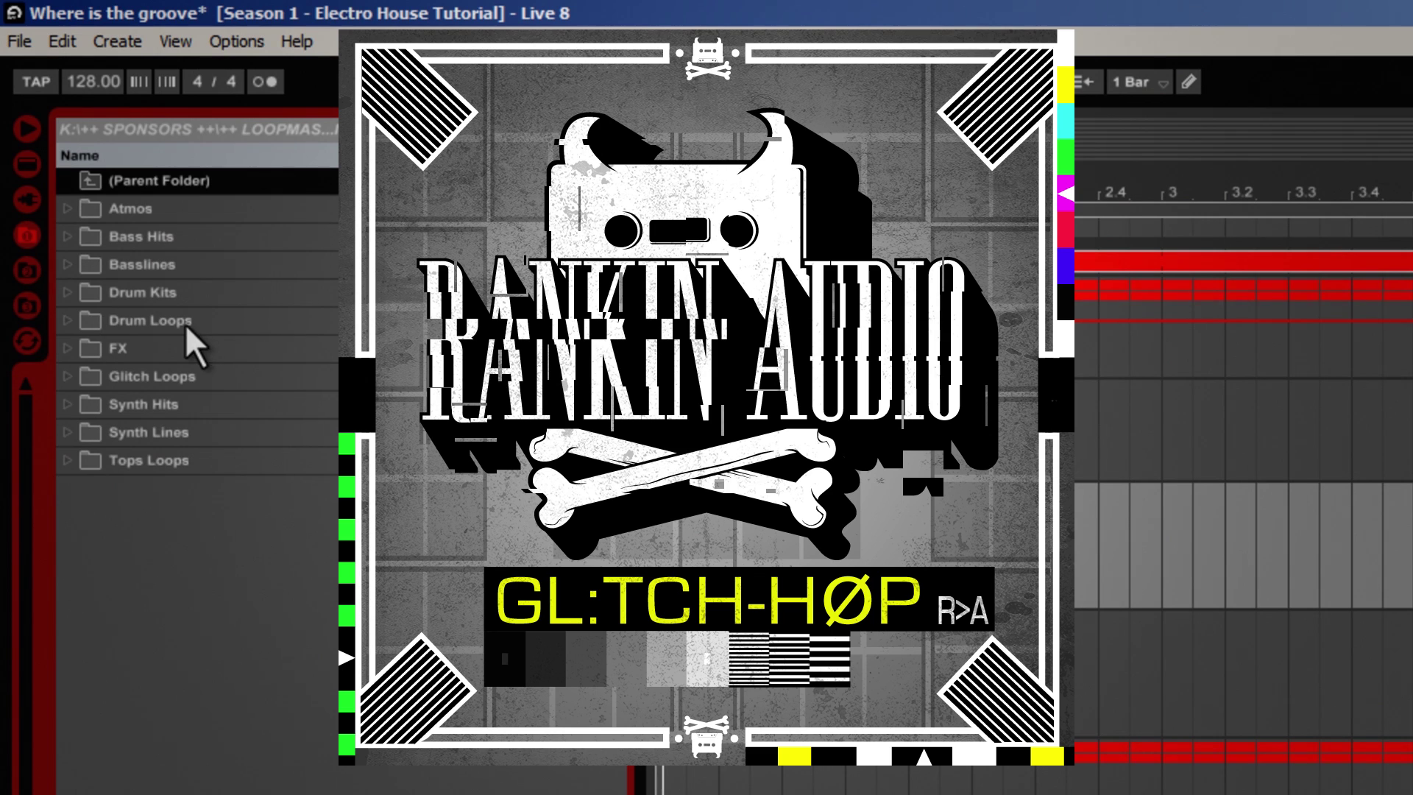
Open Kit 4 in the Drum Kits folder and audition its snare and hat samples
click(161, 294)
double_click(160, 293)
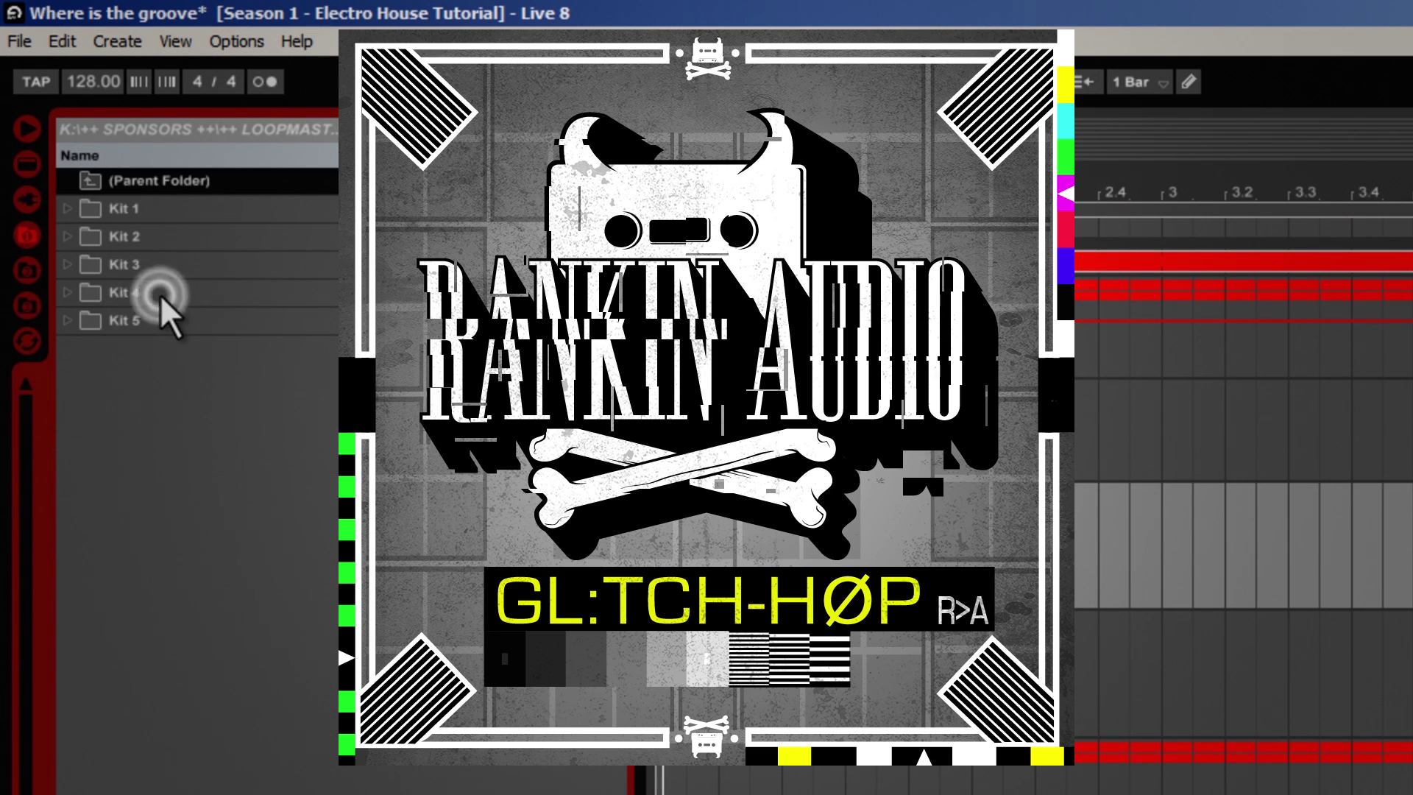
double_click(147, 294)
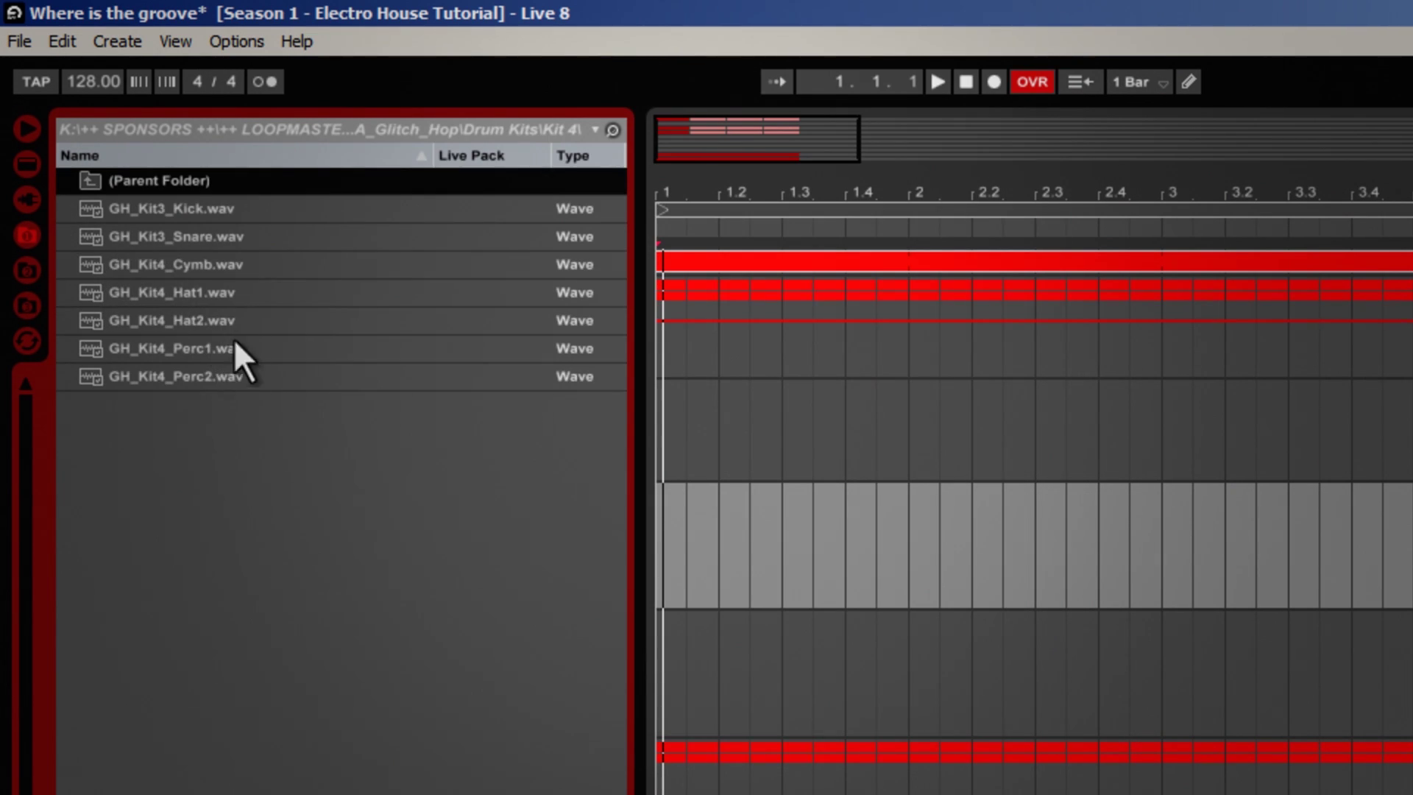
click(206, 237)
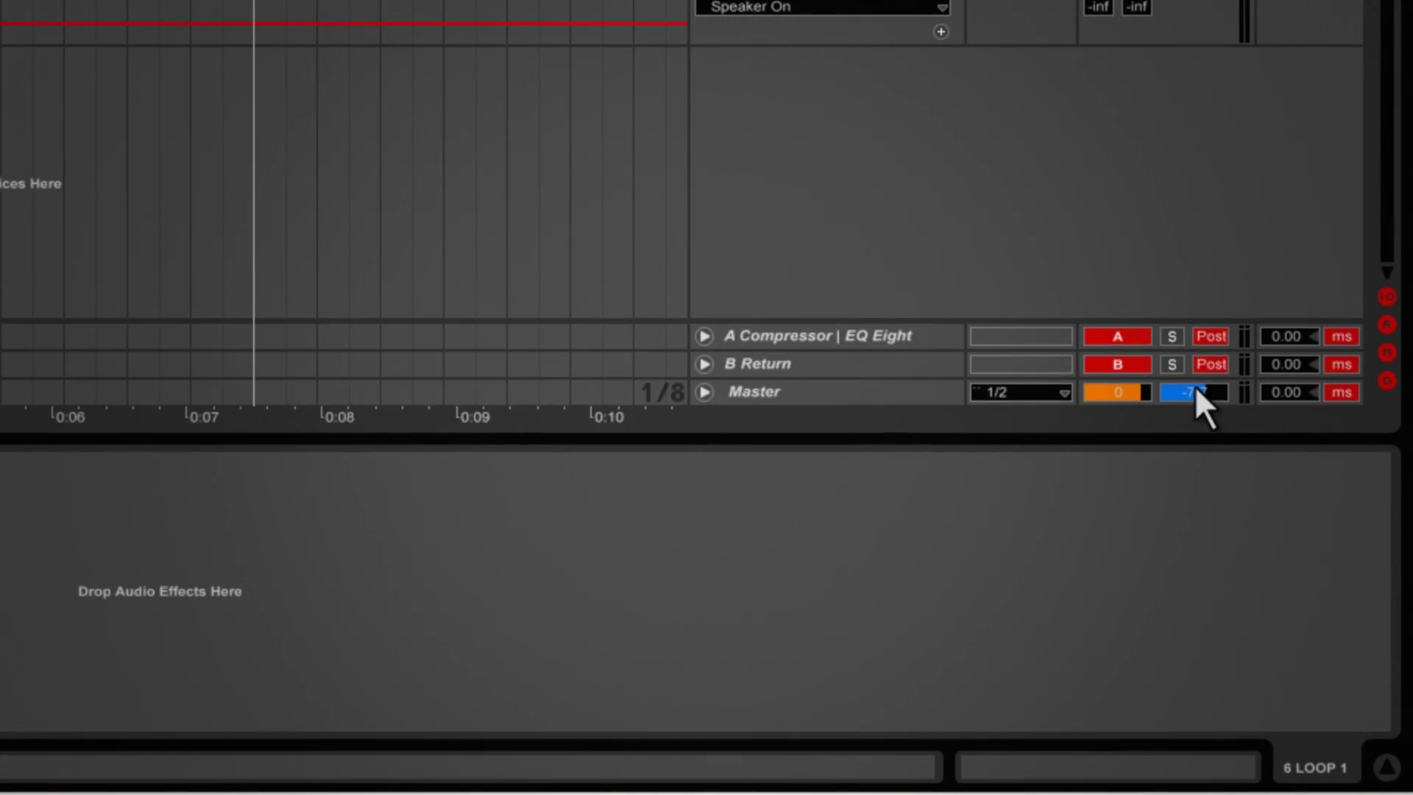
click(1194, 387)
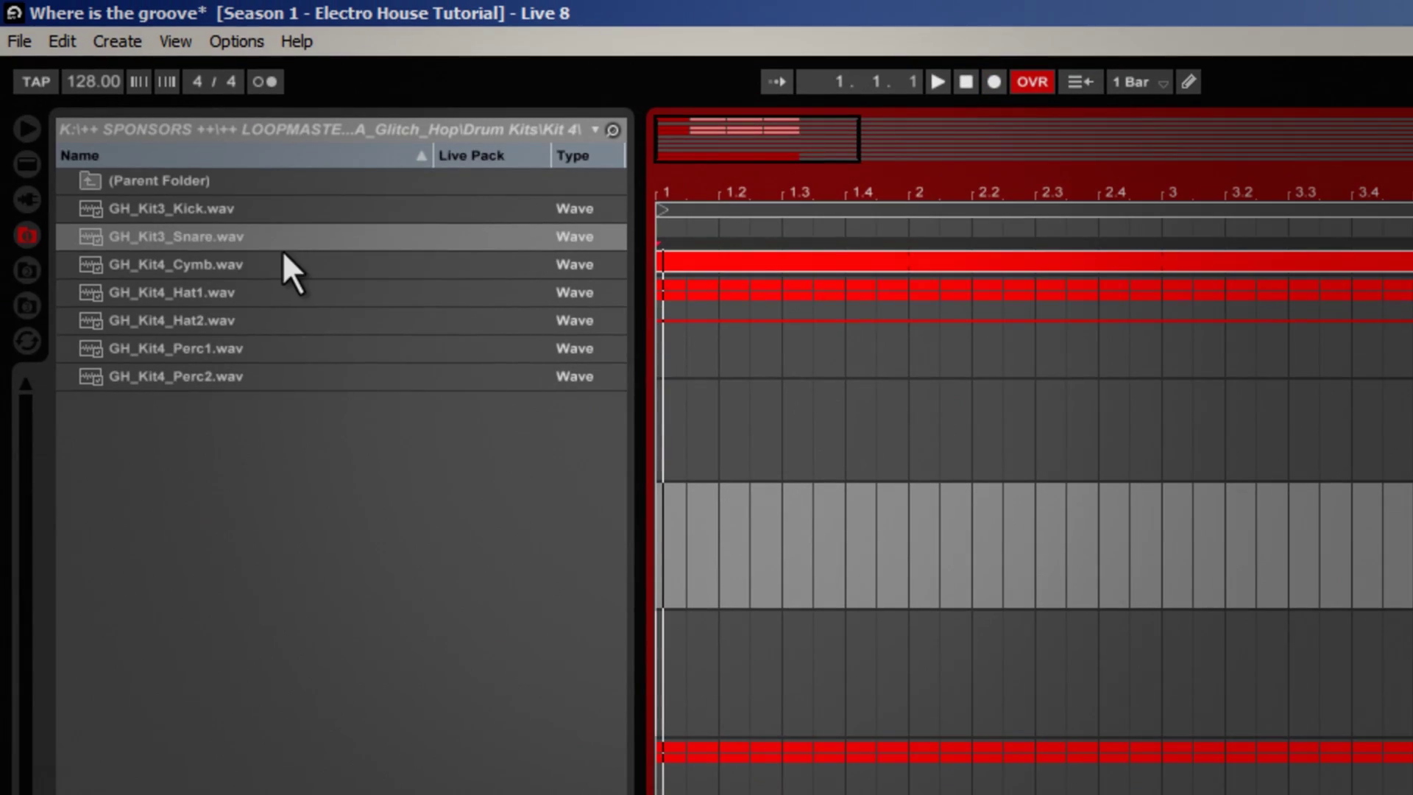
click(234, 247)
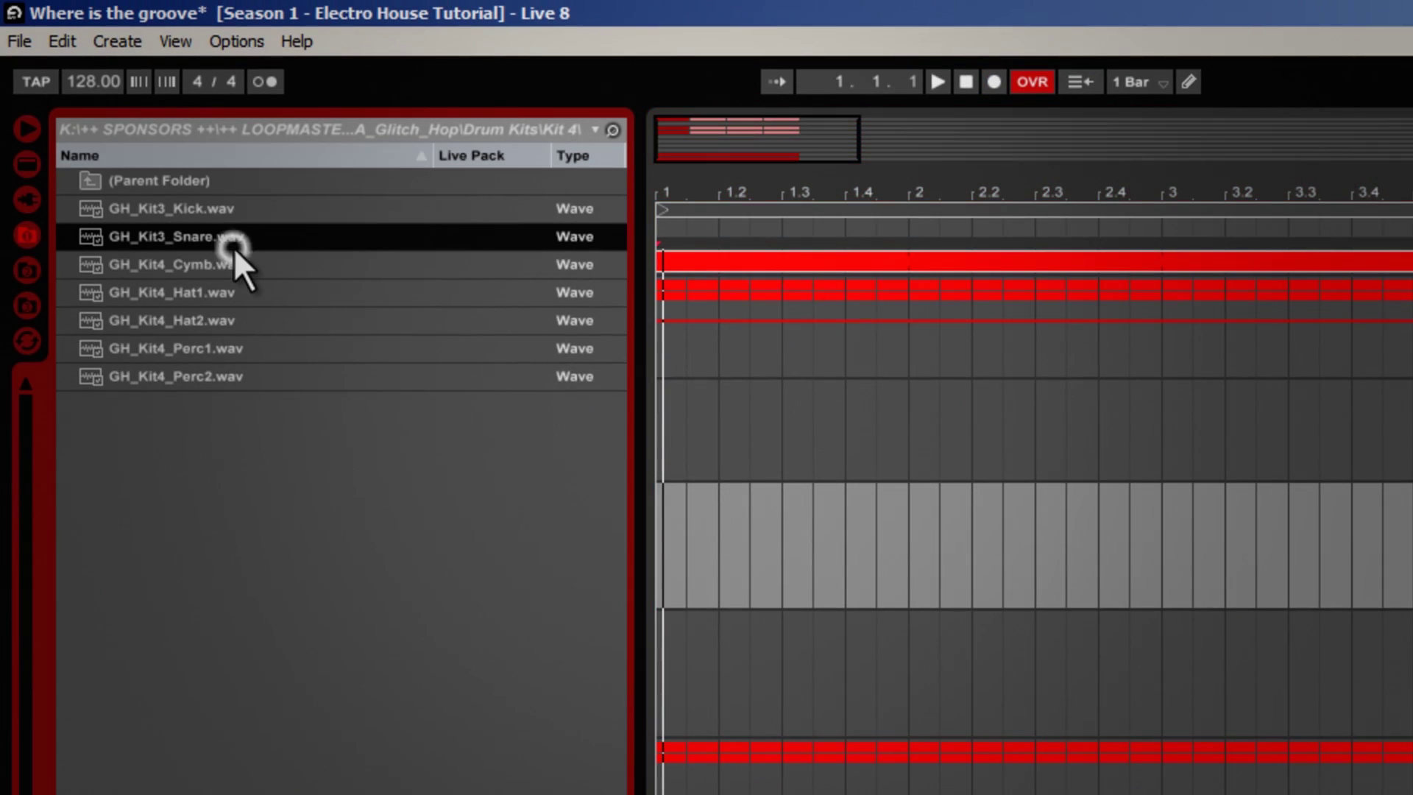
click(221, 291)
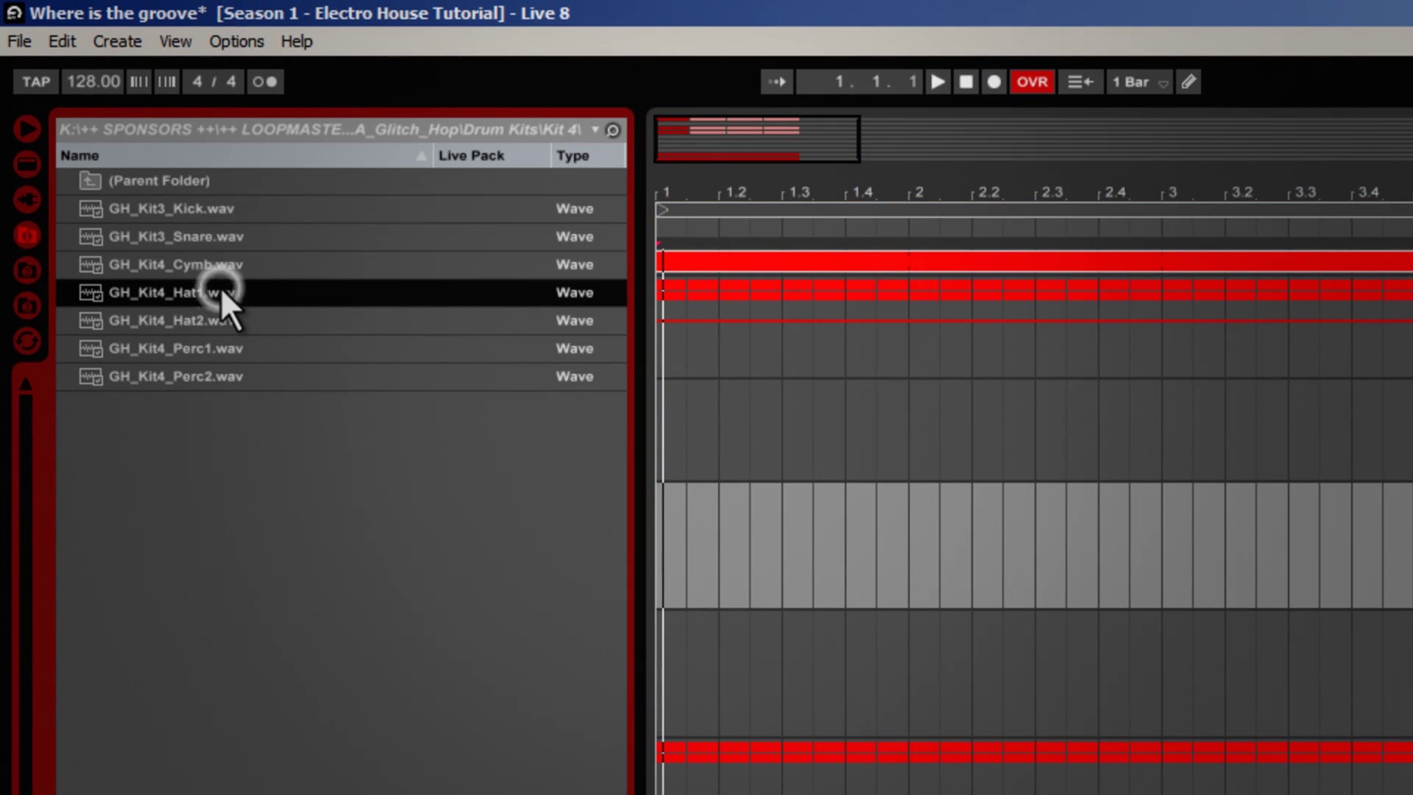
click(210, 340)
click(218, 320)
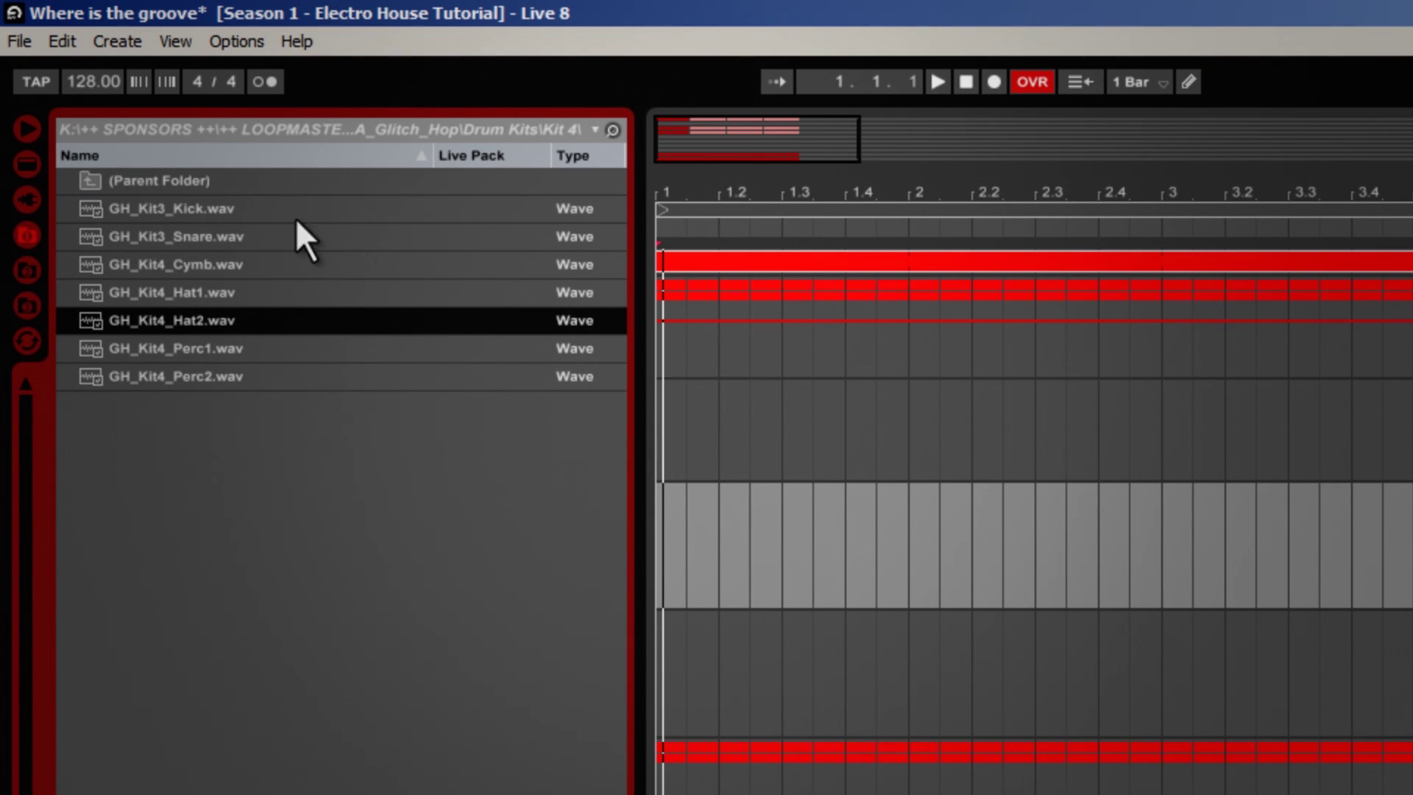
Audition GH_Toploop7_105.wav from the Tops Loops folder and place it at bar 1 of the LOOP 1 track
click(202, 183)
click(166, 184)
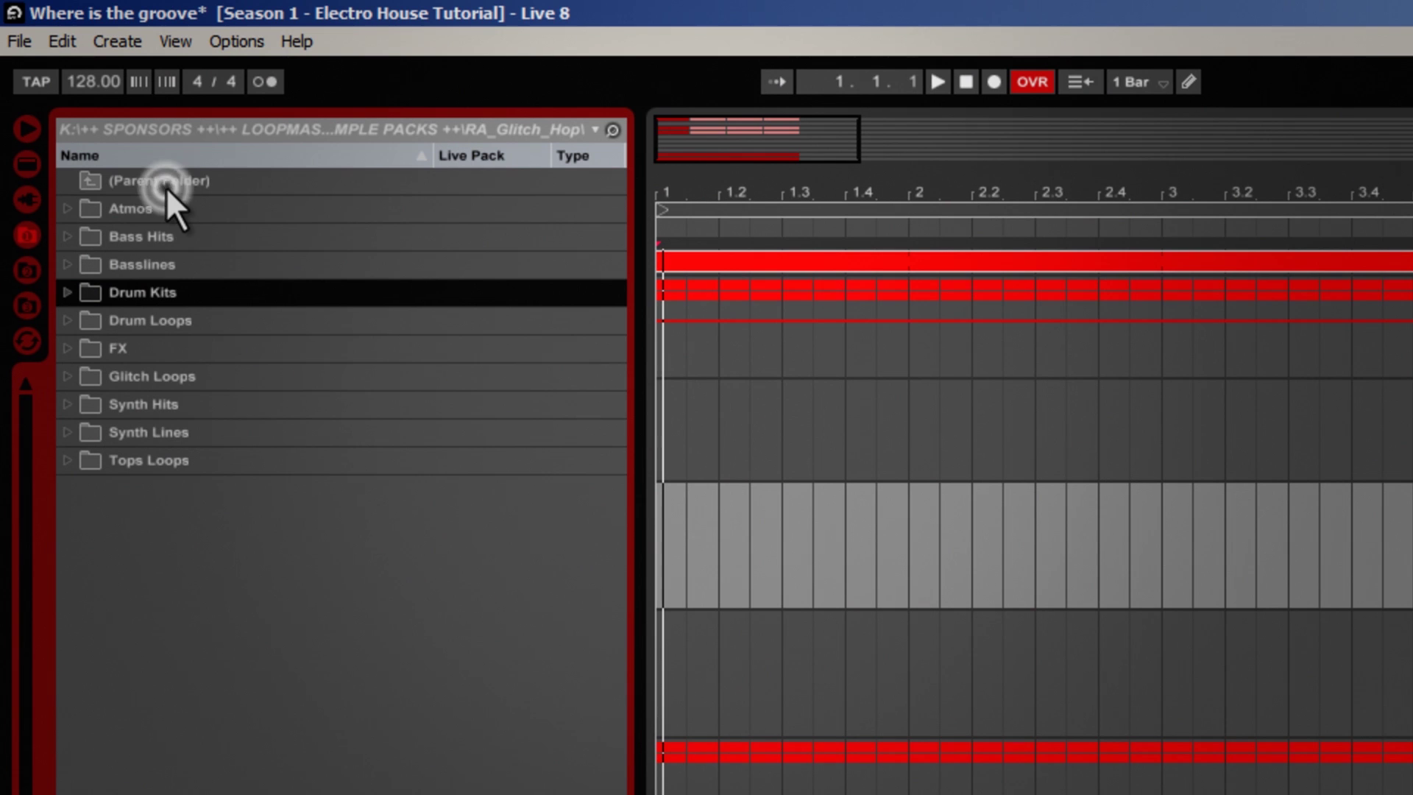
double_click(145, 460)
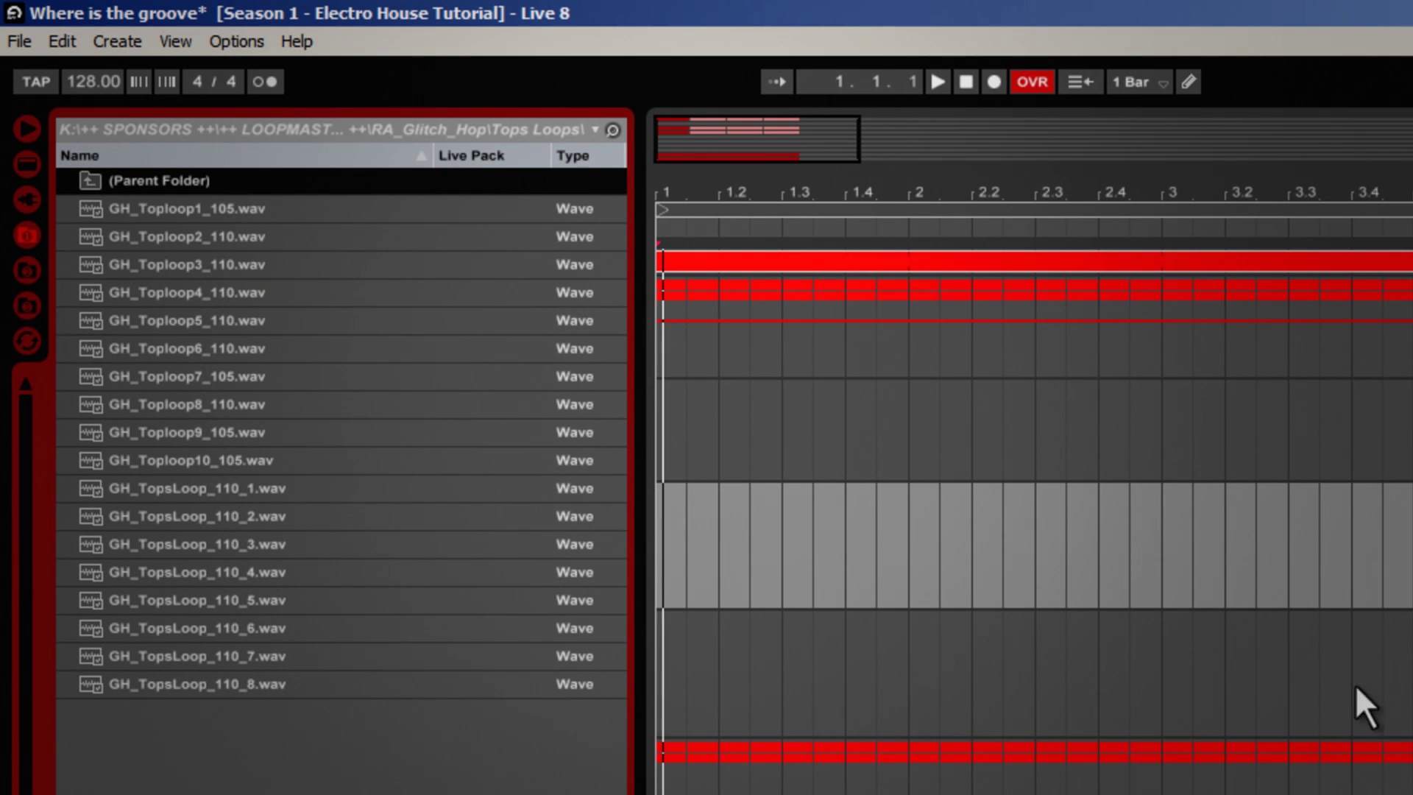
click(184, 381)
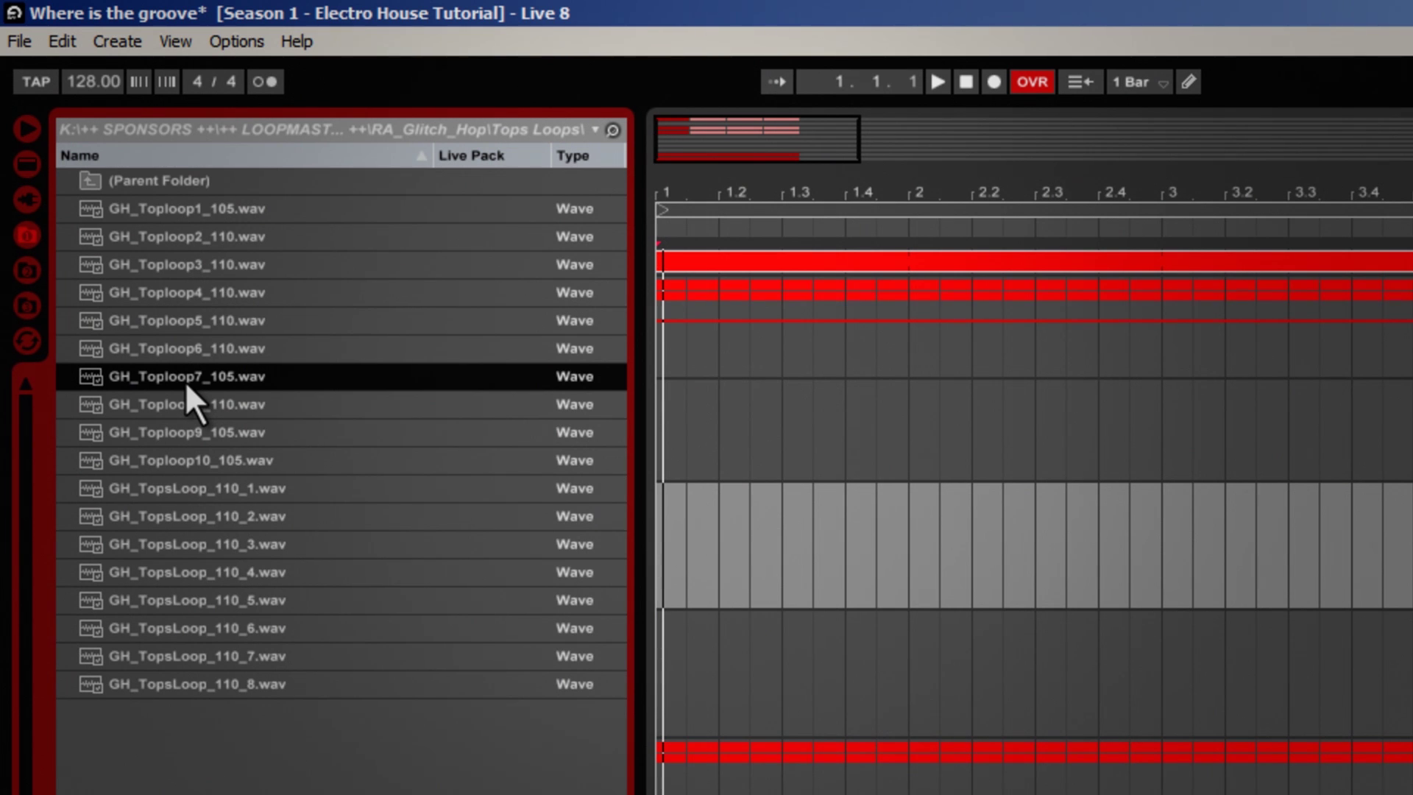
drag(184, 381, 667, 518)
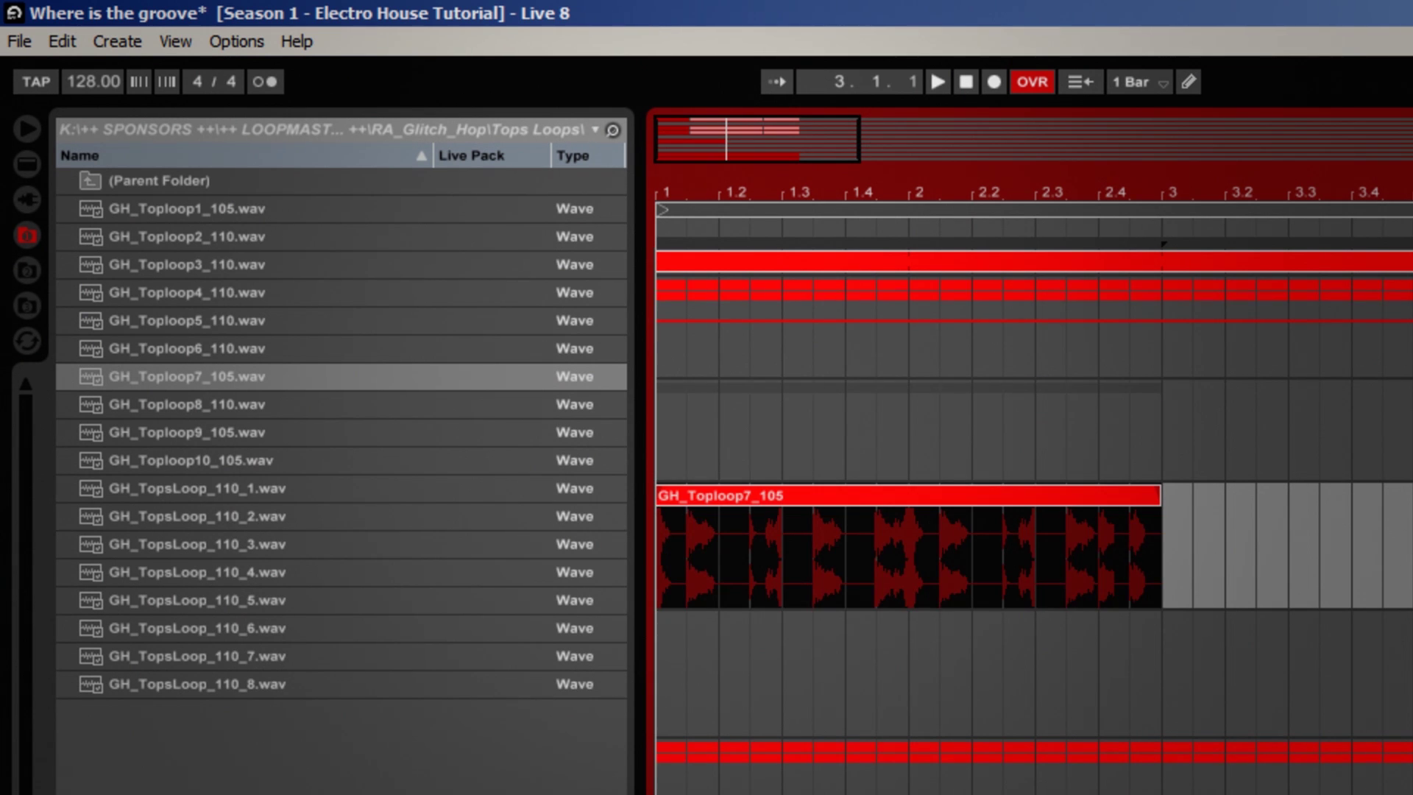
Place GH_TopsLoop_110_4.wav from the Tops Loops folder at bar 1 of the LOOP 2 track
click(1284, 561)
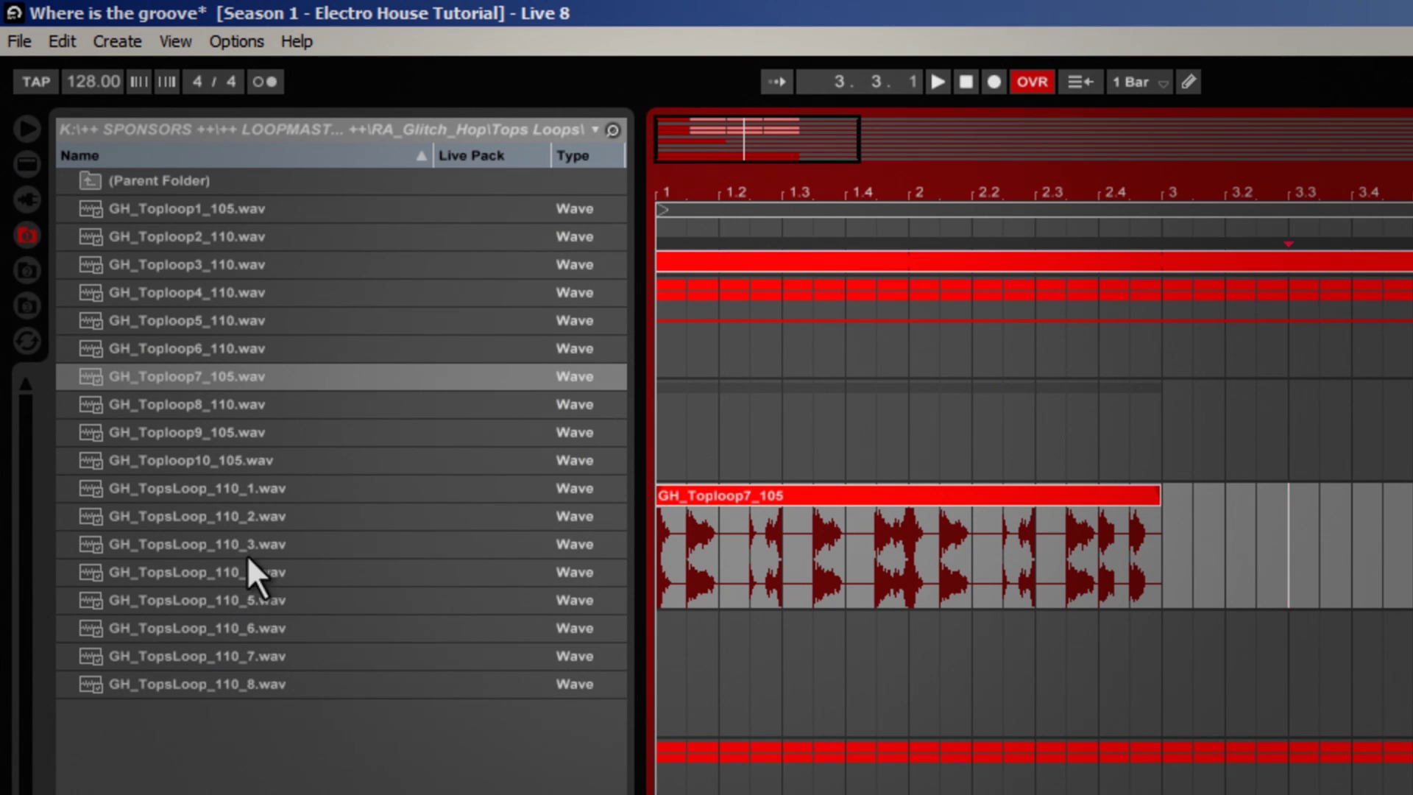
click(240, 573)
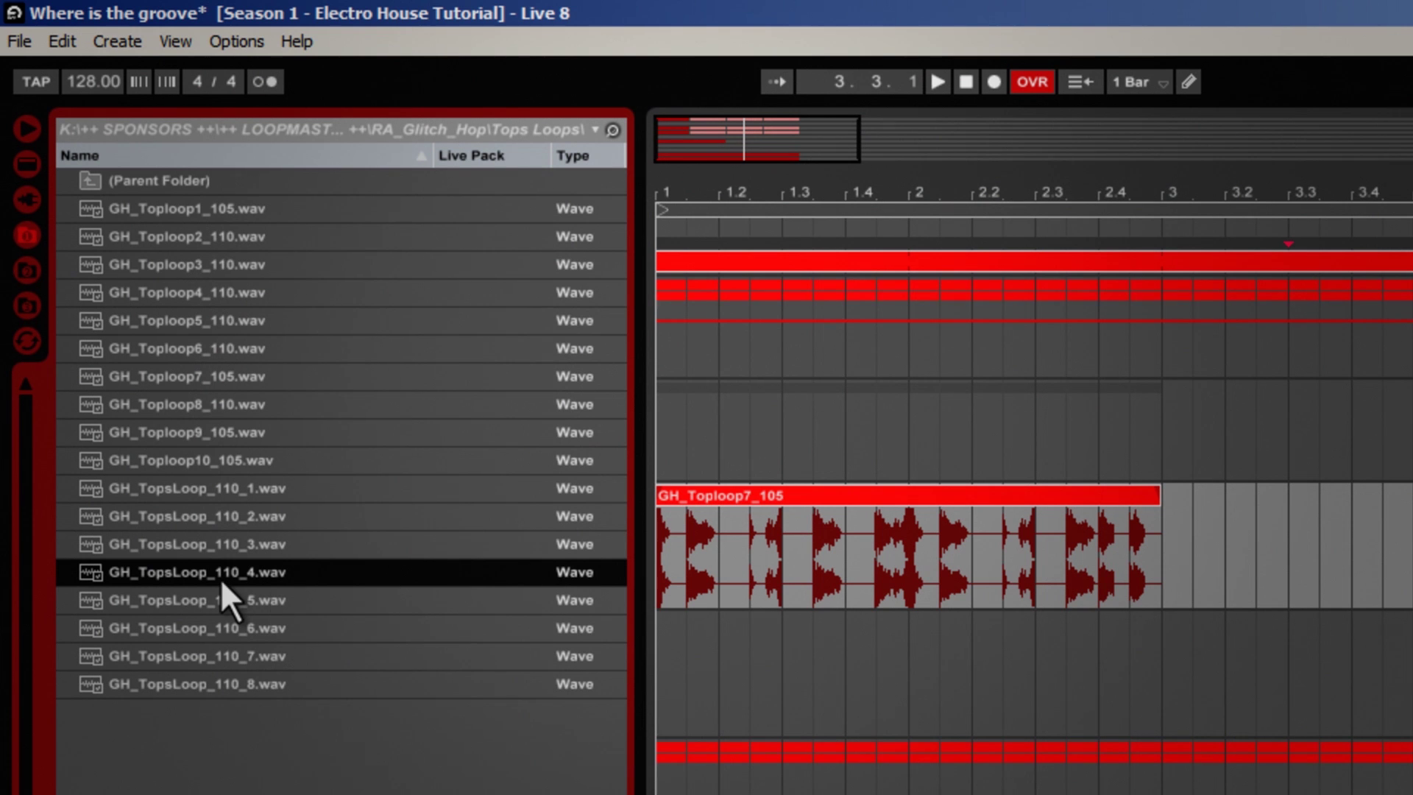
drag(215, 576, 669, 678)
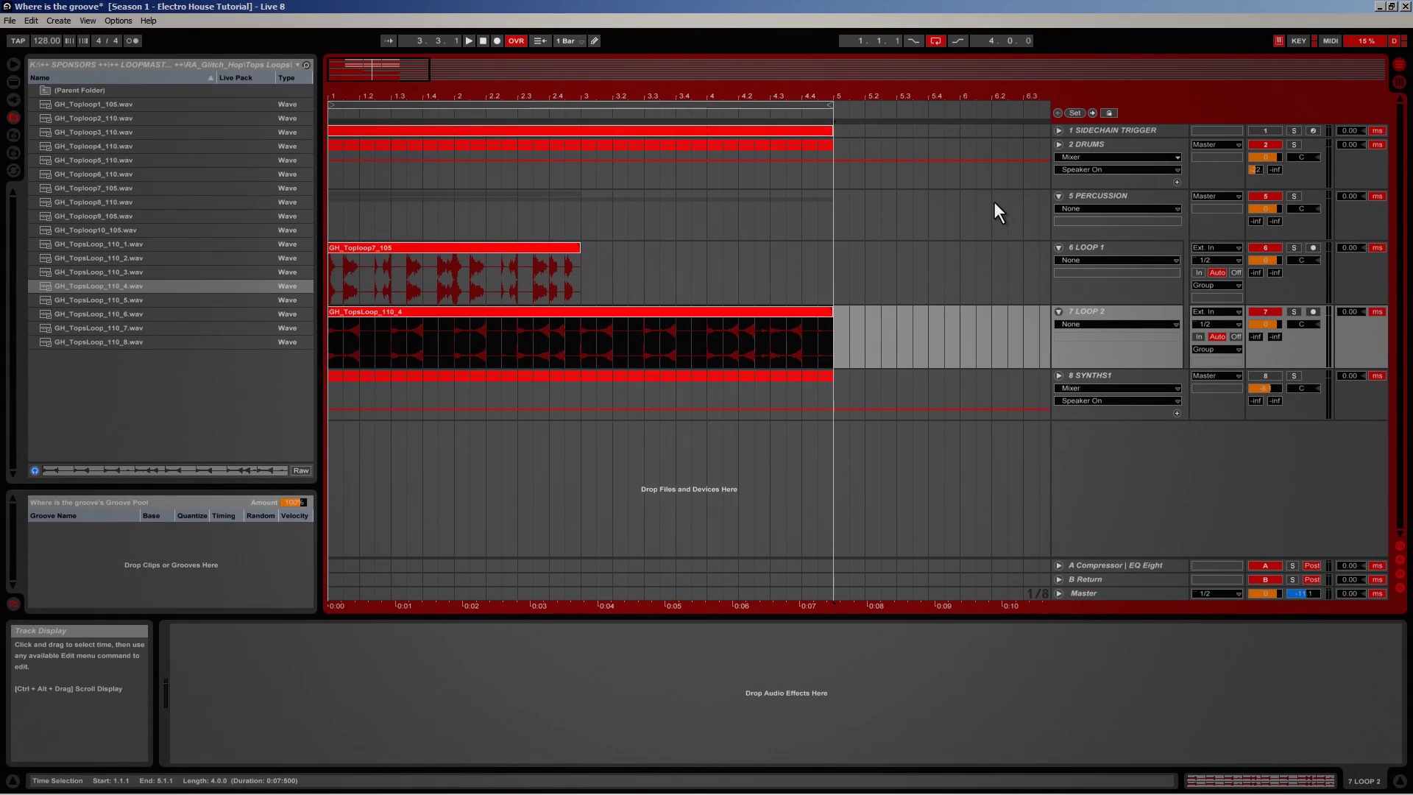
click(445, 453)
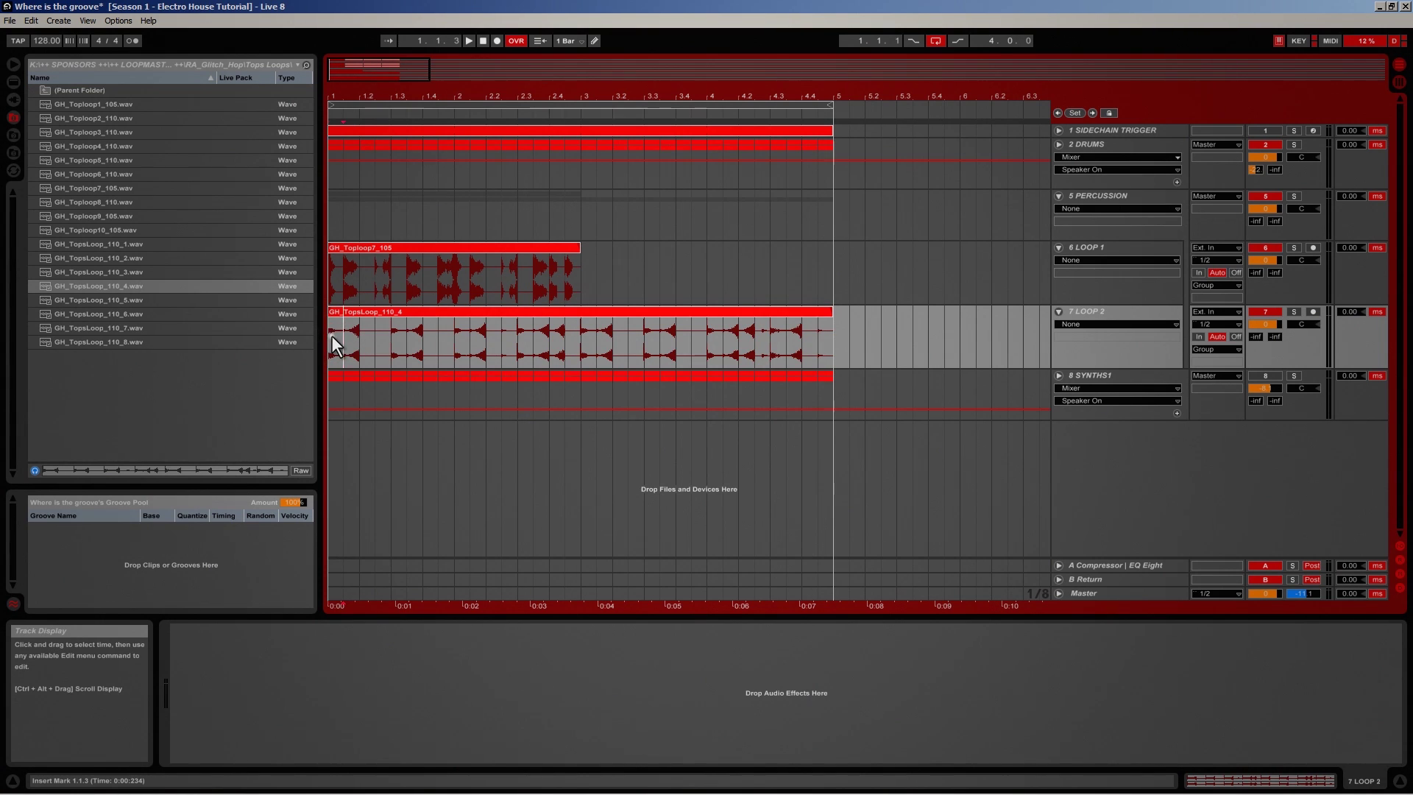
Solo the LOOP 1 track, shorten the arrangement loop to the first two bars and play it
click(1294, 247)
click(334, 267)
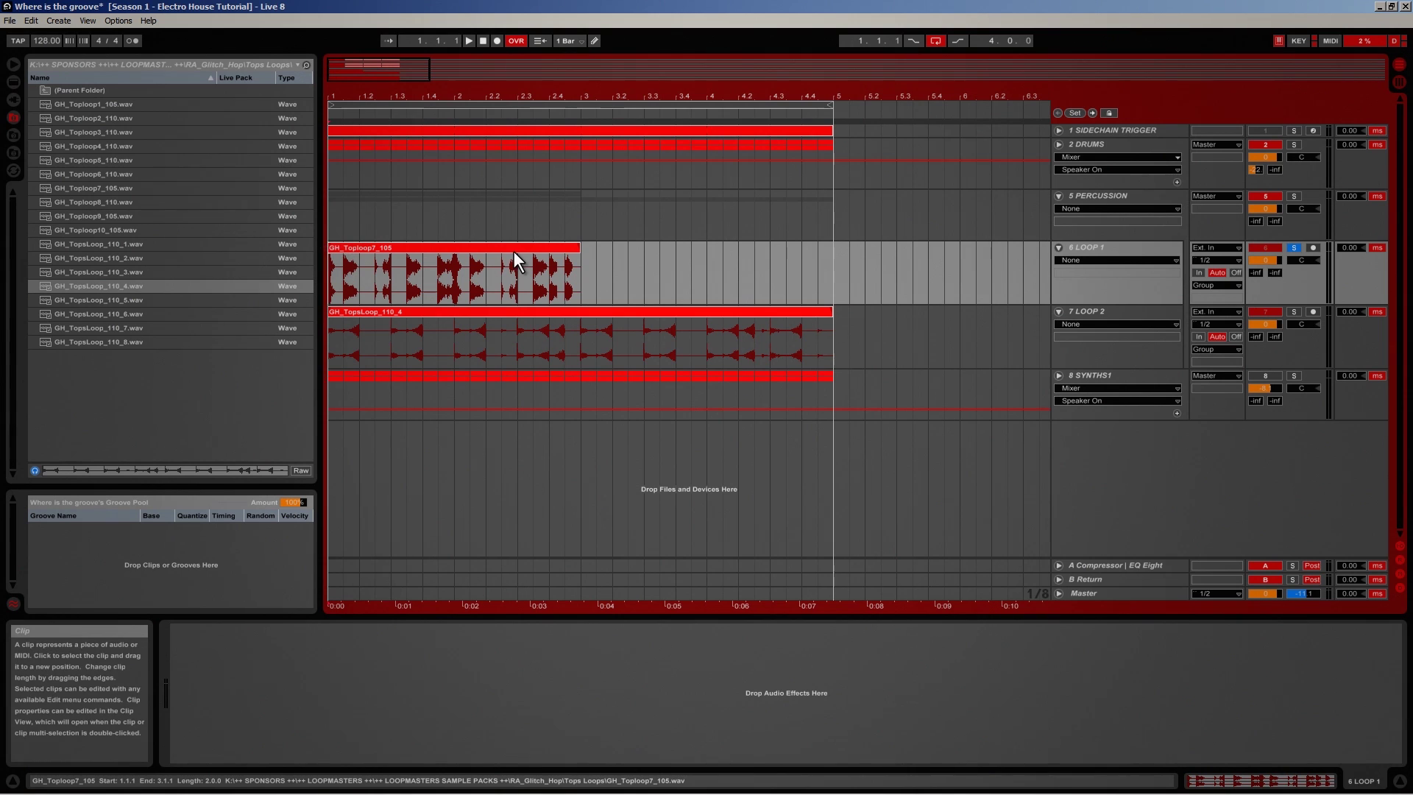
drag(832, 106, 580, 105)
key(space)
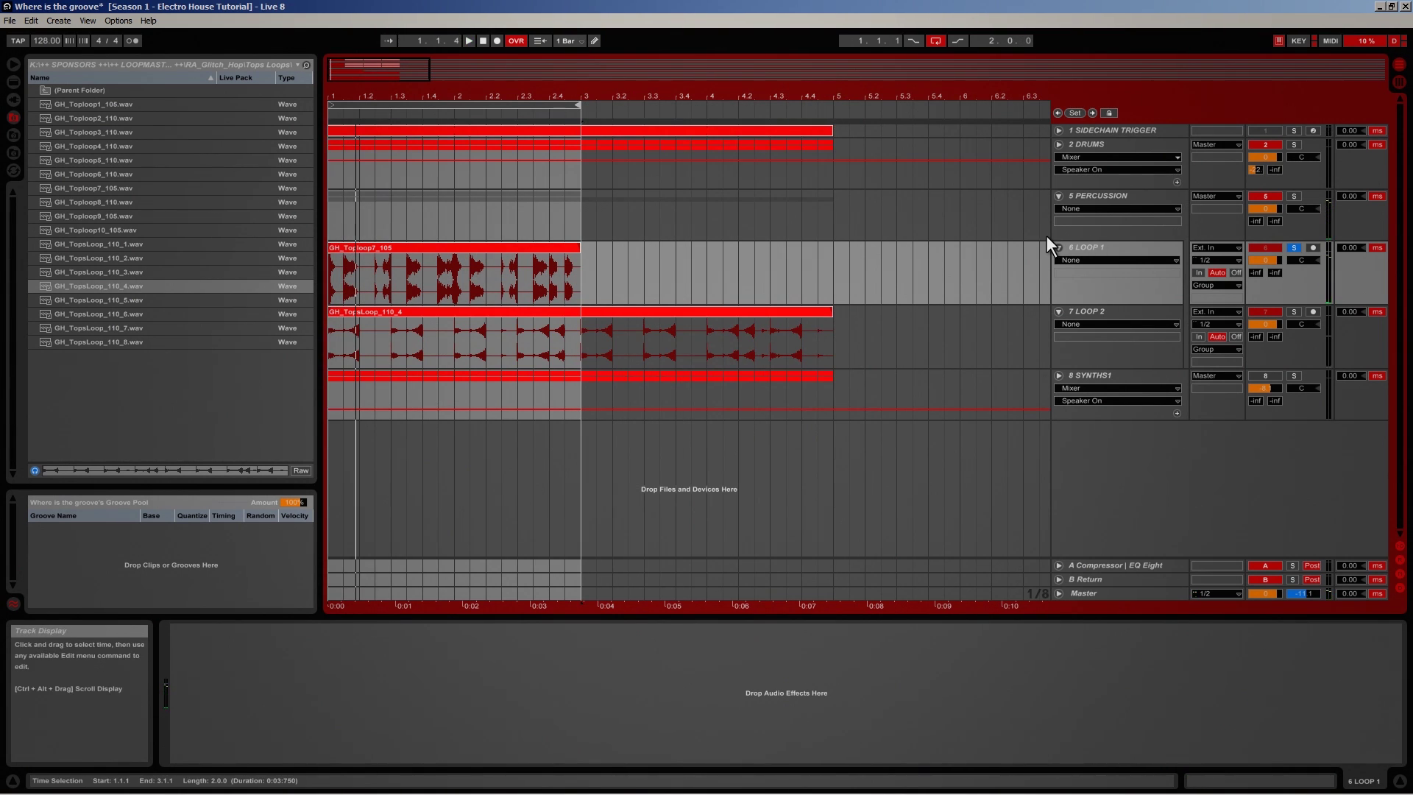
Lower the volume of LOOP 1 to -12.9 and LOOP 2 to -12.5, and turn down the PERCUSSION group
click(1127, 197)
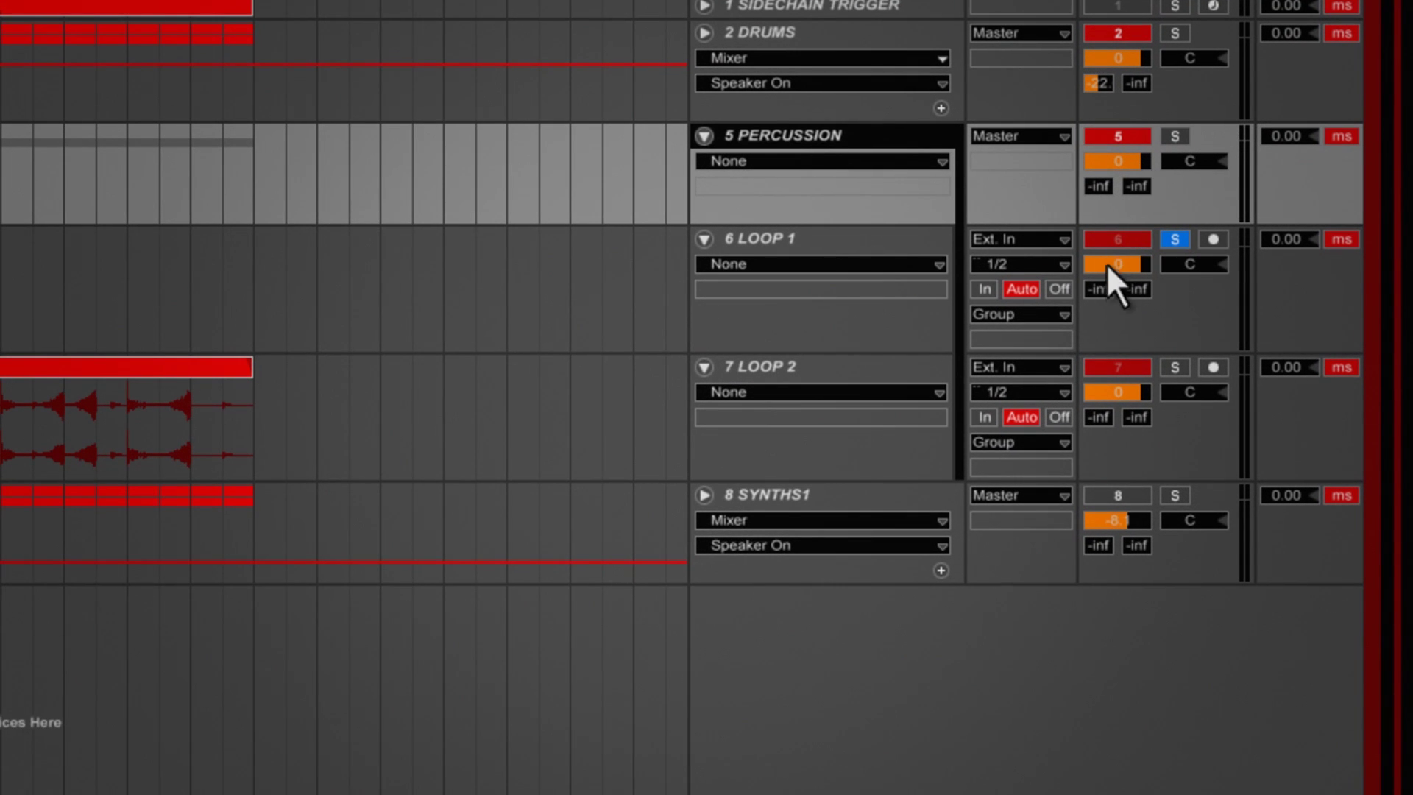
click(1224, 261)
drag(1116, 258, 1131, 397)
click(1131, 397)
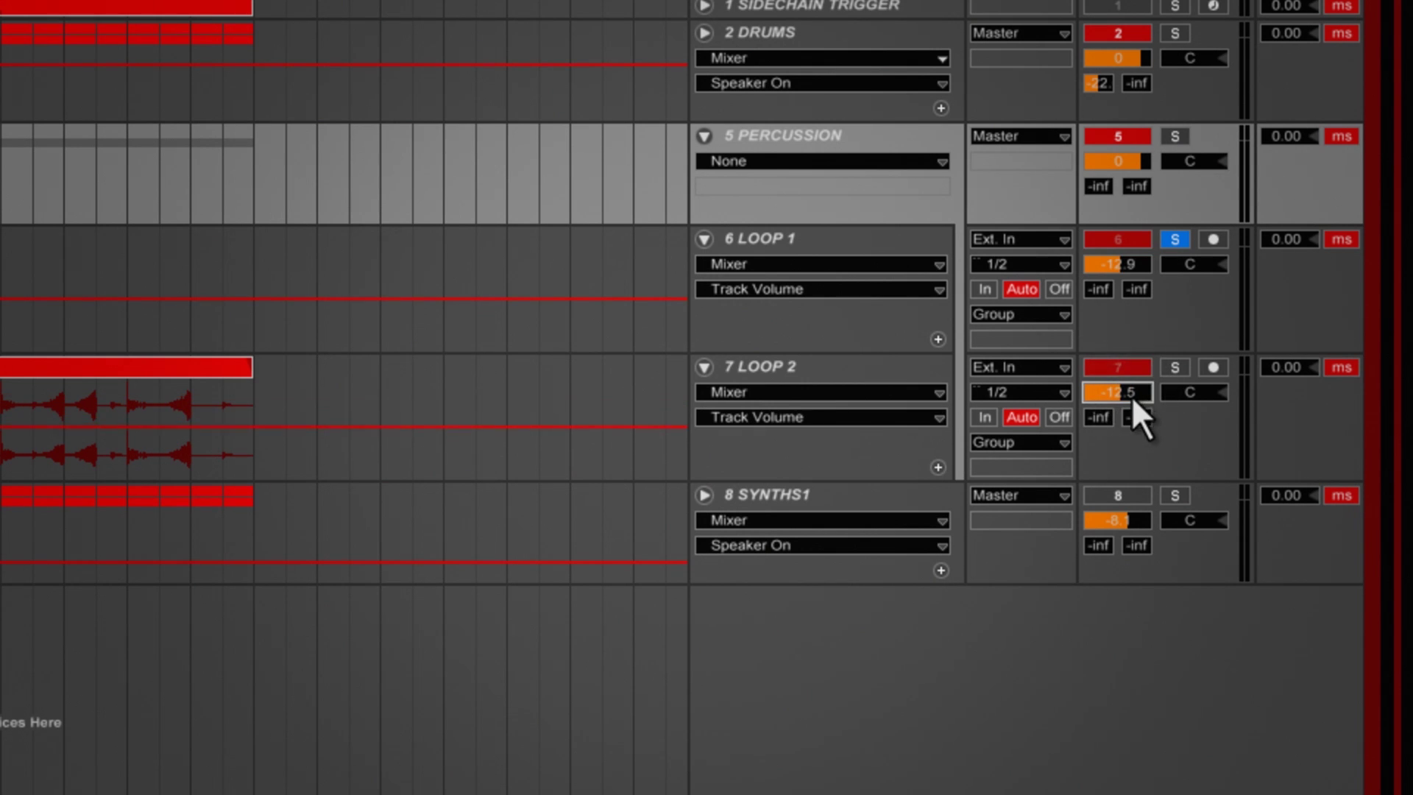
drag(1138, 156, 1133, 165)
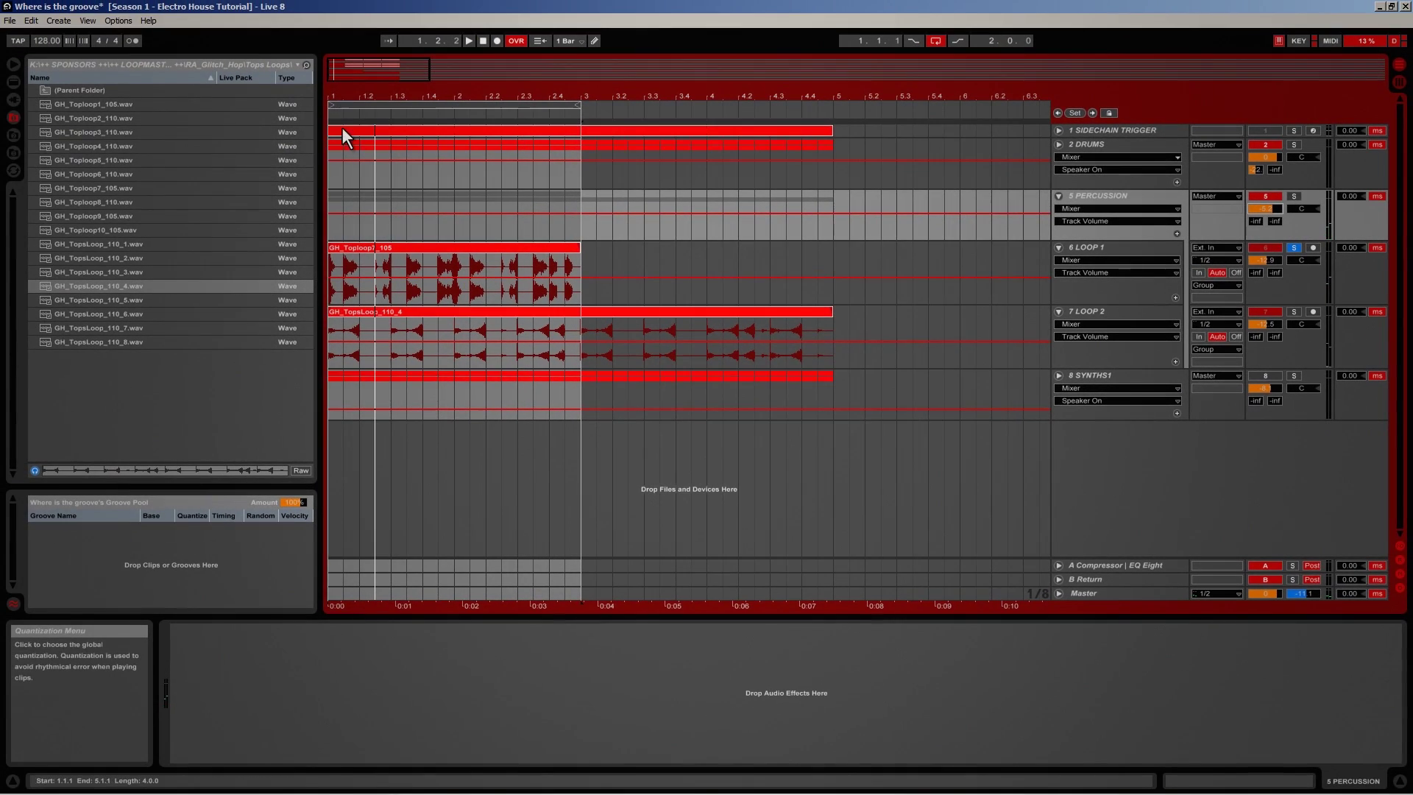
Listen to the GH_Toploop7_105 clip on LOOP 1 from bar 1 to examine its individual hits
drag(356, 98, 366, 103)
click(369, 270)
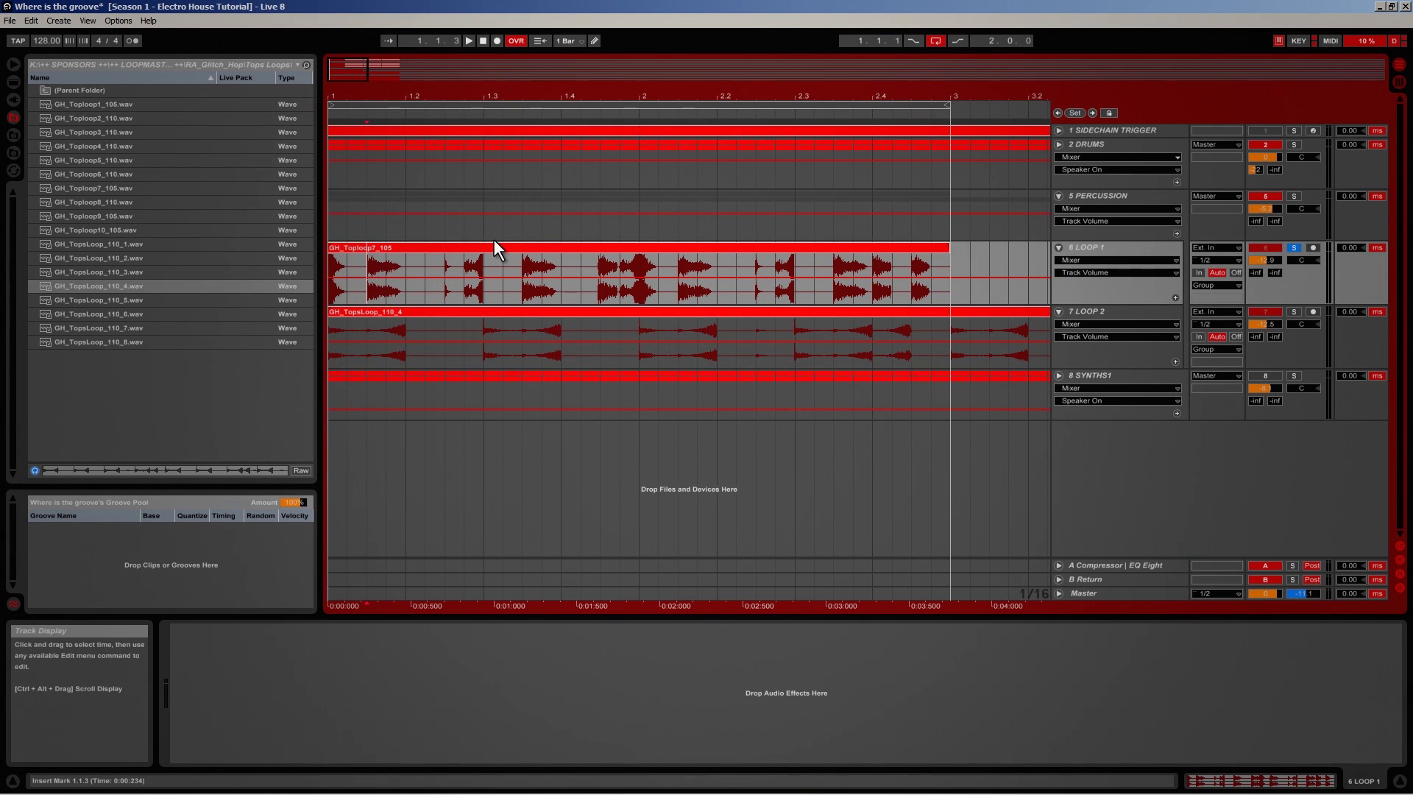
click(329, 263)
key(space)
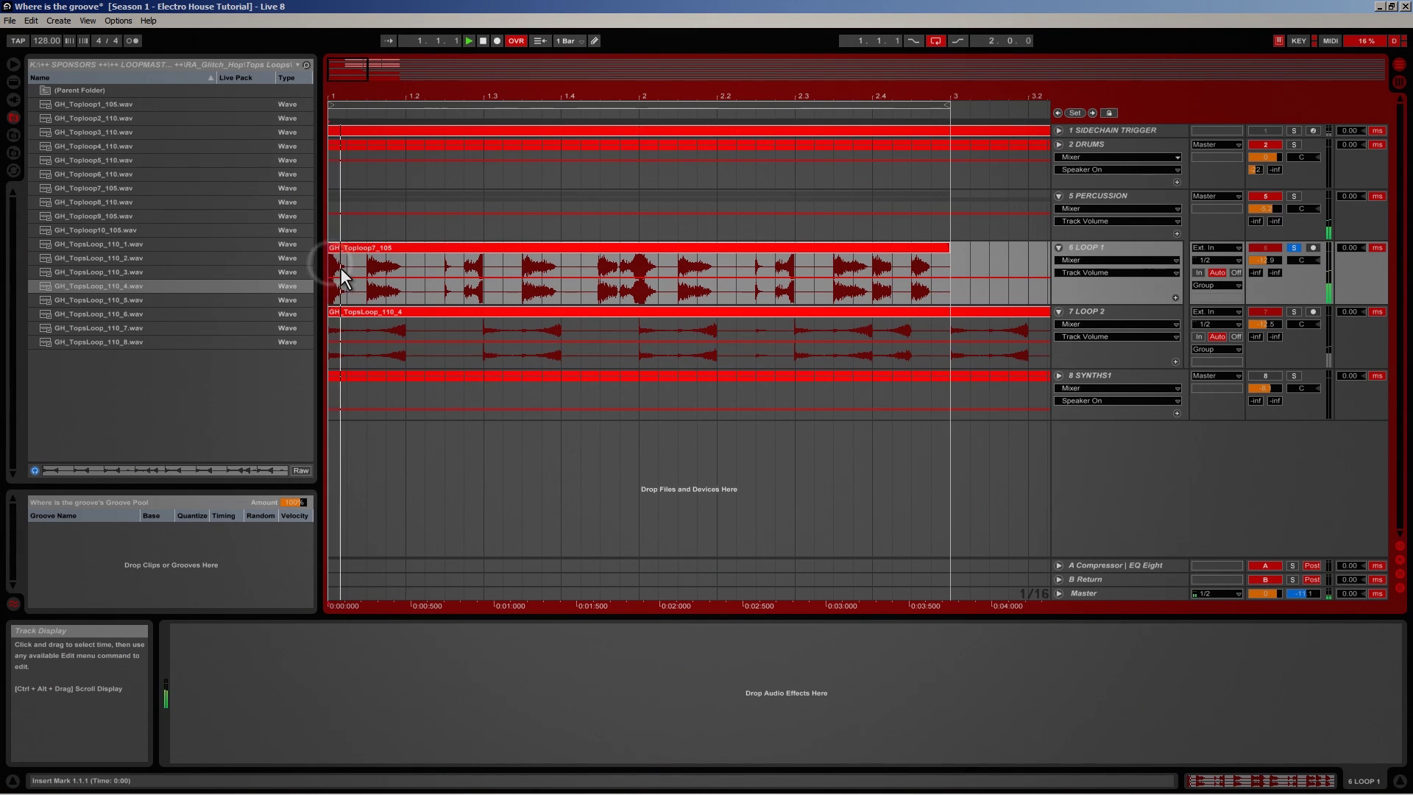
click(484, 255)
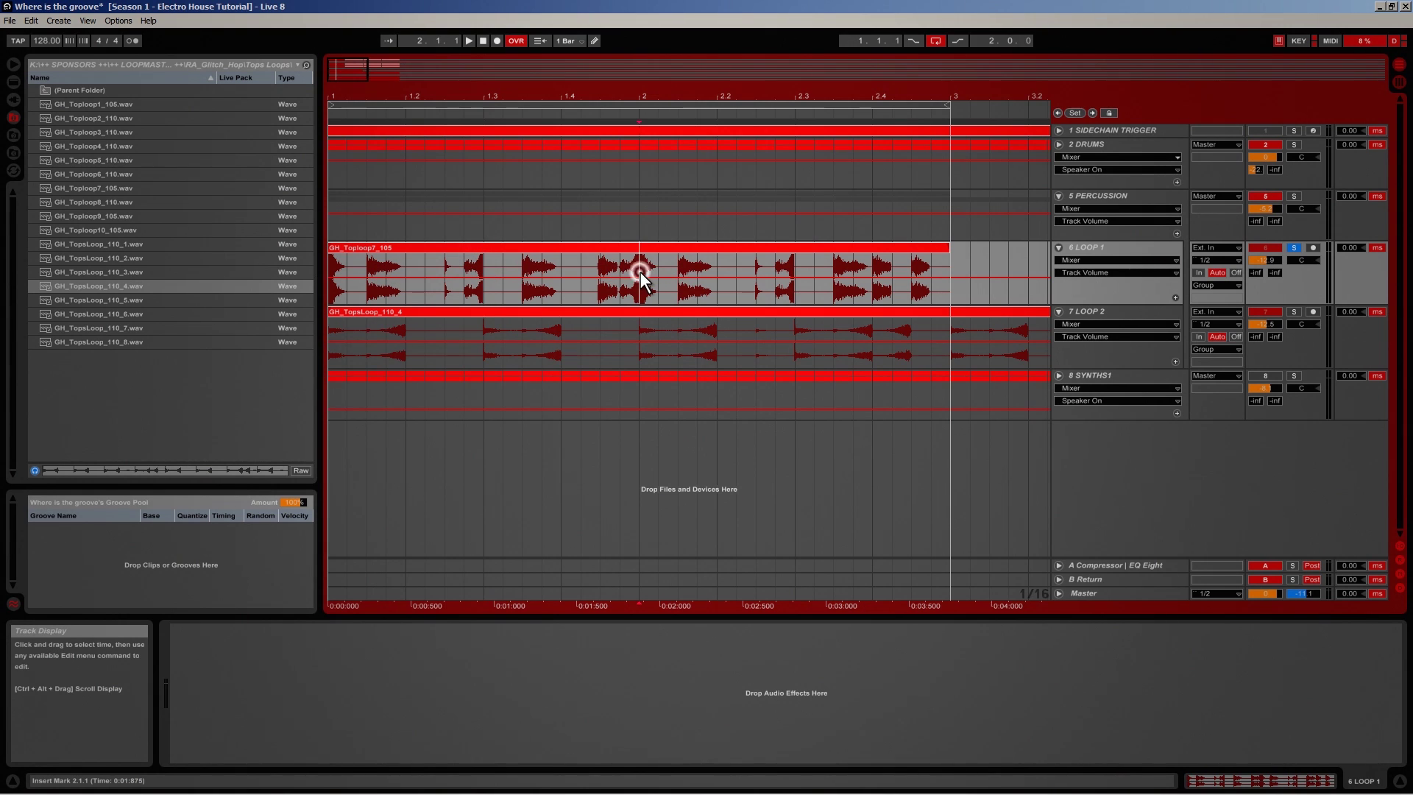
Delete the opening hit of the LOOP 1 clip between 1.1.1 and 1.1.3 and play the result
click(330, 271)
drag(330, 271, 365, 267)
key(space)
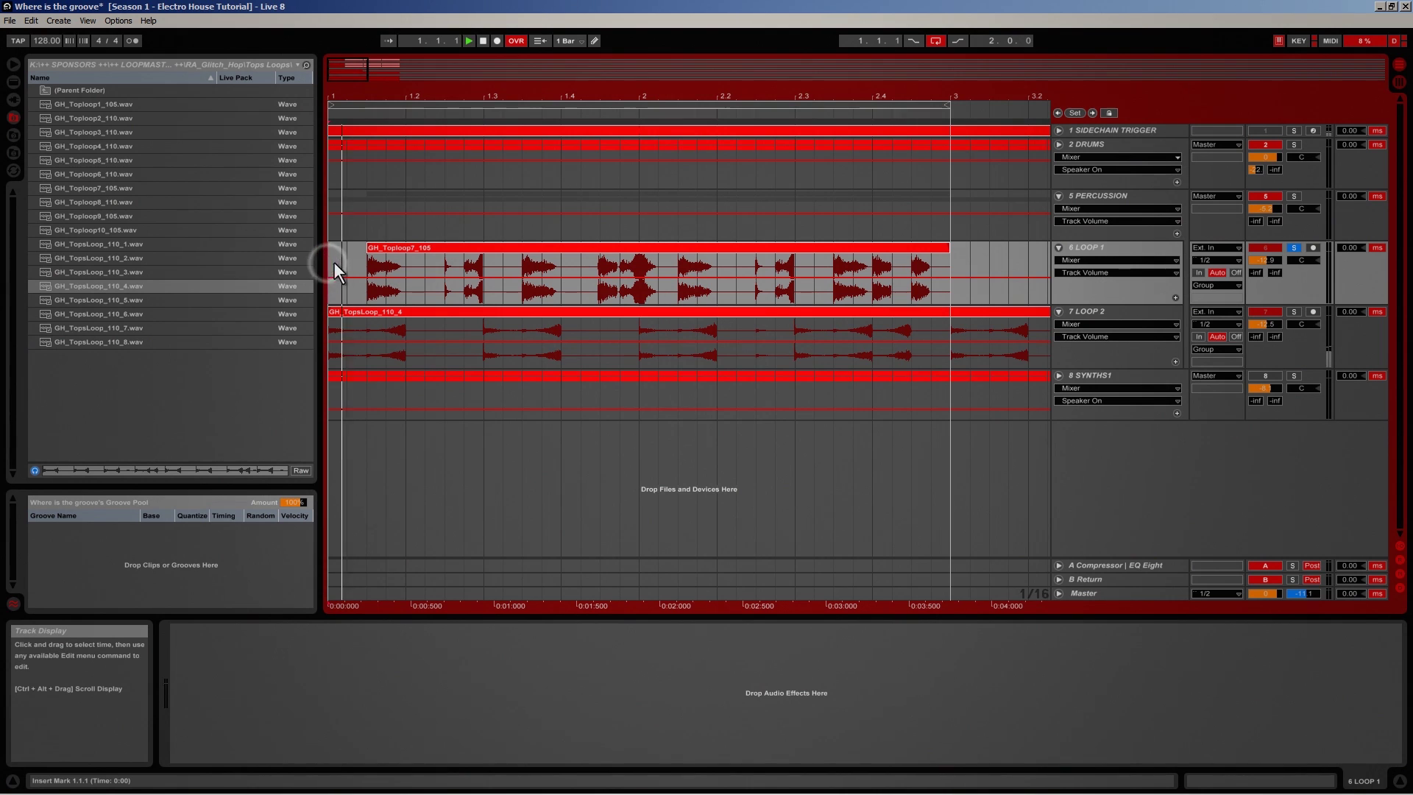
key(space)
Delete the LOOP 1 audio between 2.1.1 and 2.1.3 and play the loop from bar 1
drag(640, 271, 665, 271)
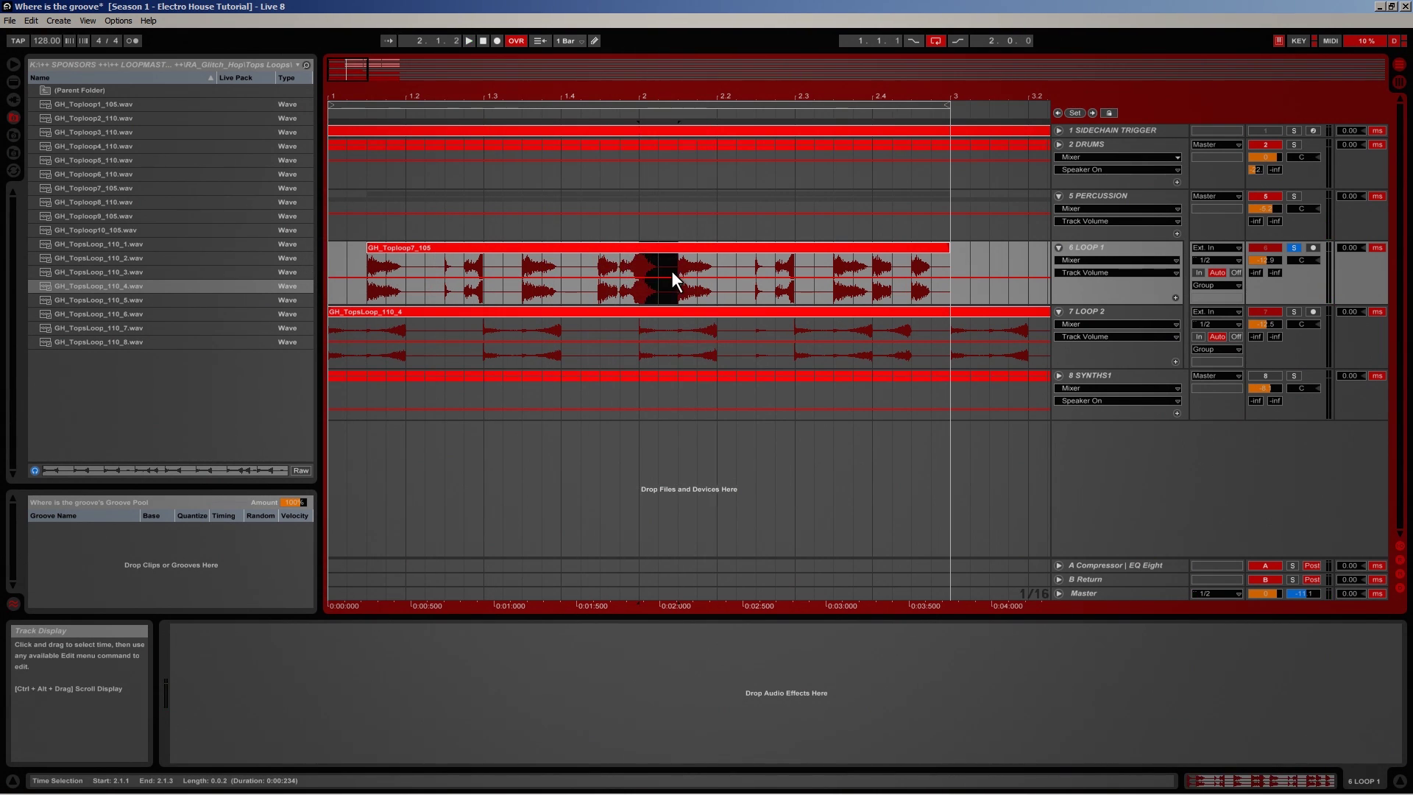
key(Delete)
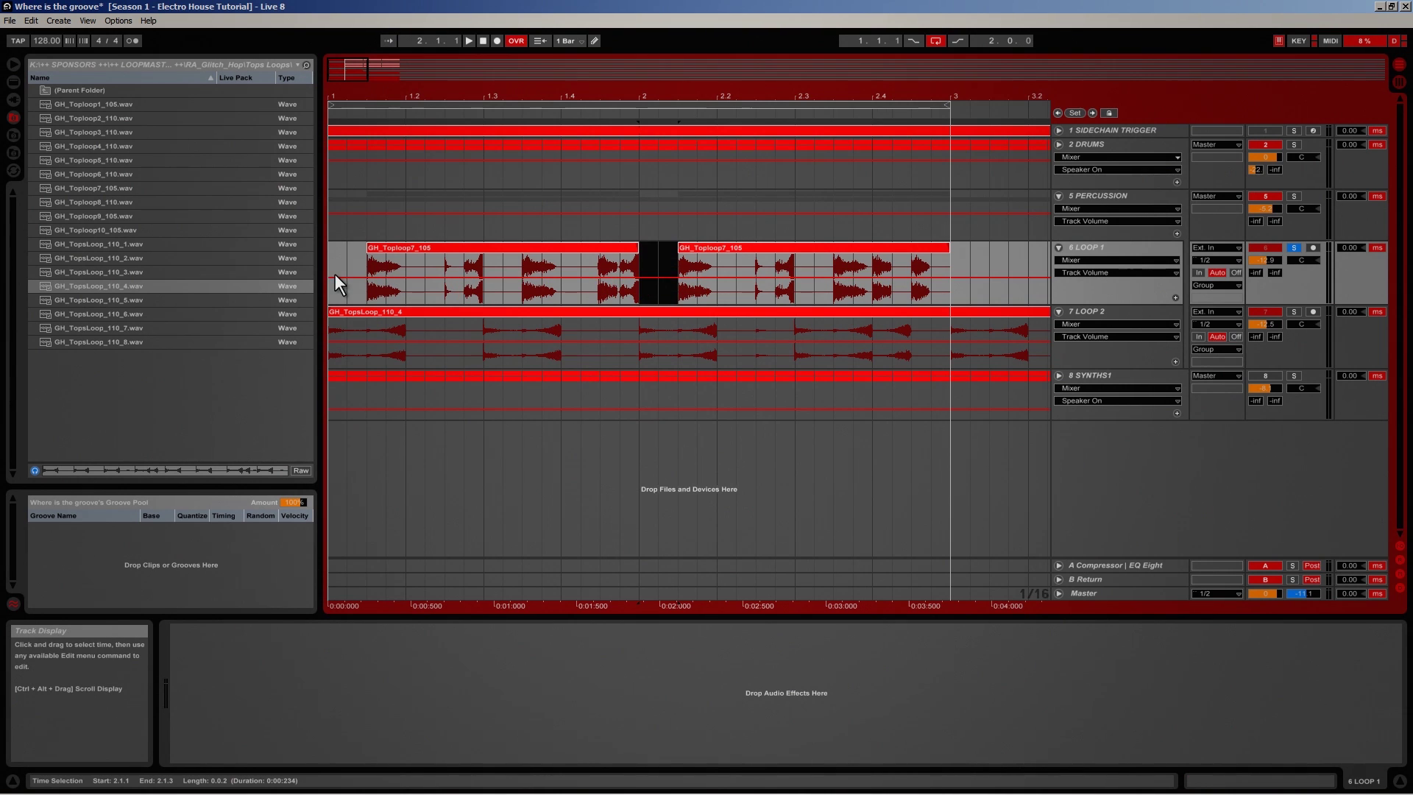
click(334, 274)
key(space)
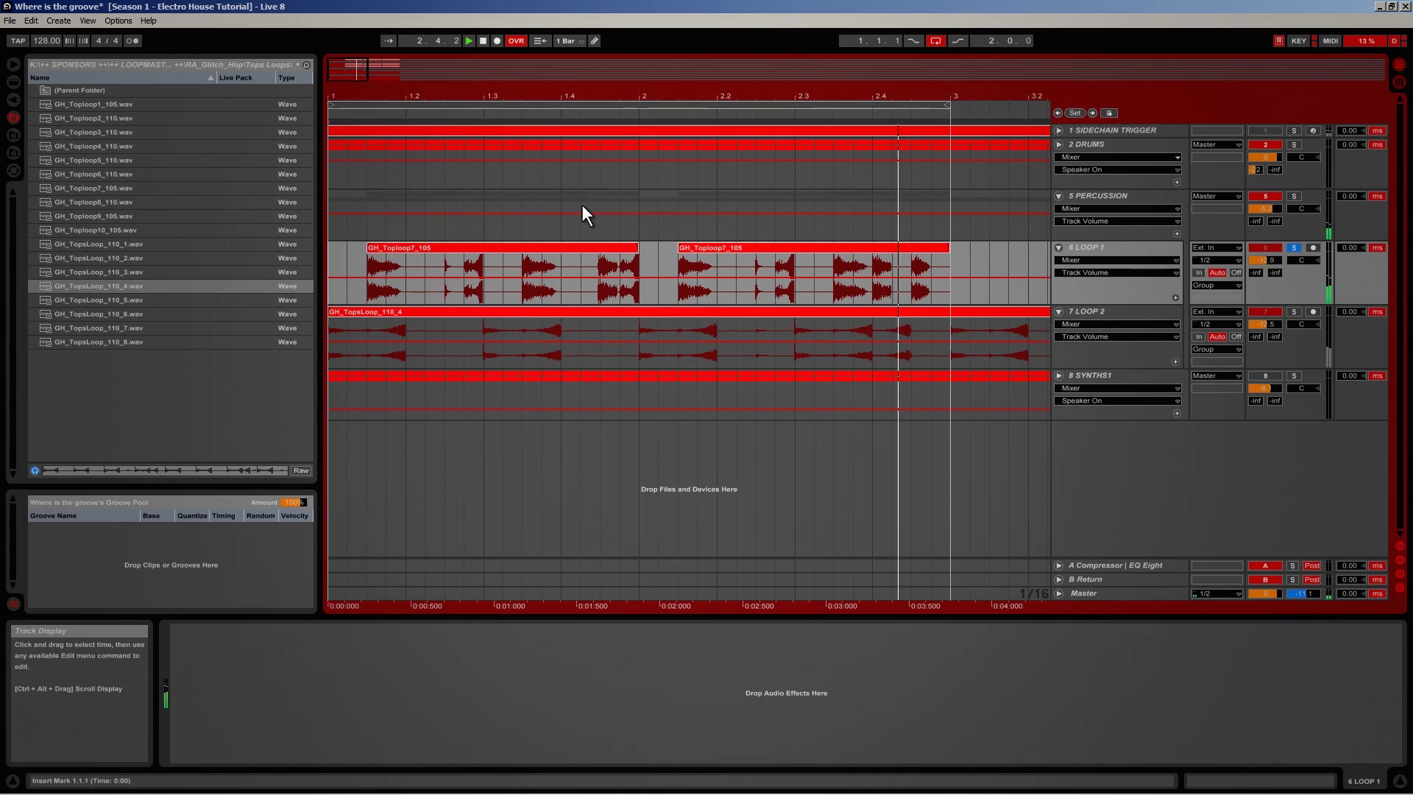
drag(447, 95, 446, 89)
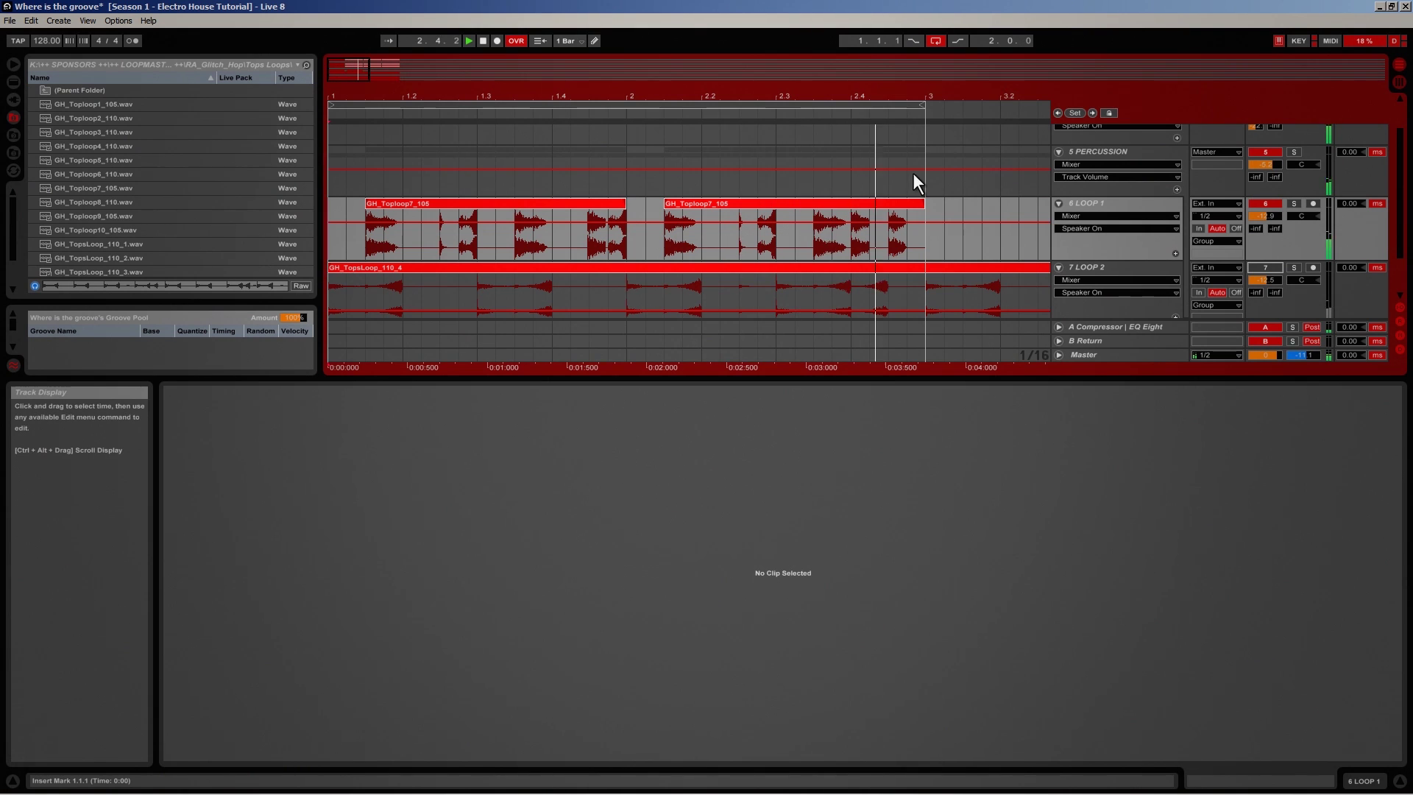
scroll(837, 183, up, 1)
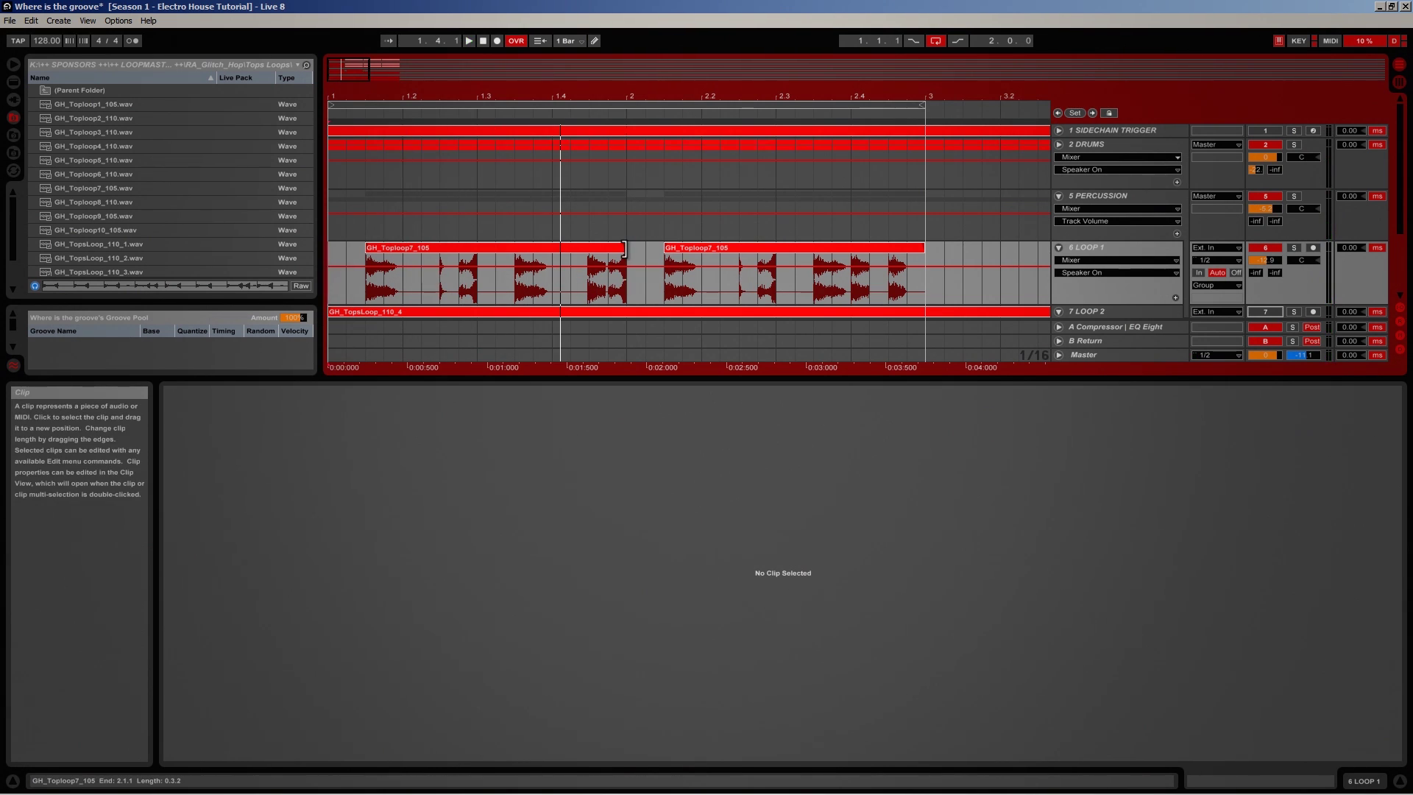
Duplicate the two-bar LOOP 1 pattern into bars 3 and 4, extend the arrangement loop to four bars and play it
drag(451, 92, 450, 77)
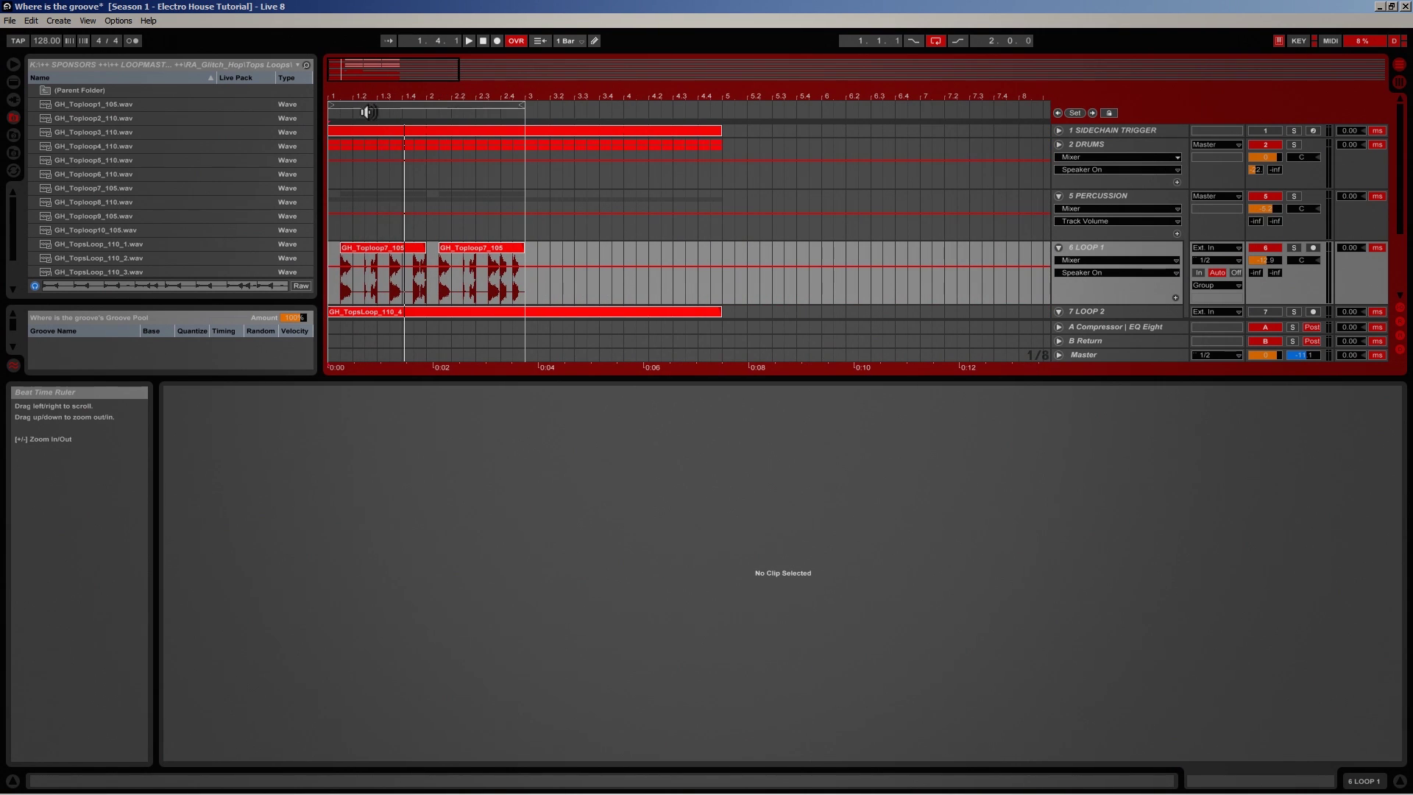
drag(331, 254, 519, 252)
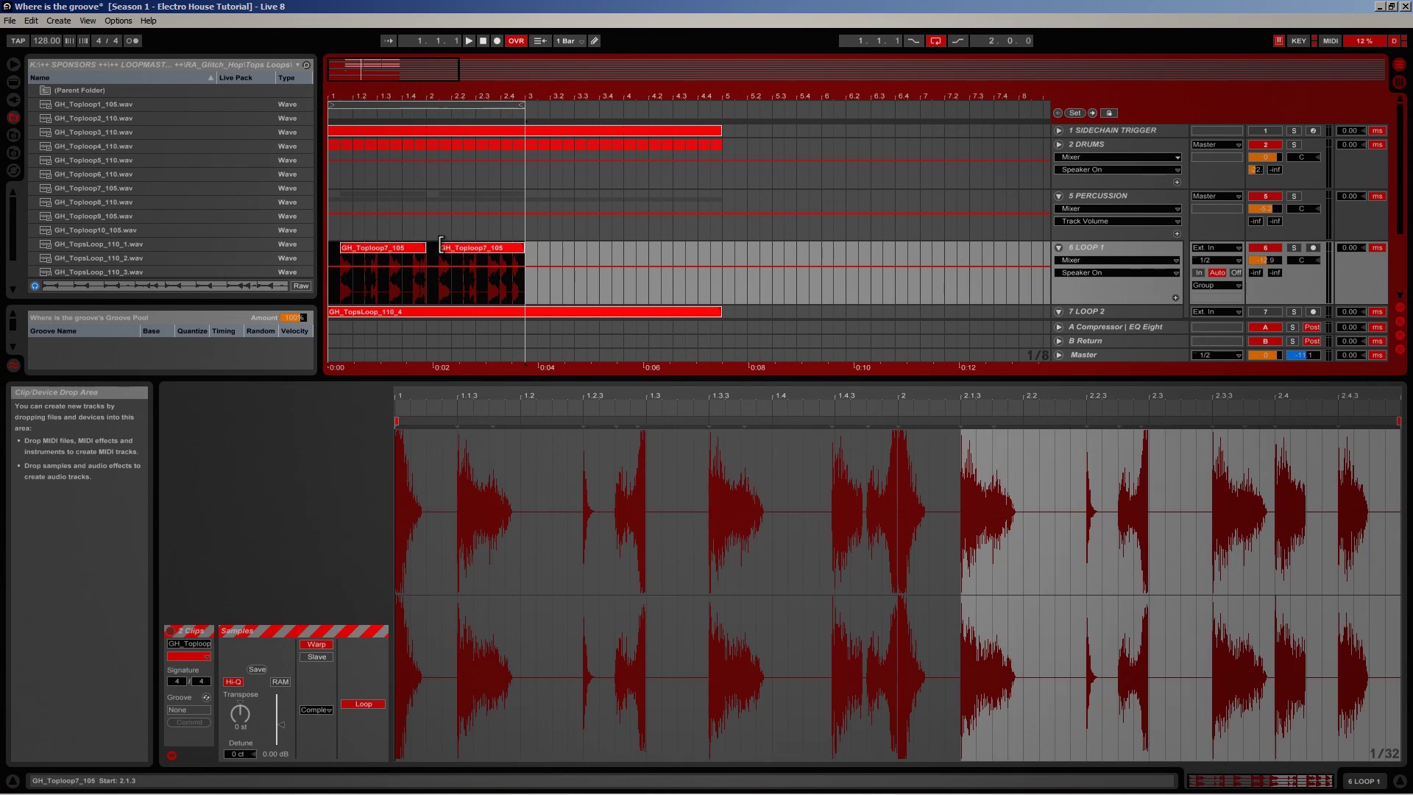
mouse_move(373, 248)
mouse_down()
mouse_move(573, 246)
mouse_move(355, 250)
mouse_up()
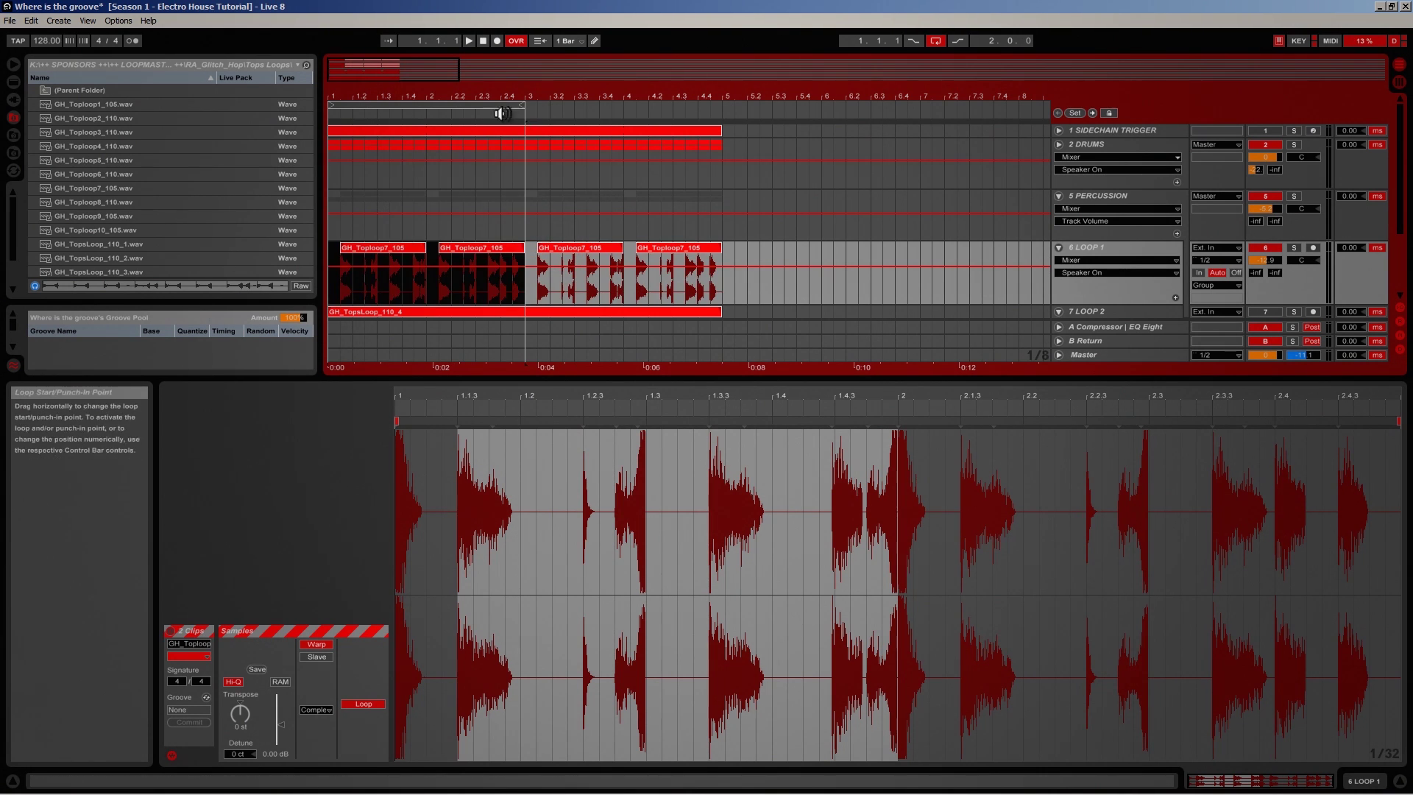
mouse_move(521, 105)
mouse_down()
mouse_move(733, 105)
mouse_move(719, 105)
mouse_up()
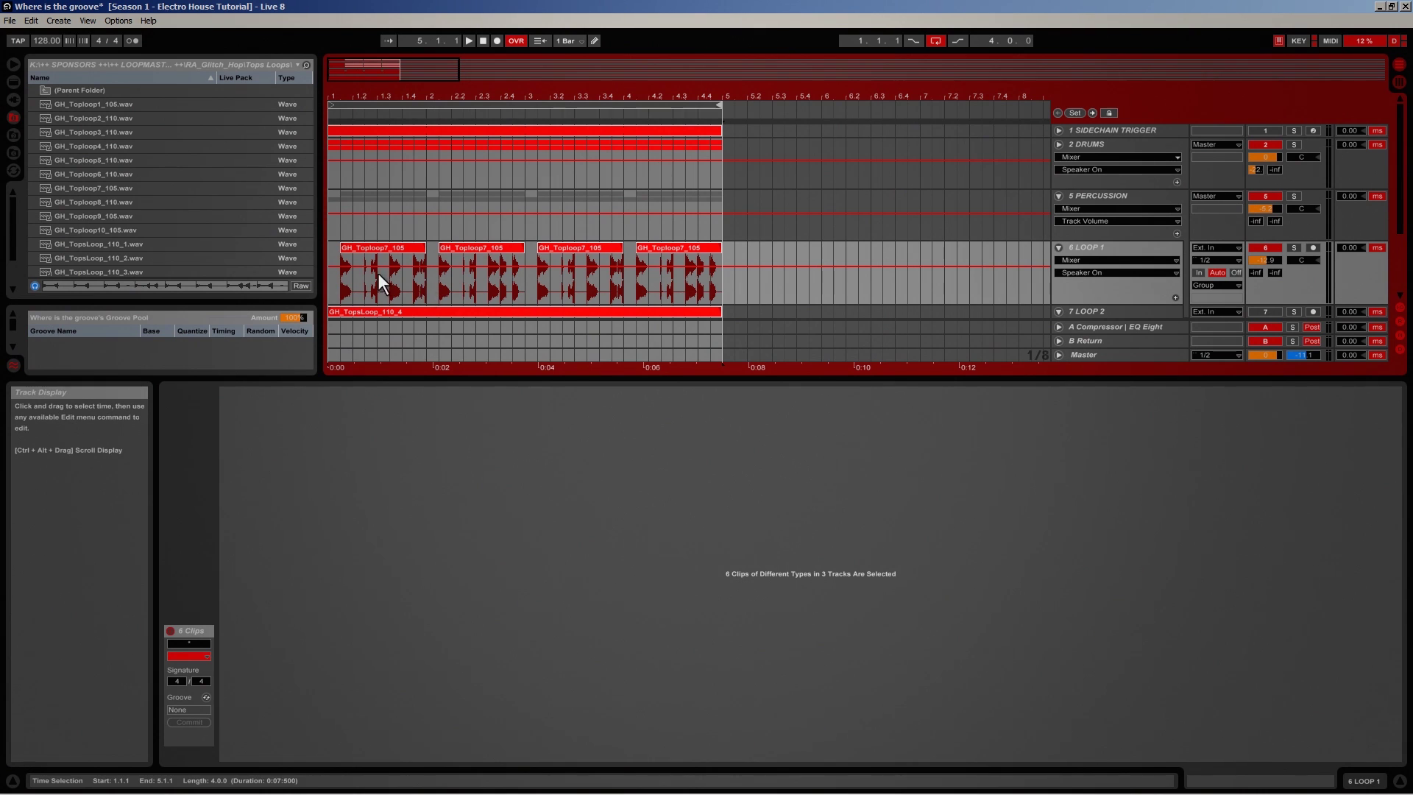
click(331, 285)
key(space)
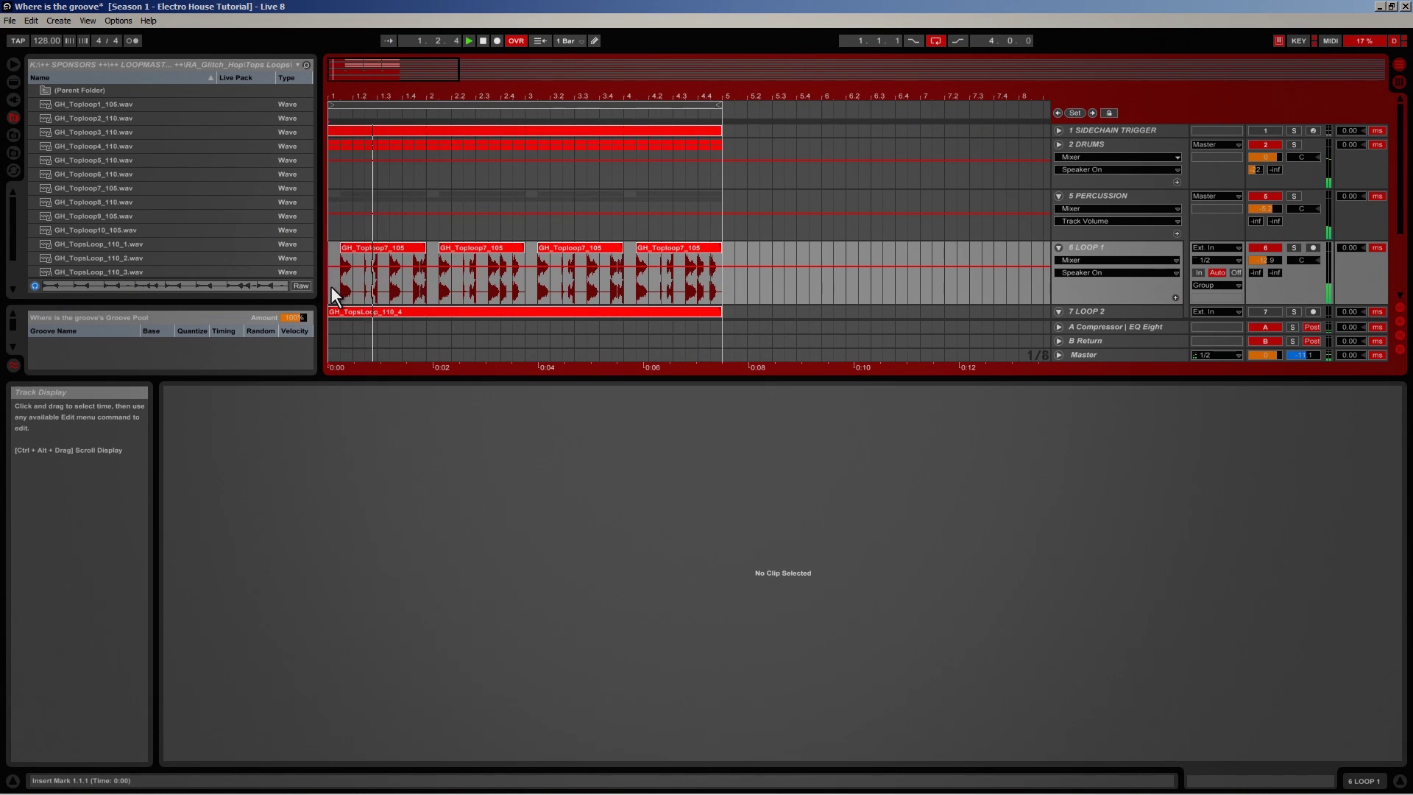
Trim the first LOOP 1 clip to end at 1.4.1 and copy it over the start of the clip at 3.1.3
drag(426, 247, 401, 252)
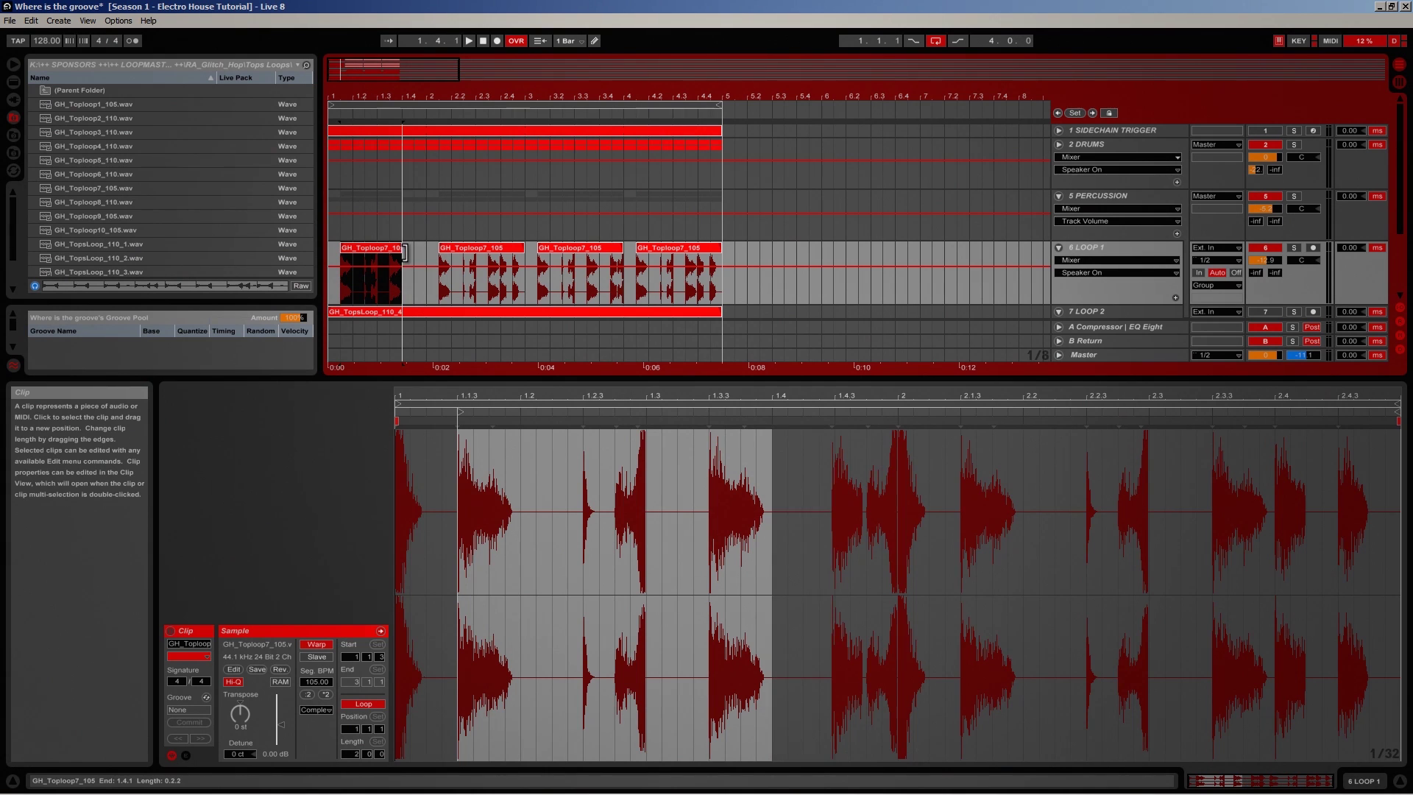
click(332, 278)
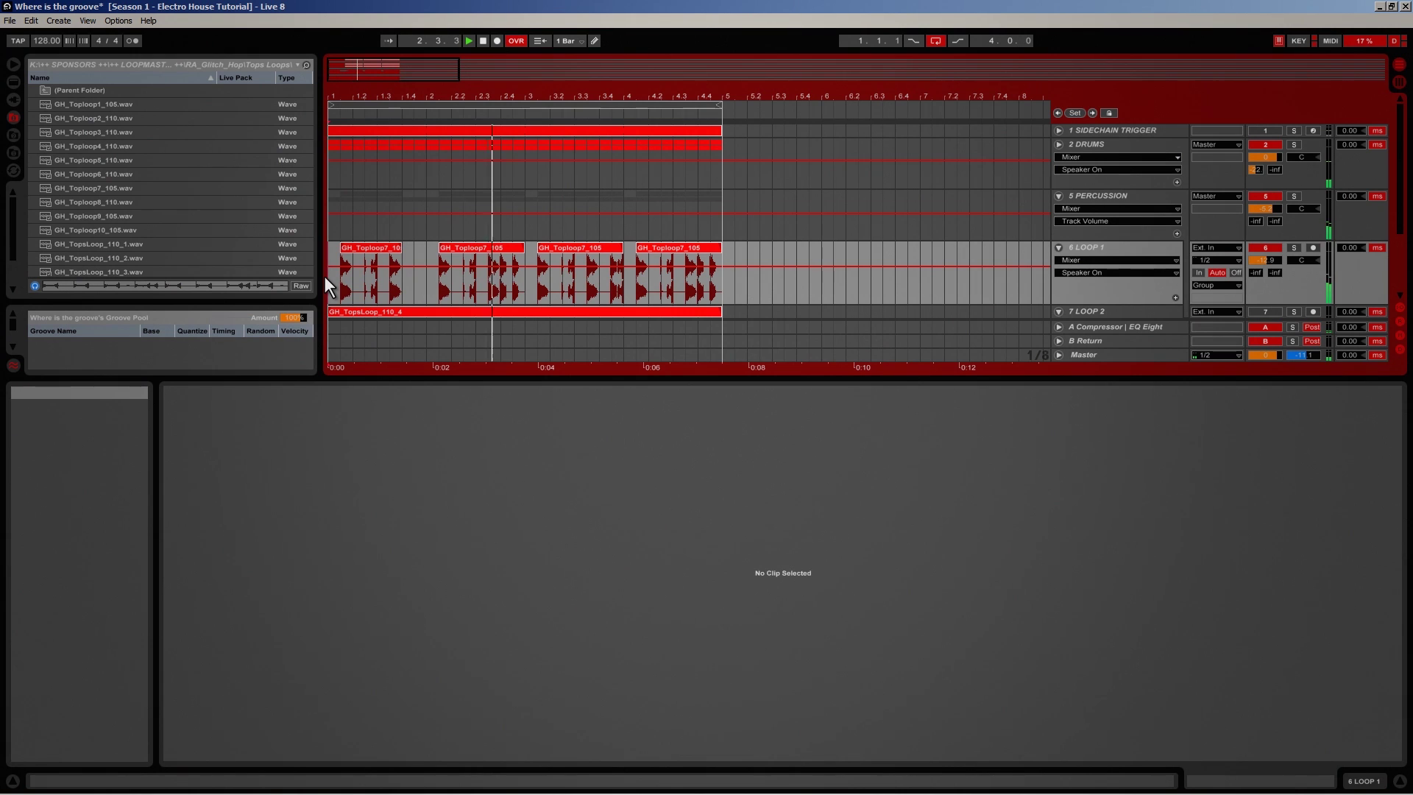
click(595, 246)
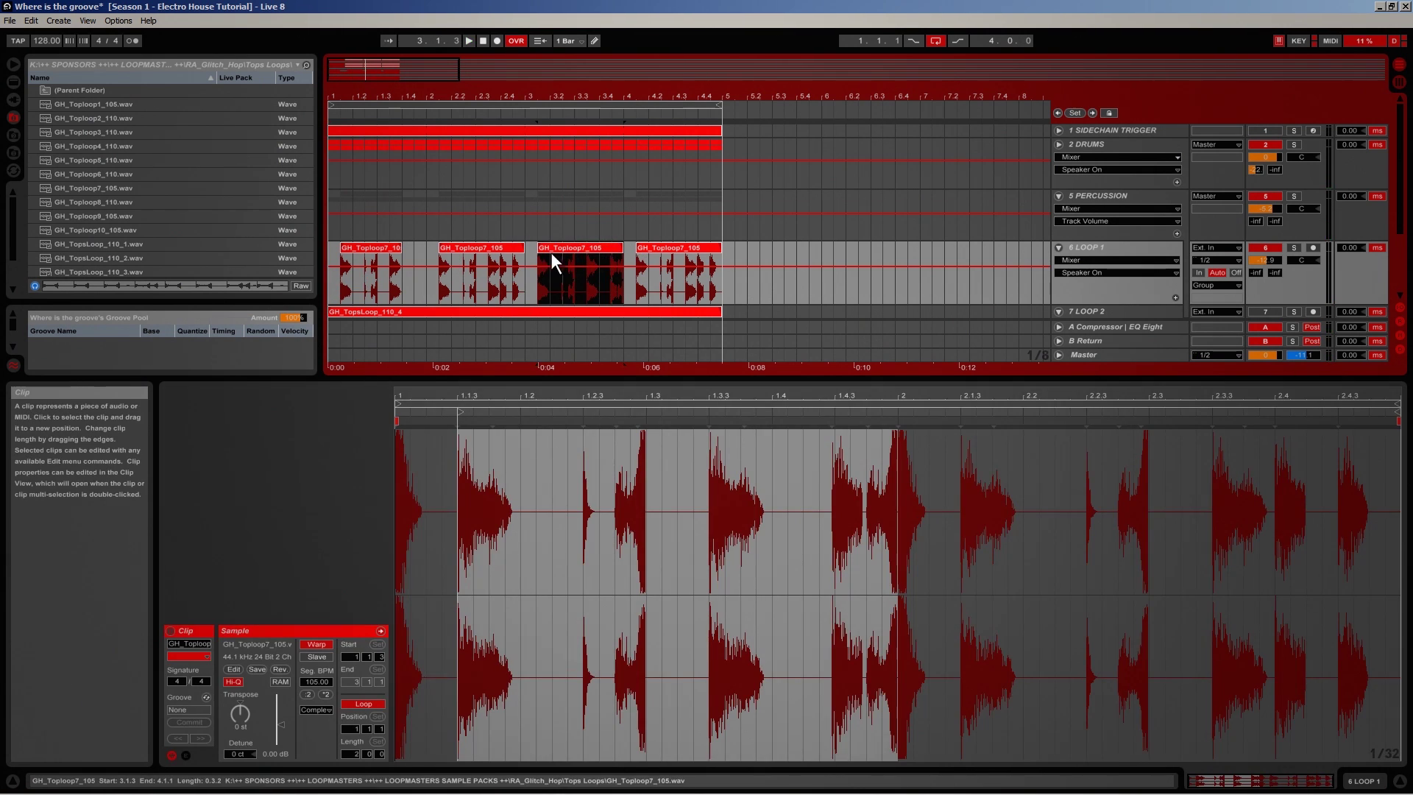
click(382, 247)
drag(369, 248, 564, 248)
Move the leftover LOOP 1 fragment from 3.4.1 to 4.4.1, copy the trimmed clip to 4.1.3 and play the four bars
click(616, 249)
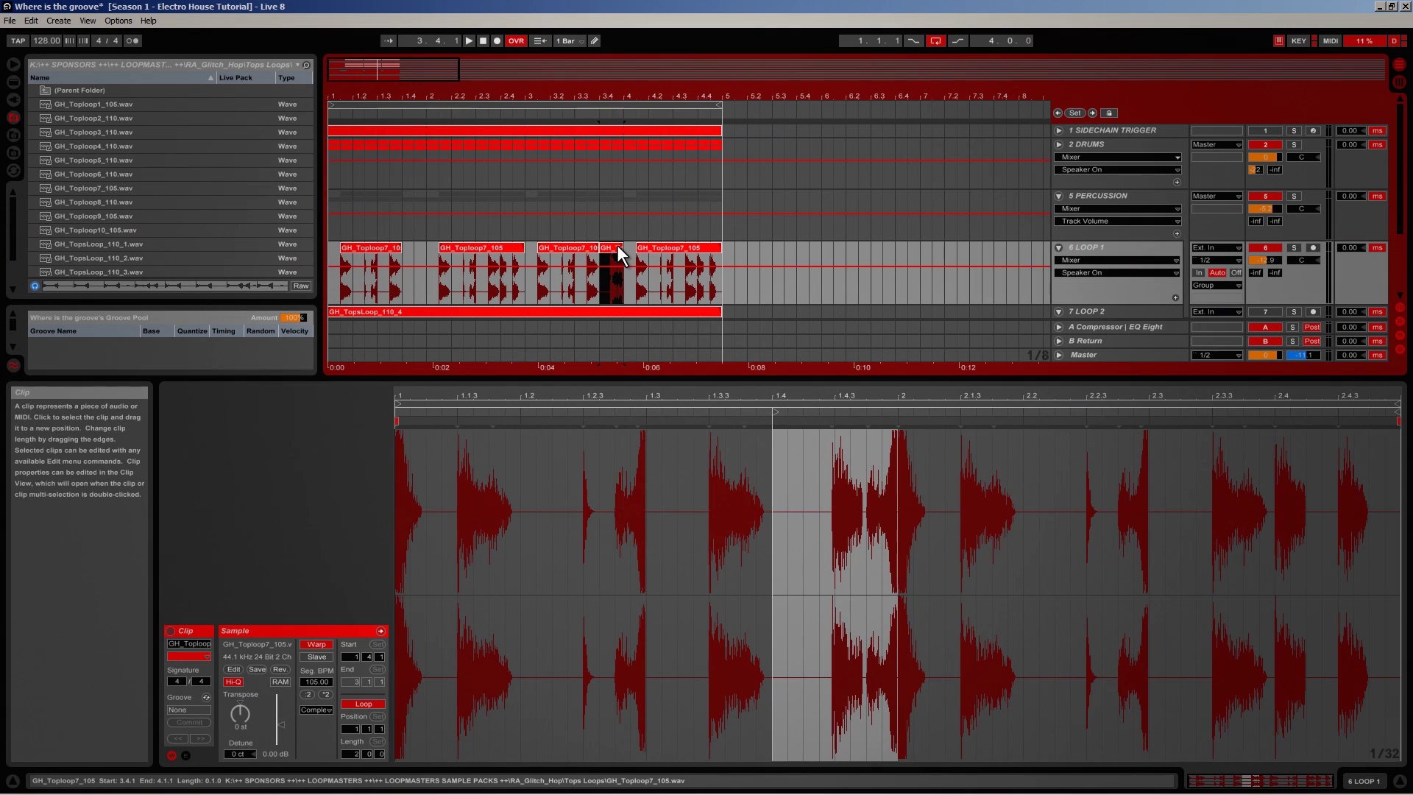
drag(608, 250, 705, 258)
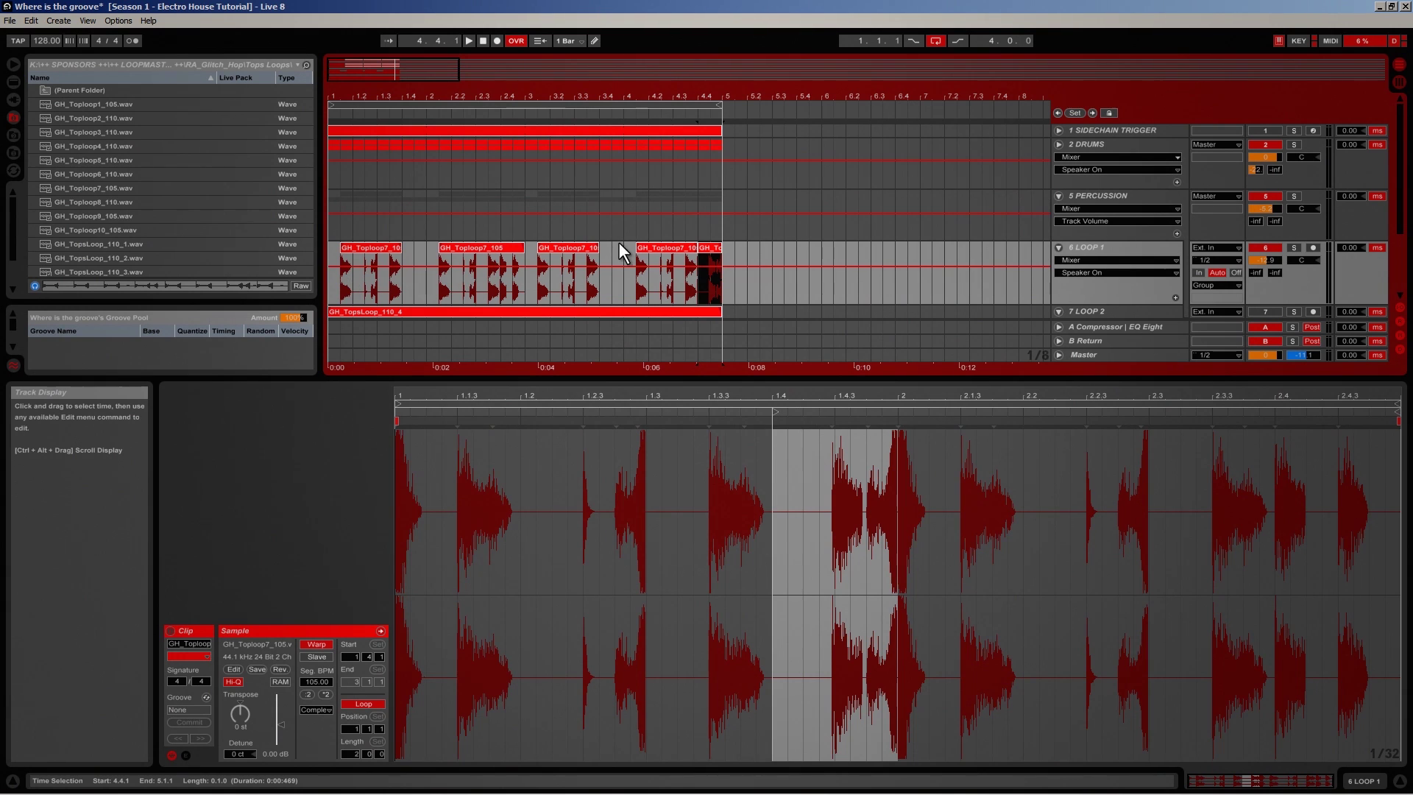
click(579, 250)
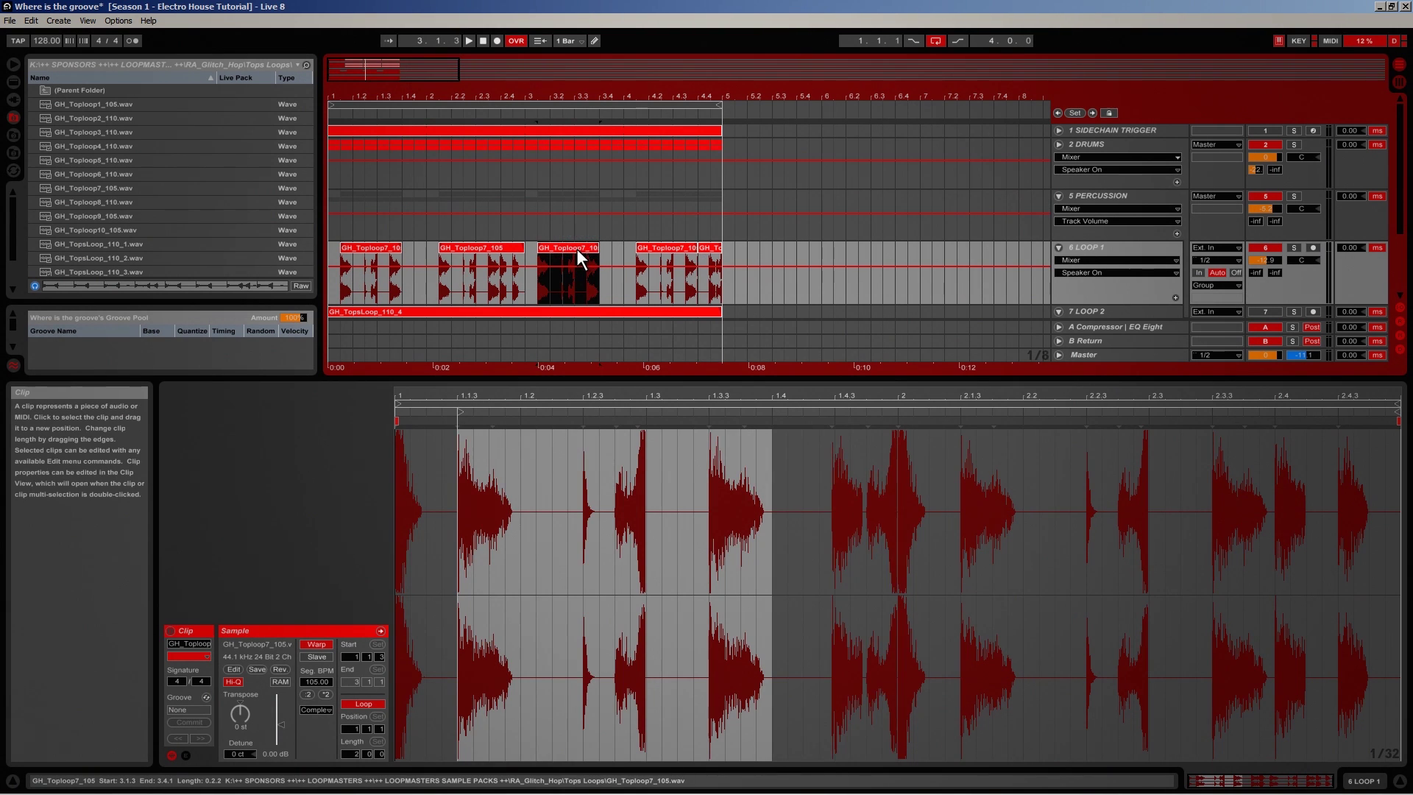
drag(572, 248, 671, 263)
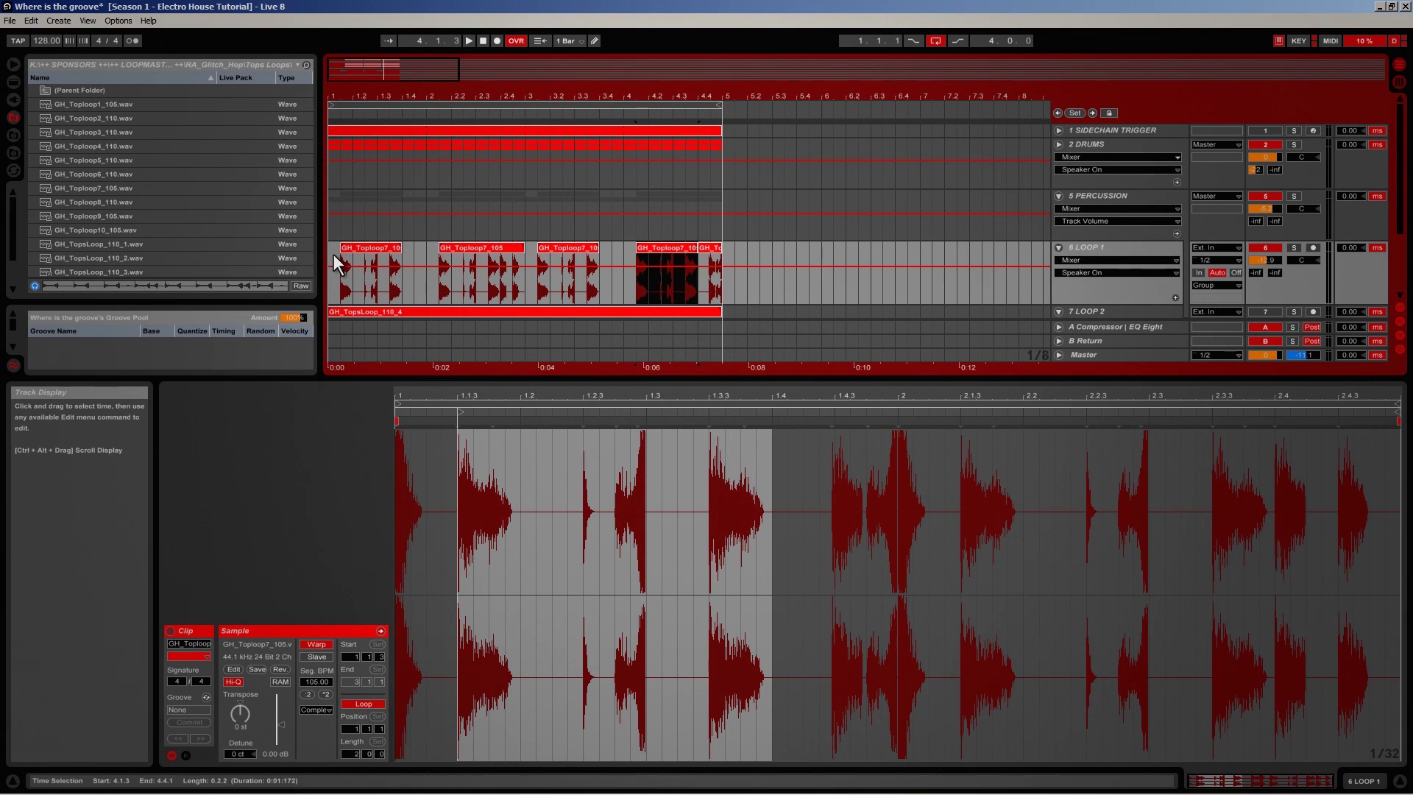
click(333, 254)
key(space)
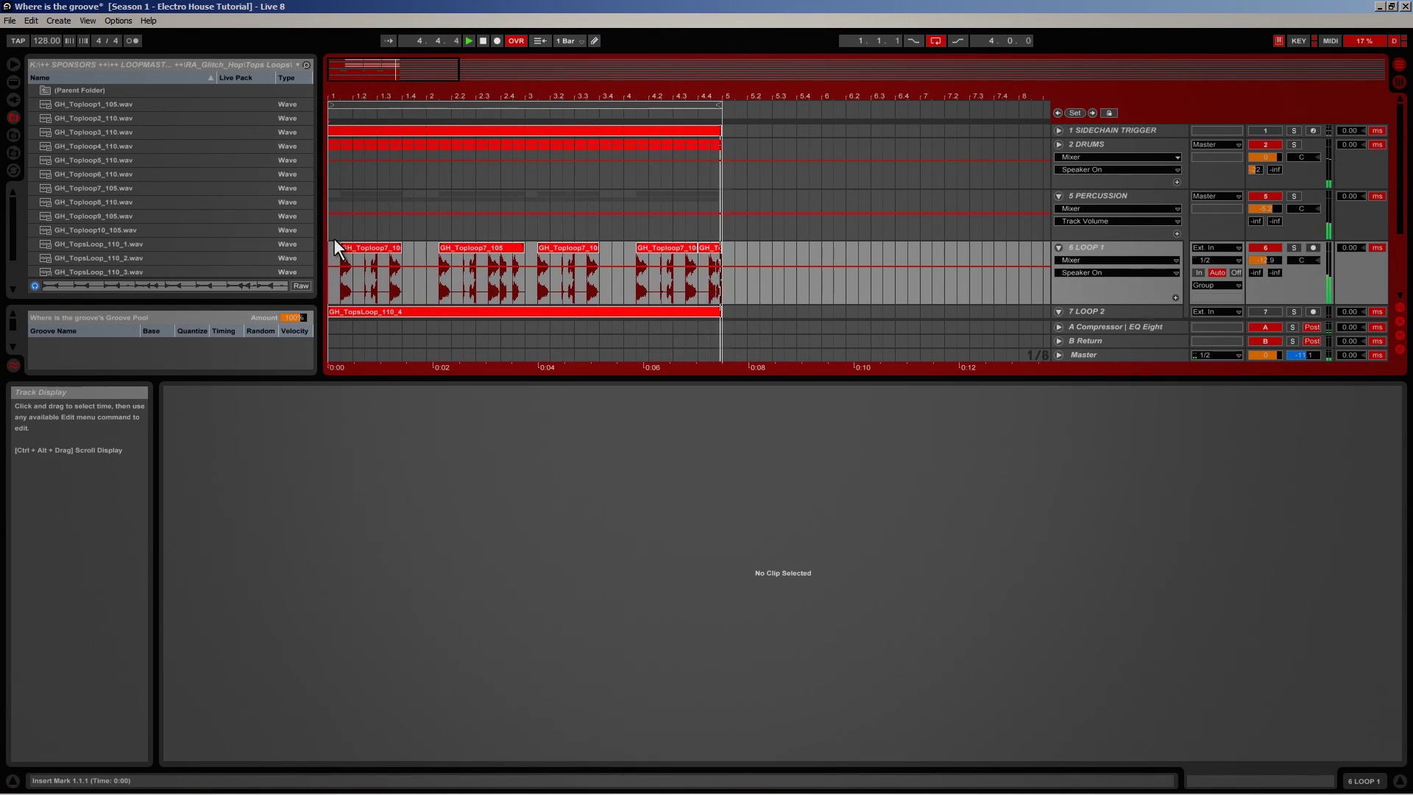
Create a stutter on LOOP 1 by repeating the first 1/32 of the hit at 2.4.3 three times up to bar 3, and play it
drag(515, 99, 513, 97)
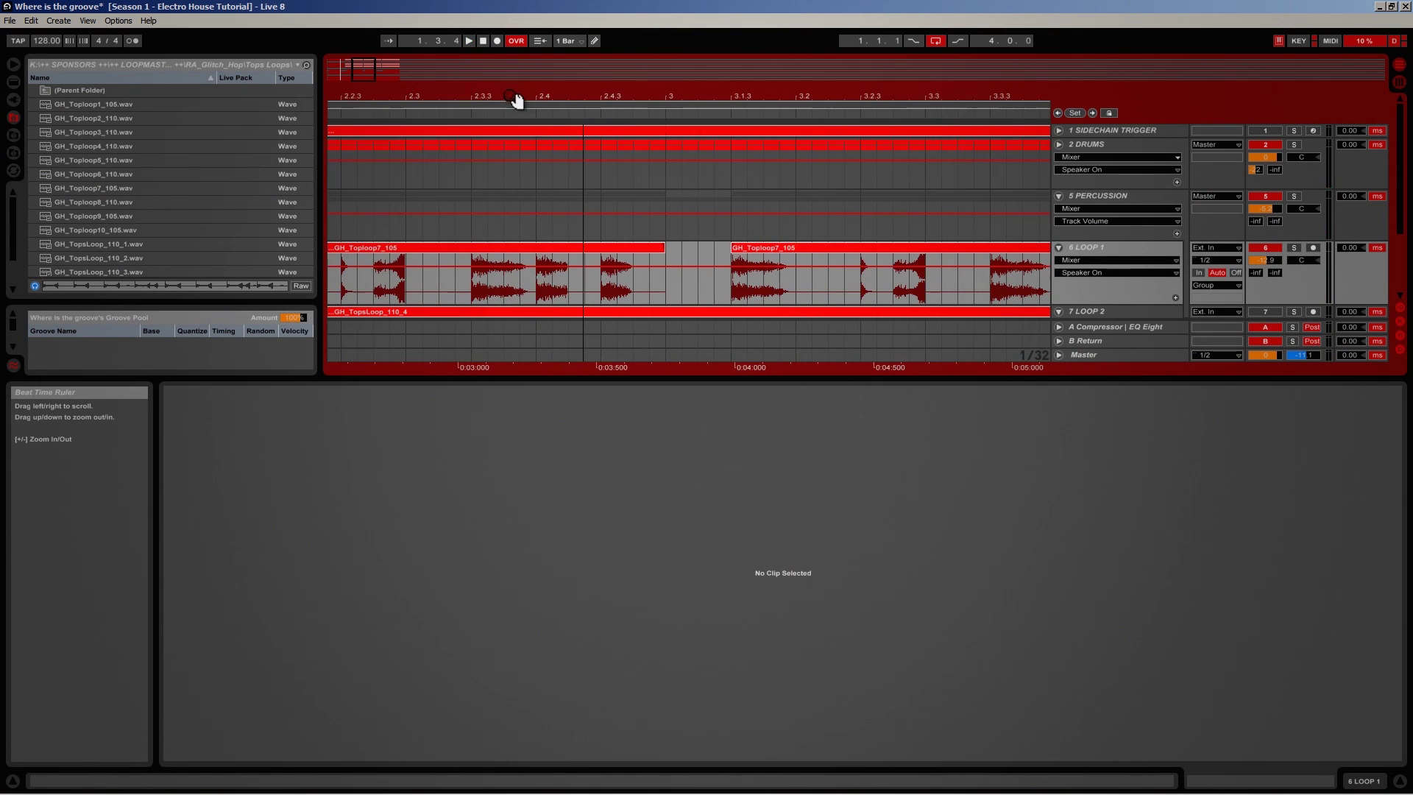
click(542, 284)
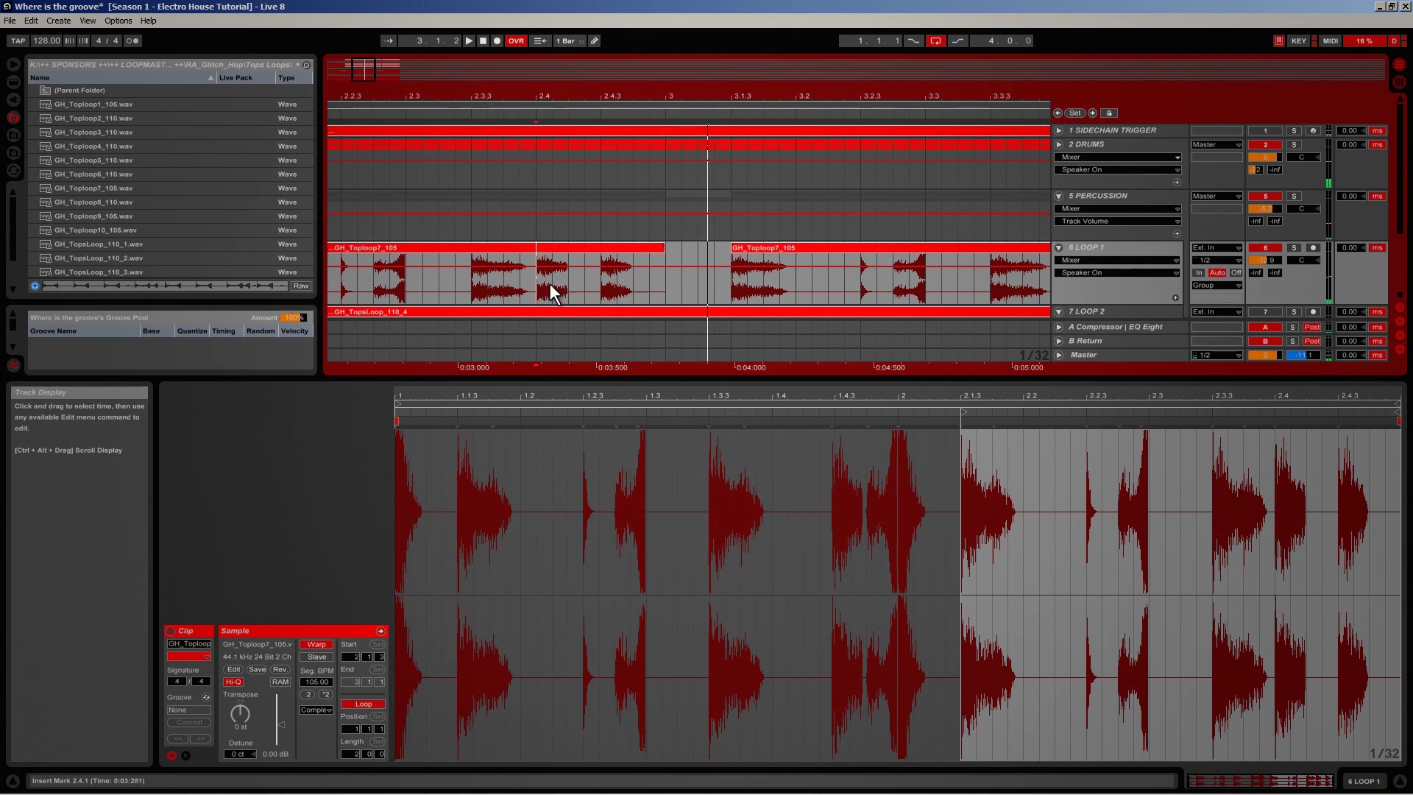
click(603, 284)
drag(606, 245, 655, 247)
click(606, 278)
key(space)
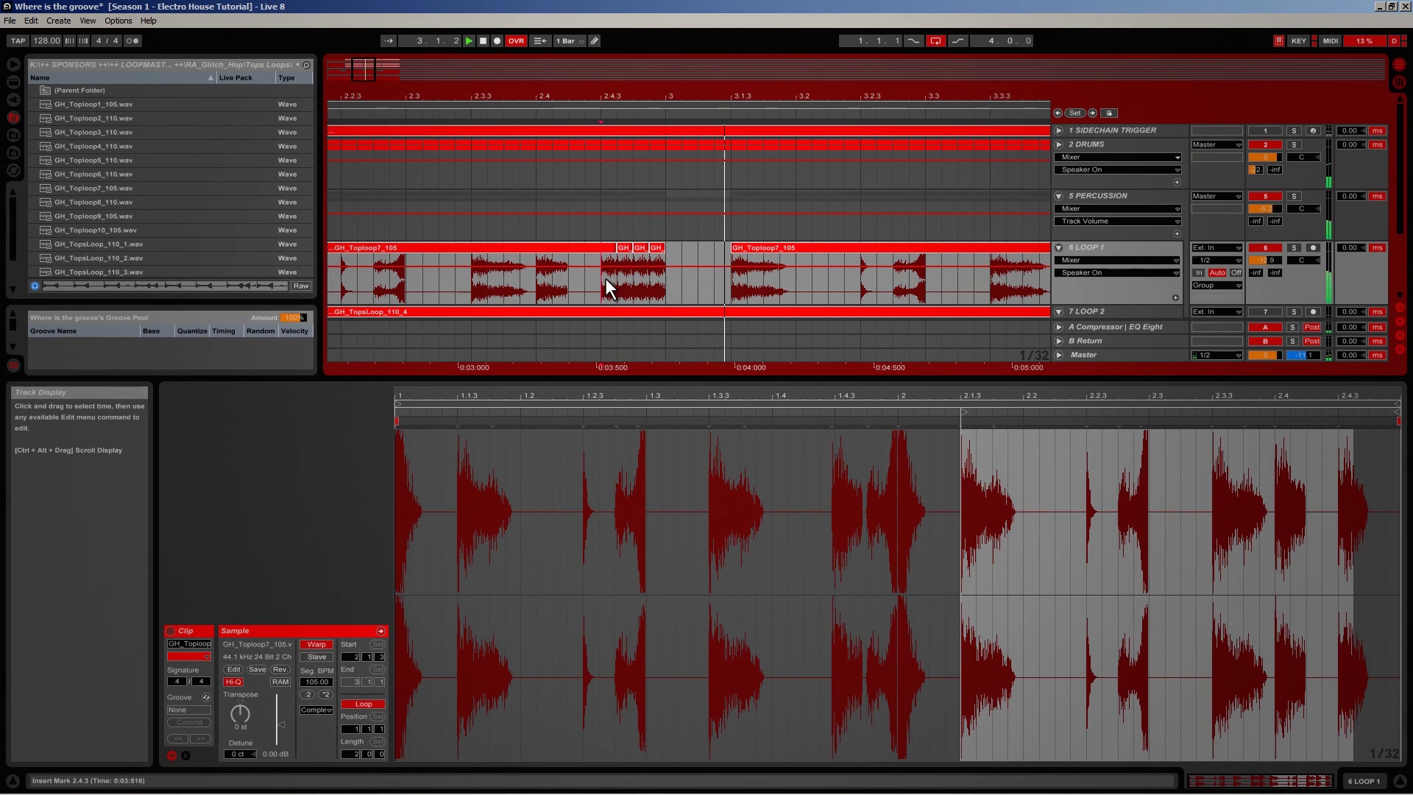
Copy the second stutter slice 1/32 earlier so that a separate slice starts at 2.4.3
key(space)
click(625, 247)
drag(630, 251, 615, 257)
mouse_move(641, 105)
mouse_down()
mouse_move(634, 96)
mouse_move(647, 98)
mouse_up()
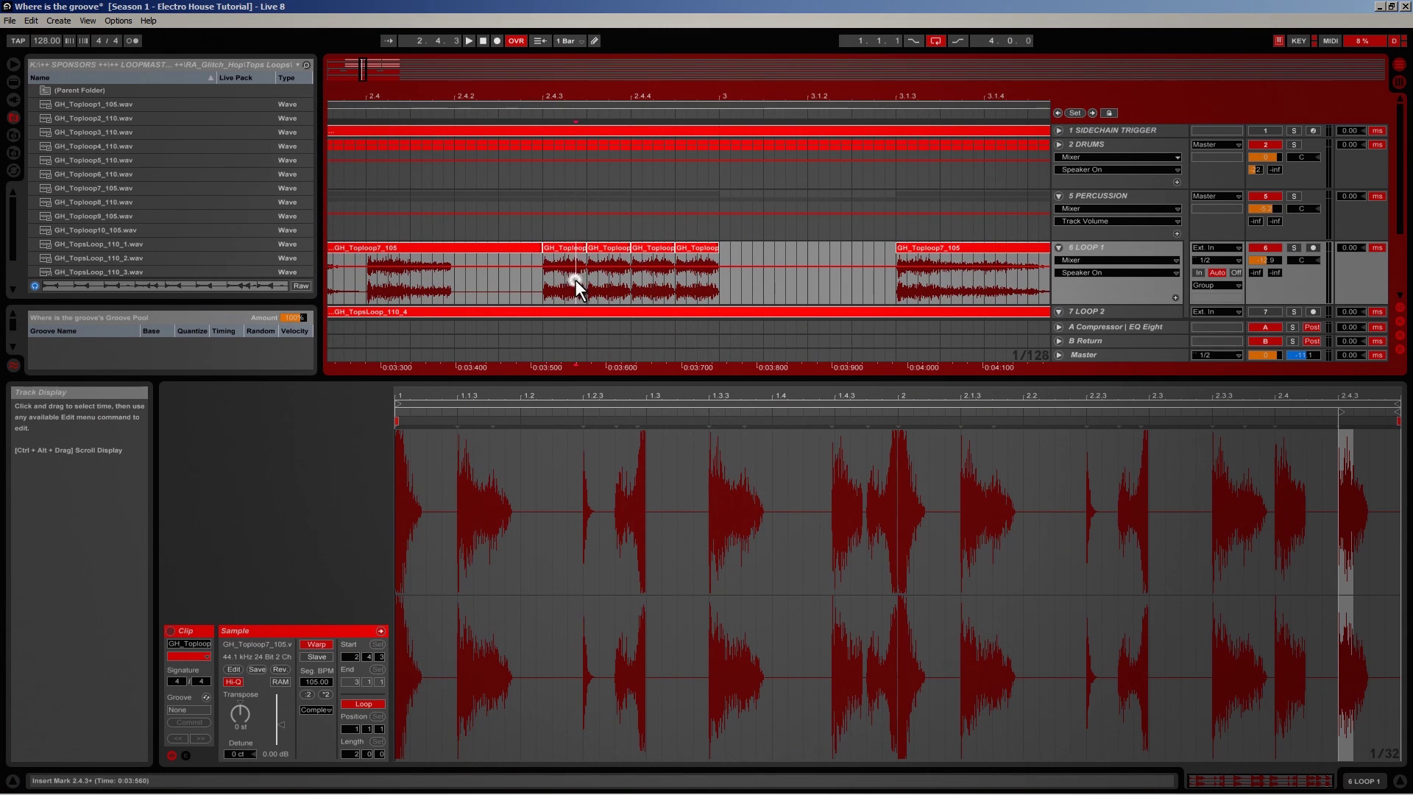
Shorten the four LOOP 1 stutter slices after 2.4.3 to half their length, leaving gaps between them, and play the four bars
drag(585, 248, 709, 248)
click(546, 291)
key(space)
drag(577, 248, 694, 250)
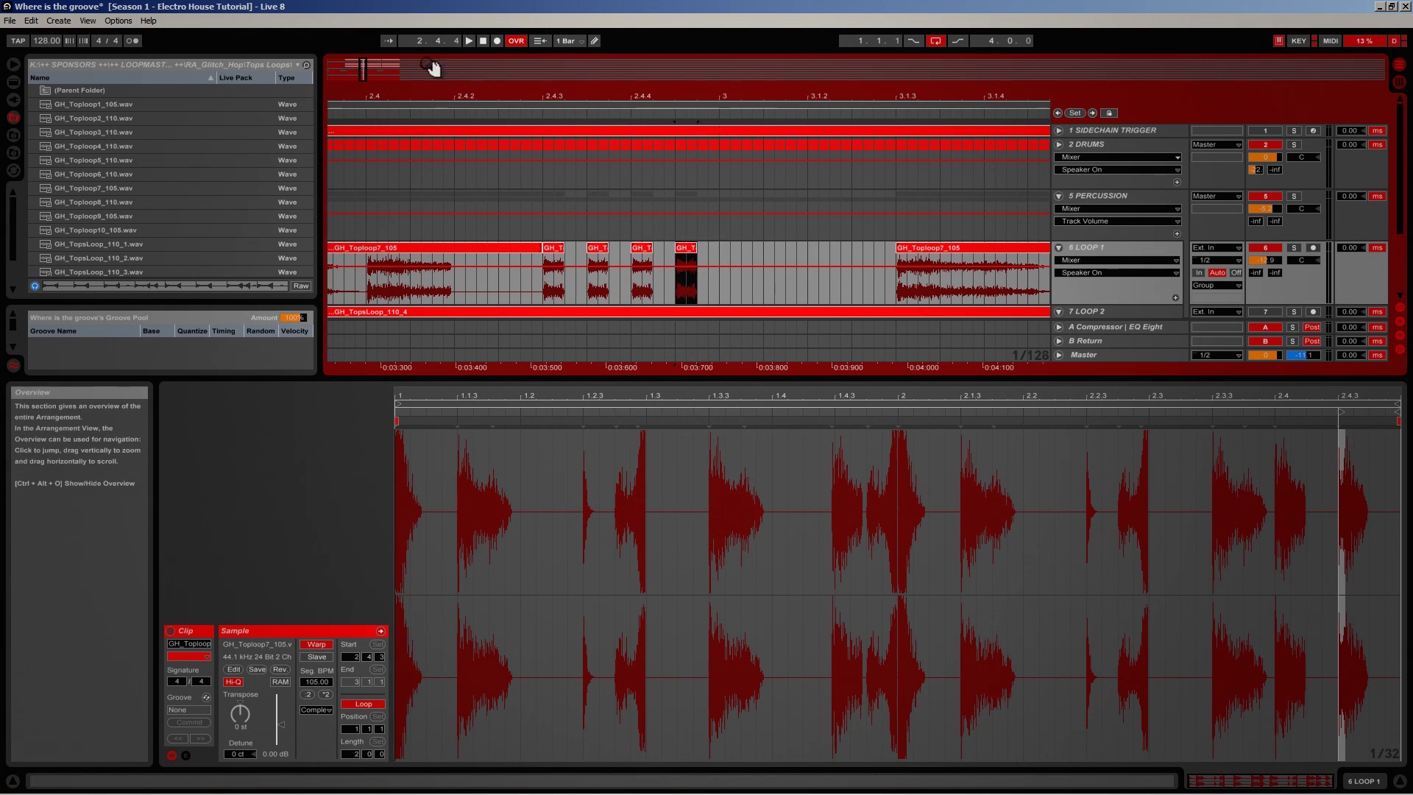
drag(366, 69, 354, 64)
click(330, 278)
key(space)
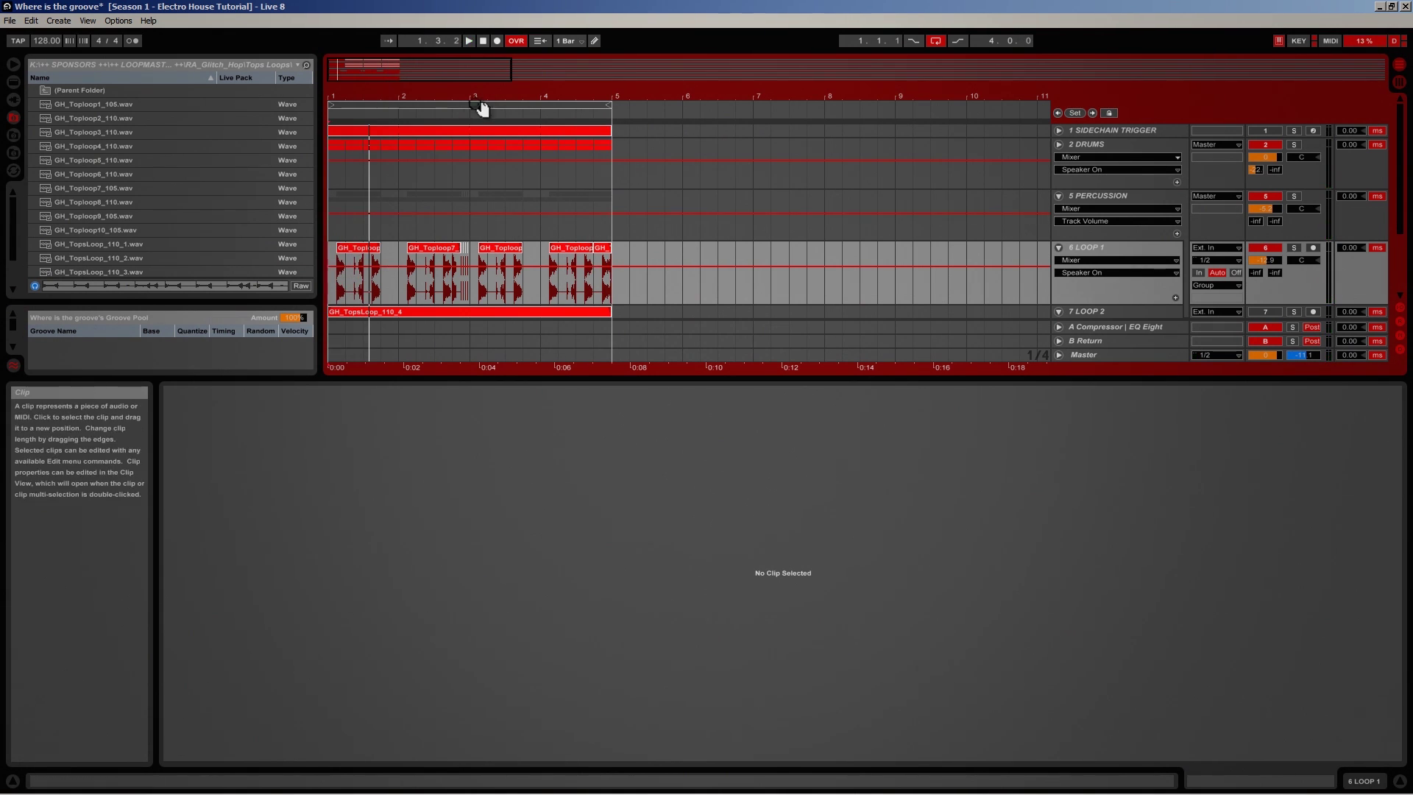
key(space)
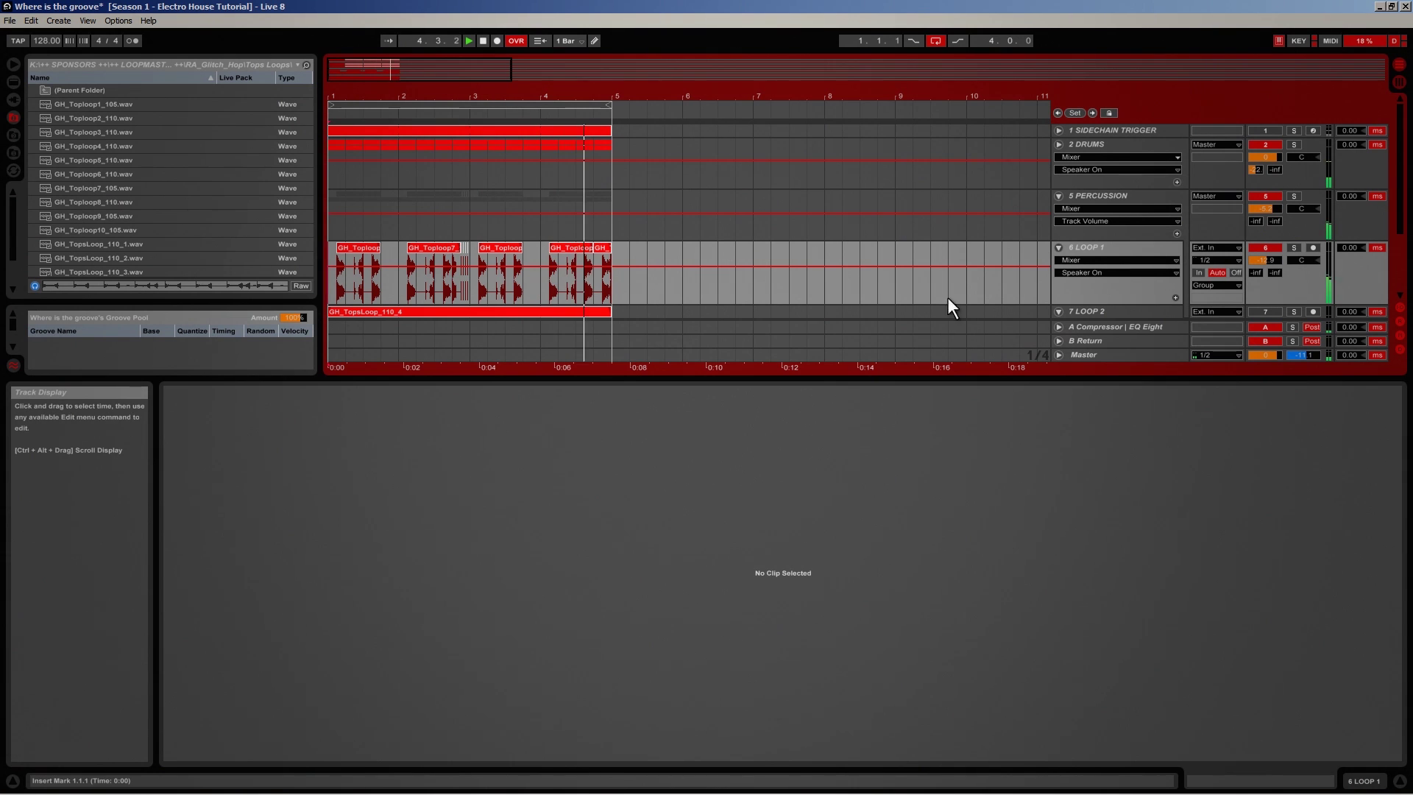
key(space)
Mute LOOP 1, play LOOP 2 without it and raise LOOP 2's track volume to about -11.4 dB
click(1367, 781)
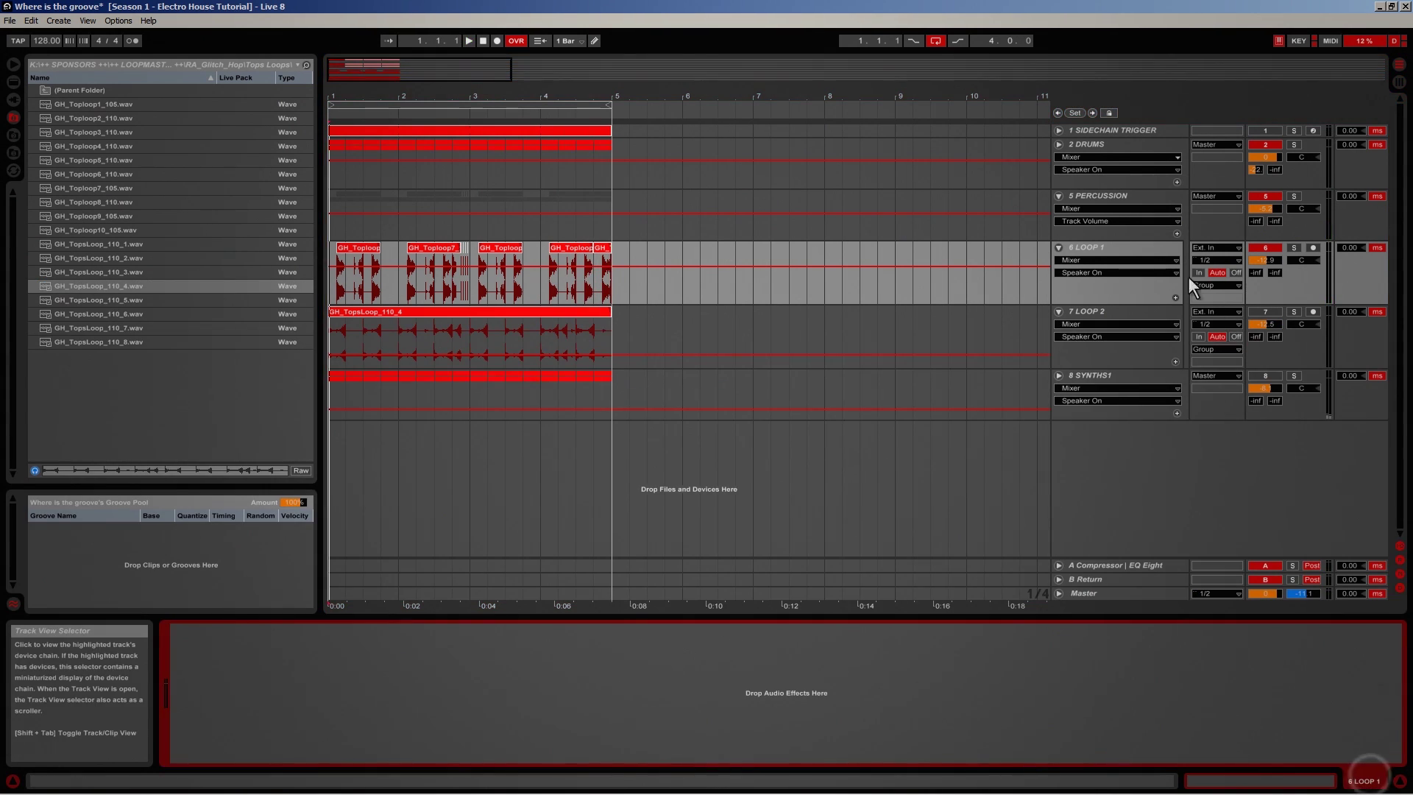
click(1083, 312)
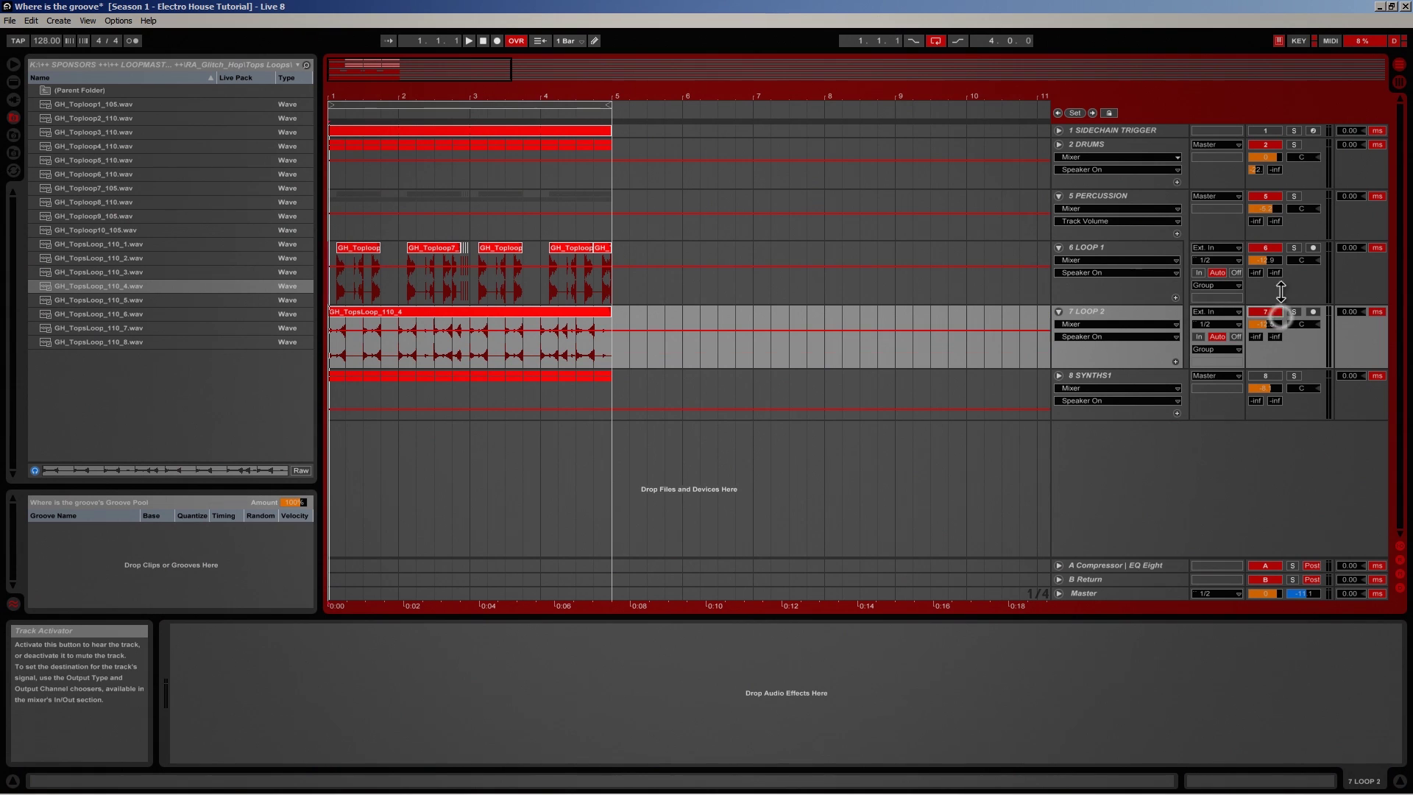
click(1268, 248)
key(space)
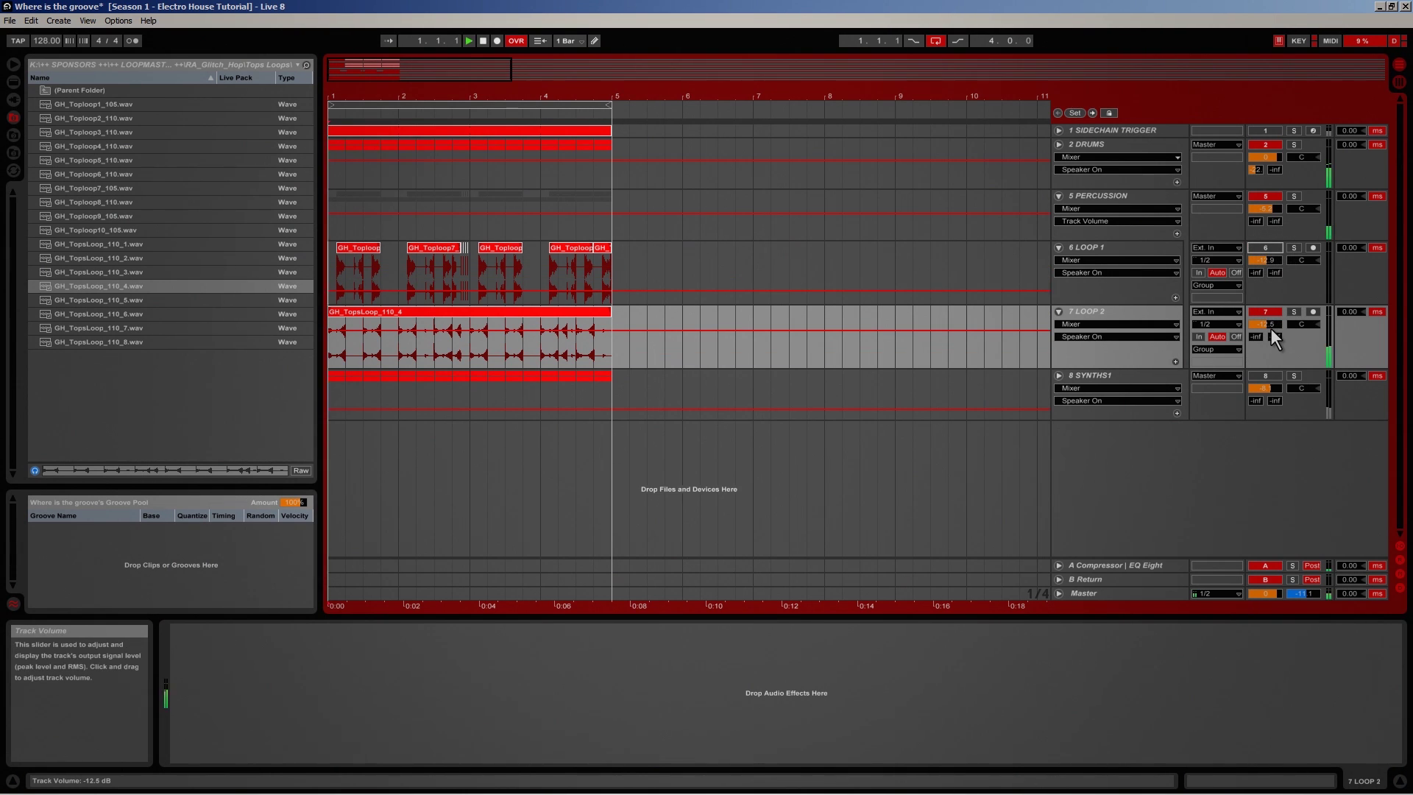
drag(1270, 323, 1270, 322)
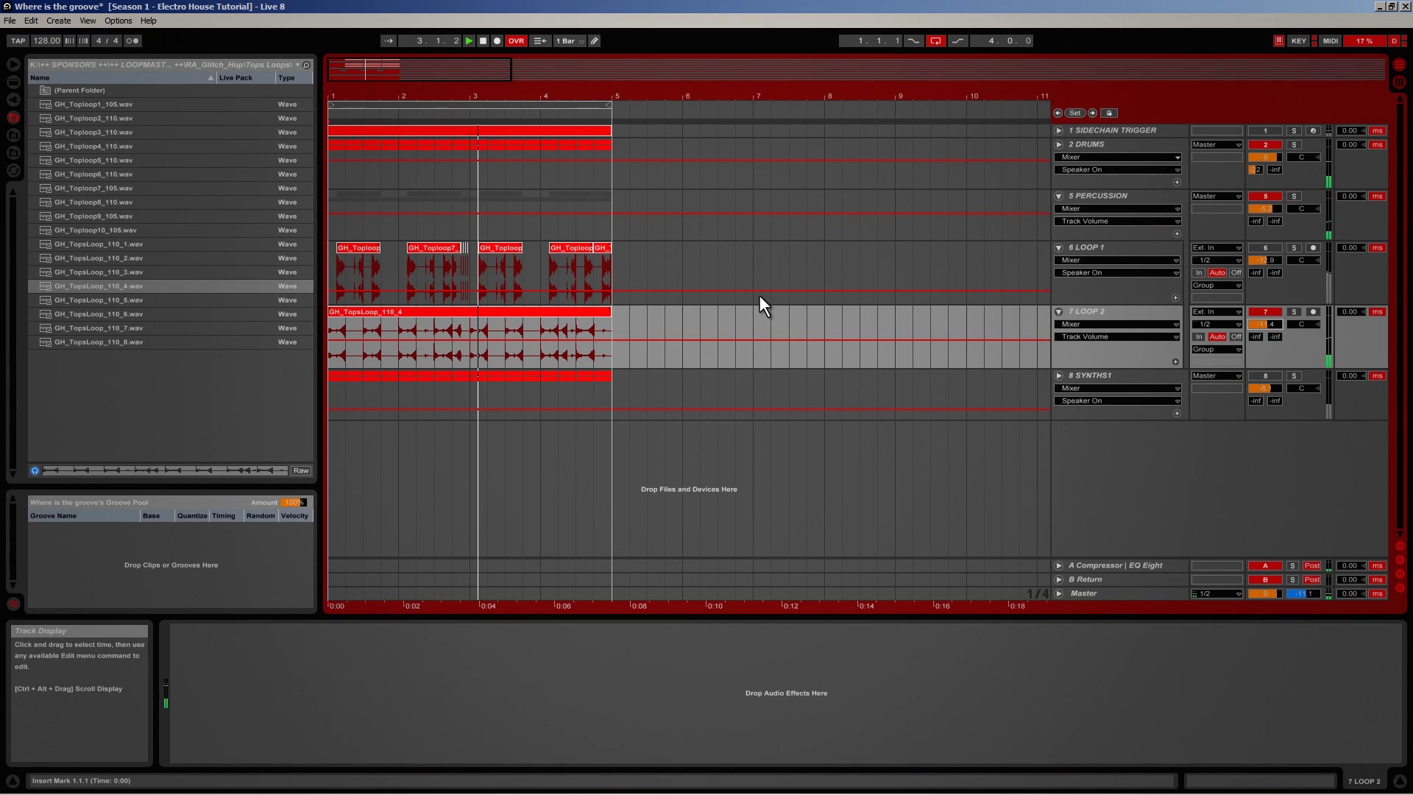
Separate the LOOP 2 clip's section from 1.1.1 to 1.3.1 and delete the rest of the clip up to 5.1.1
drag(404, 95, 410, 96)
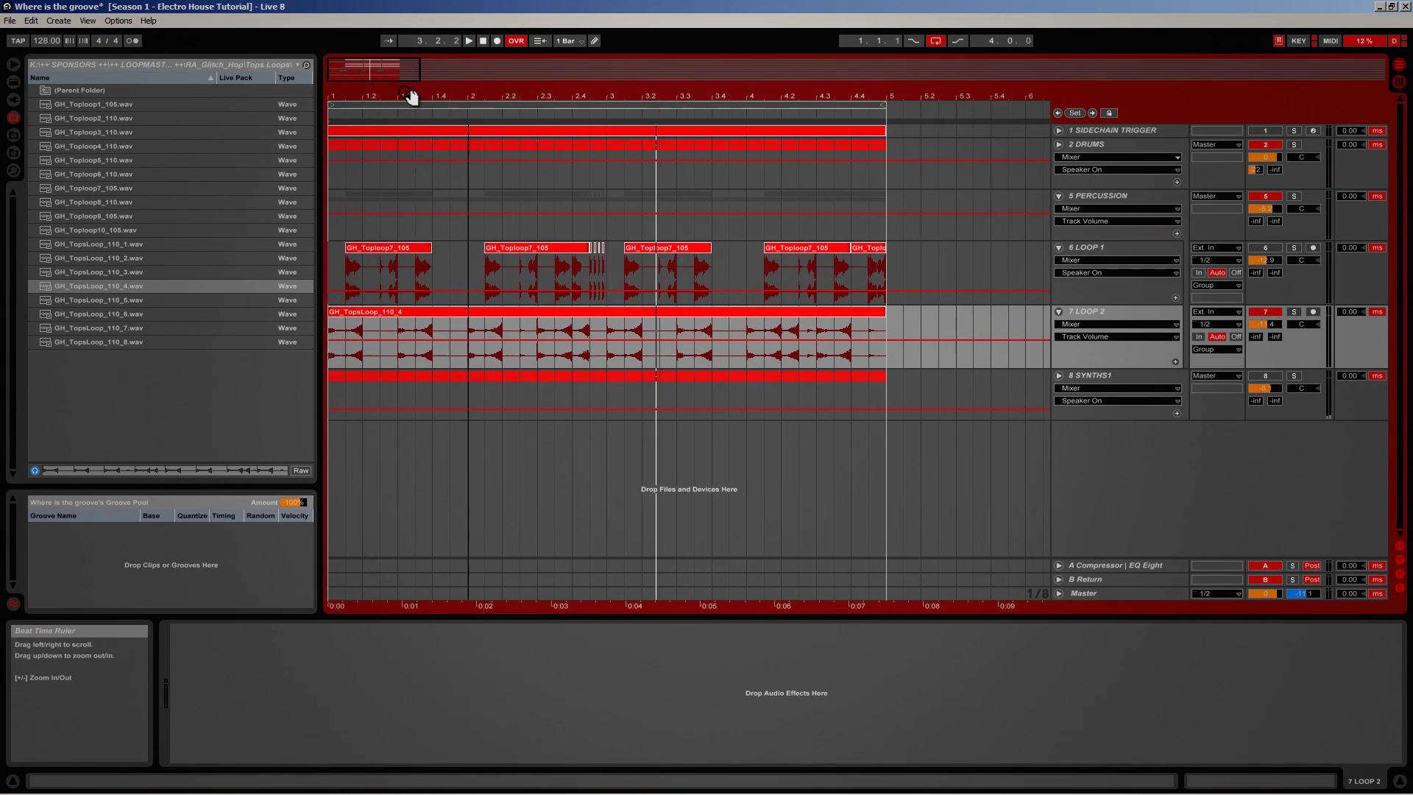
click(334, 327)
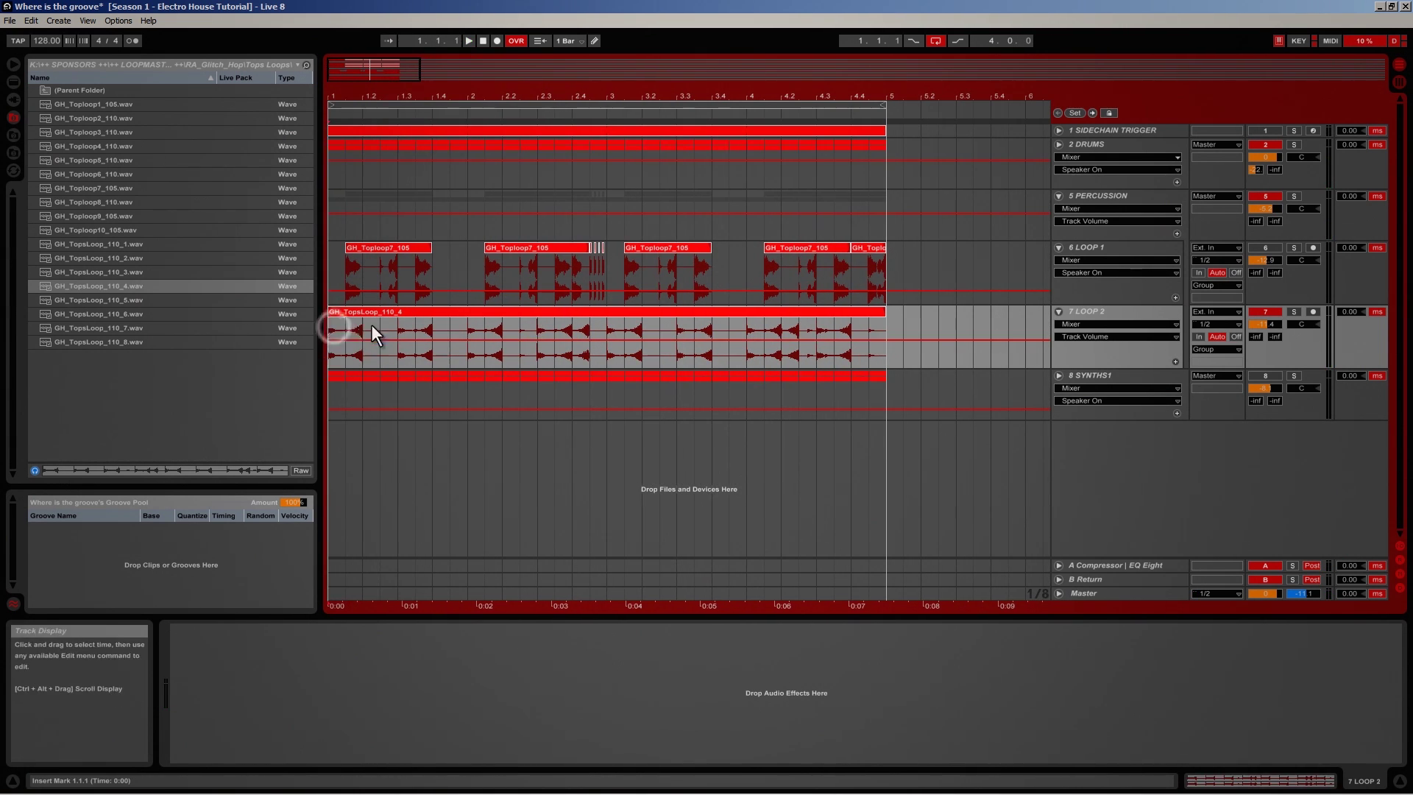
drag(398, 331, 334, 336)
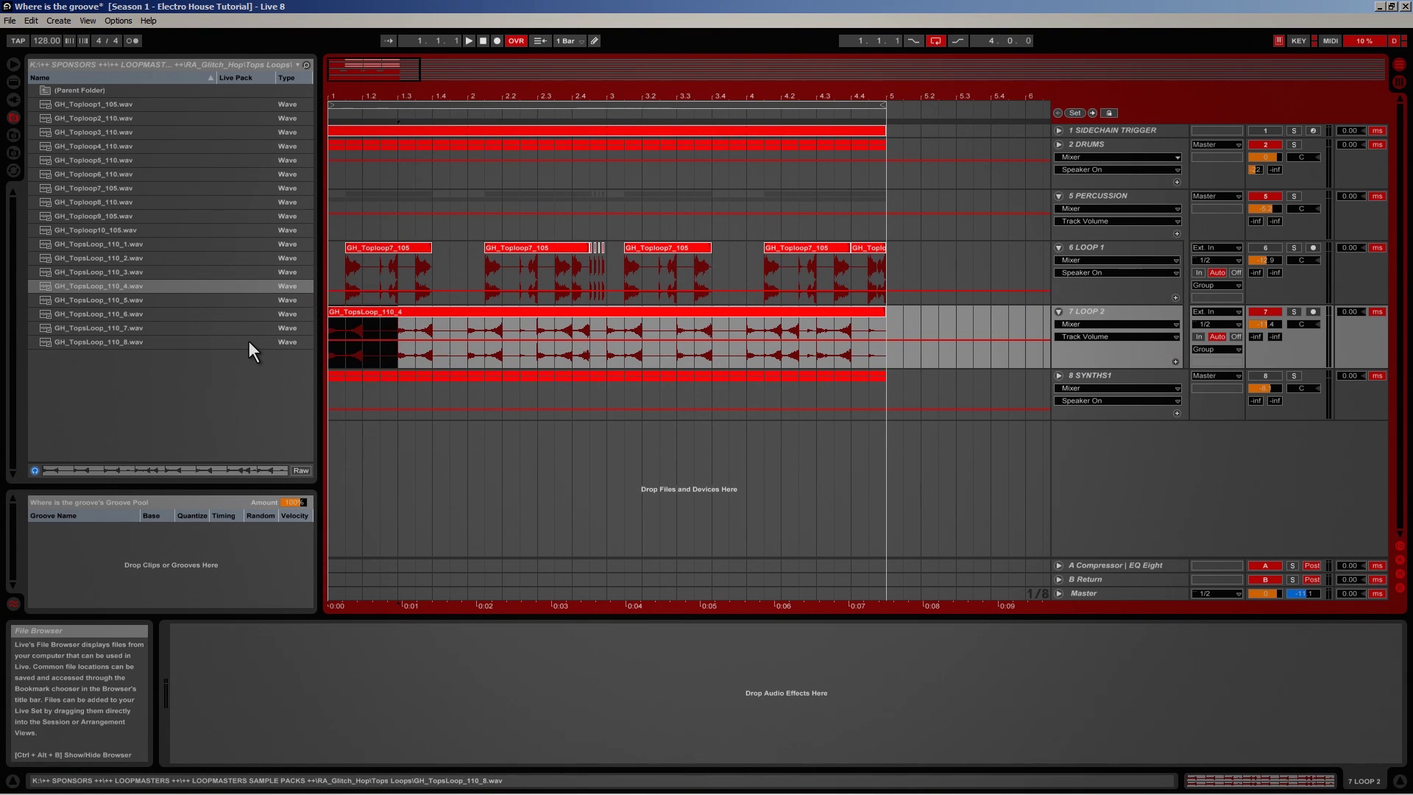
key(ctrl+j)
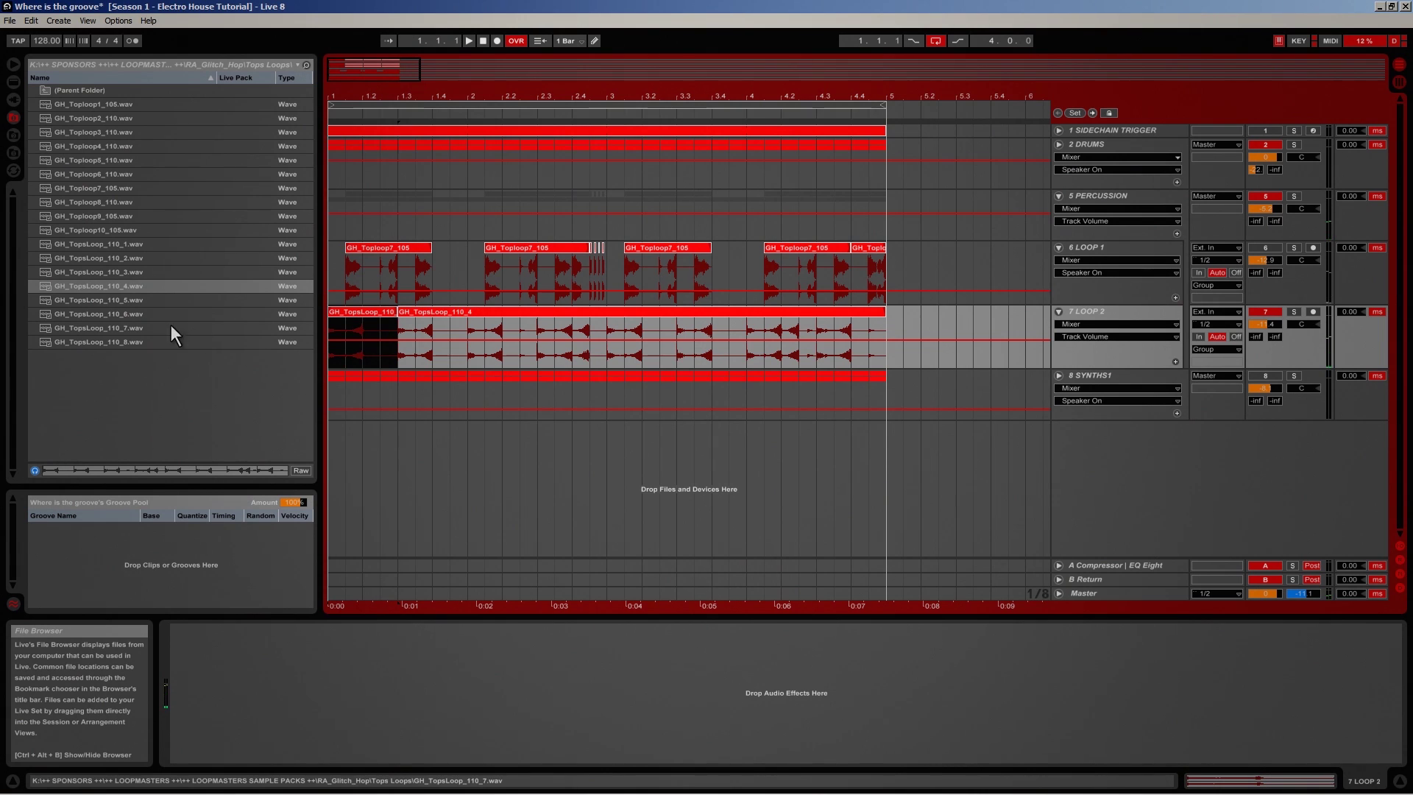
click(458, 316)
key(Delete)
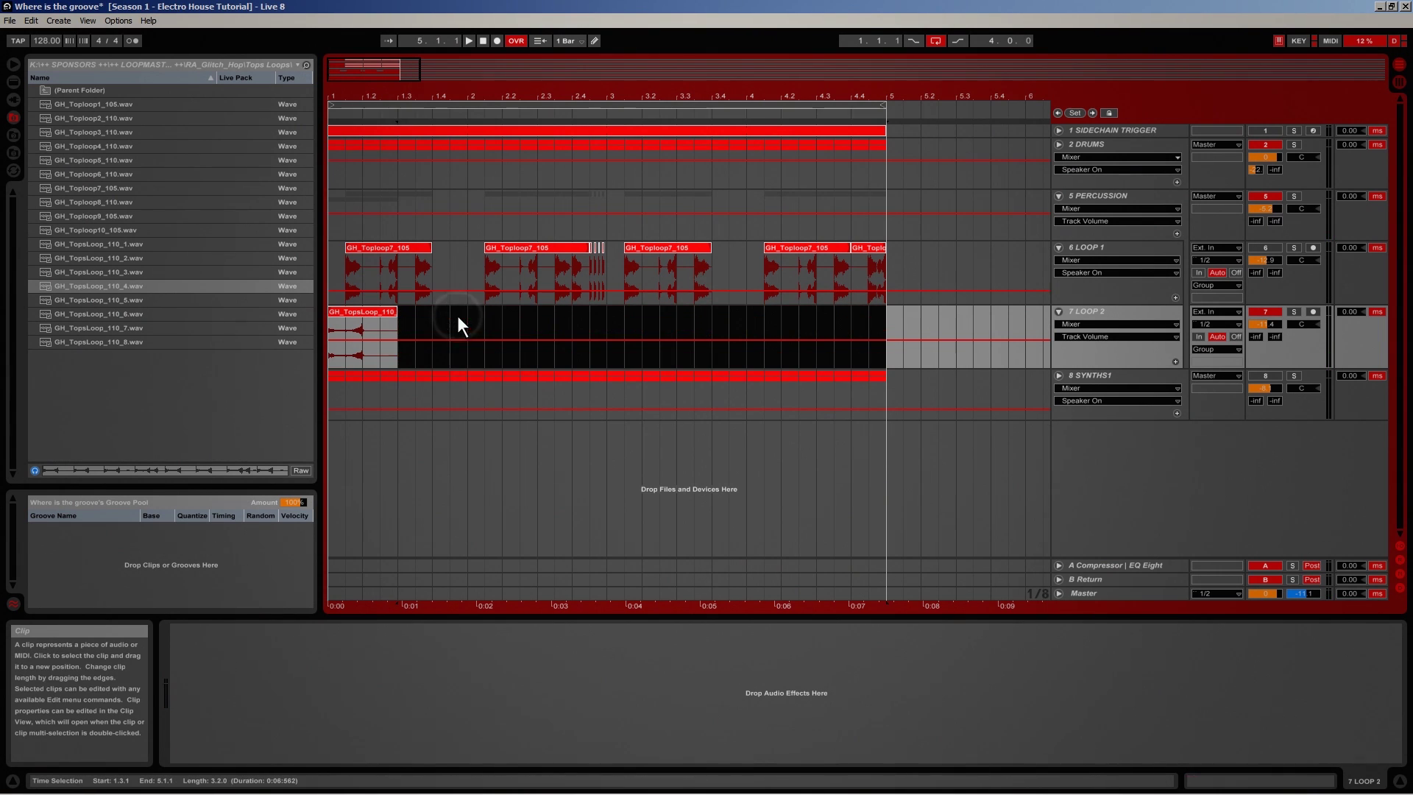
Play the shortened LOOP 2 clip and copy it to 3.1.1
click(386, 311)
key(space)
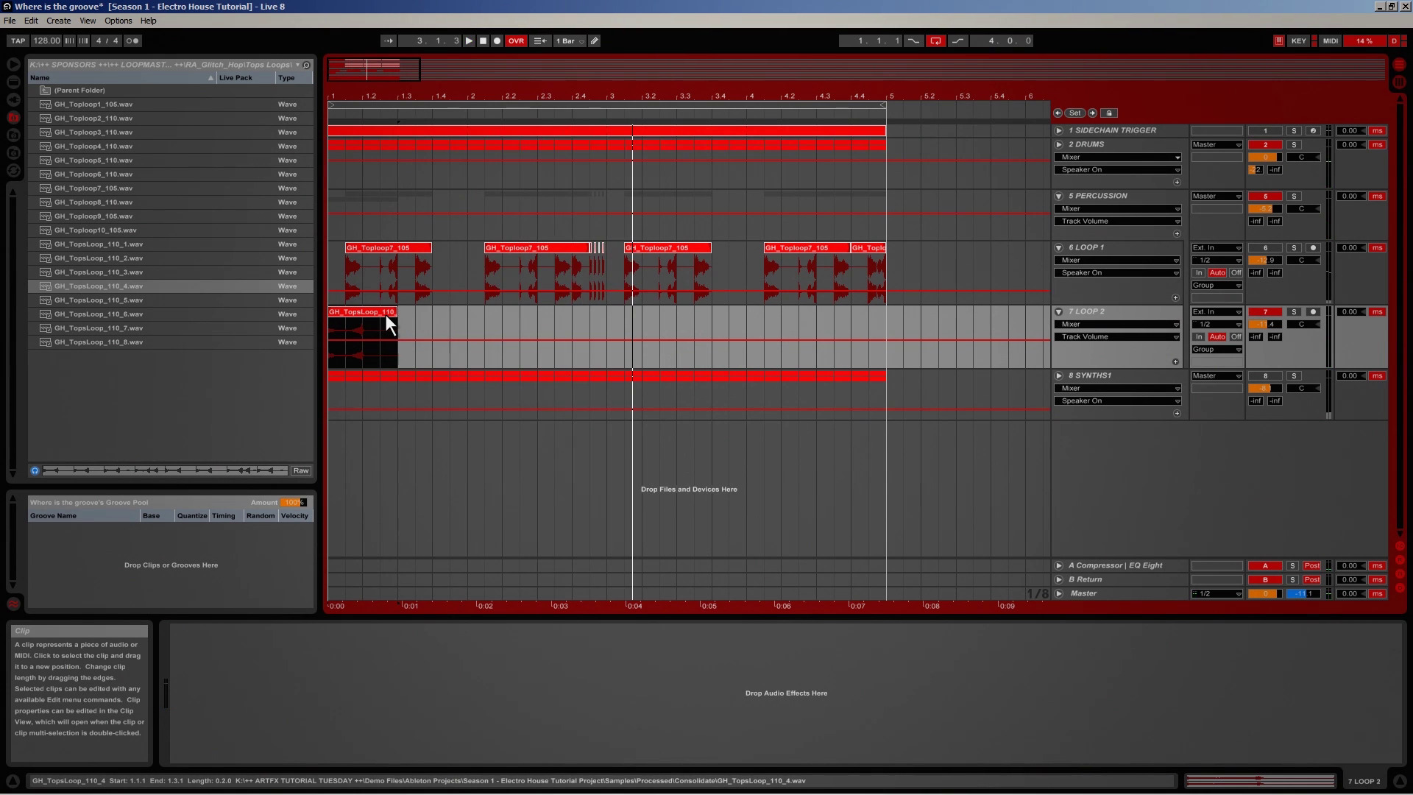
drag(383, 309, 659, 325)
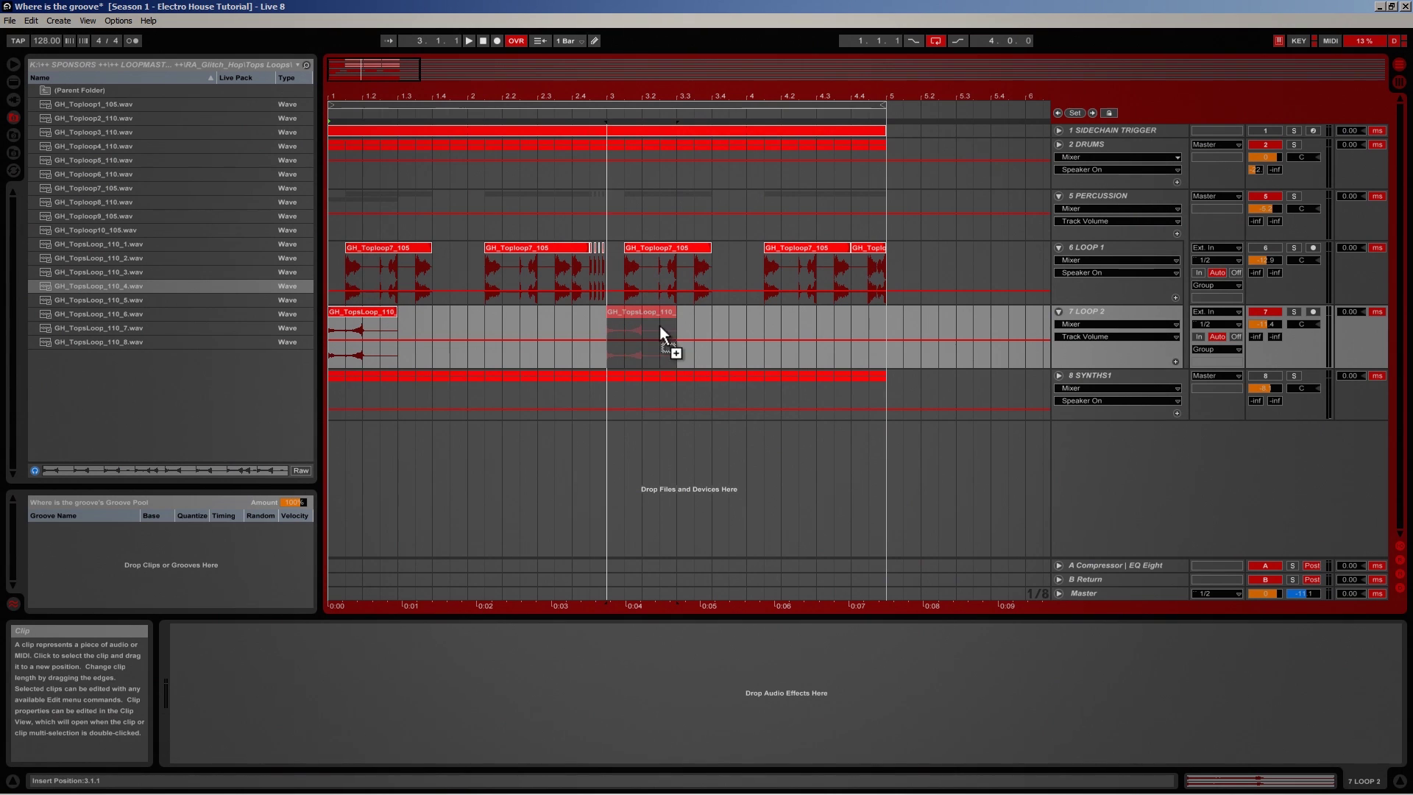
click(612, 325)
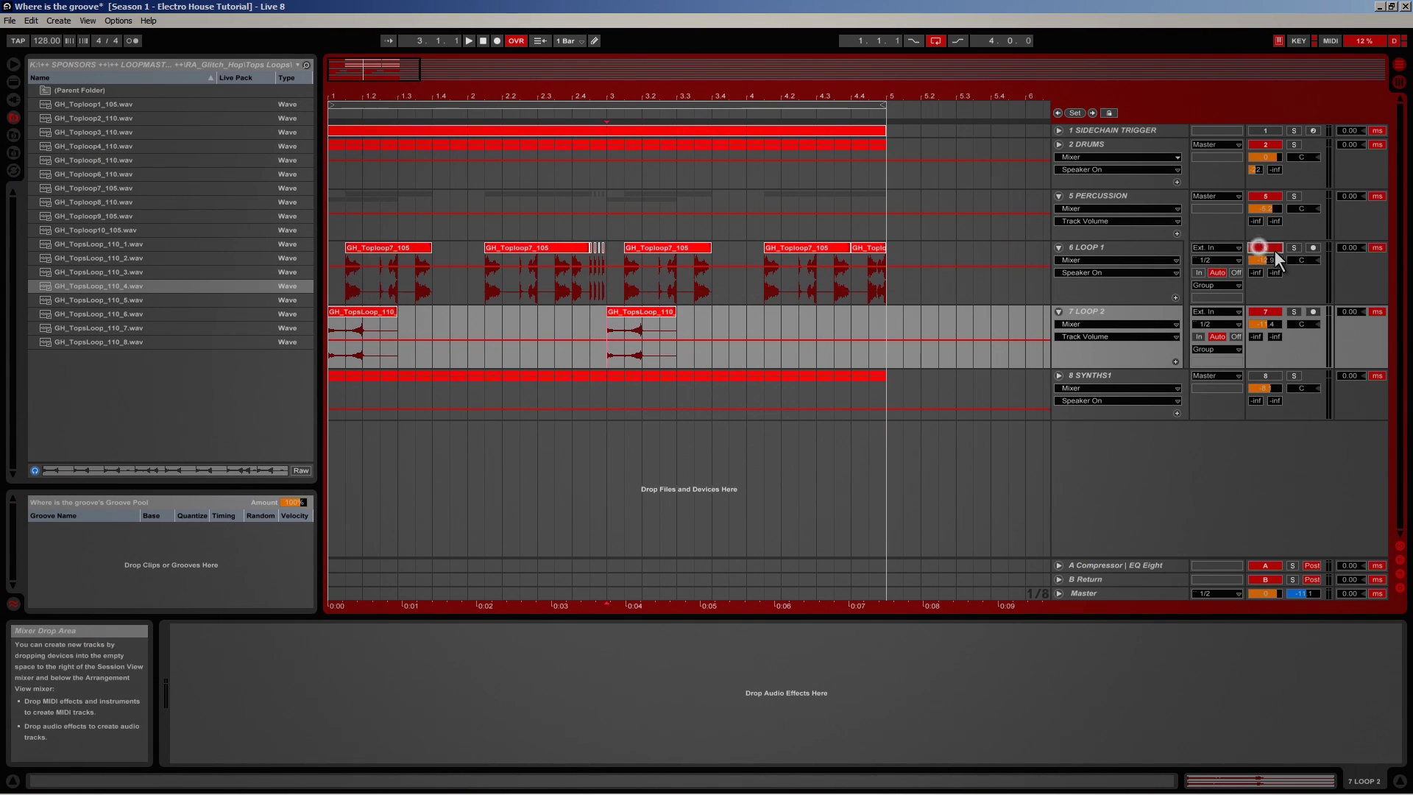
Turn LOOP 1 back on, play both loops together from the start and raise LOOP 2's track volume slightly
click(338, 284)
click(334, 284)
key(space)
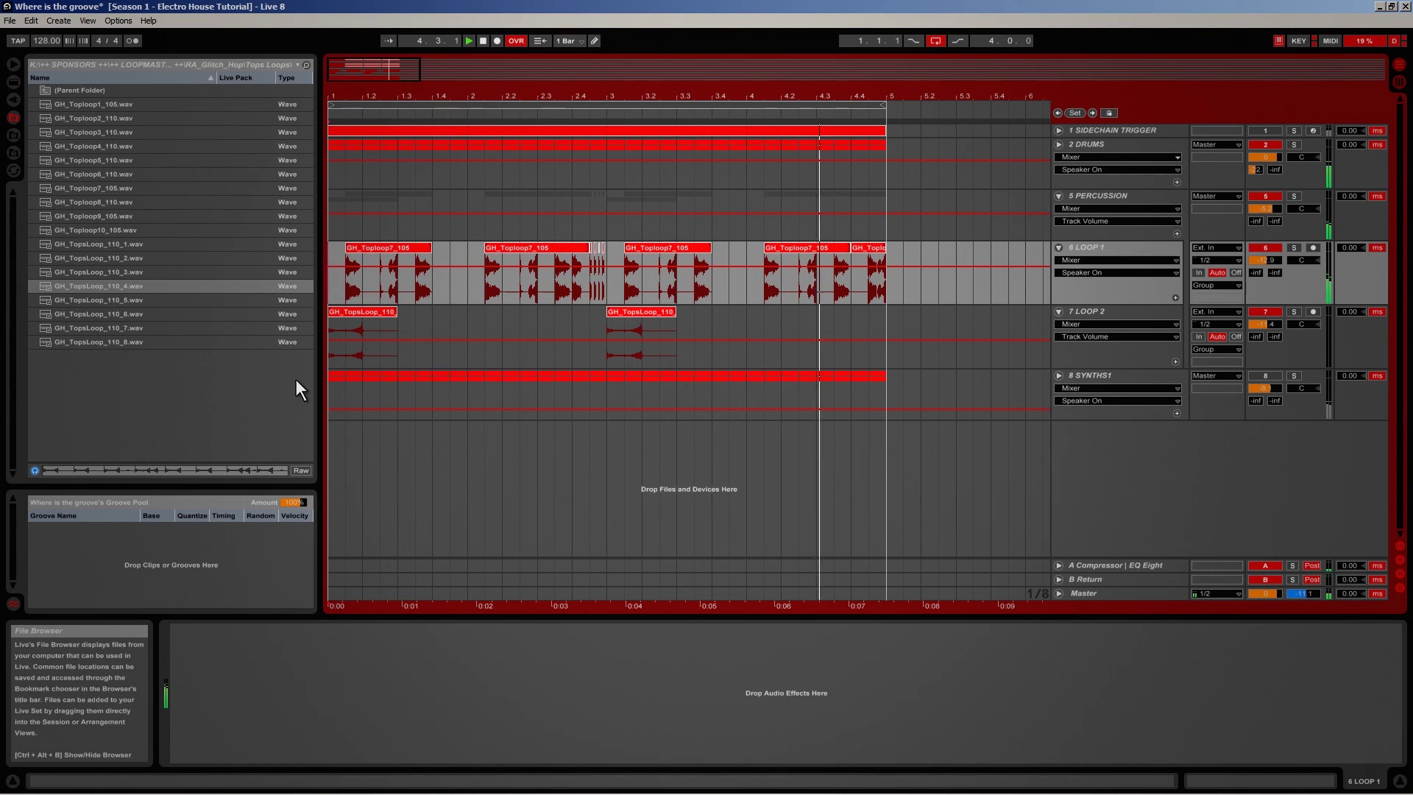
drag(1269, 325, 1269, 327)
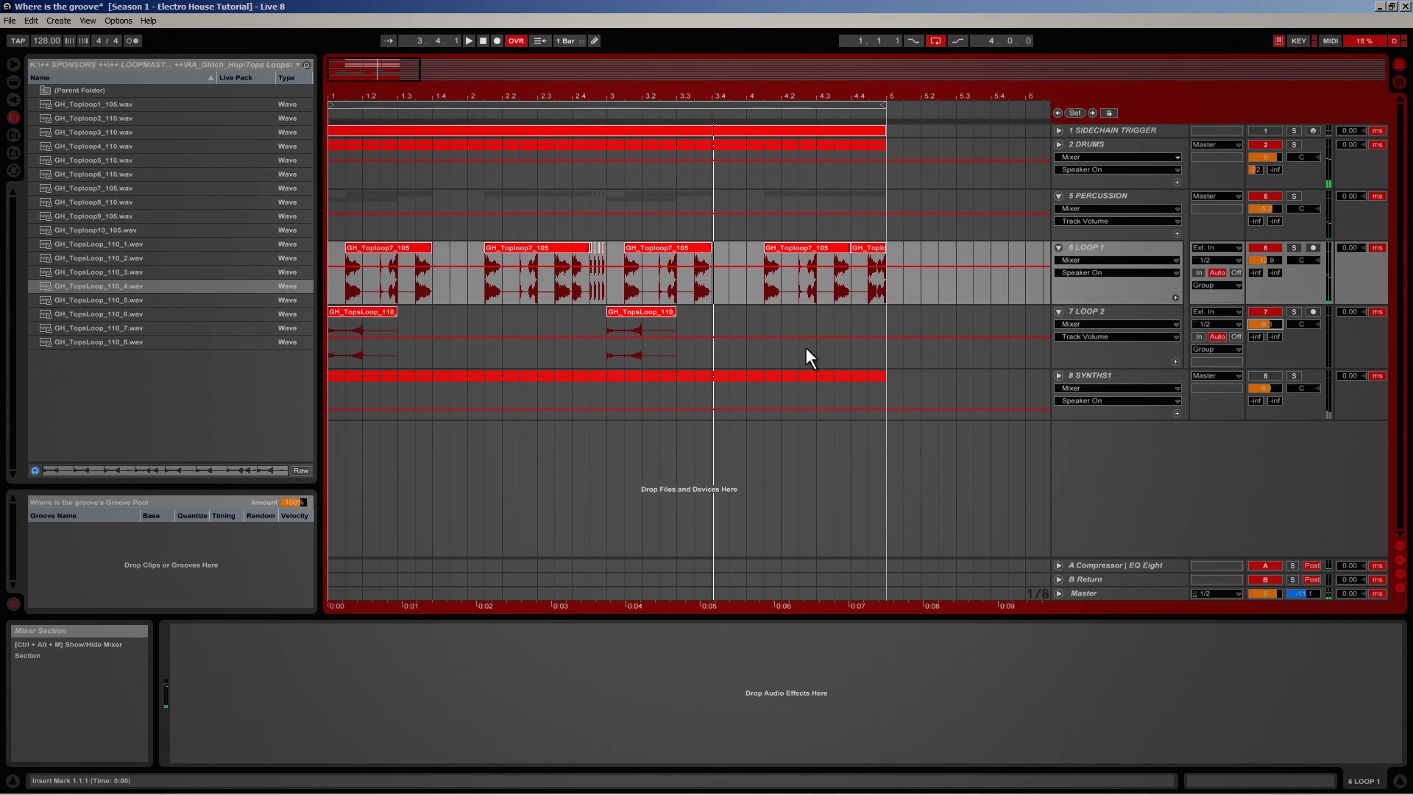
Consolidate the LOOP 1 and LOOP 2 clips from 1.1.1 to 5.1.1 into one clip per track
click(1092, 245)
click(1094, 314)
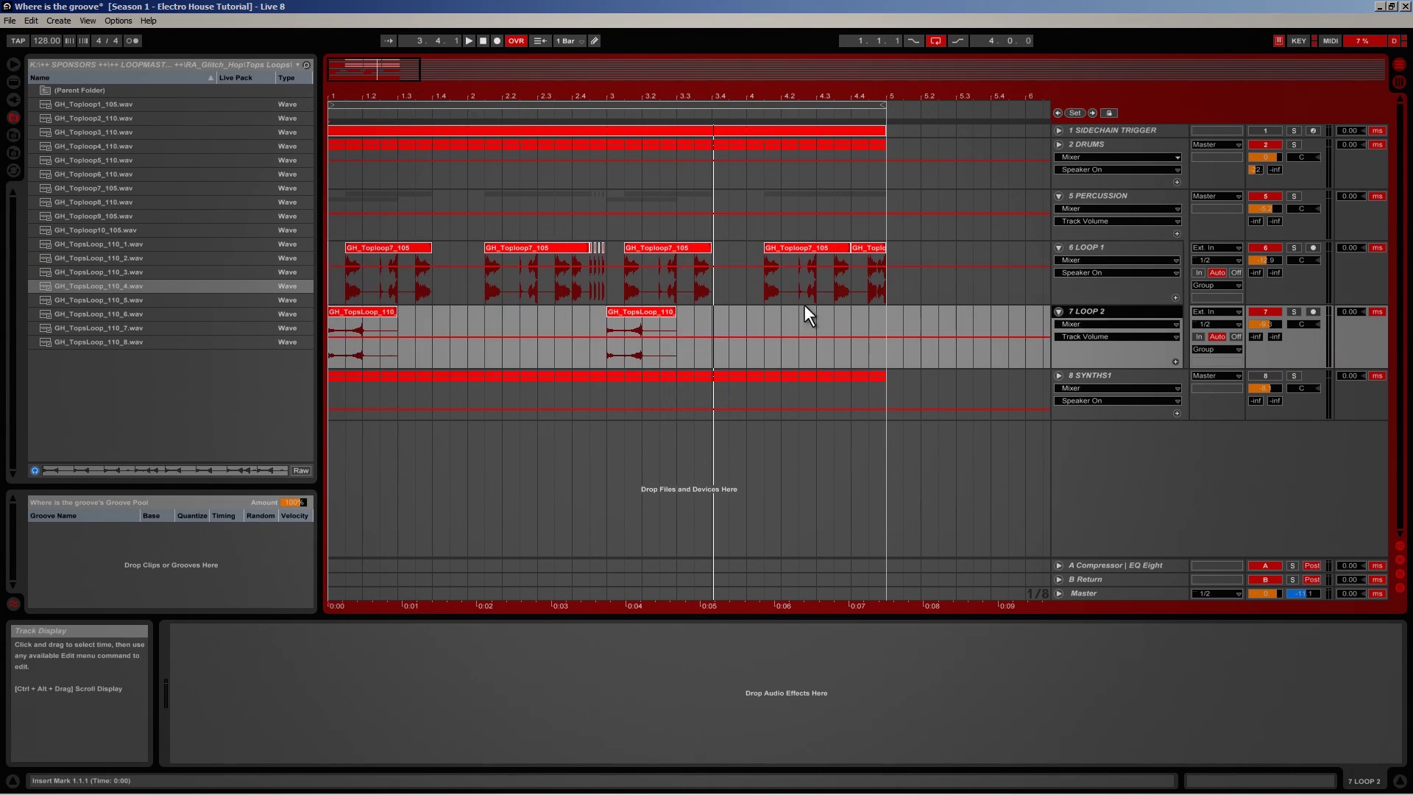
click(881, 326)
drag(877, 325, 316, 272)
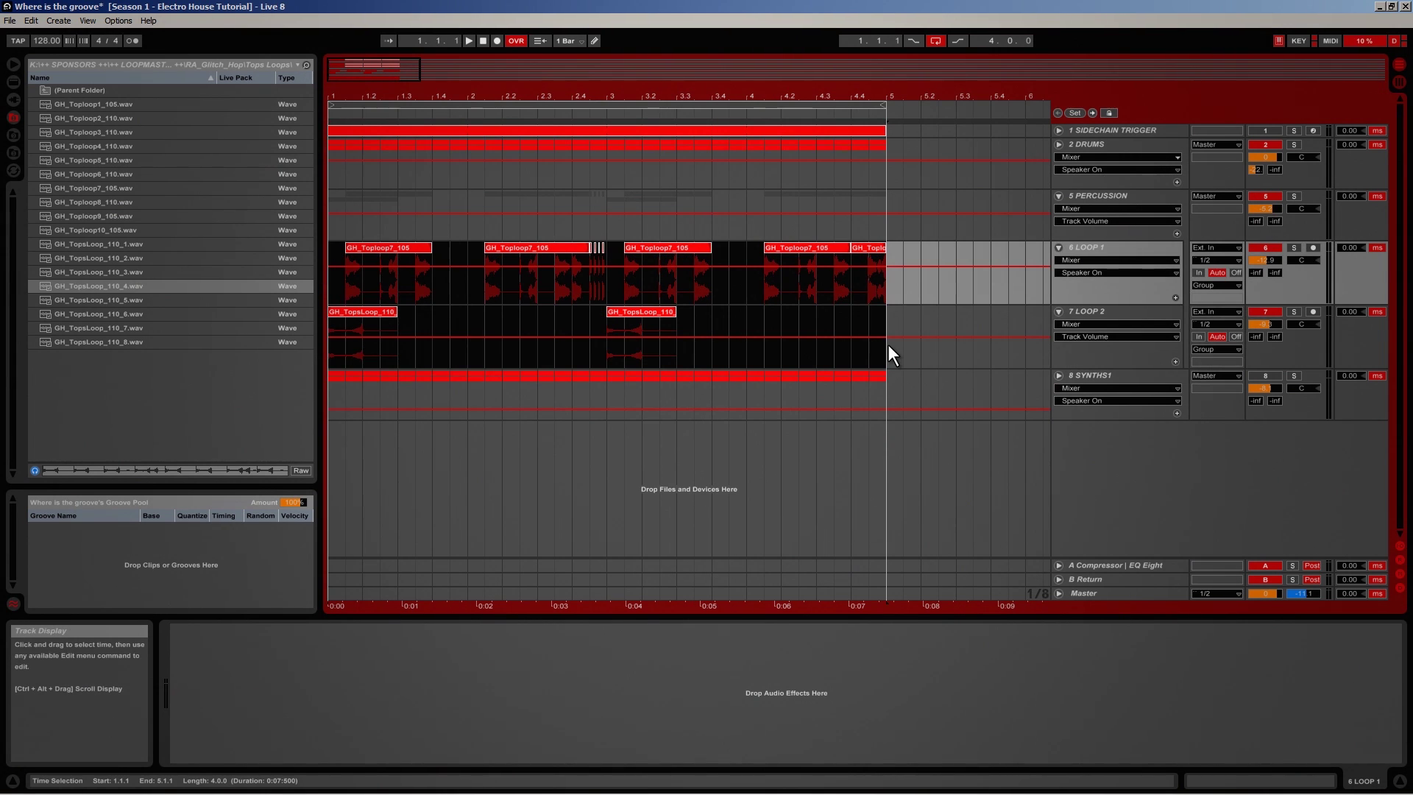
key(ctrl+j)
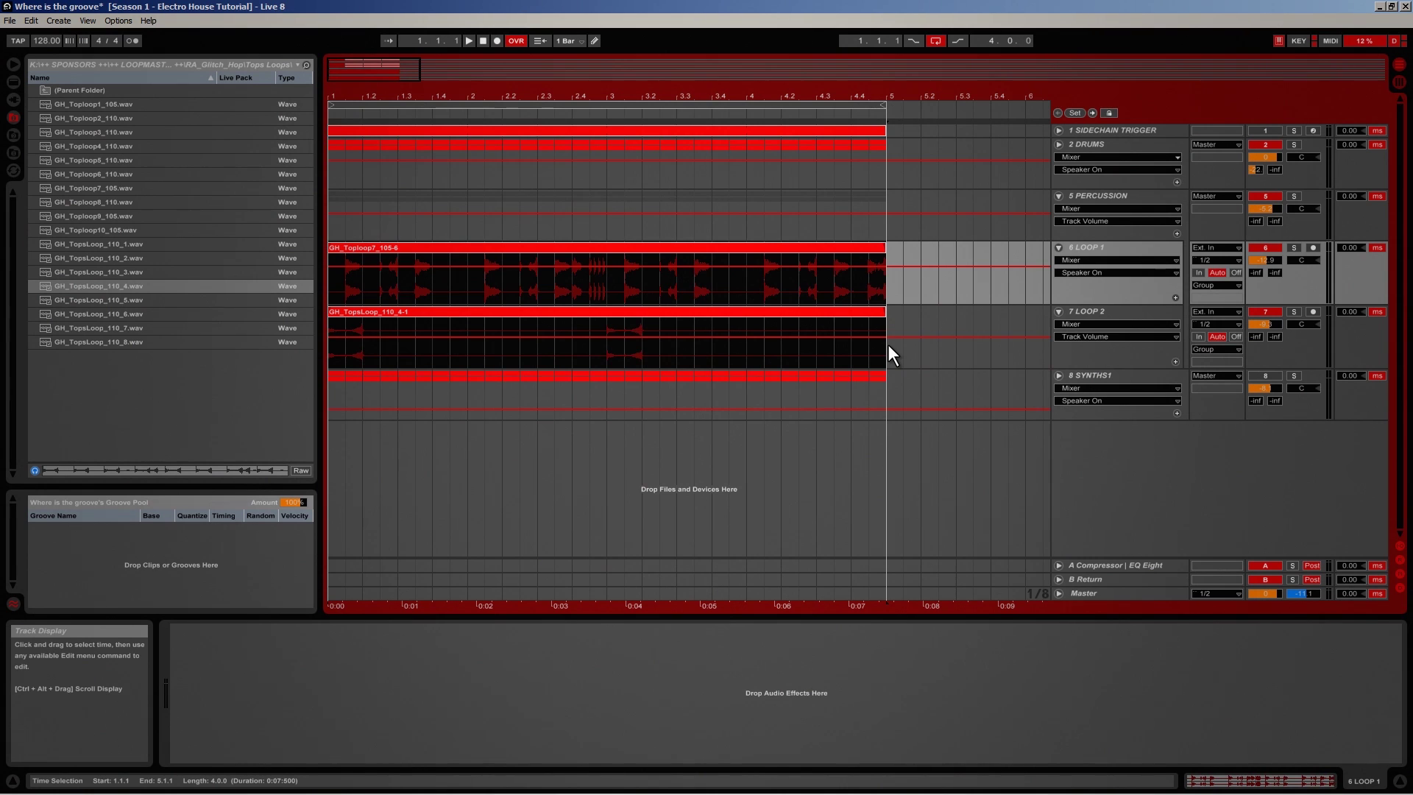
click(345, 346)
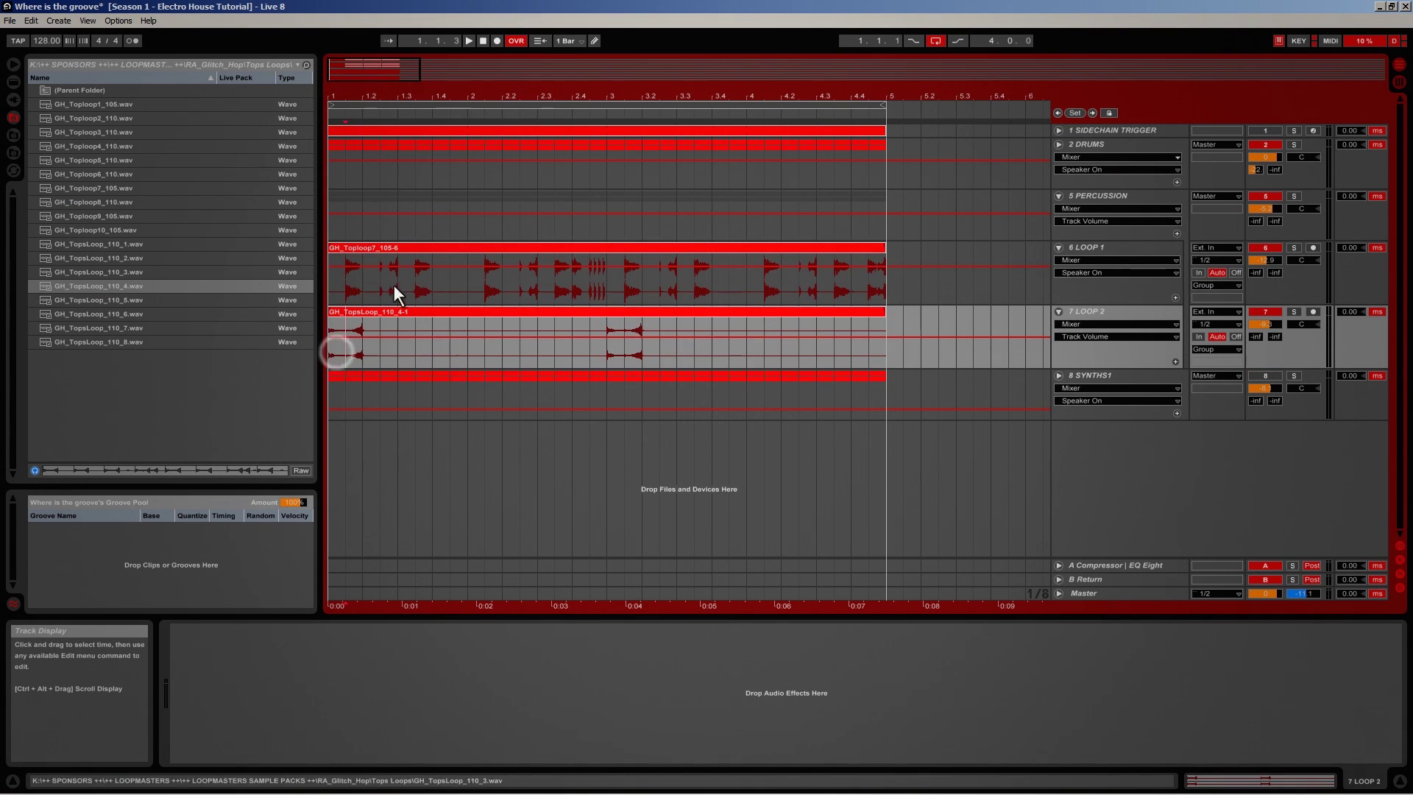
Solo LOOP 1, play it from the start and add the Spectrum audio effect to its track to analyse it
click(338, 287)
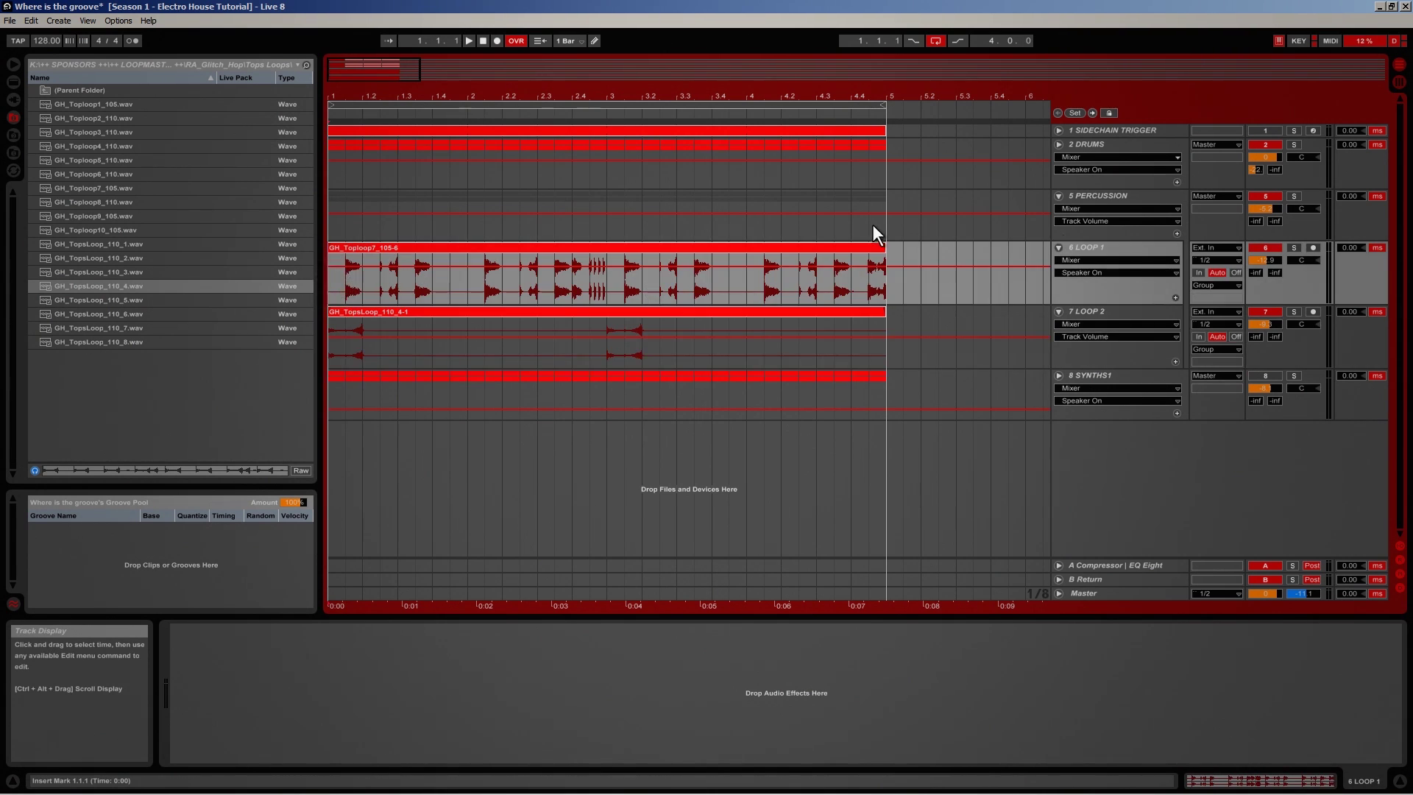
click(1292, 250)
key(space)
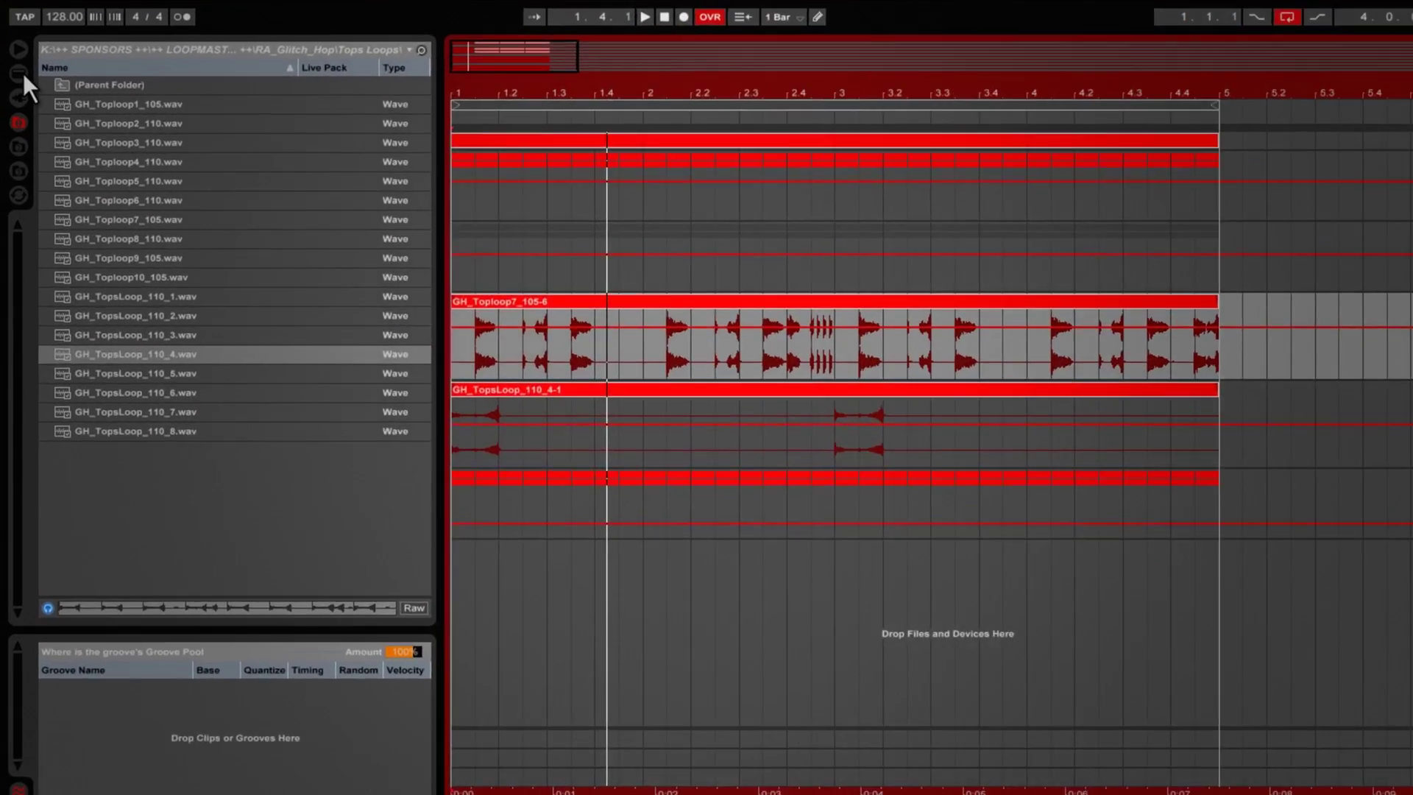
click(14, 64)
click(78, 133)
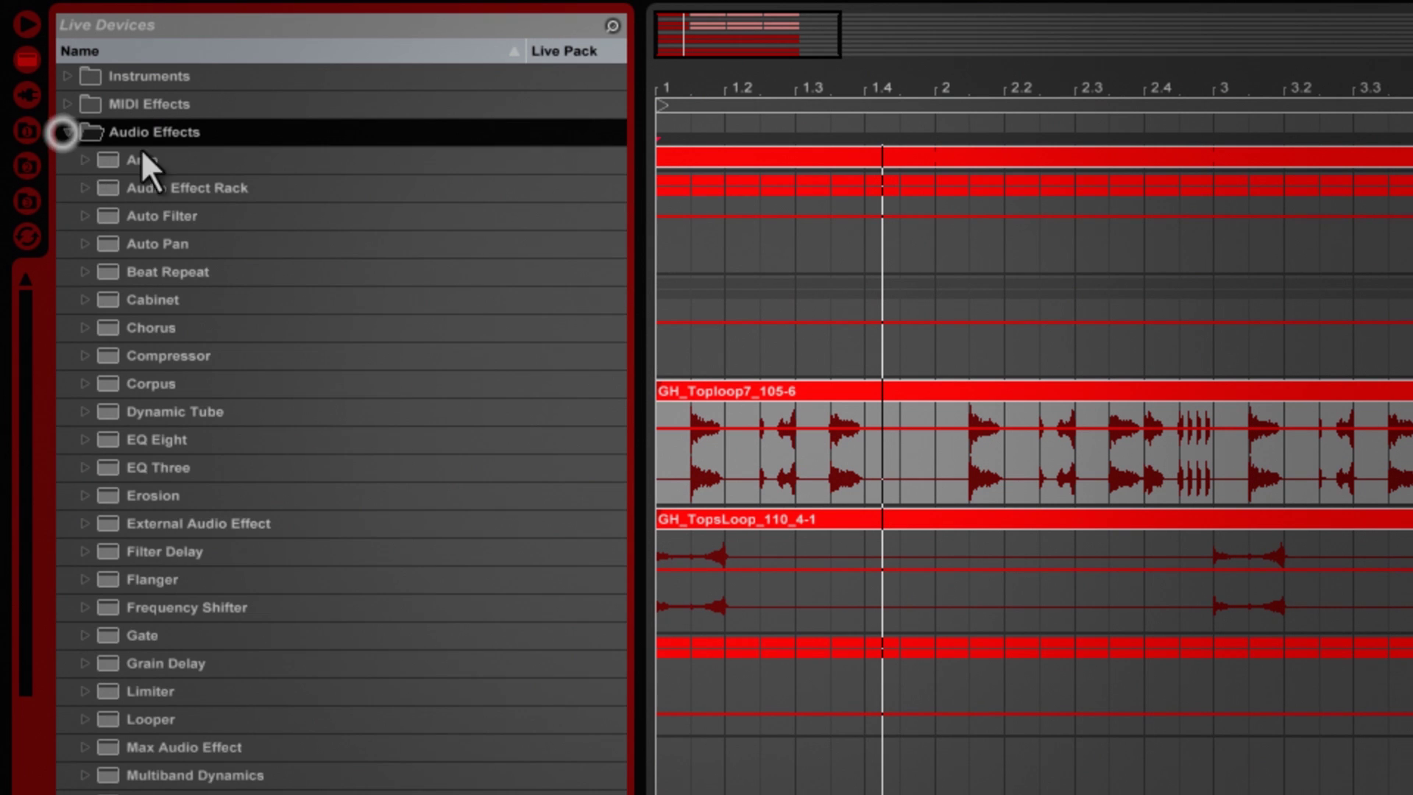
scroll(206, 254, down, 8)
drag(154, 749, 1085, 452)
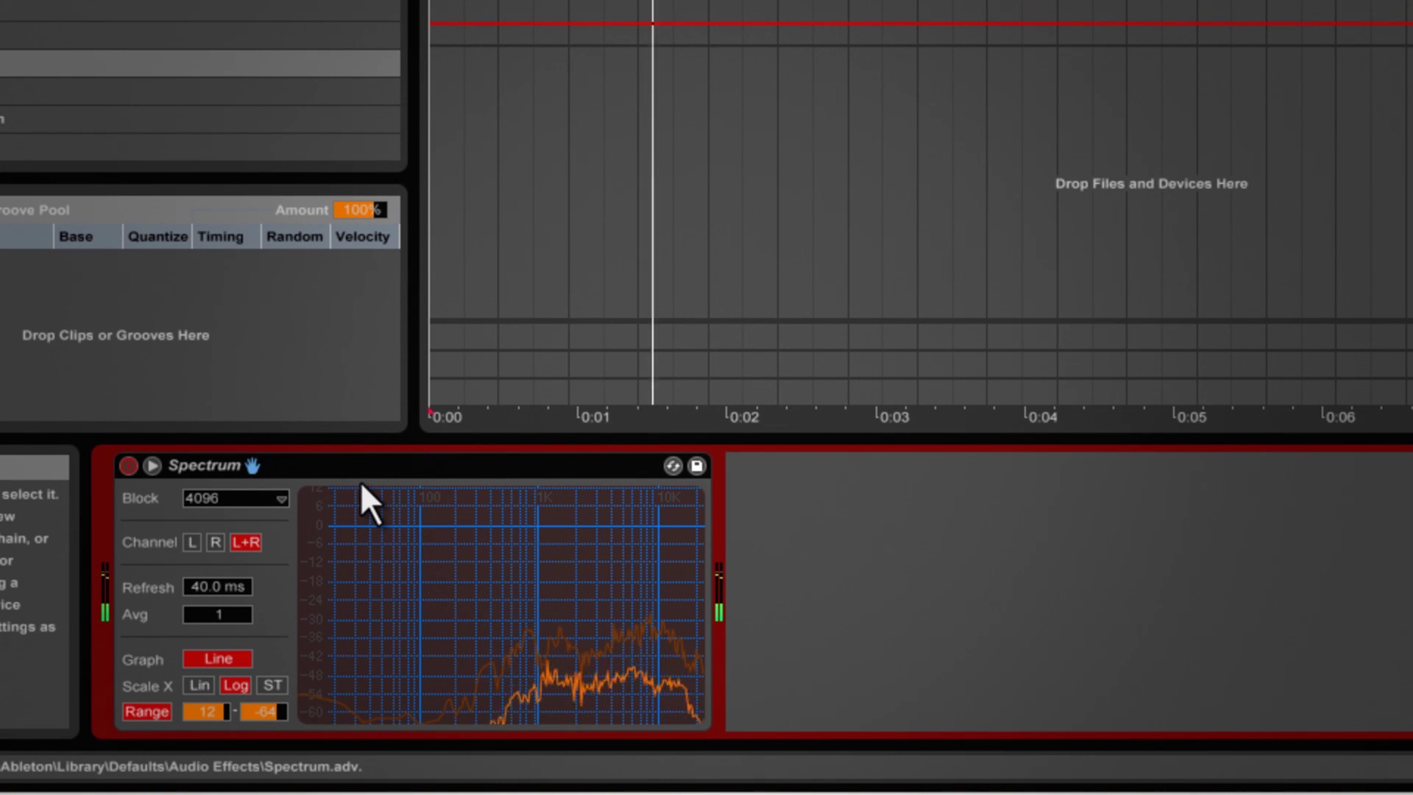
key(space)
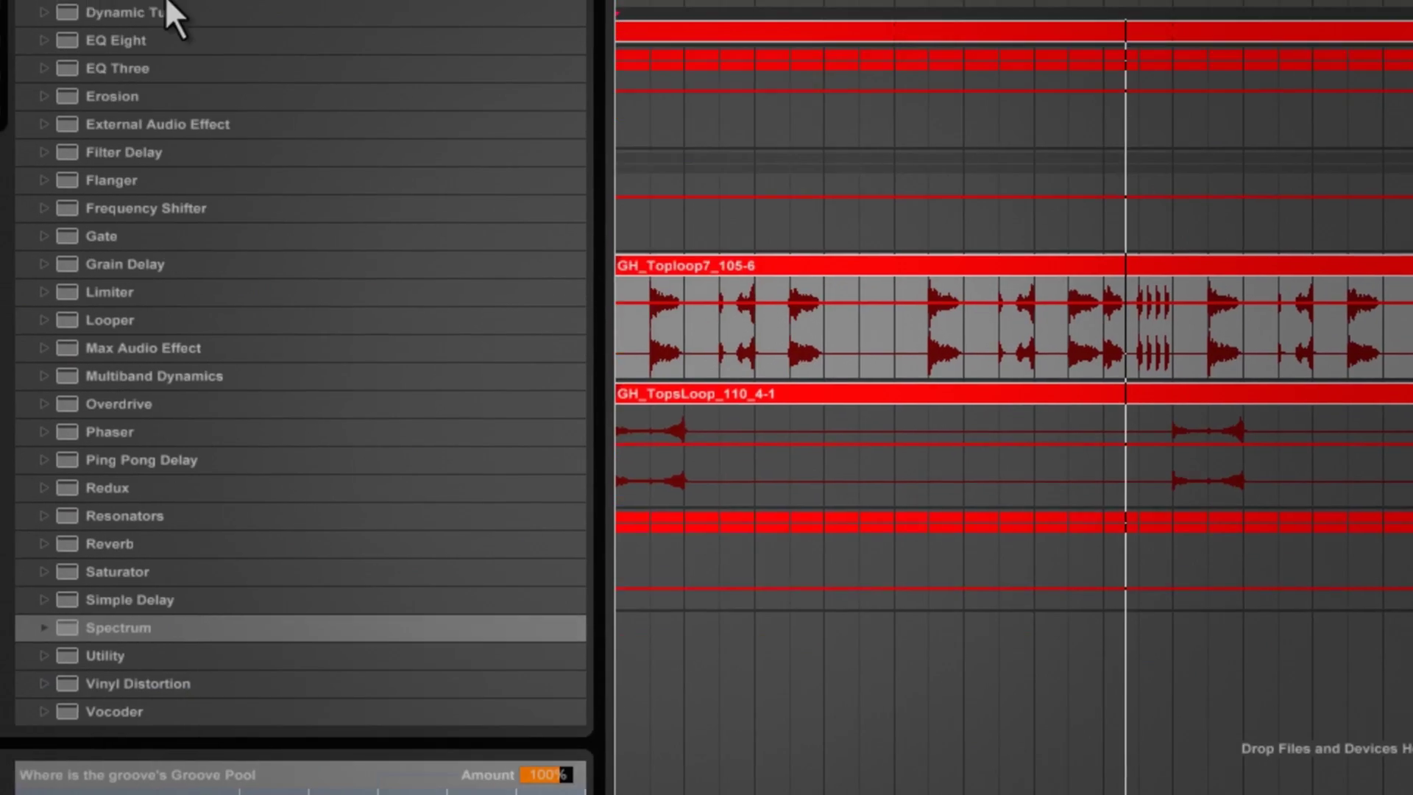
Add EQ Eight before Spectrum on LOOP 1, make band 1 a low cut at 700 Hz and play the loop
click(142, 157)
drag(124, 105, 65, 530)
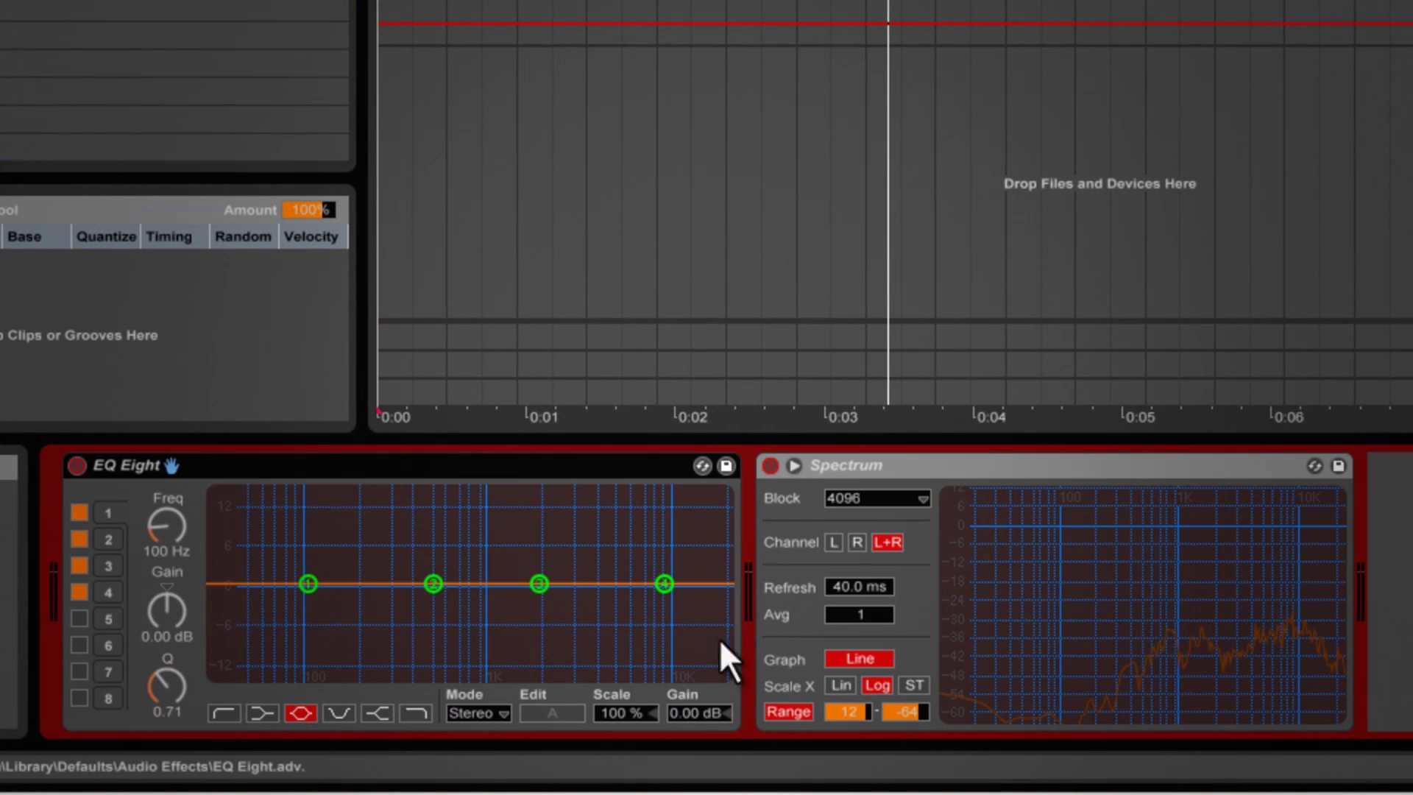
click(223, 710)
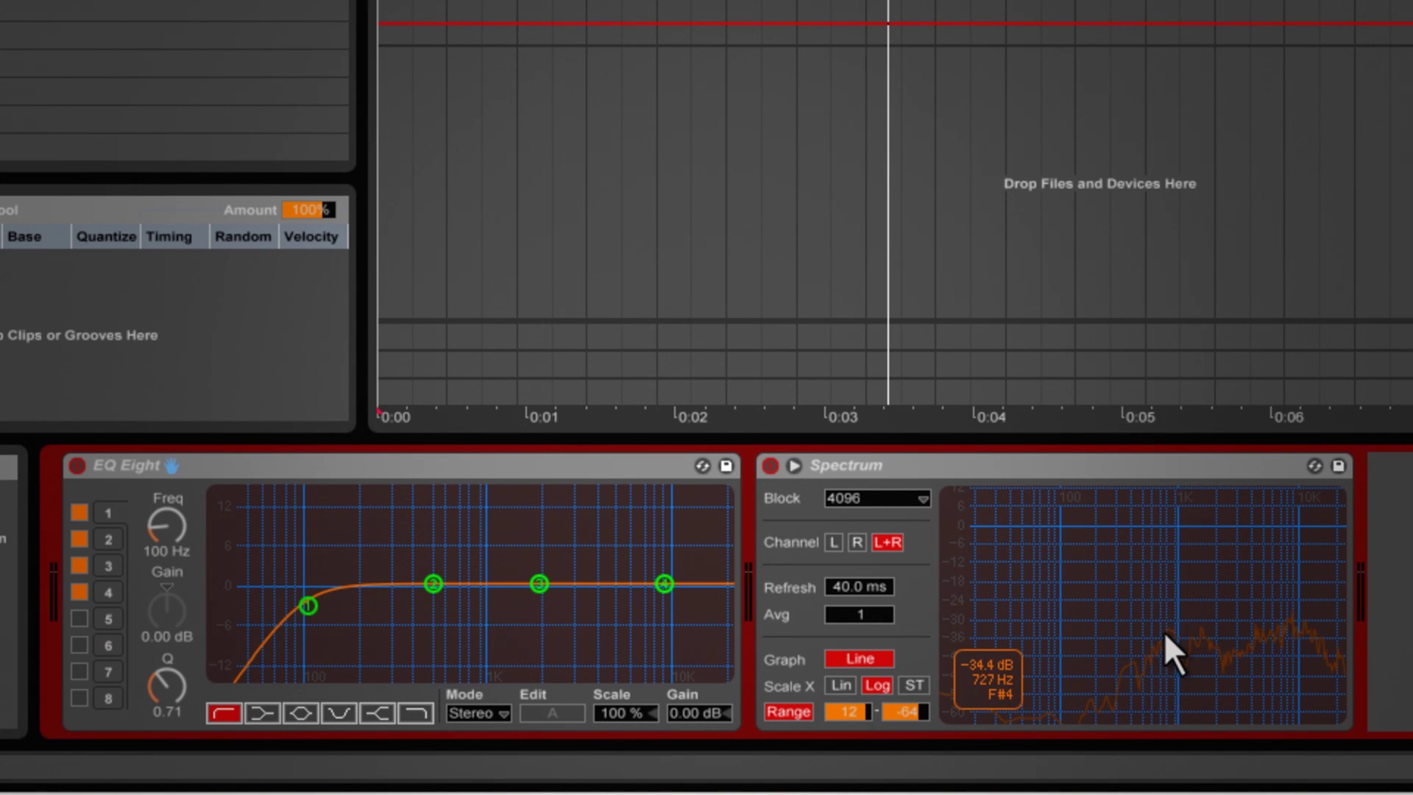
click(159, 548)
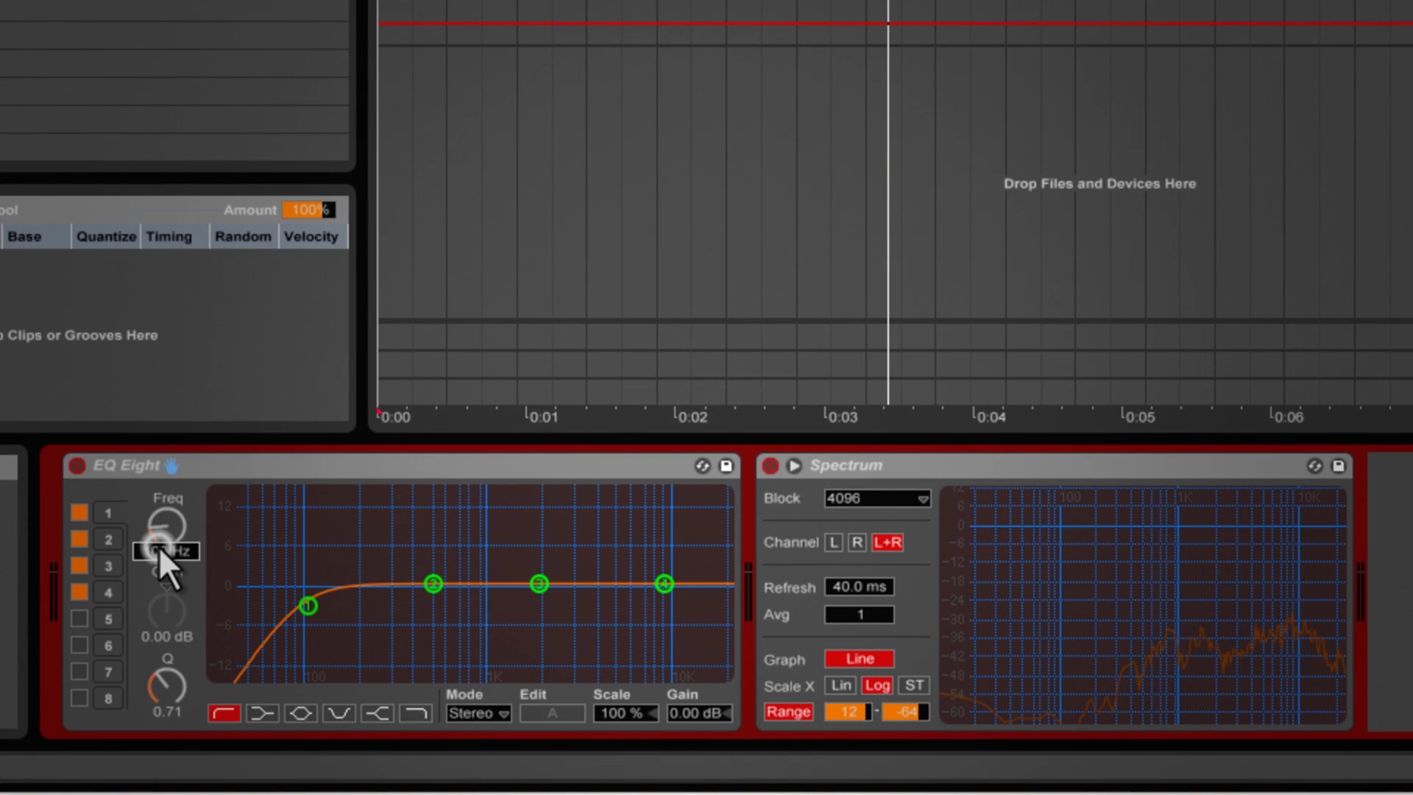
text(700)
key(Return)
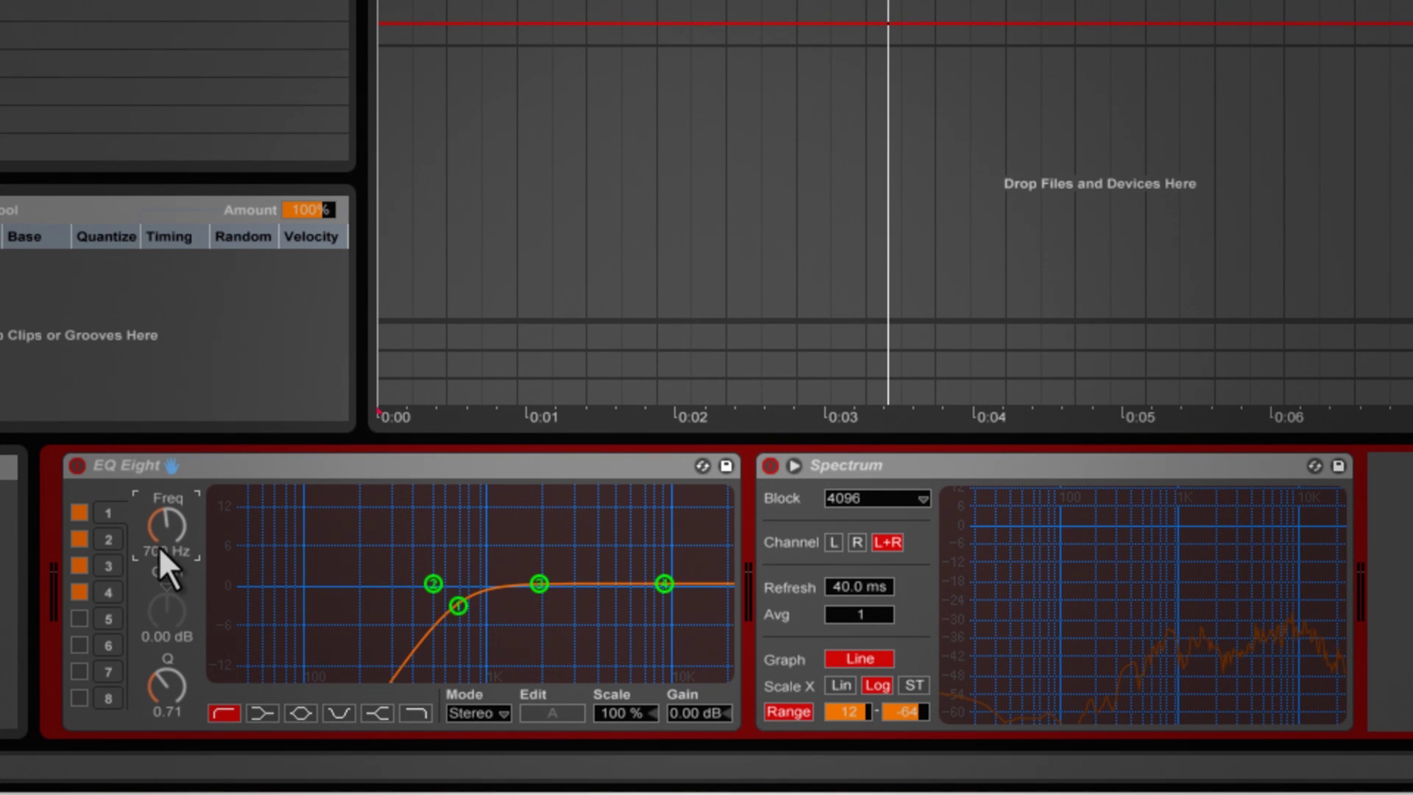
key(space)
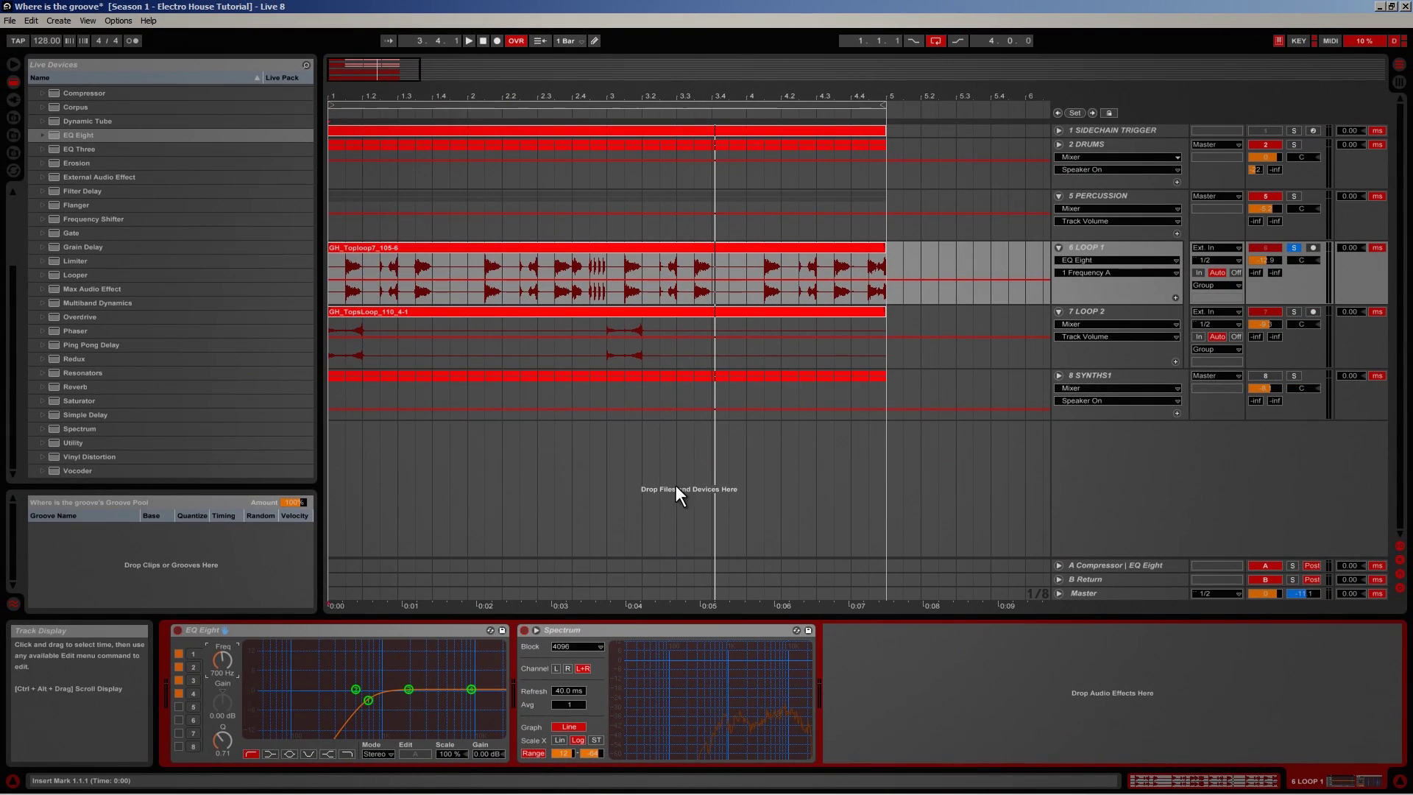
Move the Spectrum device from LOOP 1 to LOOP 2, then solo LOOP 2 and play it from the start
click(593, 630)
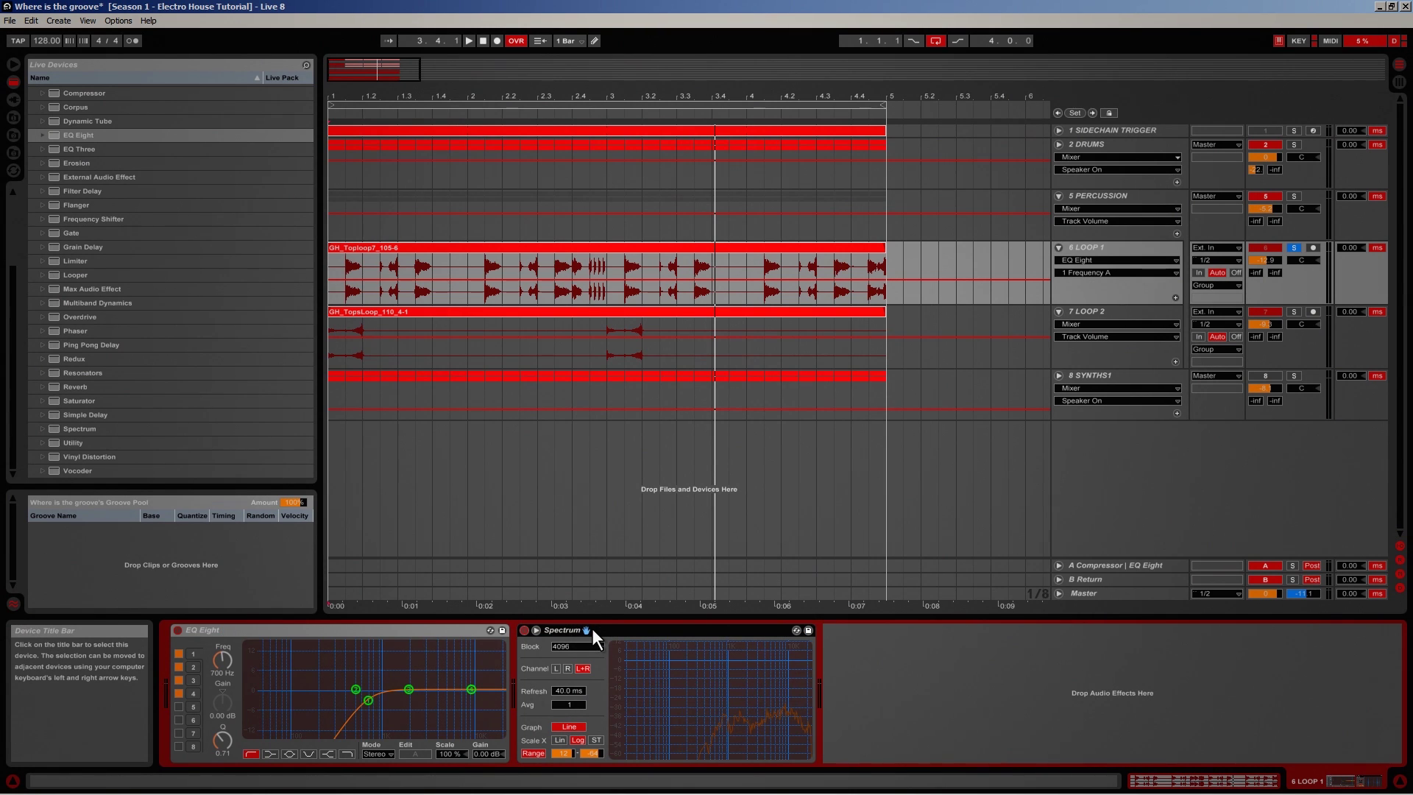
key(Delete)
click(1133, 312)
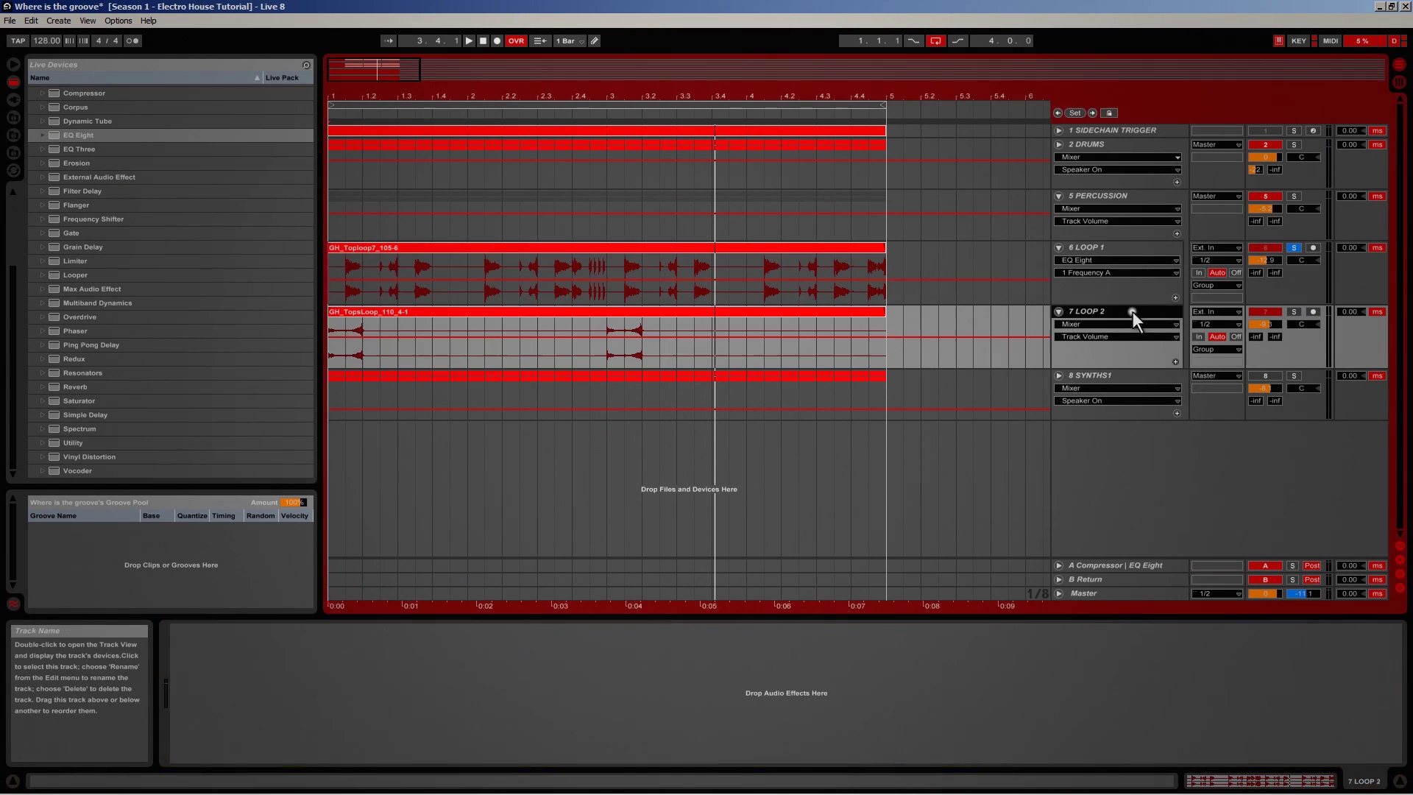
click(428, 714)
key(ctrl+v)
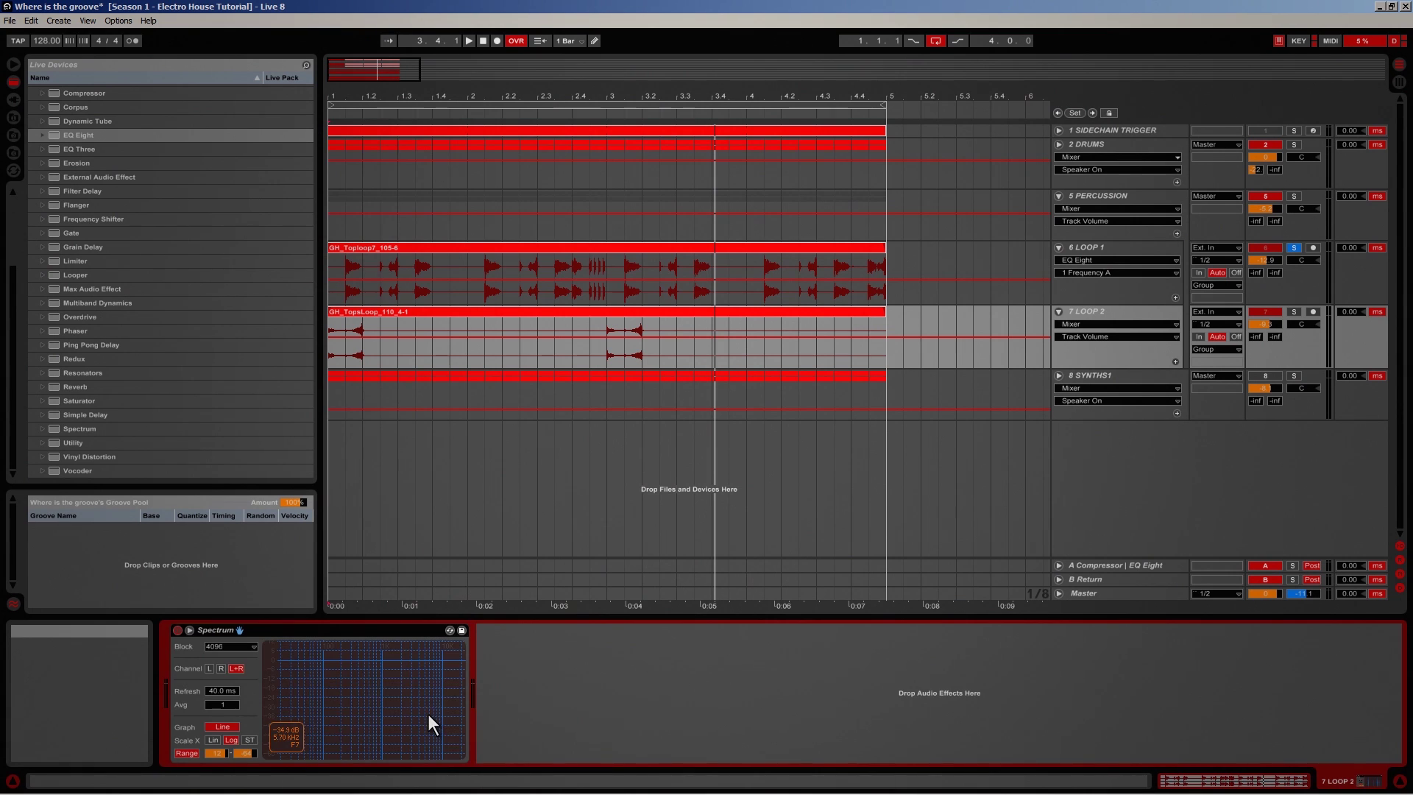
click(1295, 312)
key(space)
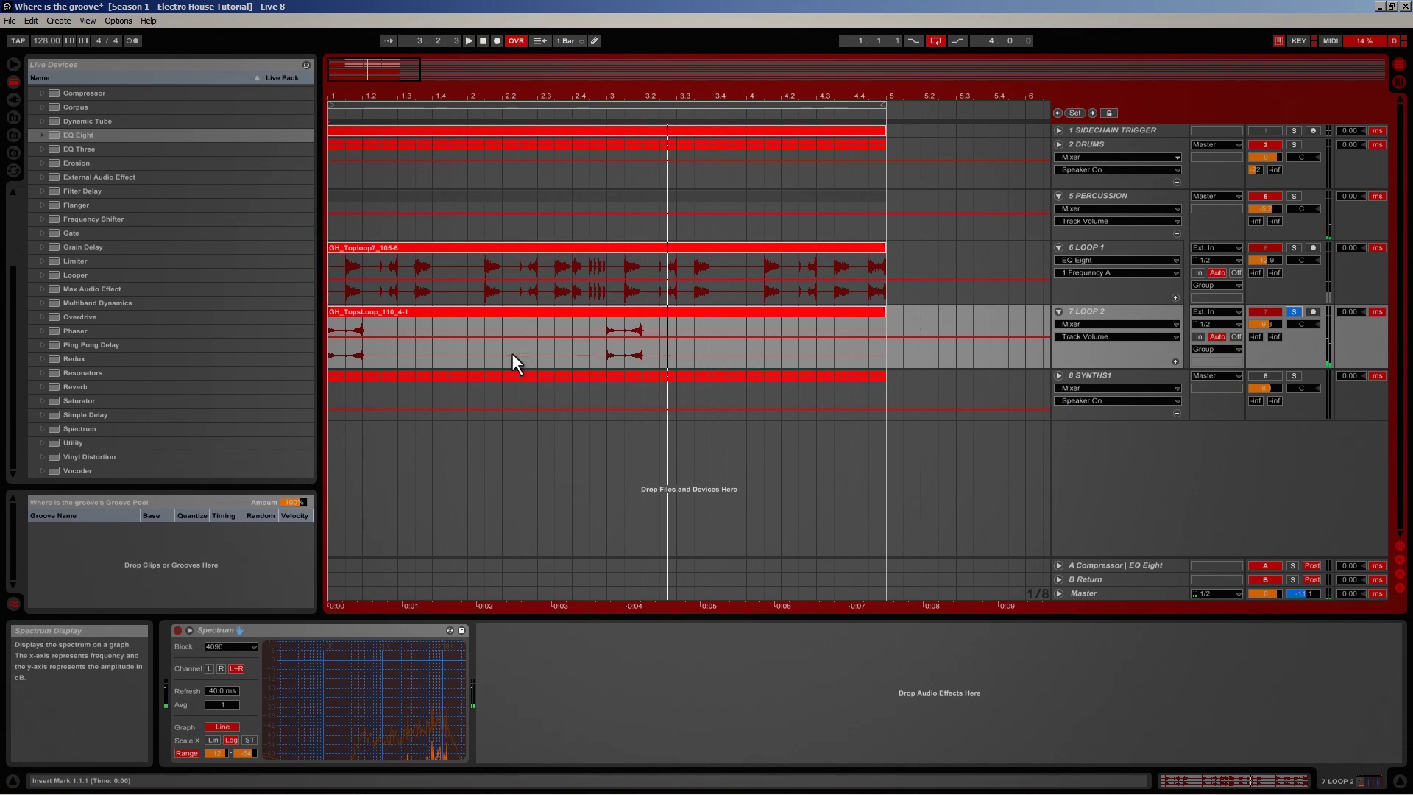
Add EQ Eight before Spectrum on LOOP 2, make band 1 a low cut at 700 Hz and play the loop
drag(71, 130, 213, 658)
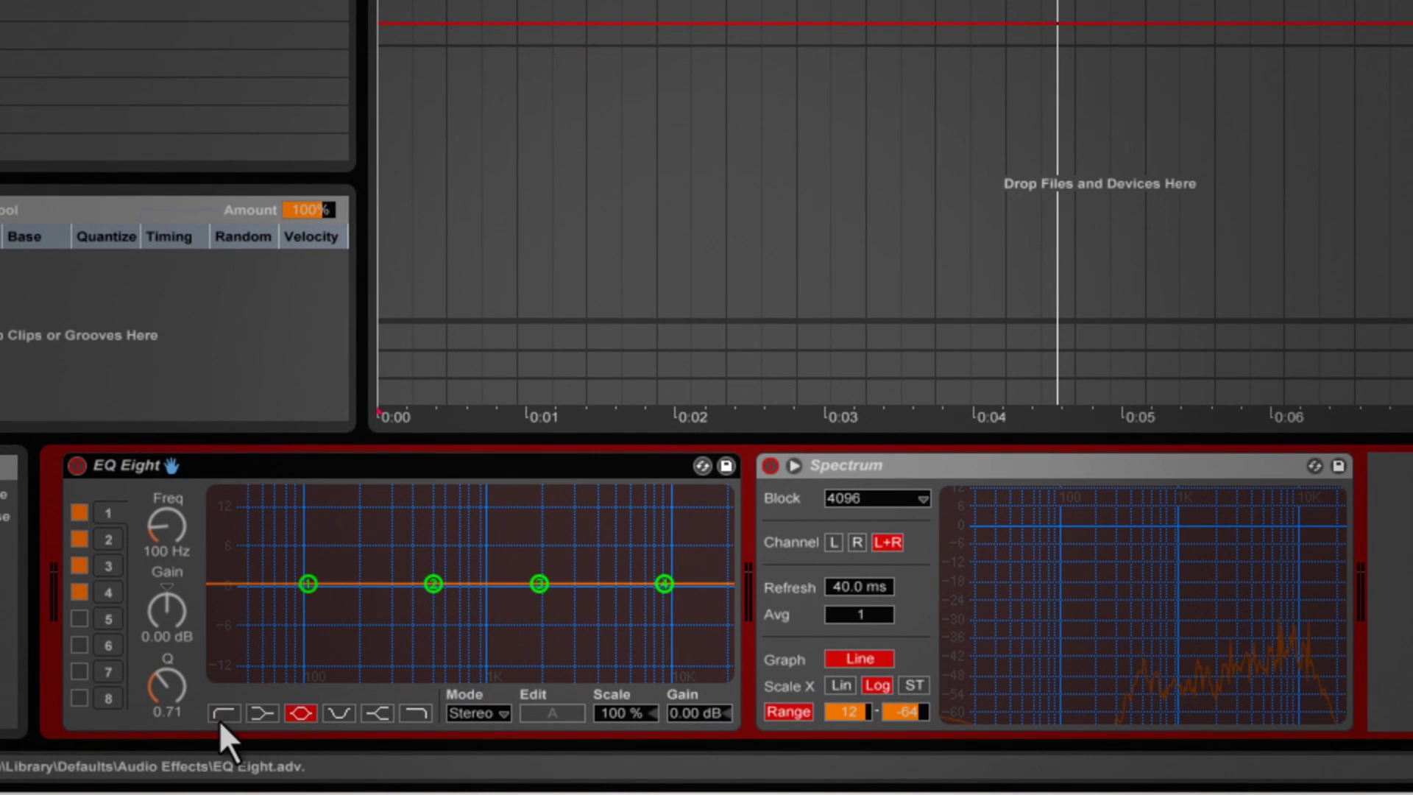
click(223, 712)
click(157, 545)
text(70)
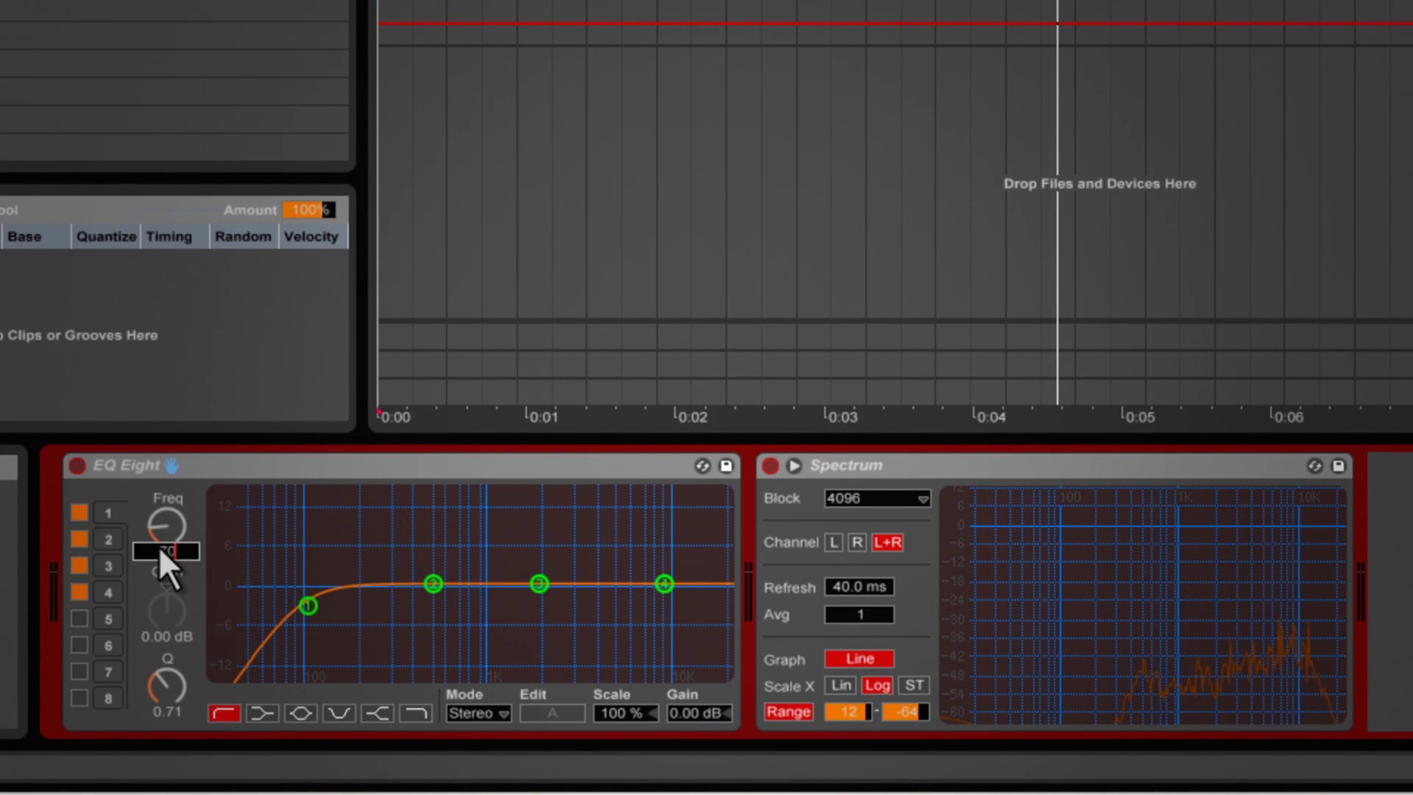
text(0)
key(Return)
key(space)
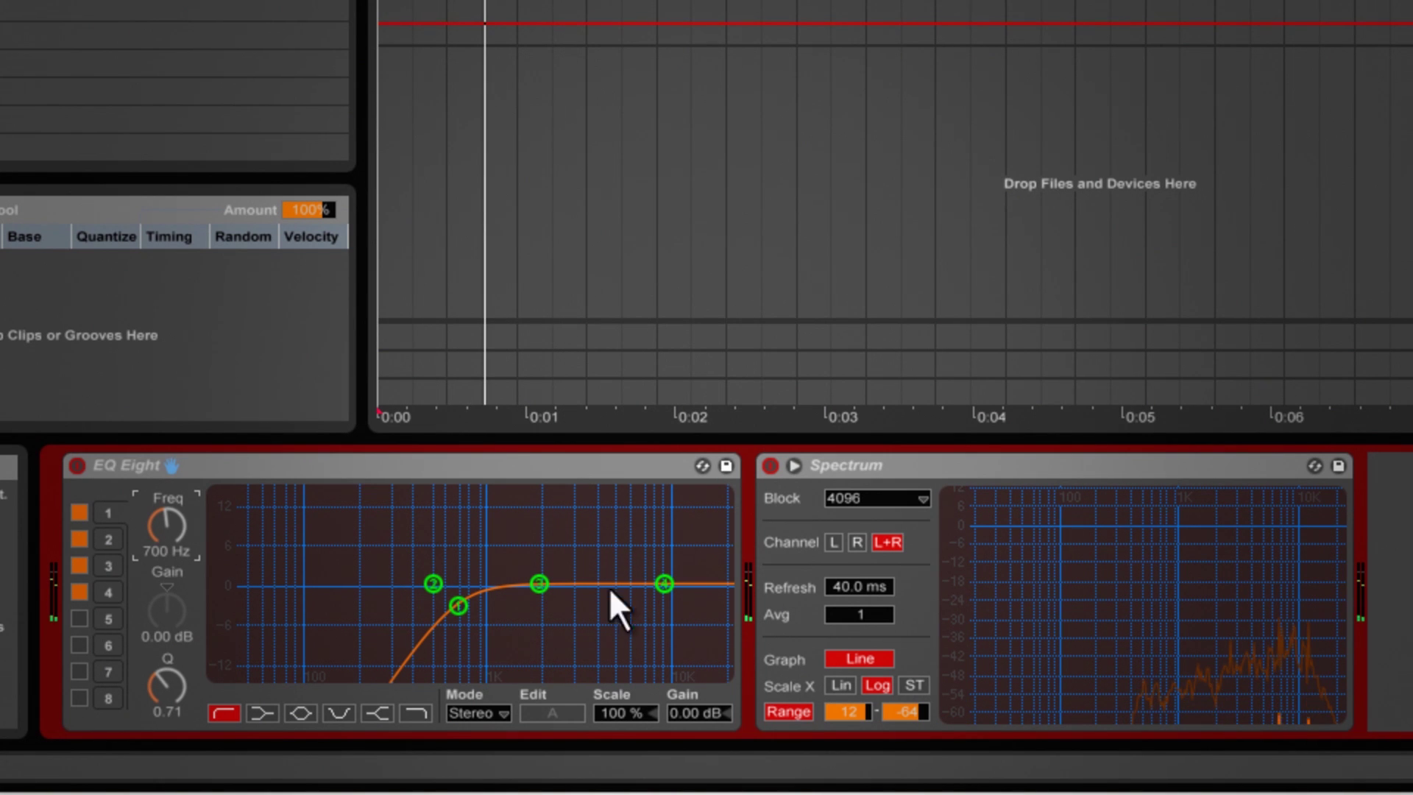
Boost EQ band 4 on LOOP 2 by 2.70 dB at 2.15 kHz and unsolo the track
drag(664, 583, 545, 567)
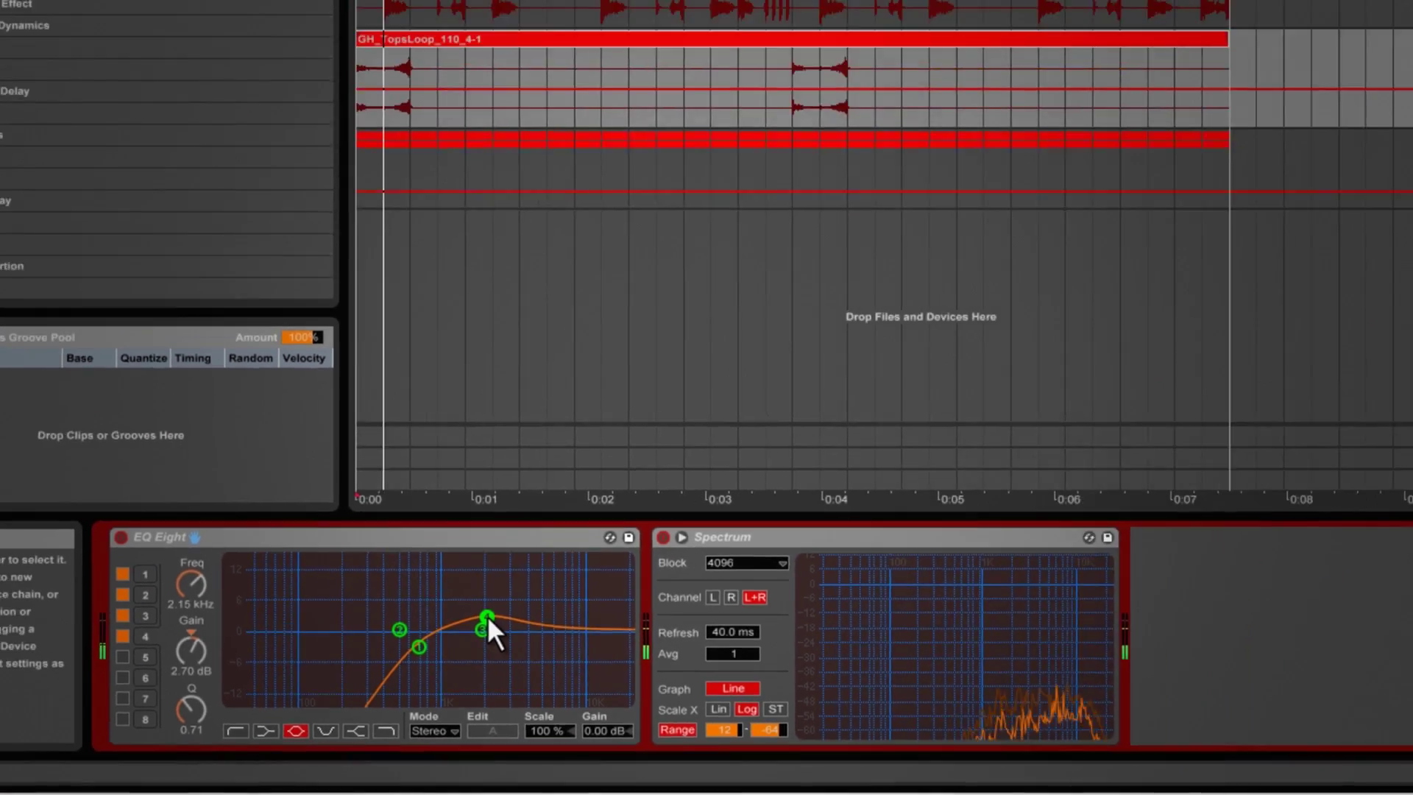
click(1295, 312)
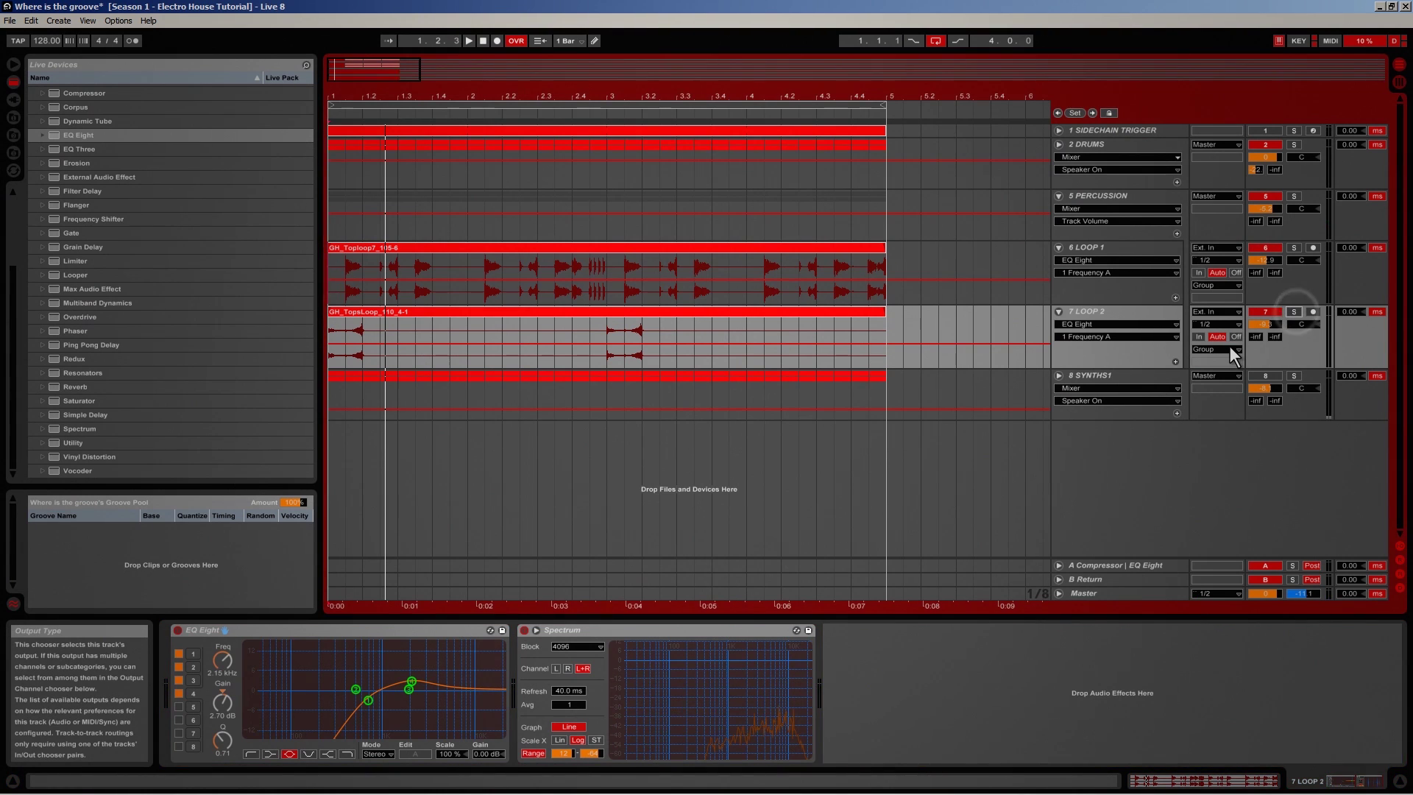
key(space)
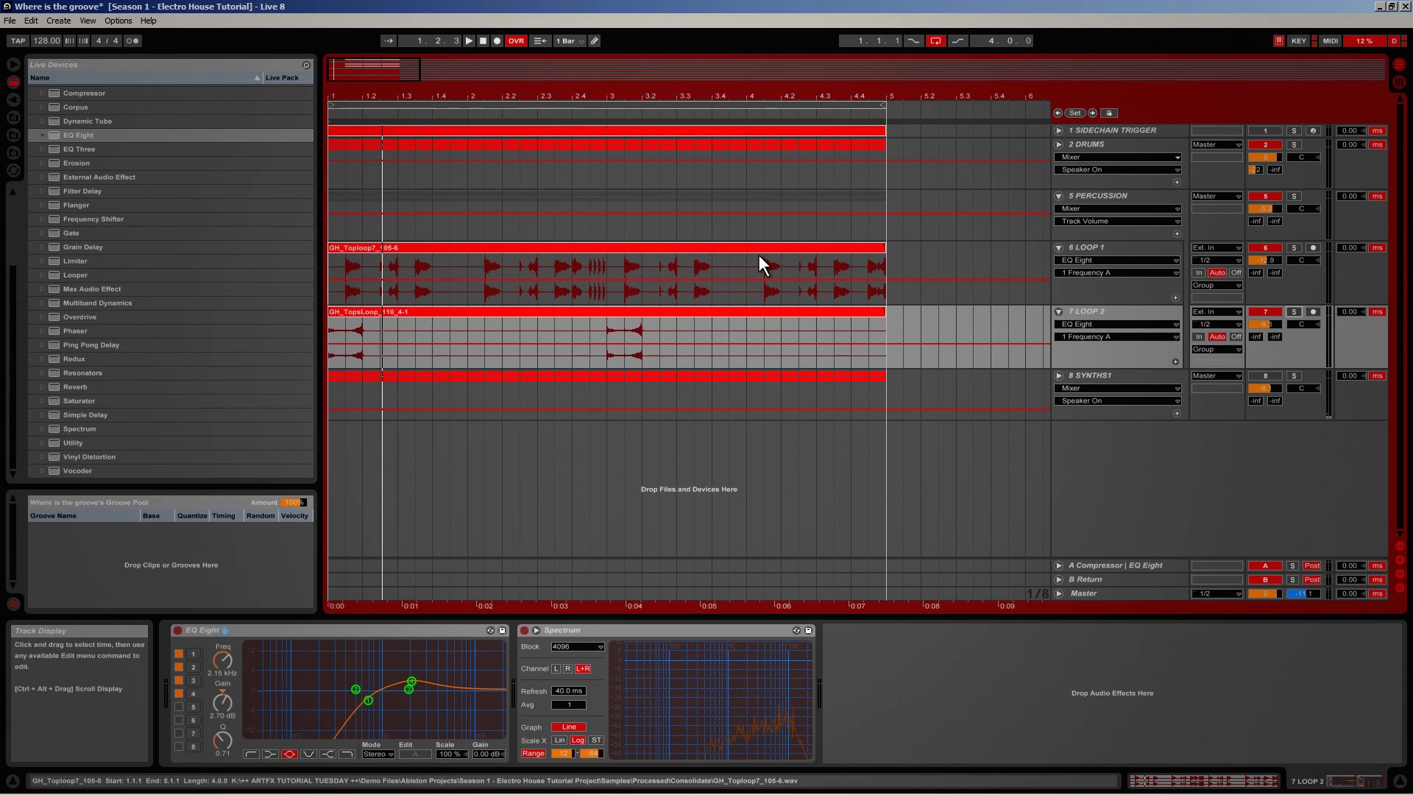
Insert a MIDI track below LOOP 2 and unfold it
click(1106, 251)
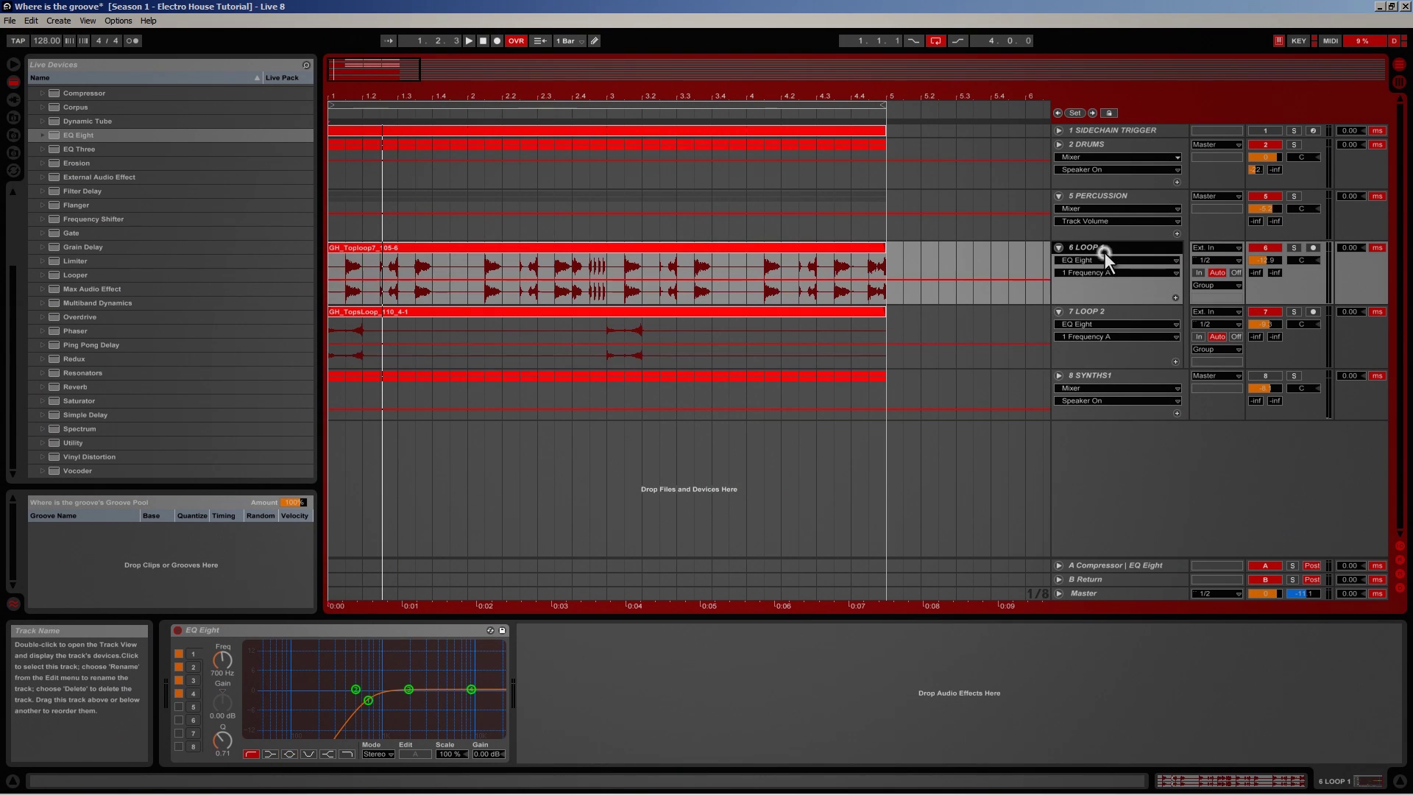
click(1095, 312)
click(1101, 193)
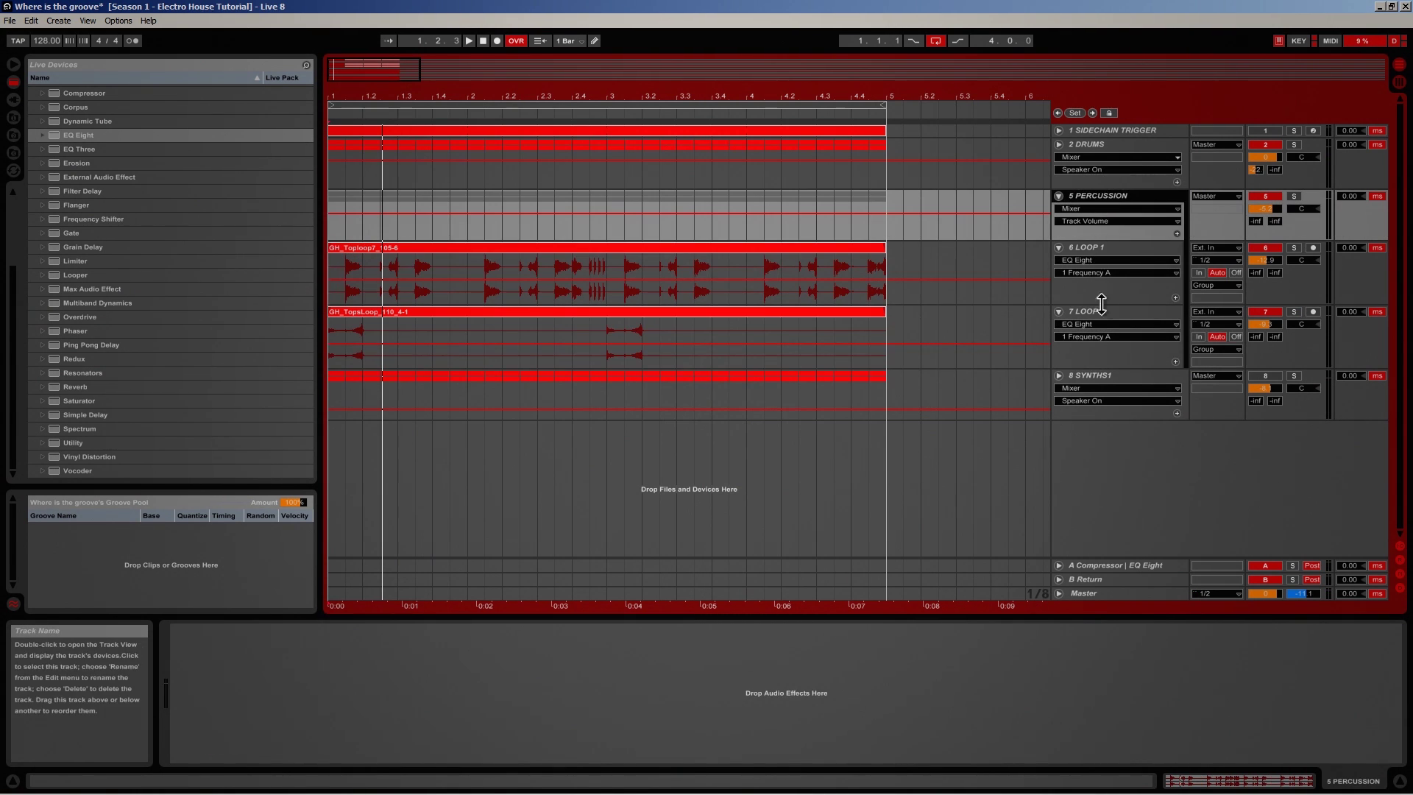
click(1101, 307)
right_click(1101, 308)
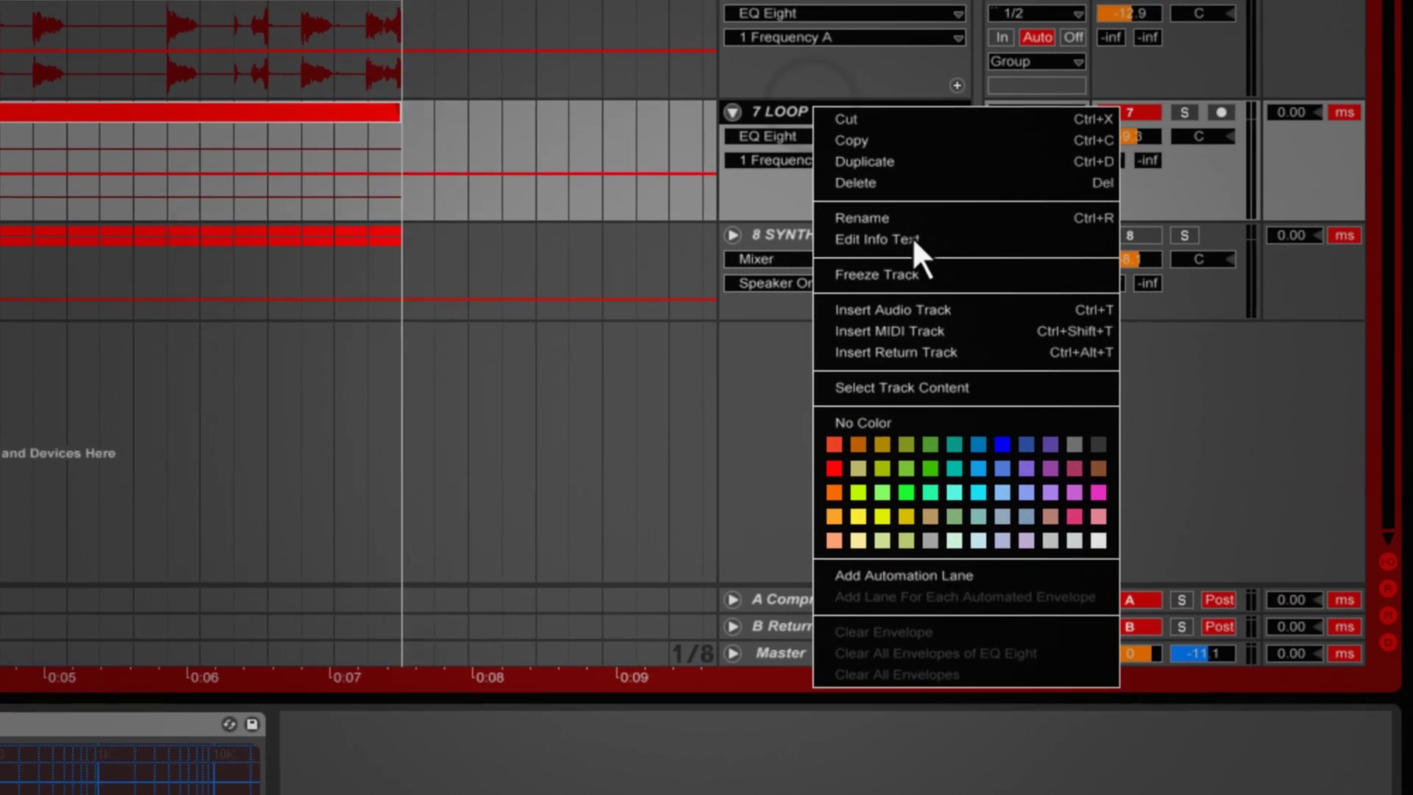
click(858, 321)
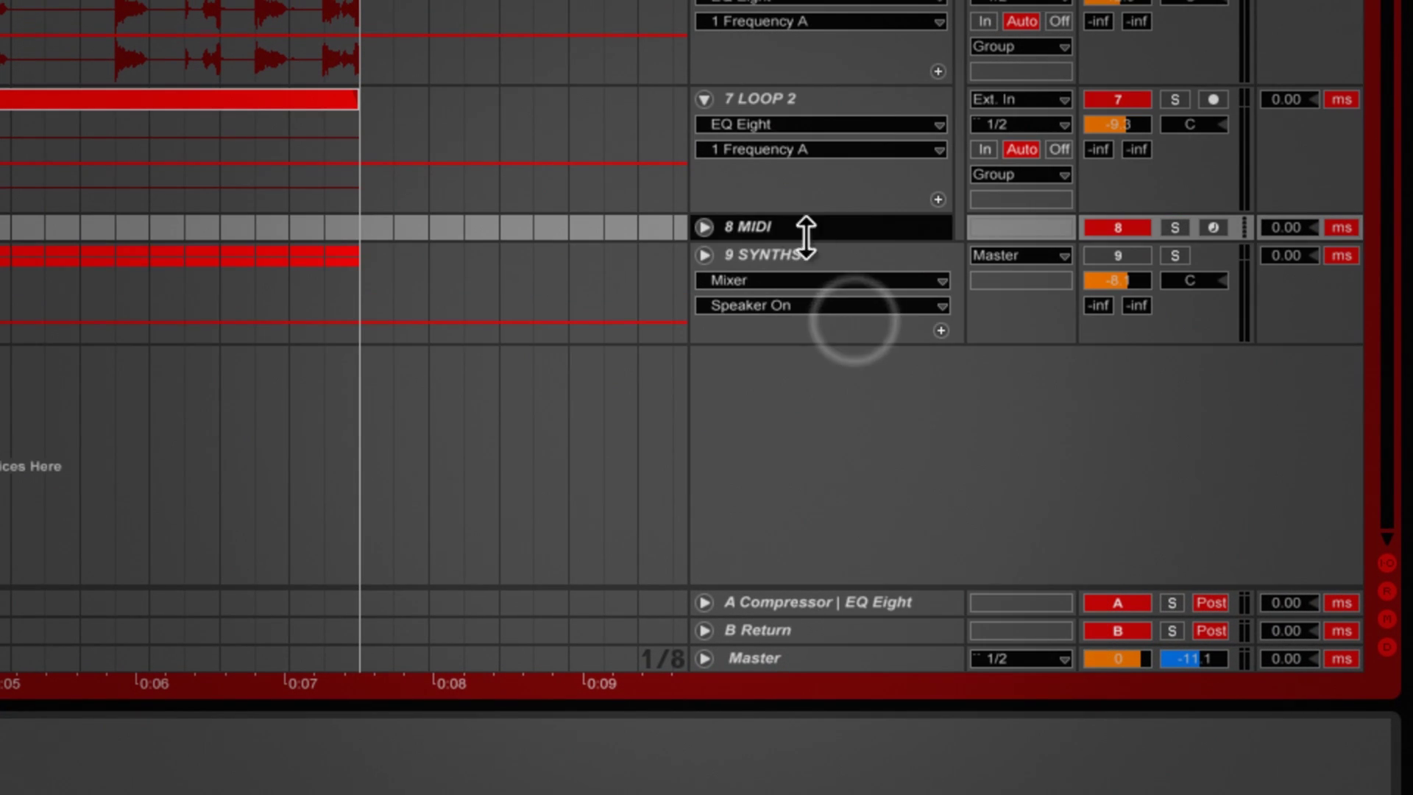
click(704, 226)
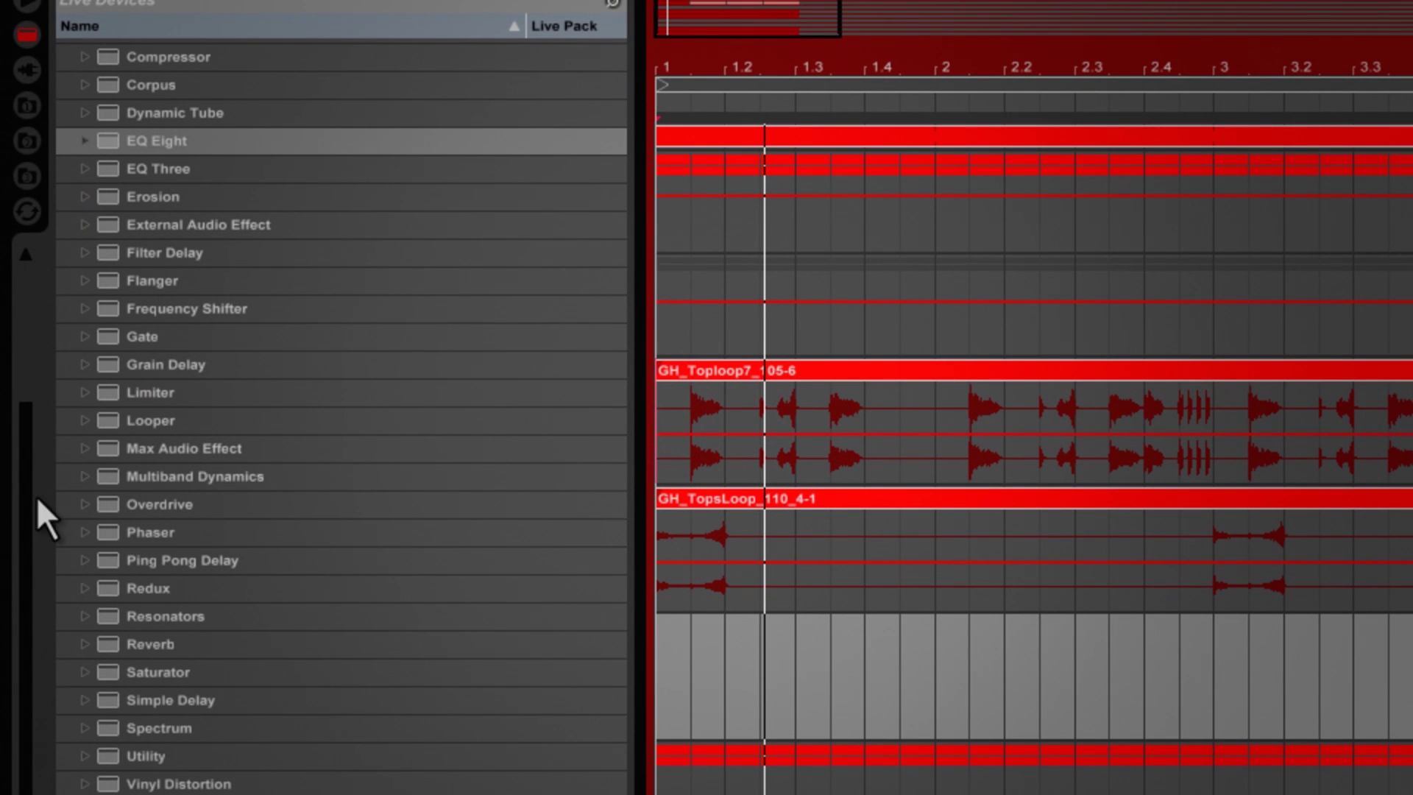
Find Operator among the Live instruments and load it on the new MIDI track
drag(36, 496, 87, 122)
click(67, 107)
click(69, 34)
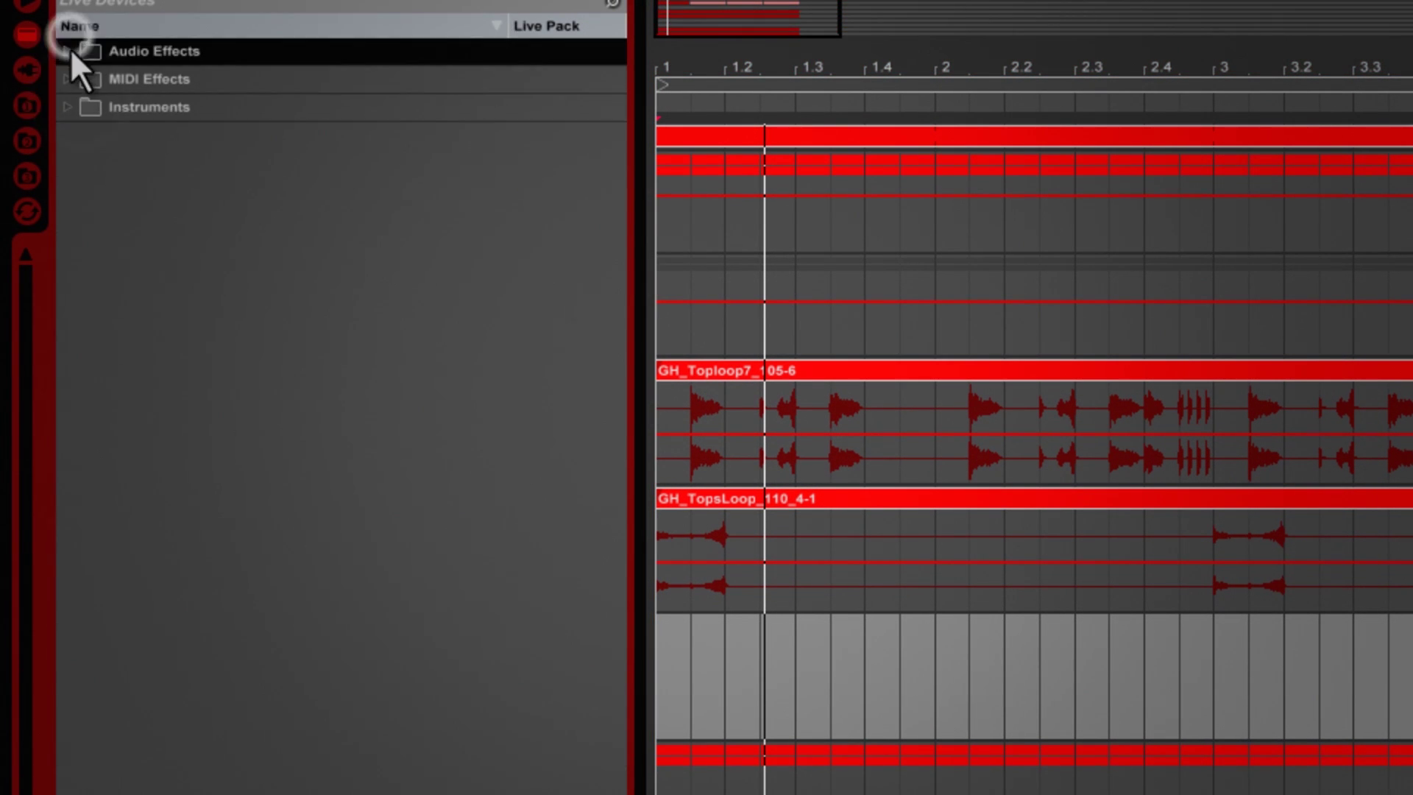
click(69, 103)
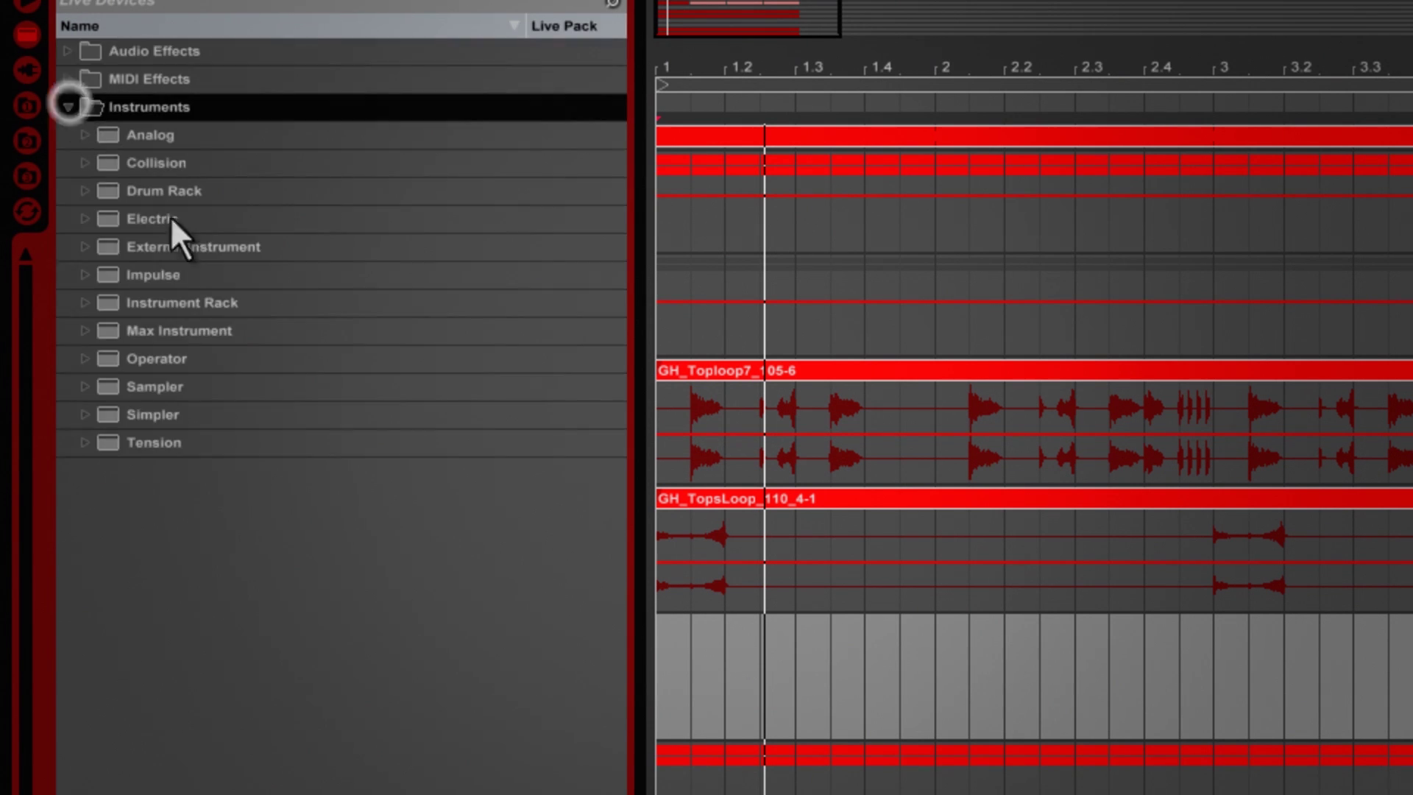
click(197, 386)
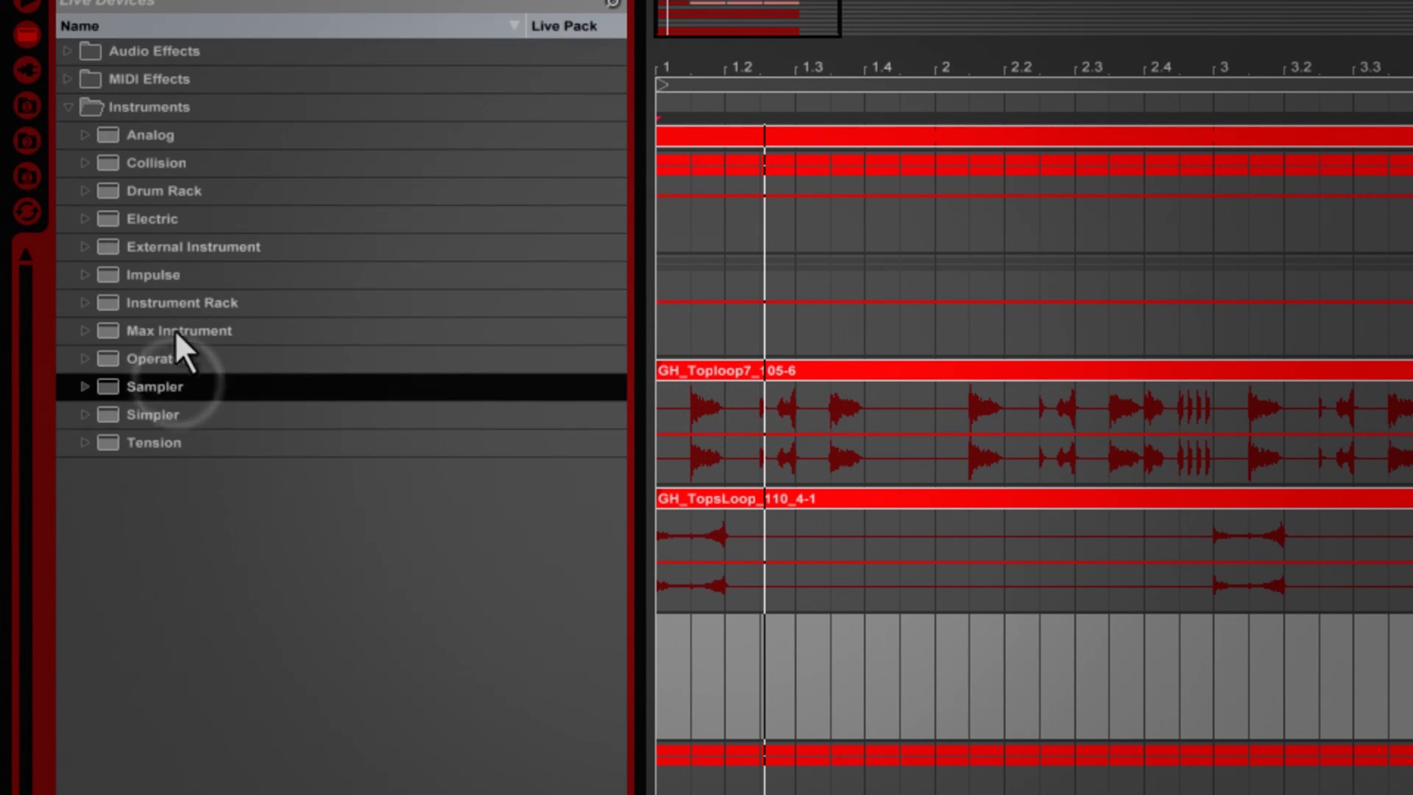
click(151, 359)
drag(153, 360, 835, 683)
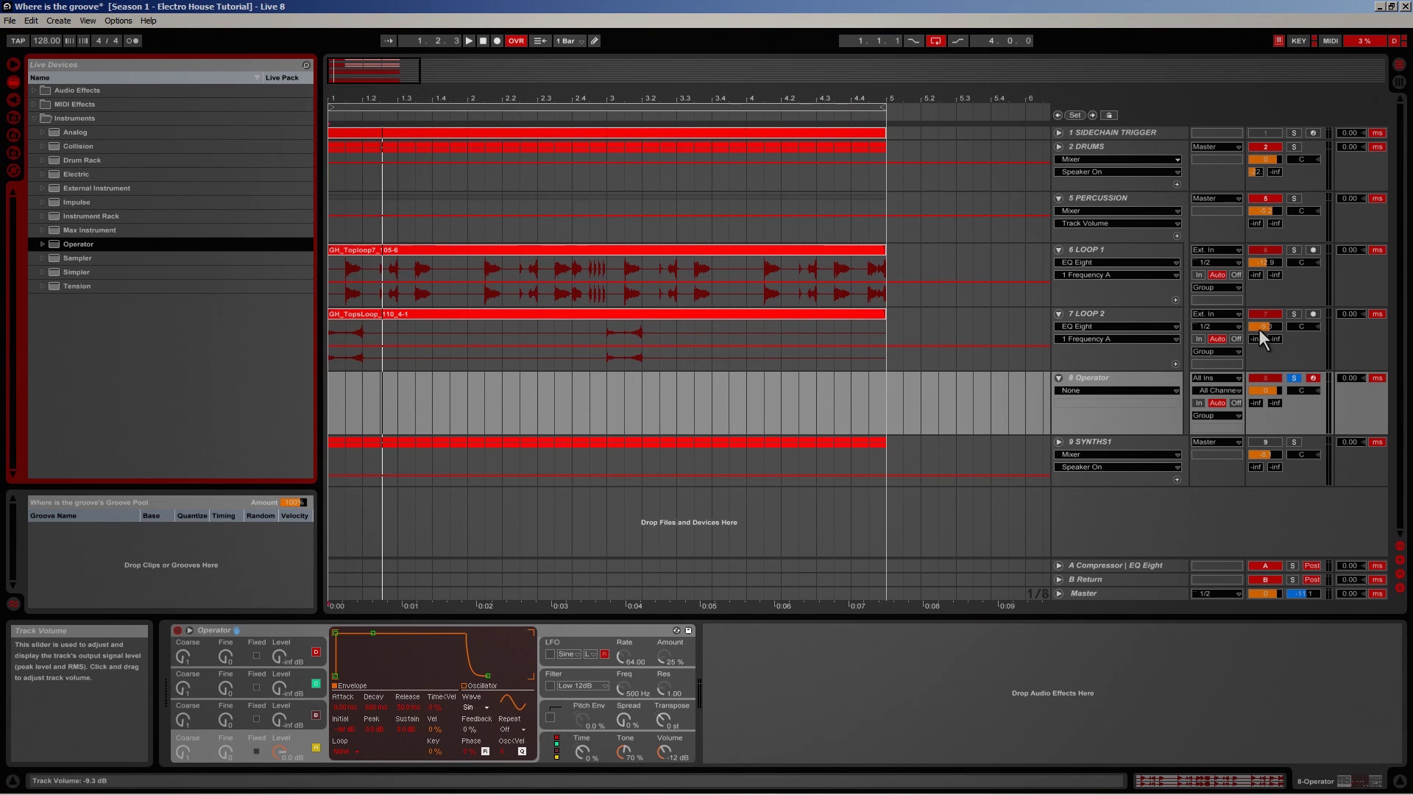
Create a MIDI clip from 1.1.1 to 5.1.1 on the Operator track and draw one sustained note across its four bars
drag(328, 398, 889, 419)
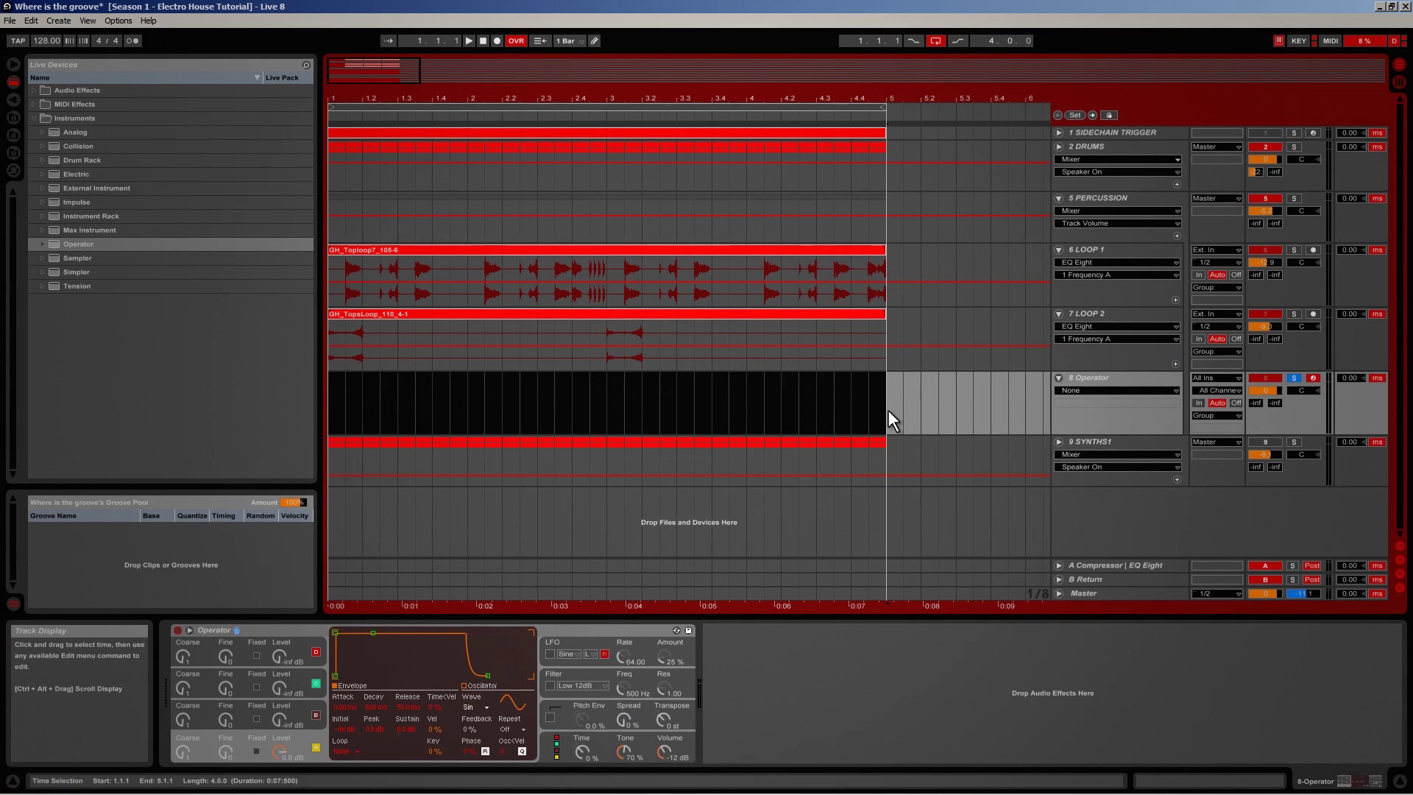
key(ctrl+shift+m)
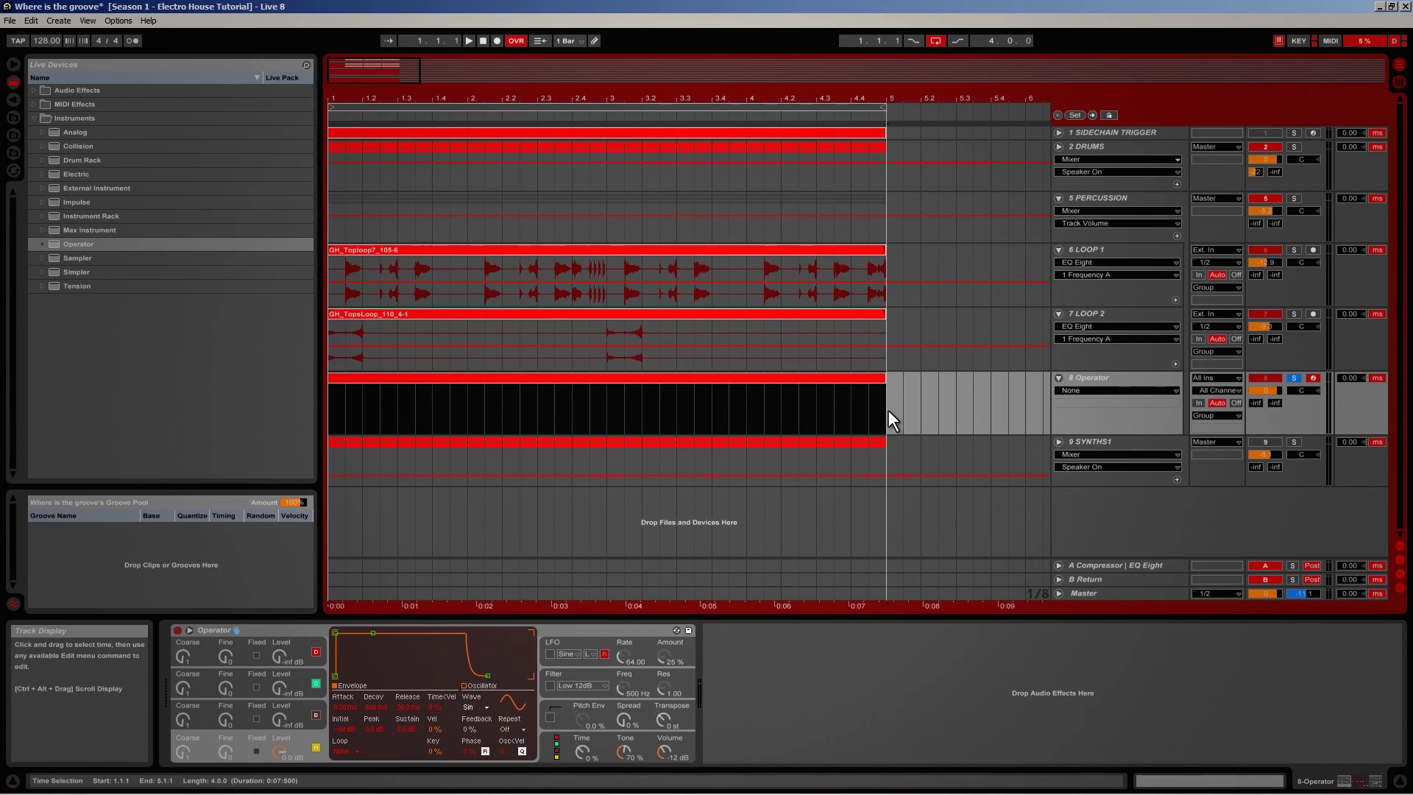
double_click(748, 379)
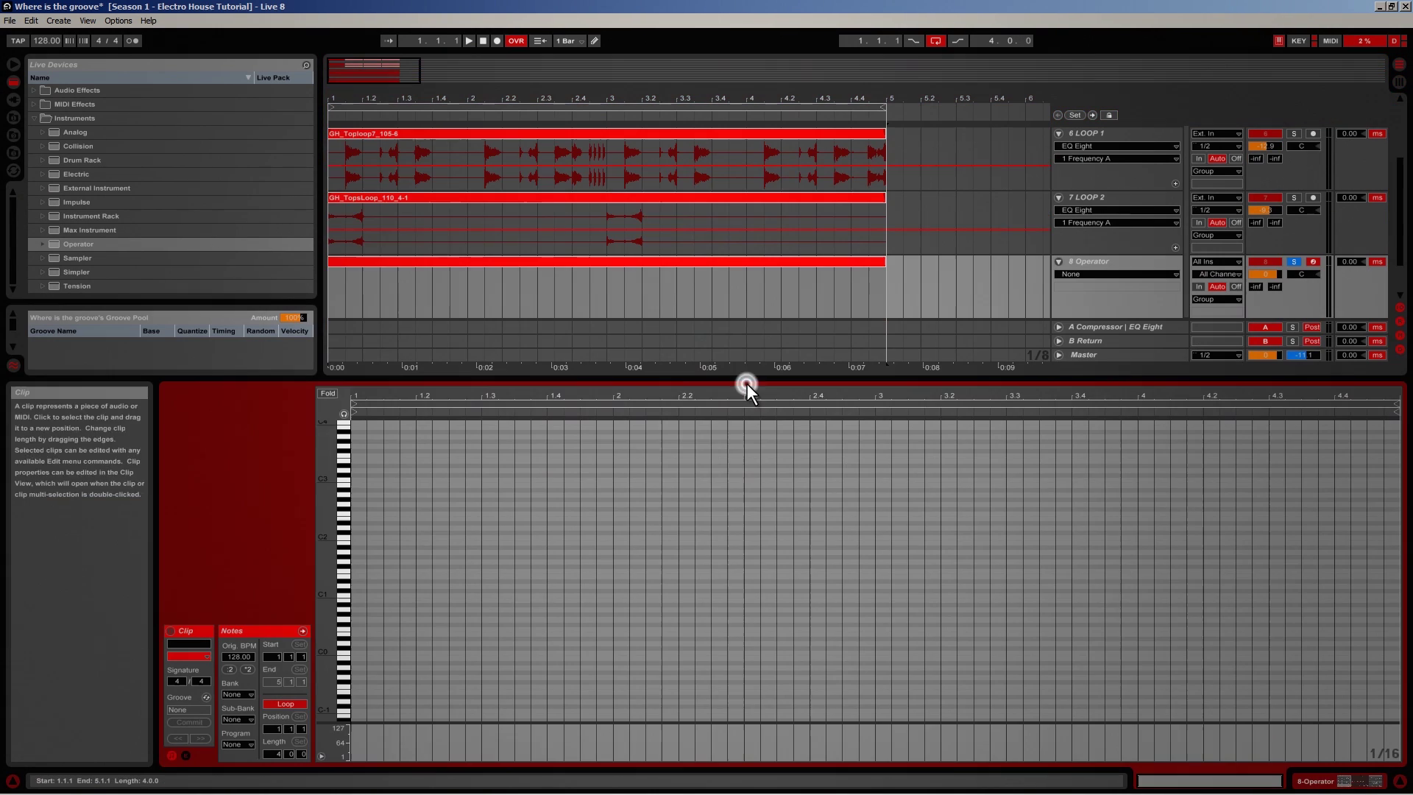
double_click(354, 496)
drag(370, 493, 1393, 344)
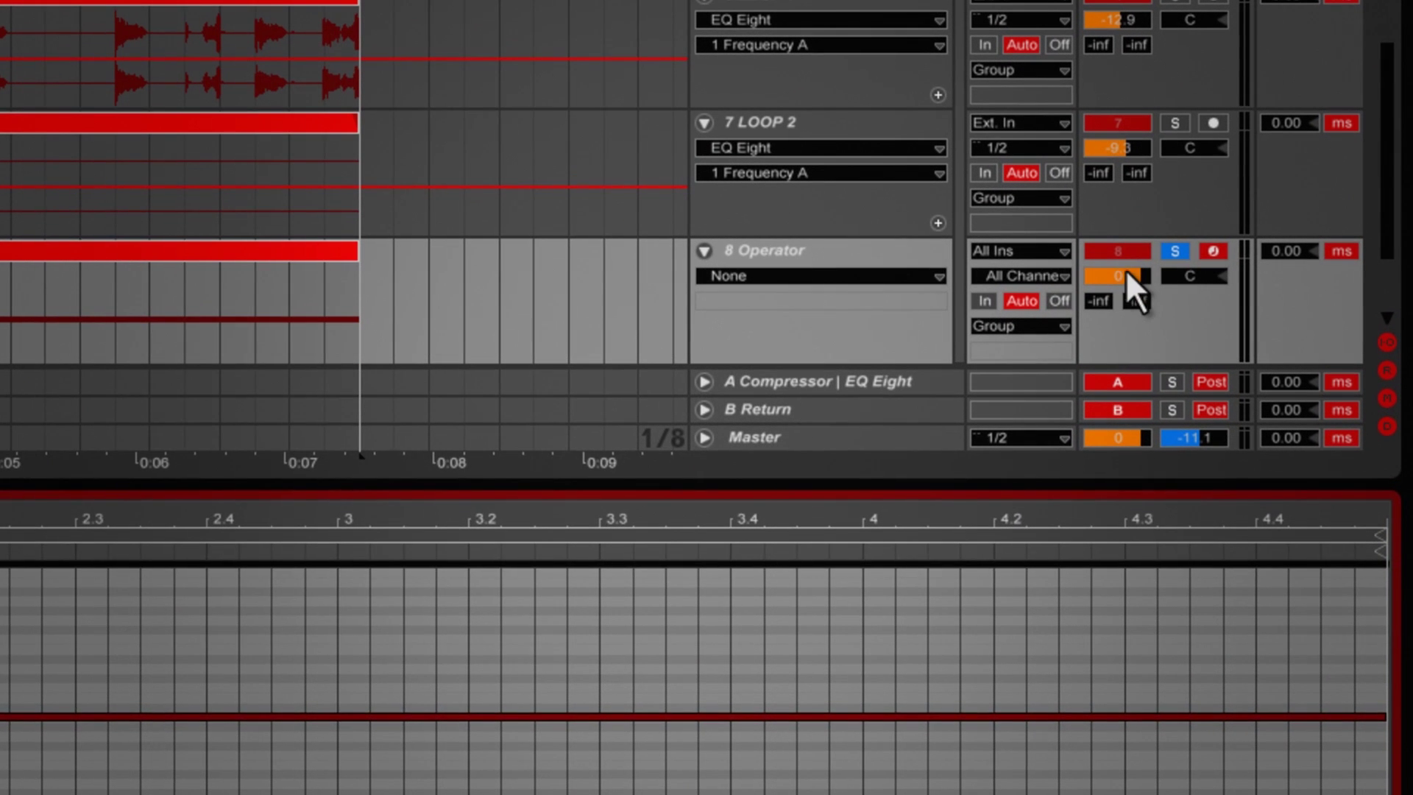
Lower the Operator track's volume and set oscillator A's waveform to Noise White while auditioning the sound
click(1279, 276)
drag(1141, 279, 1138, 266)
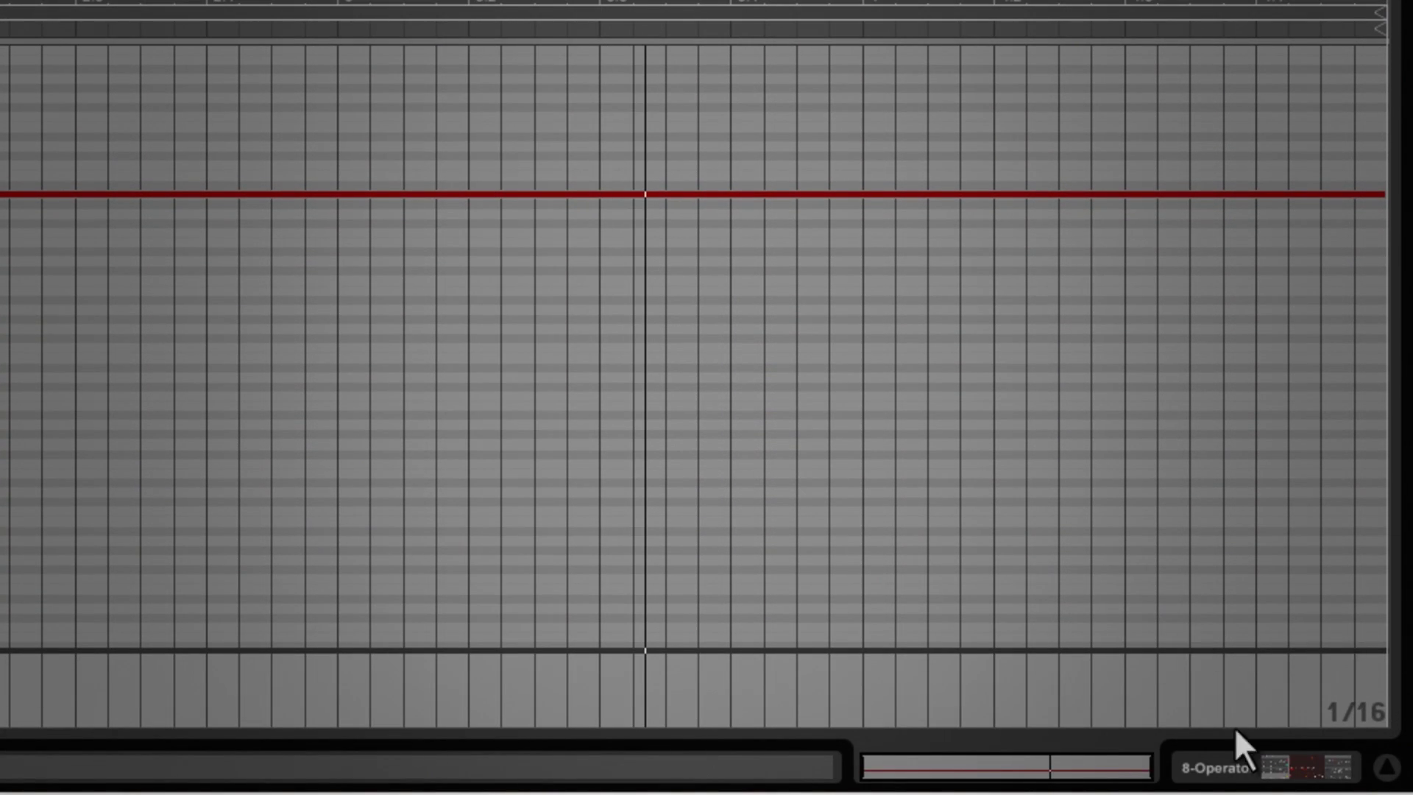
click(1241, 765)
click(805, 617)
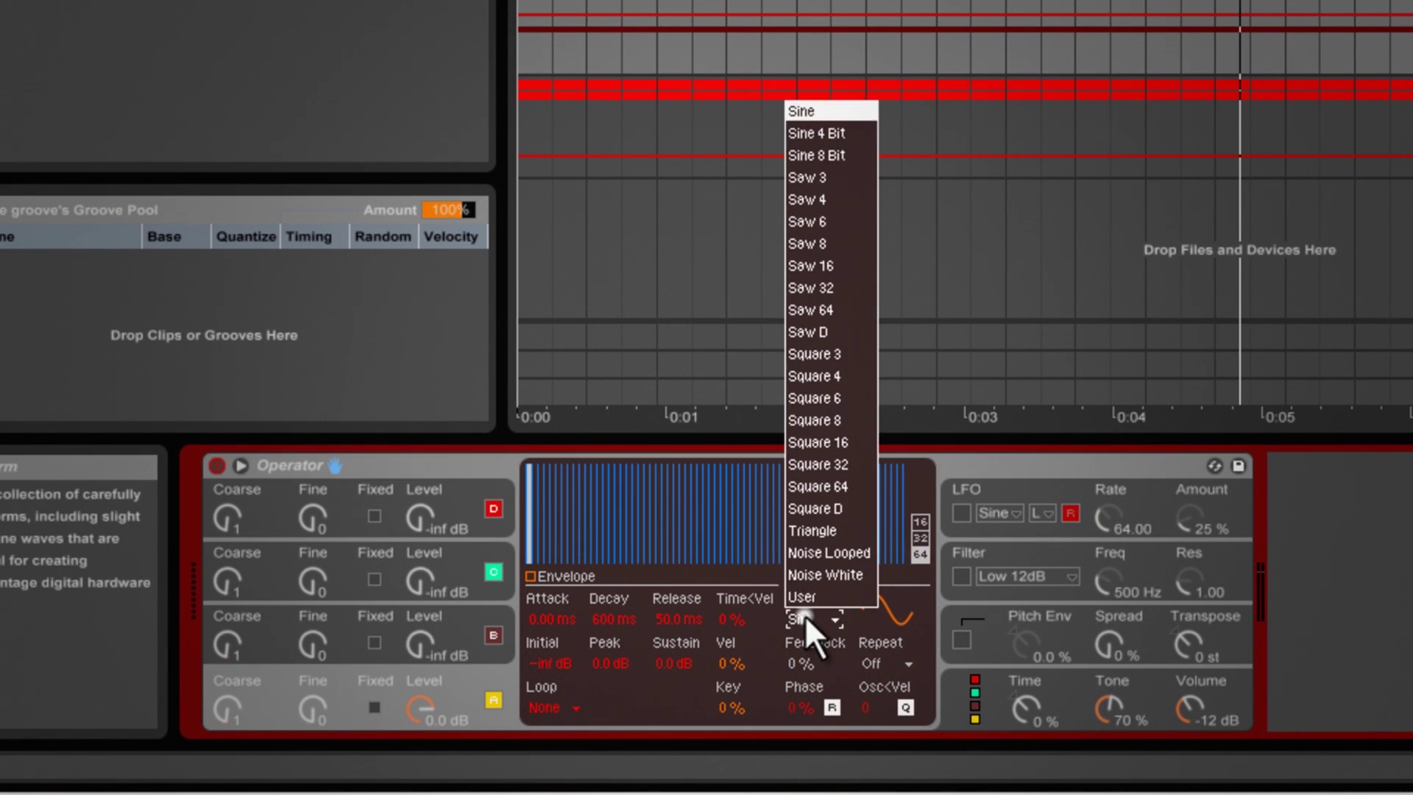
click(832, 572)
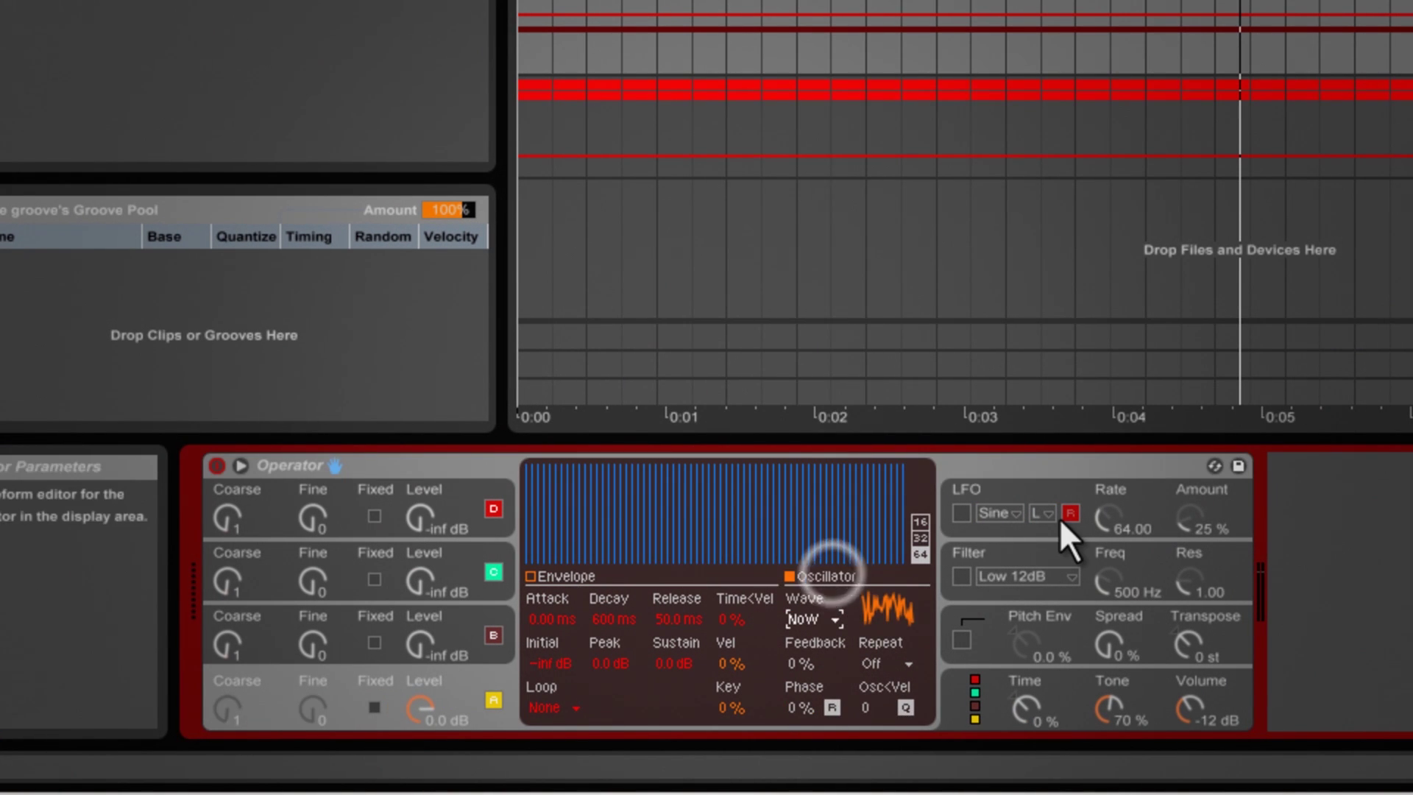
key(space)
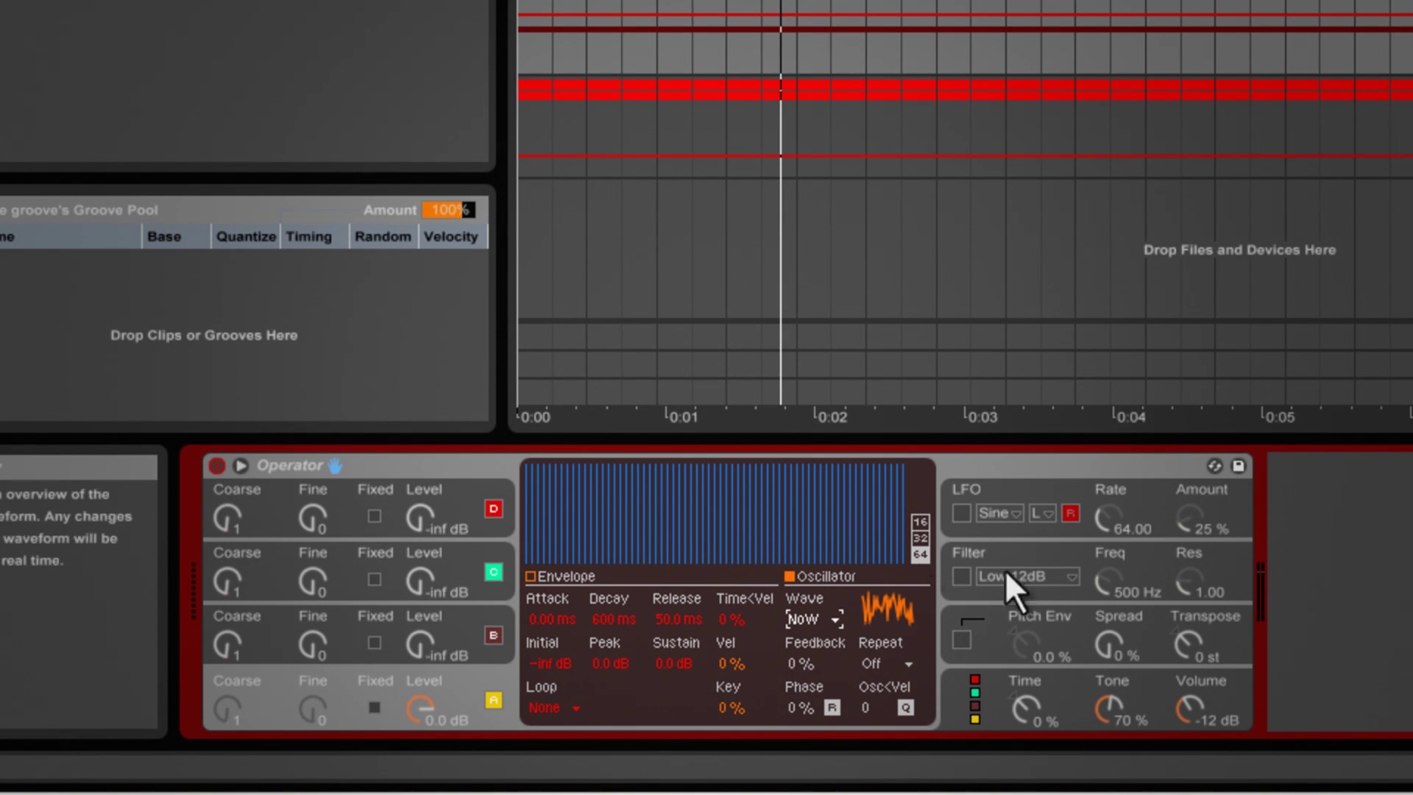
Enable Operator's filter as High 12dB with frequency 6.03 kHz and resonance 0.62
click(962, 576)
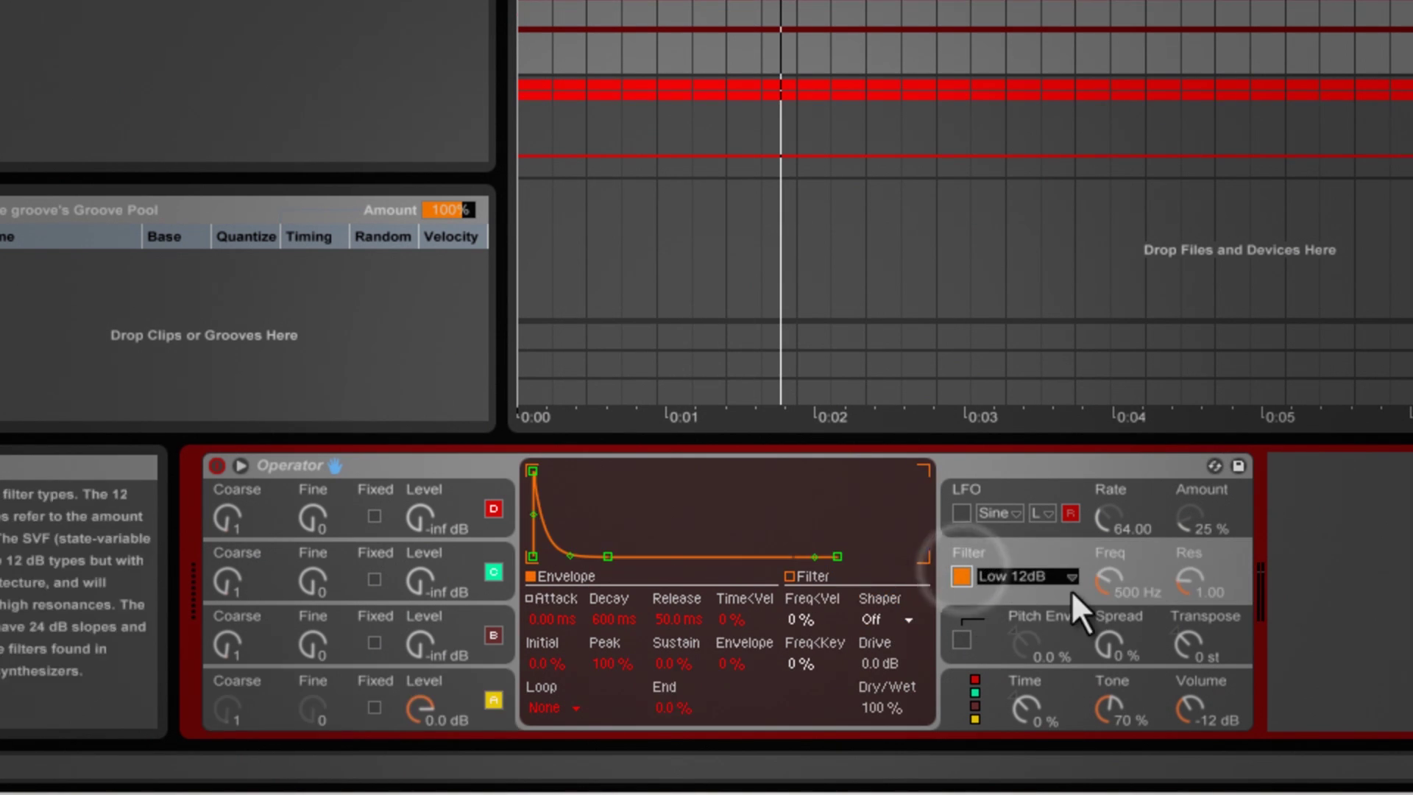
click(1016, 576)
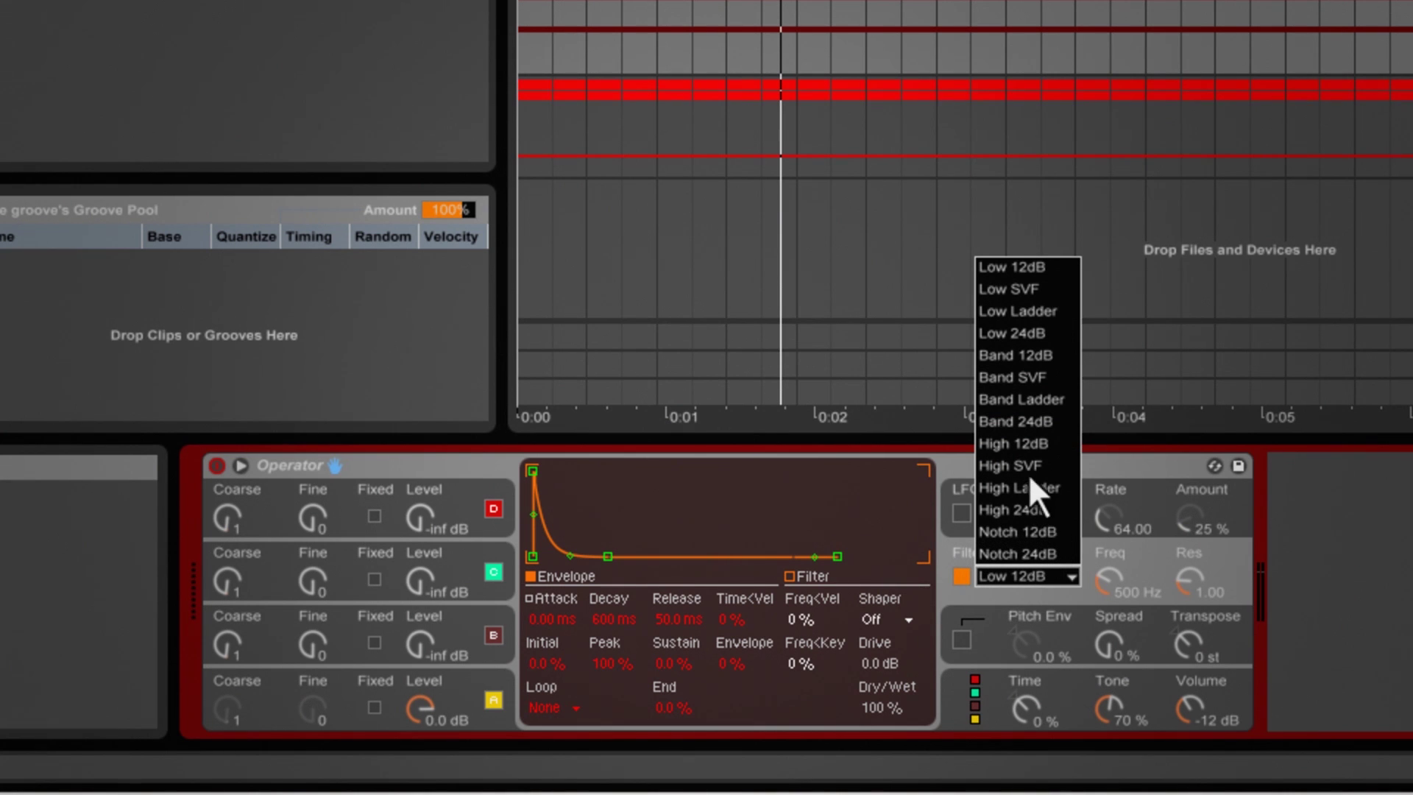
click(1031, 443)
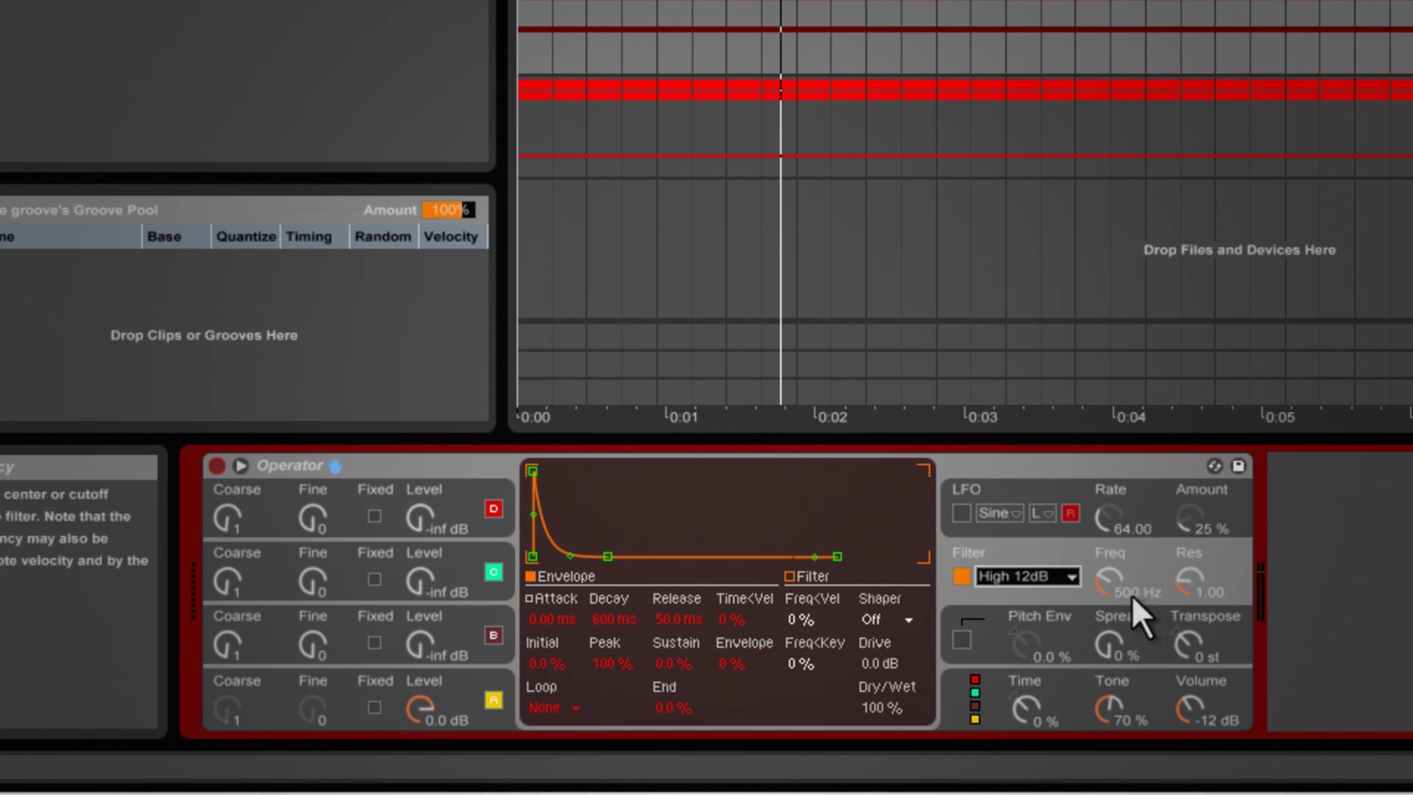
drag(1096, 578, 1185, 581)
click(1111, 581)
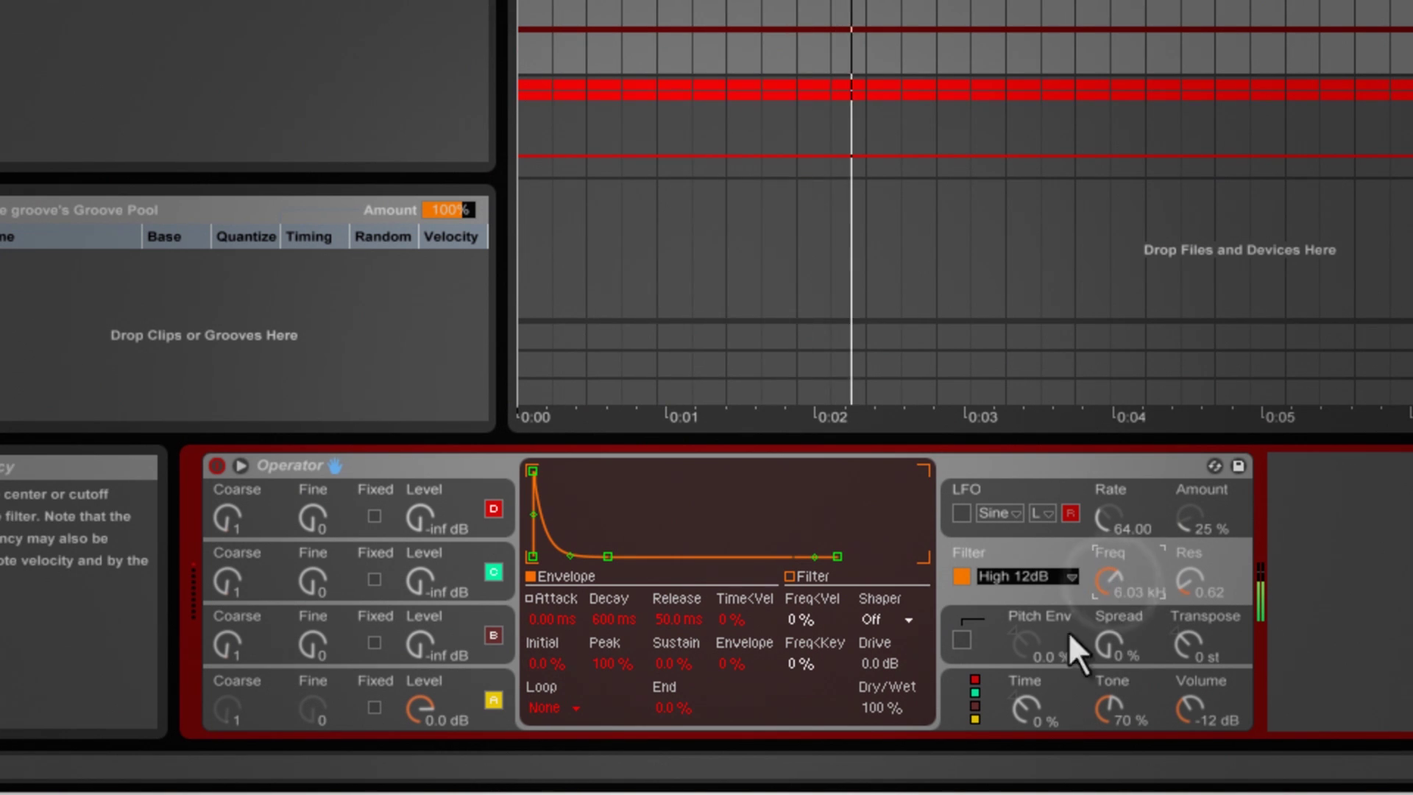
click(958, 512)
click(958, 513)
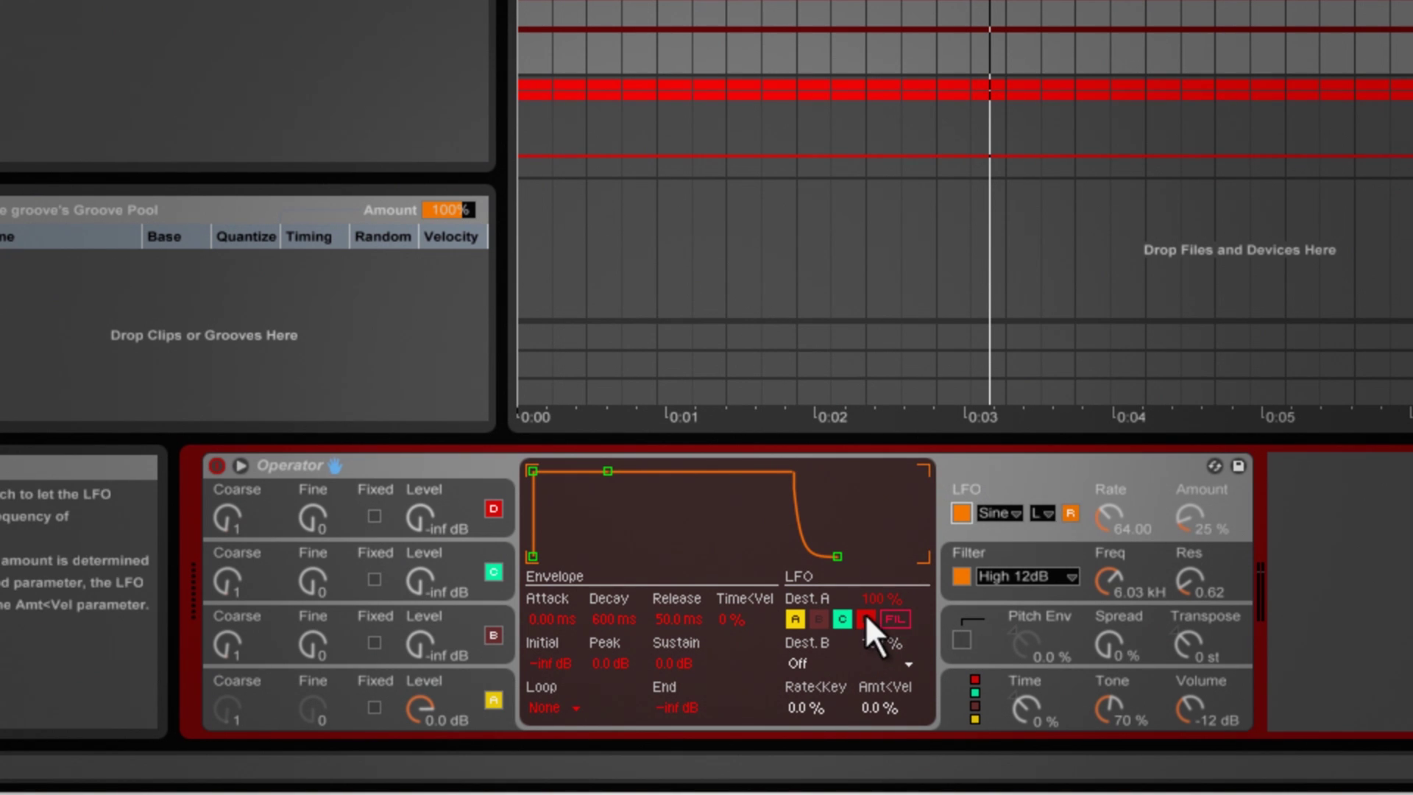
click(961, 513)
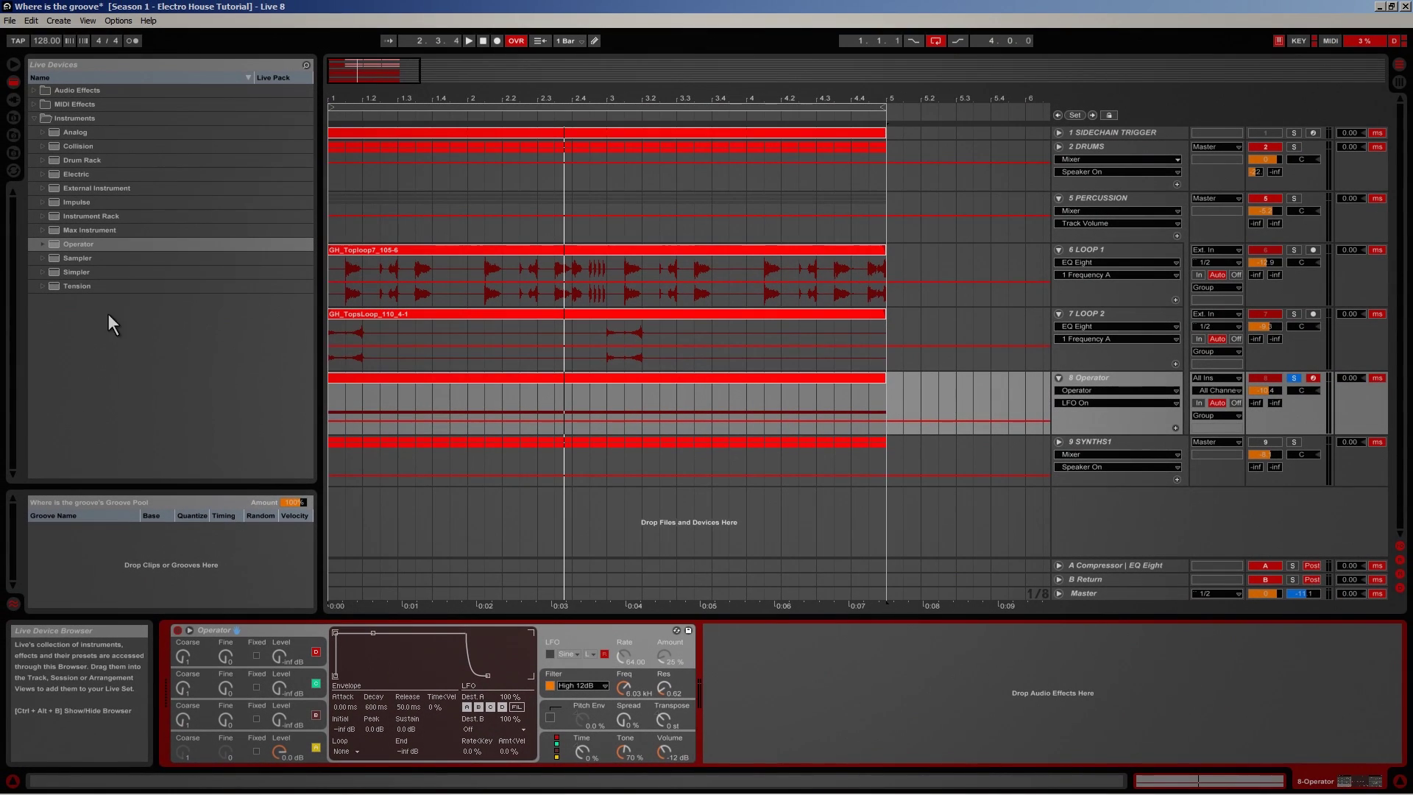
Move the Spectrum device from LOOP 2 to after Operator on its track and play the filtered noise to analyse it
click(1102, 318)
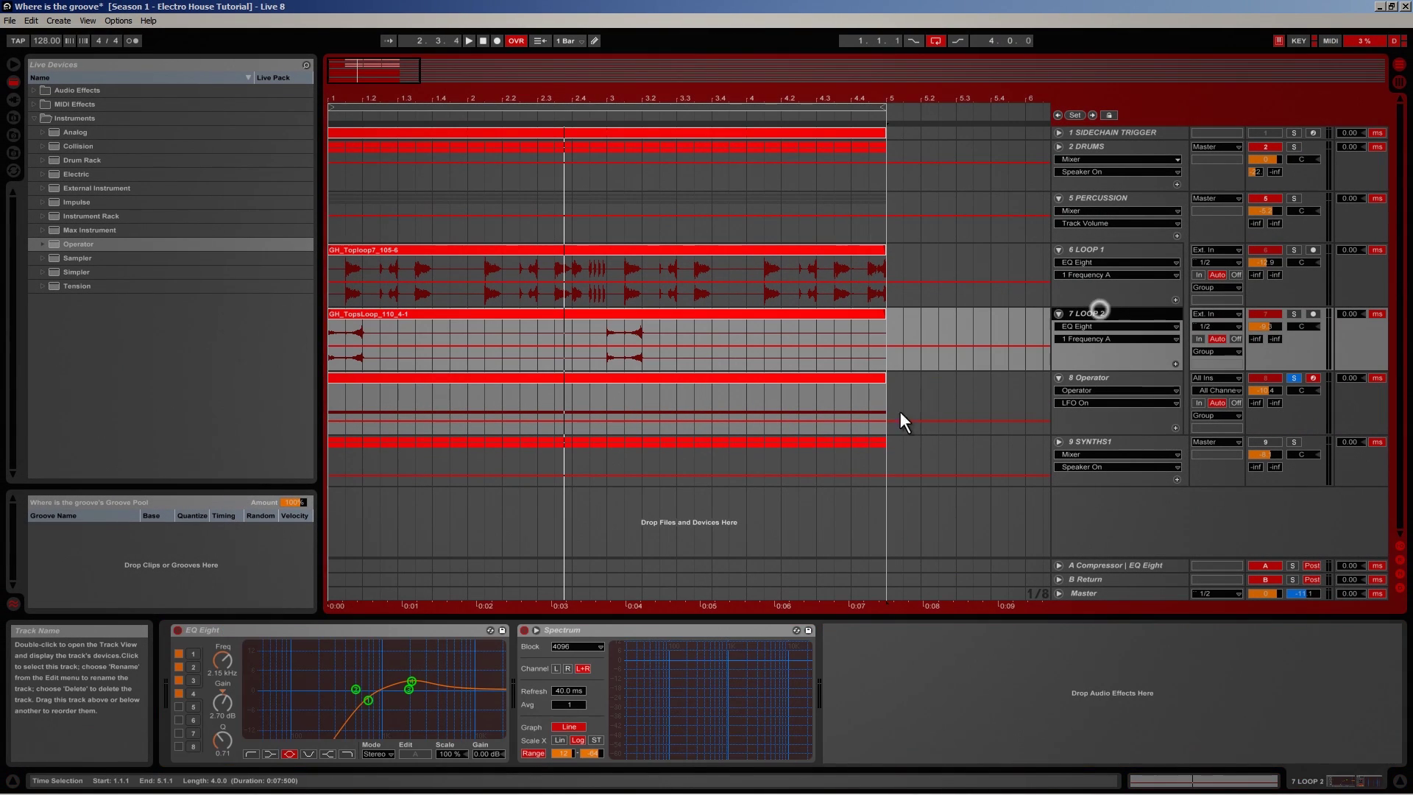
click(1094, 379)
drag(810, 708, 806, 705)
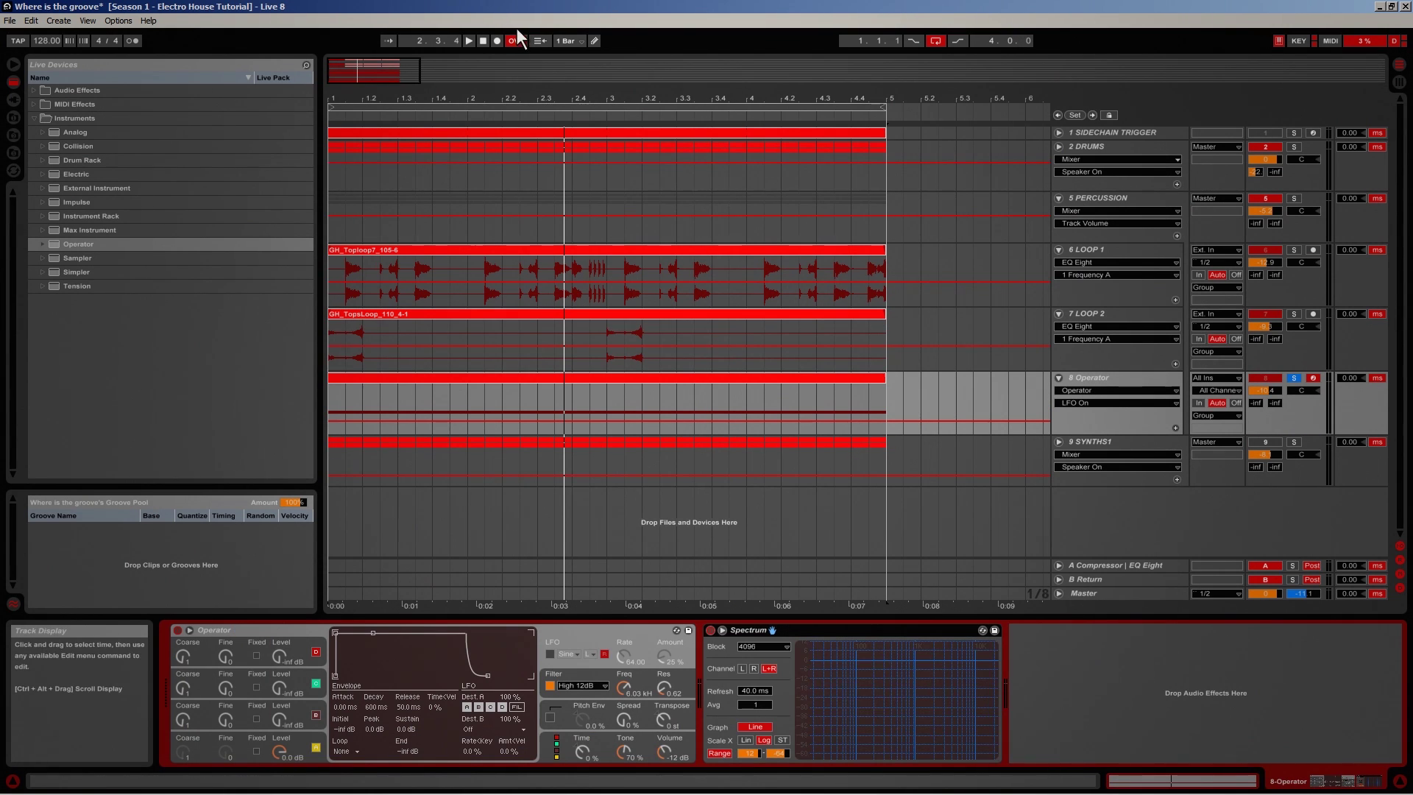
click(468, 41)
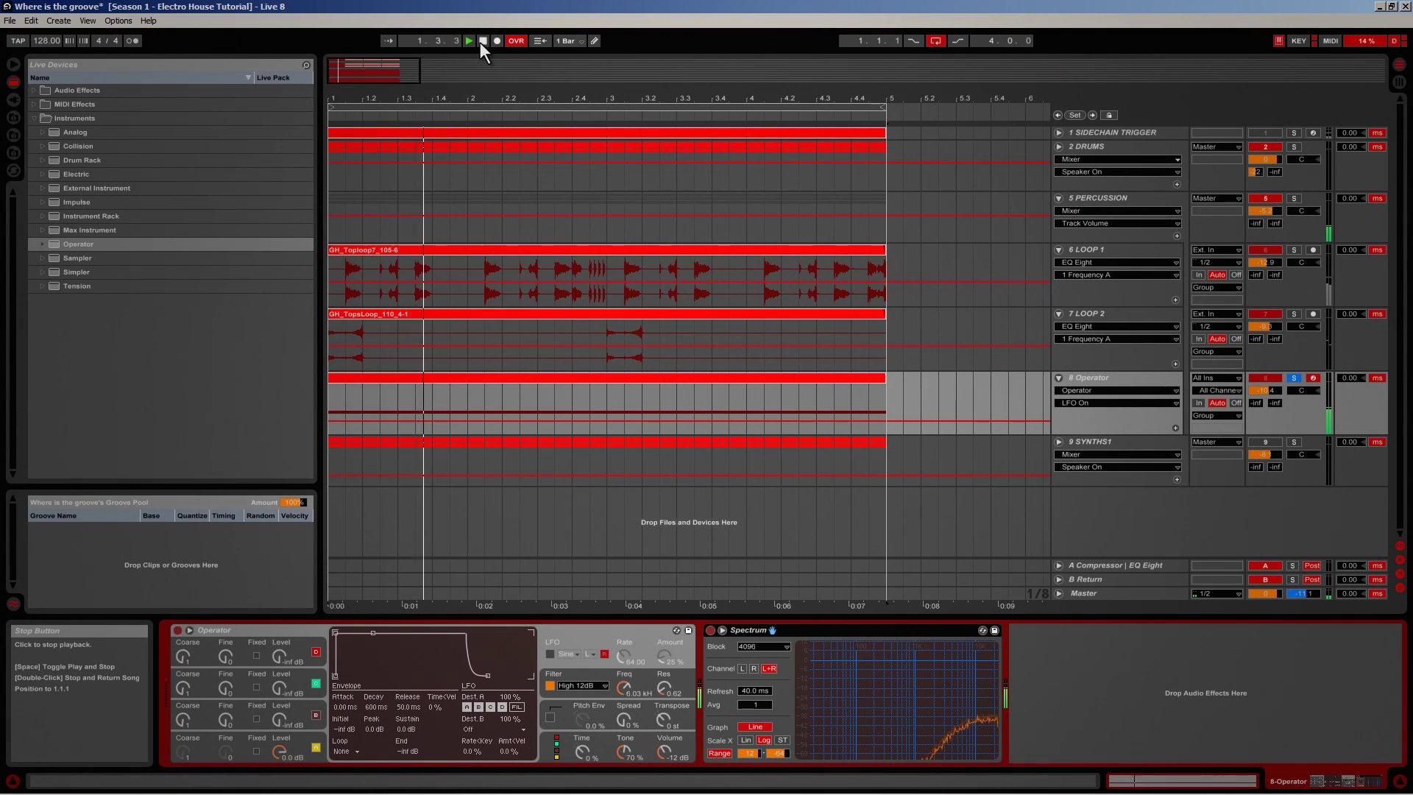
click(482, 41)
Delete the Spectrum device from the Operator track and select the track
click(848, 627)
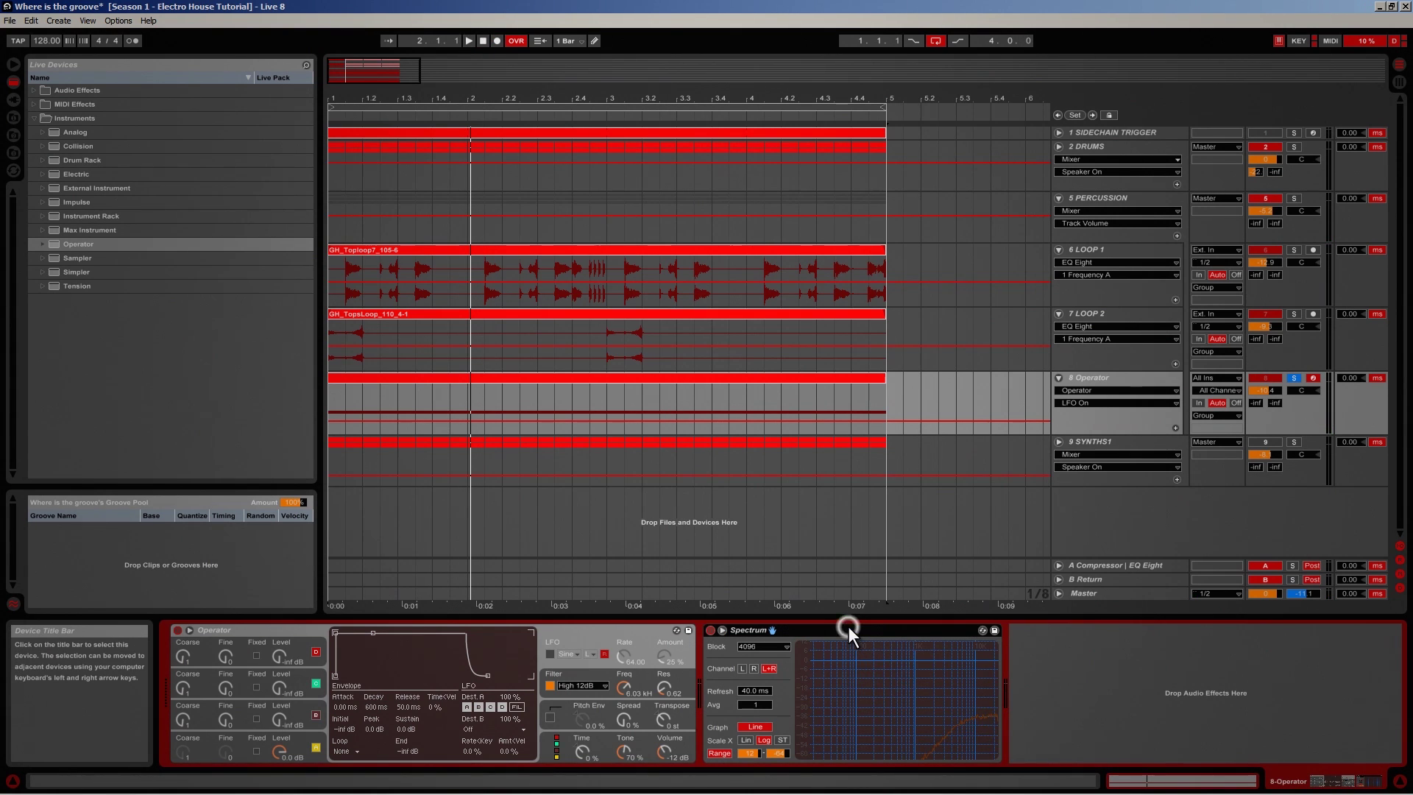
key(Delete)
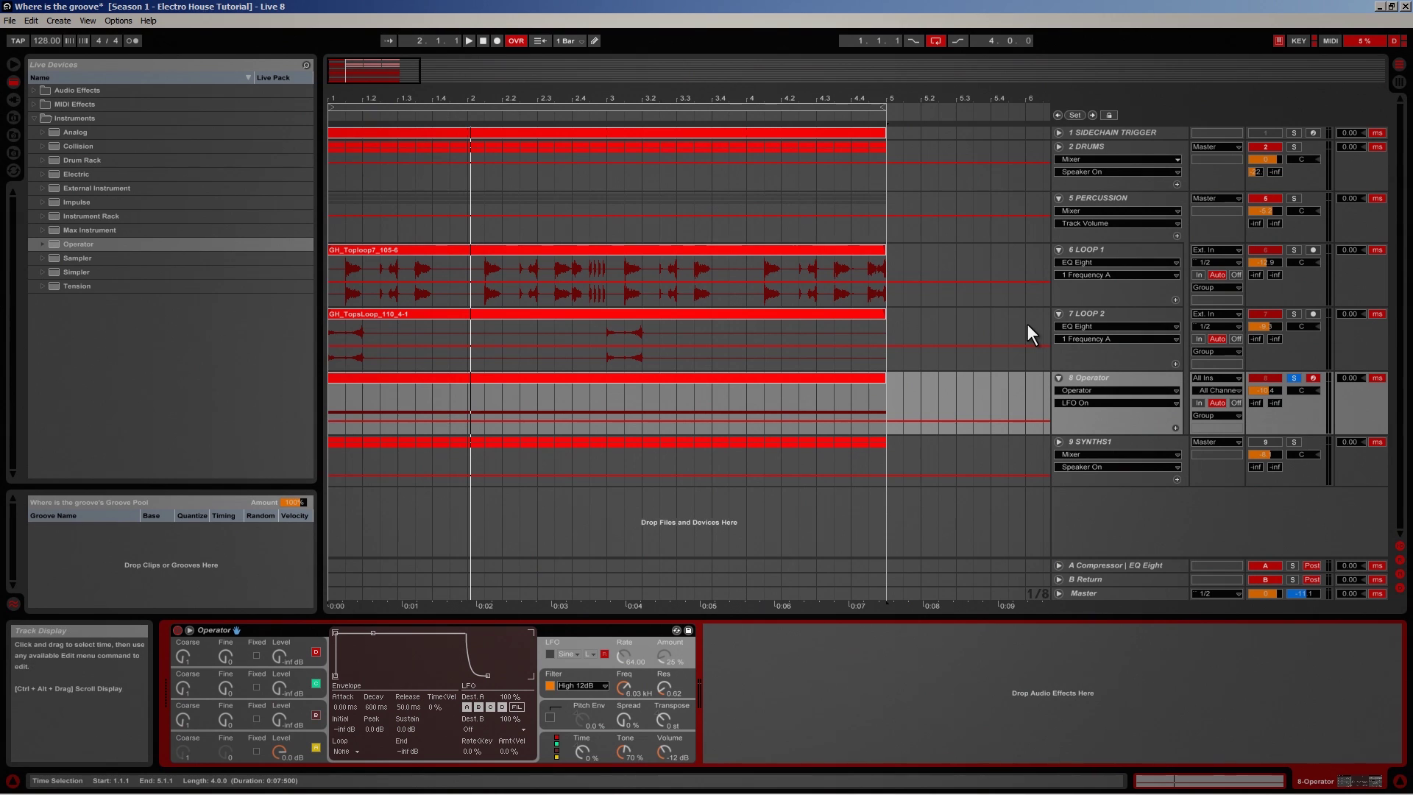
click(1080, 380)
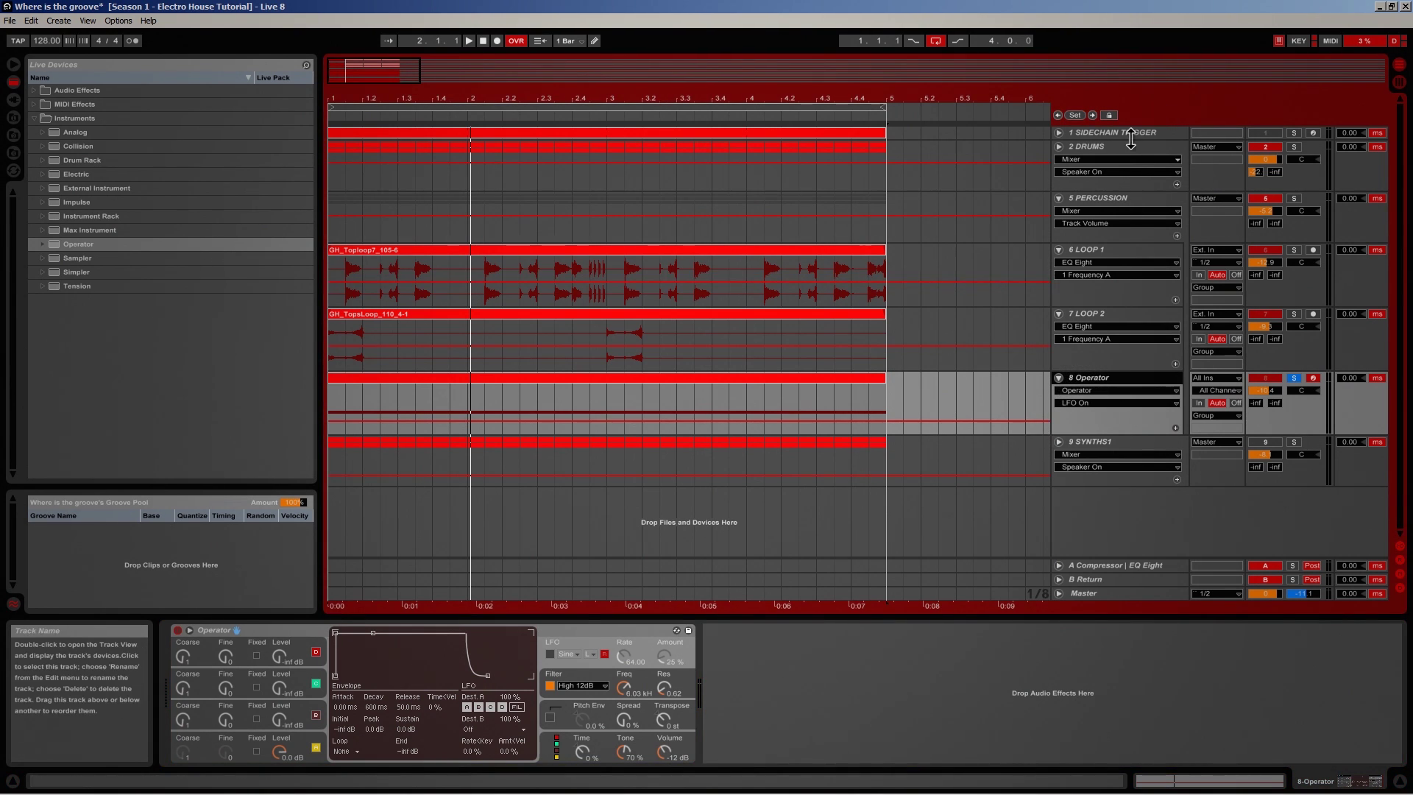
Copy the SIDECHAIN compressor from the SYNTHS1 group and paste it after Operator on the Operator track
click(1119, 442)
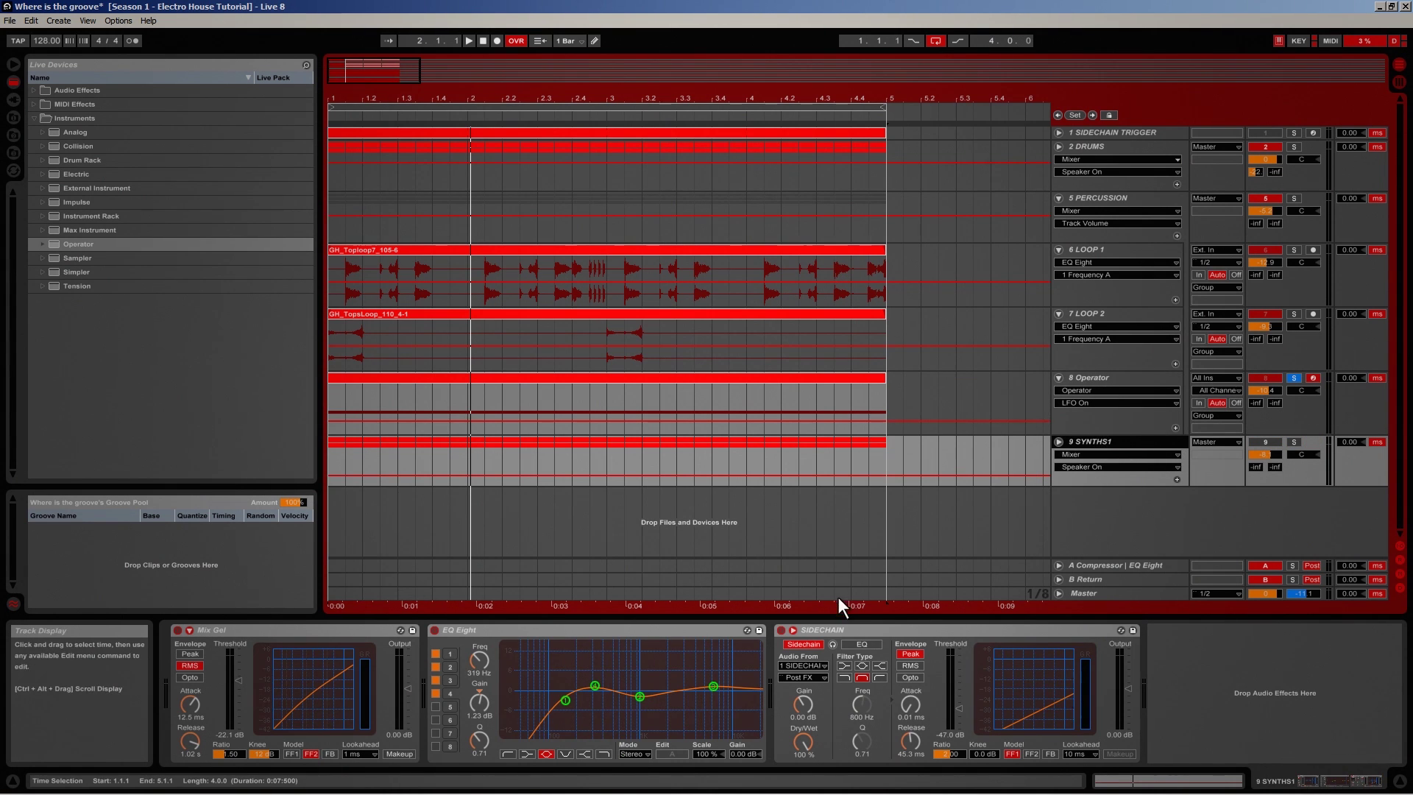
click(841, 631)
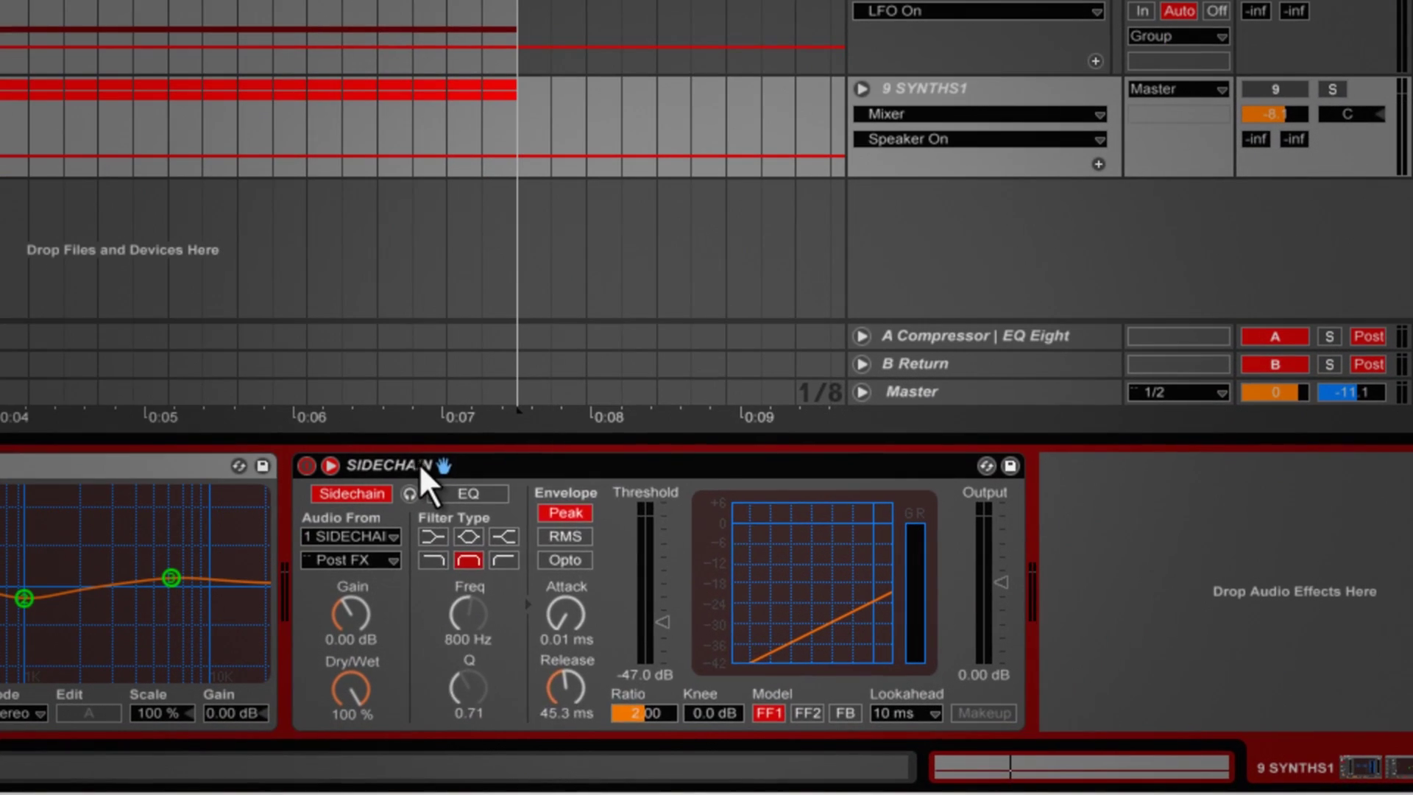
right_click(839, 631)
click(470, 500)
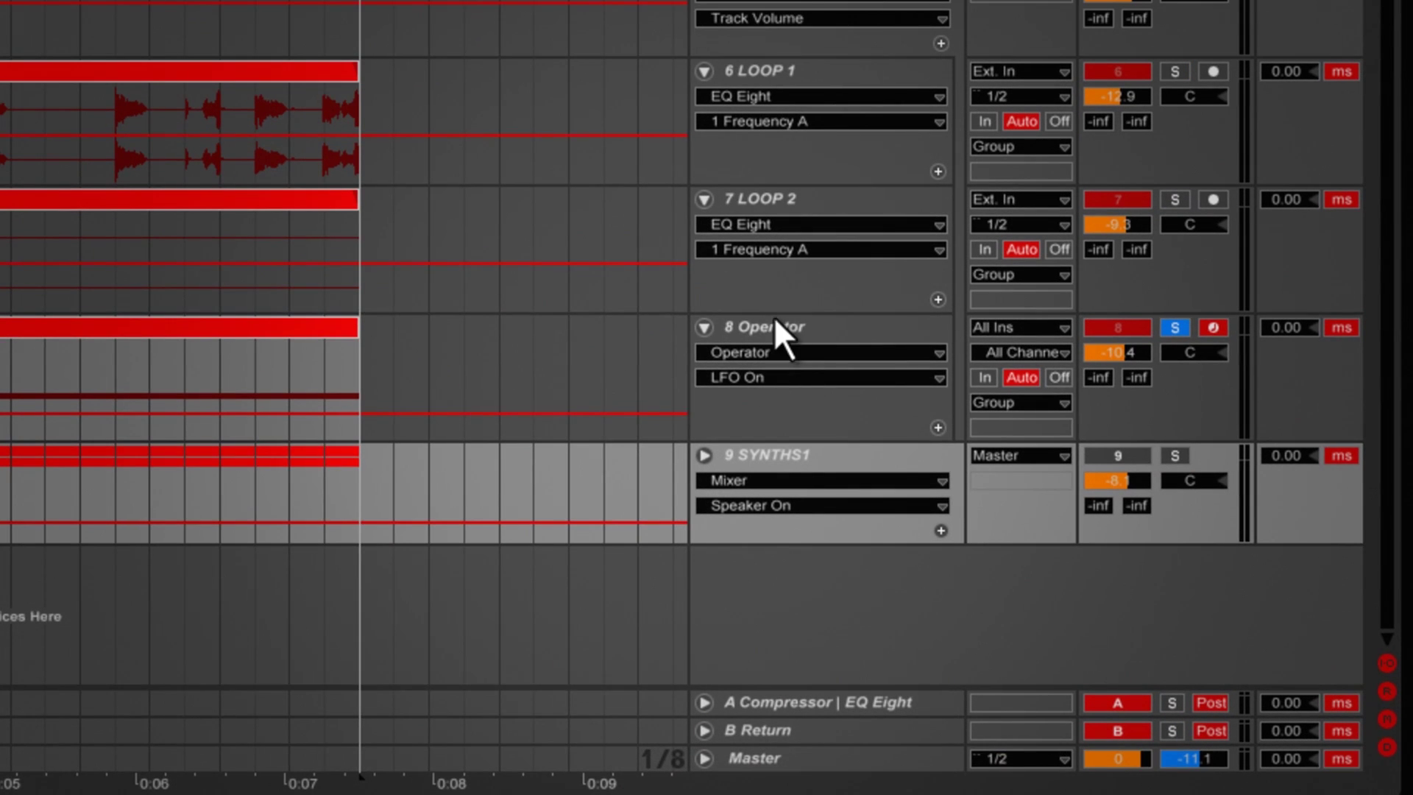
click(770, 321)
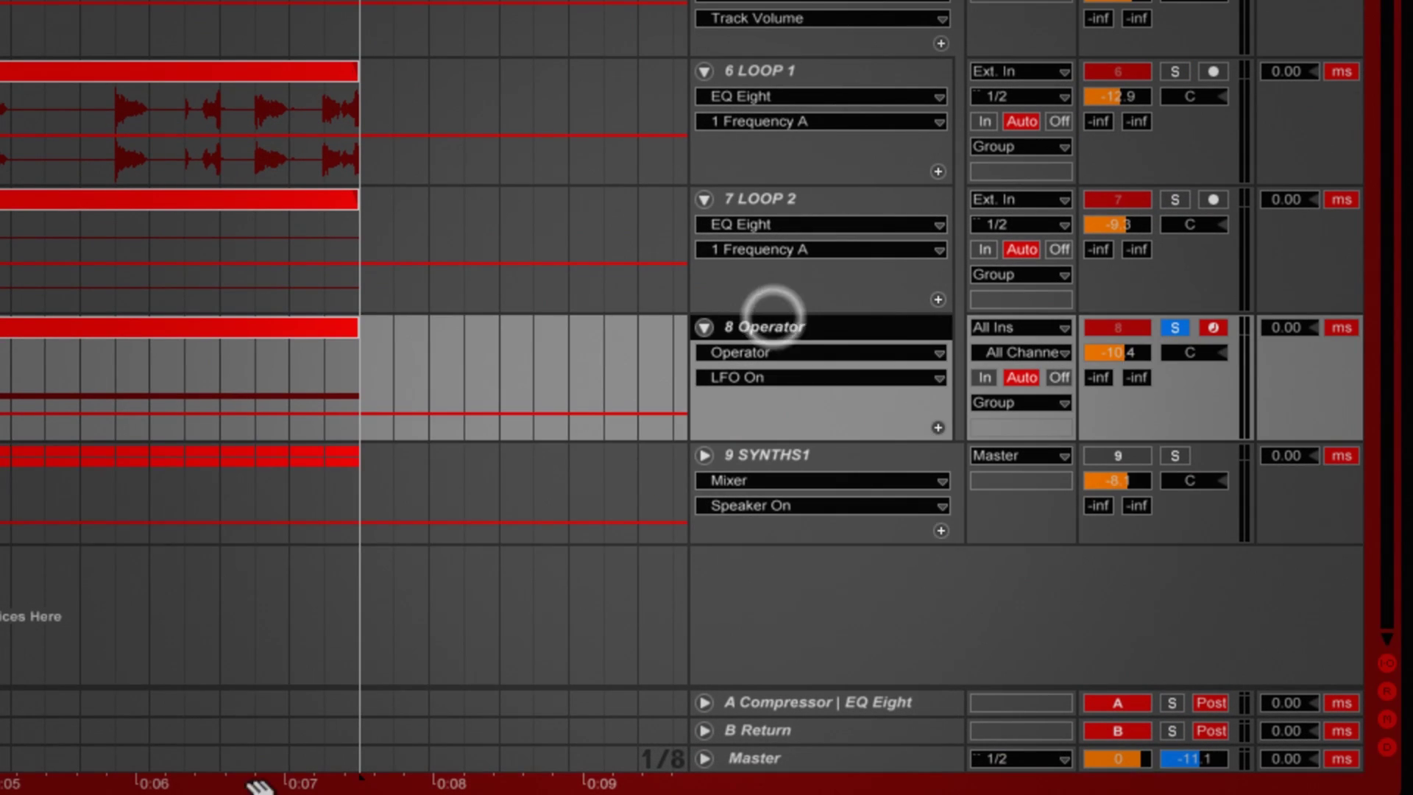
right_click(486, 526)
click(522, 540)
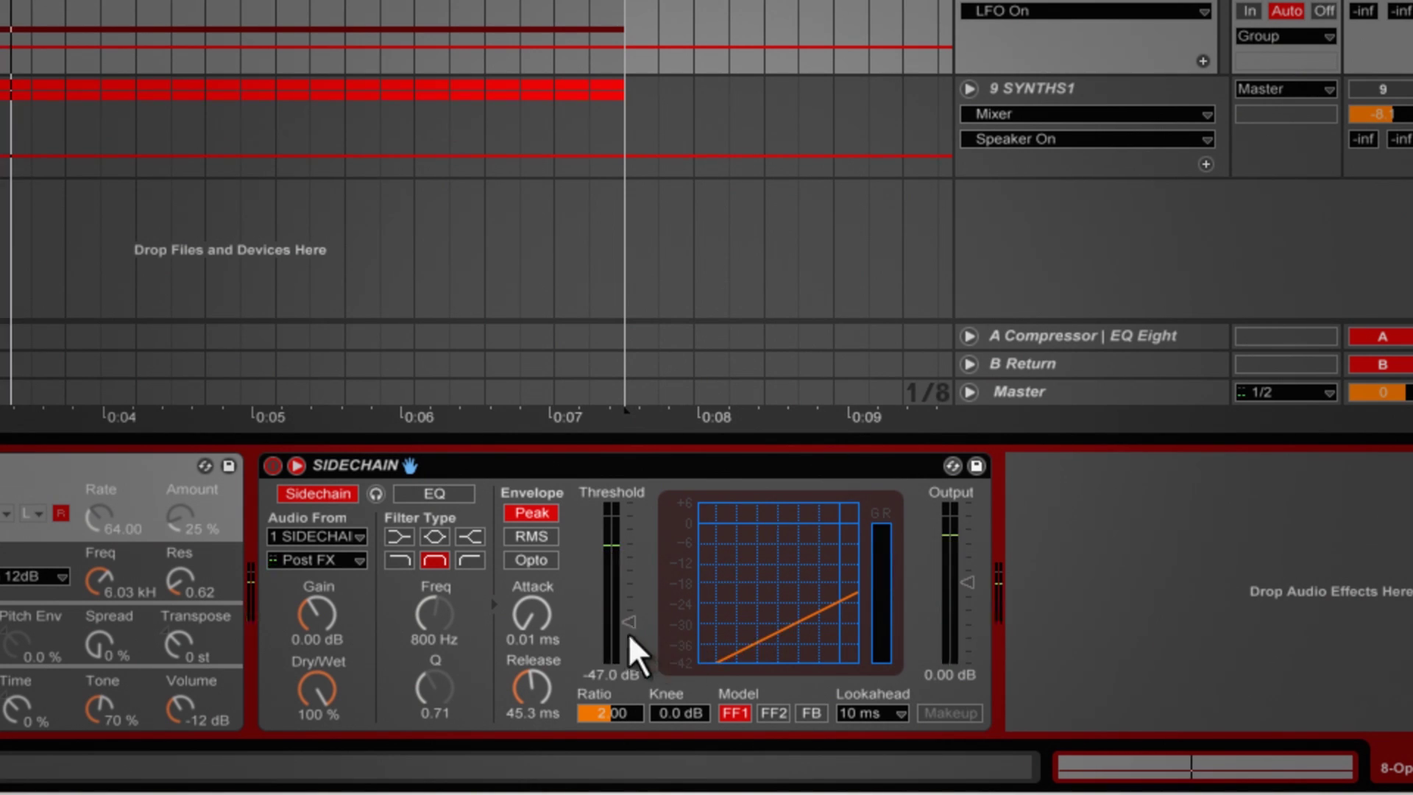
Set the SIDECHAIN threshold to -66.0 dB, release to 27.2 ms and model to FF2, comparing RMS and Opto envelopes before keeping Peak
drag(628, 632, 621, 642)
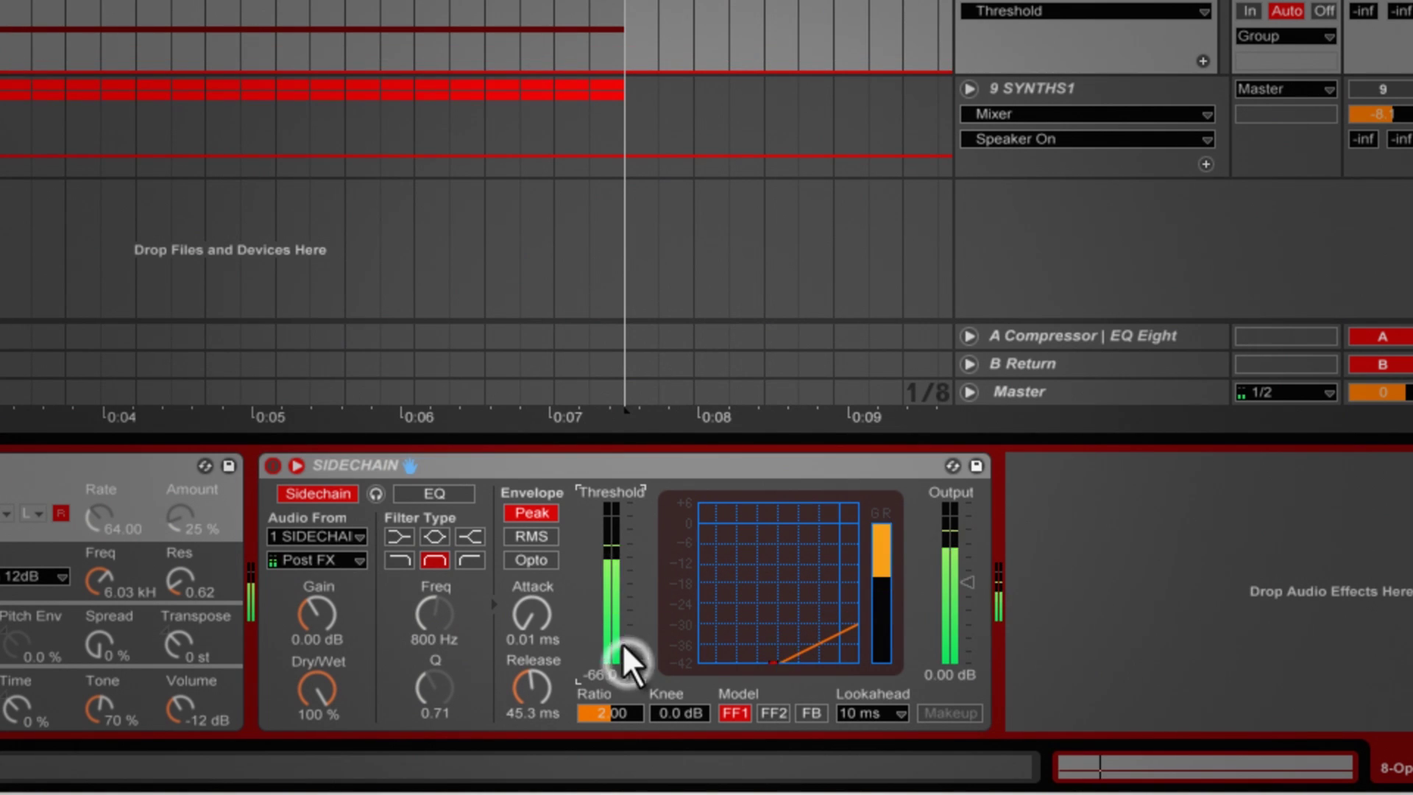
drag(536, 674, 536, 674)
click(777, 712)
click(532, 692)
drag(532, 694, 532, 690)
click(532, 537)
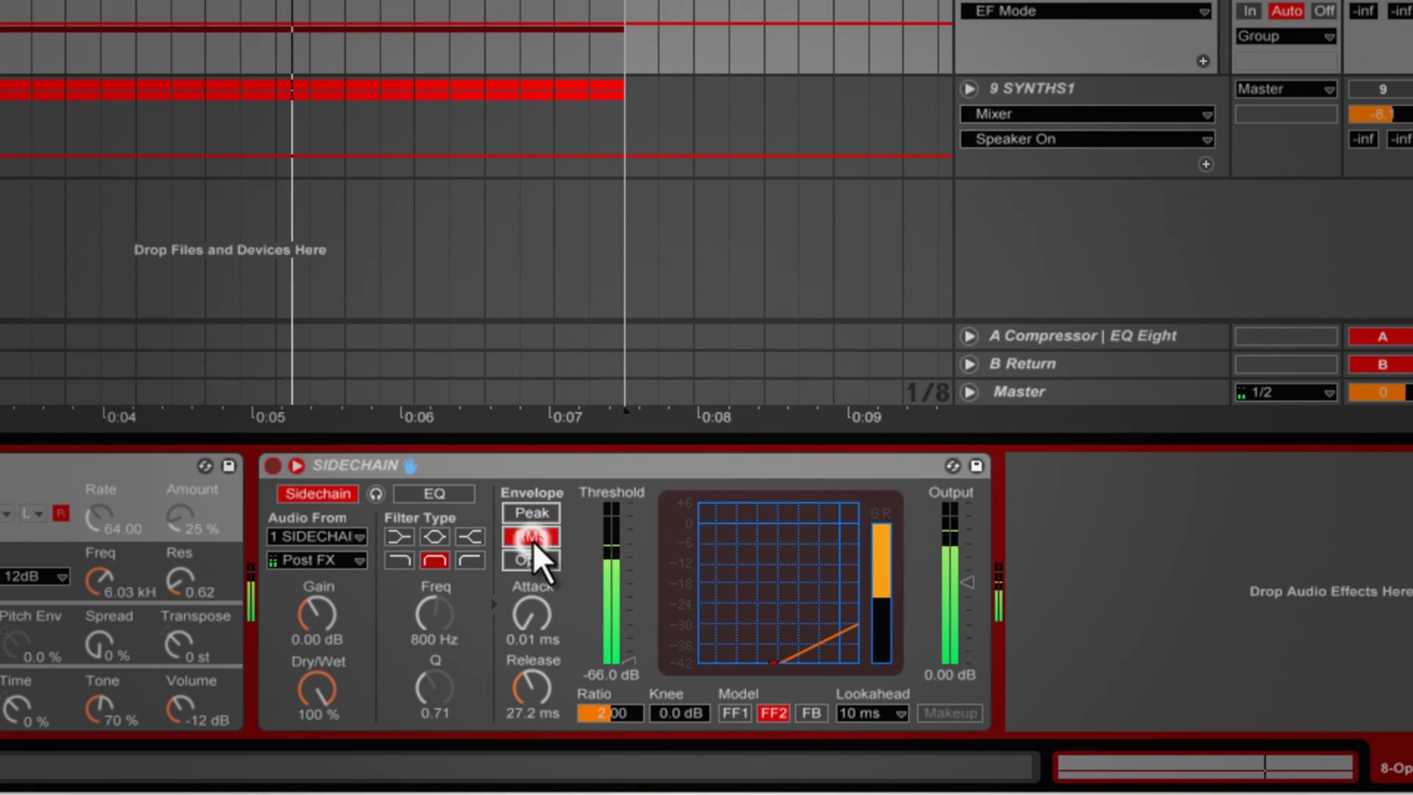
click(536, 559)
click(533, 510)
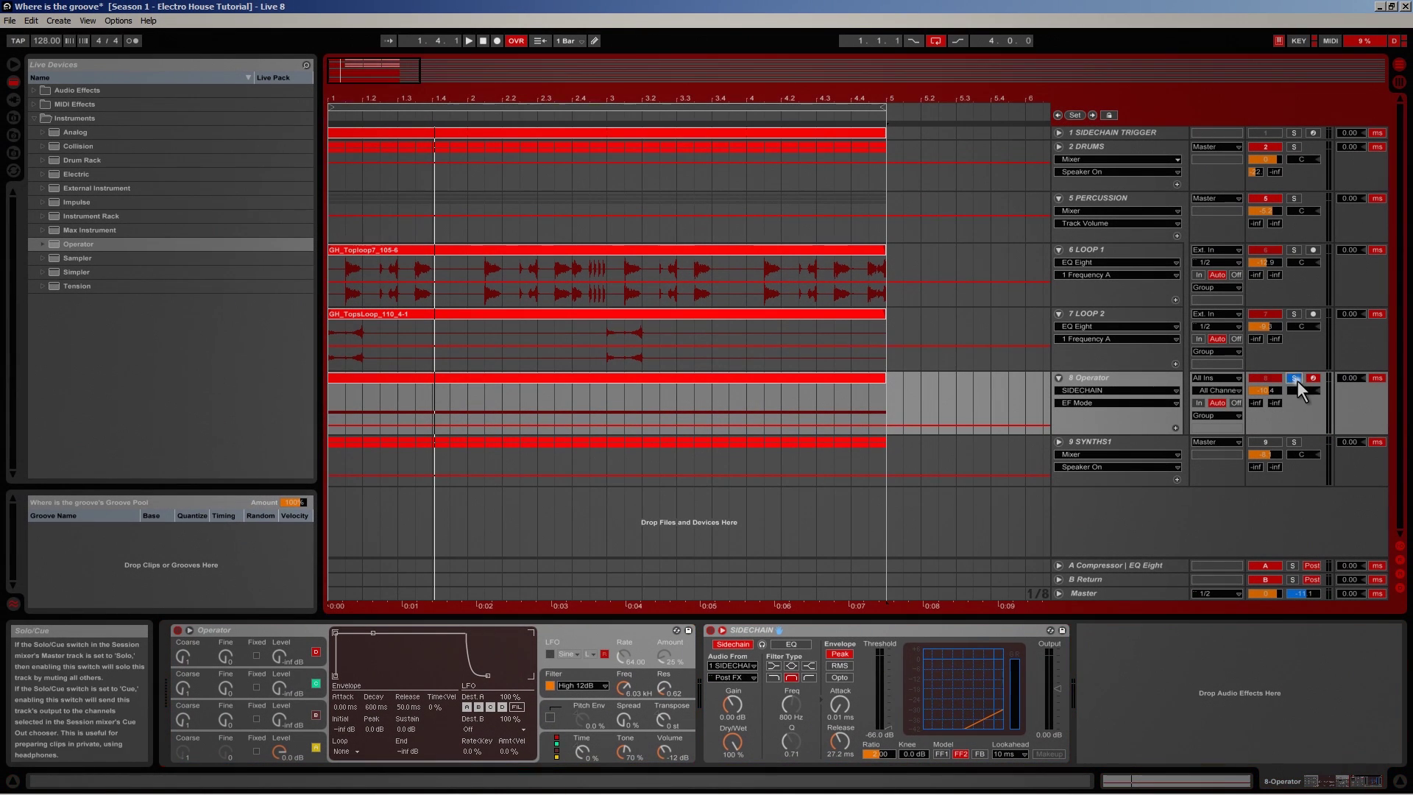
Unsolo the Operator track, audition the PERCUSSION group soloed and in the full mix, and reselect the Operator track
click(1295, 379)
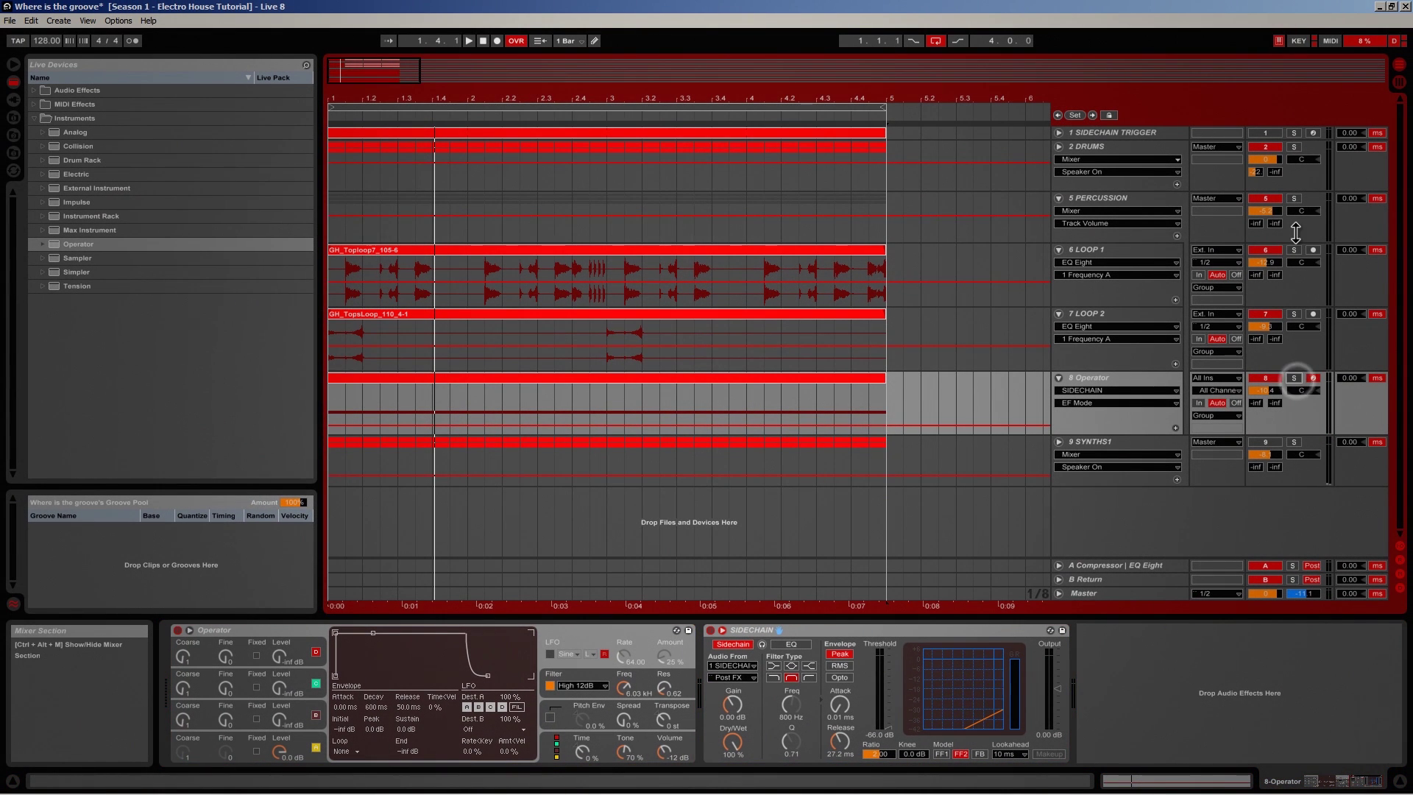
click(1297, 200)
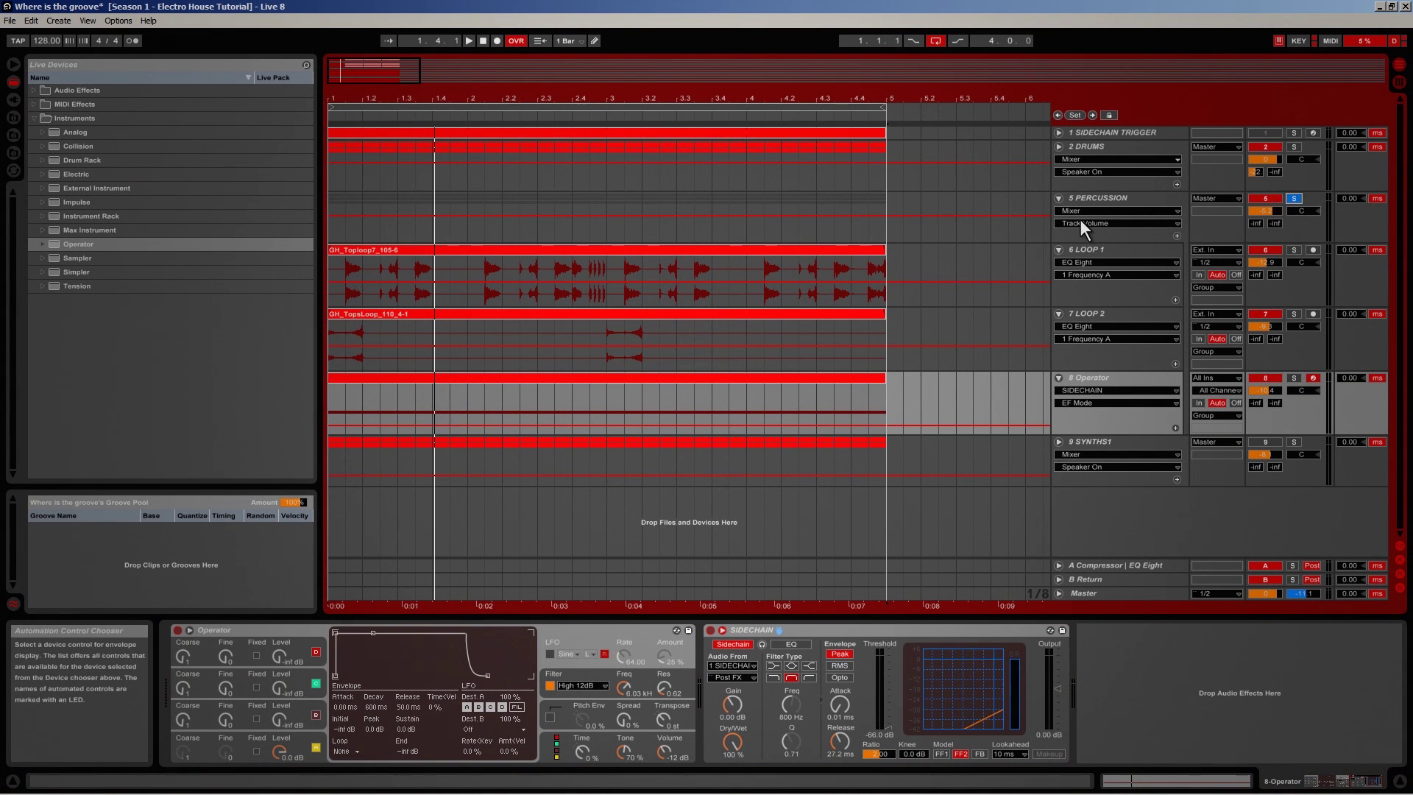
click(1099, 201)
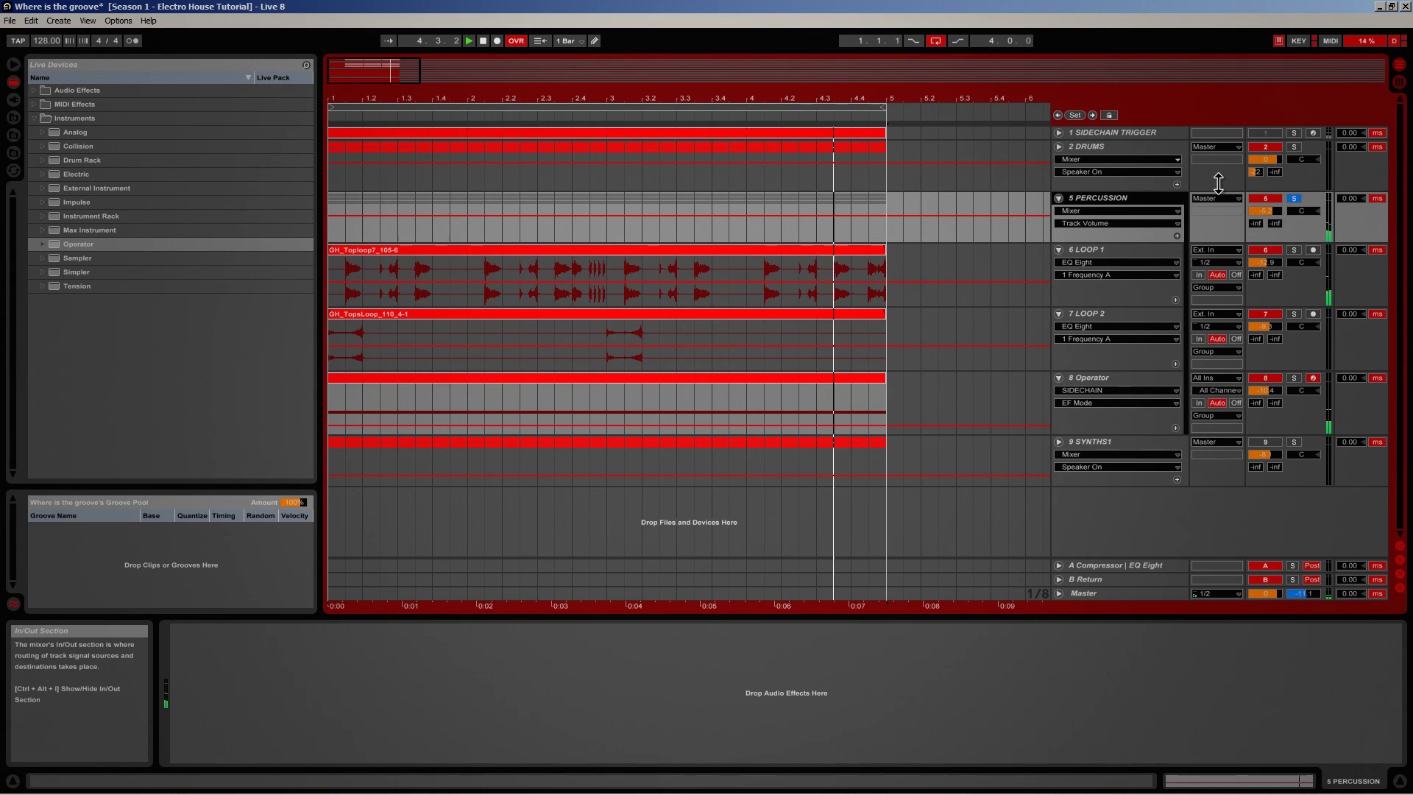
click(1294, 197)
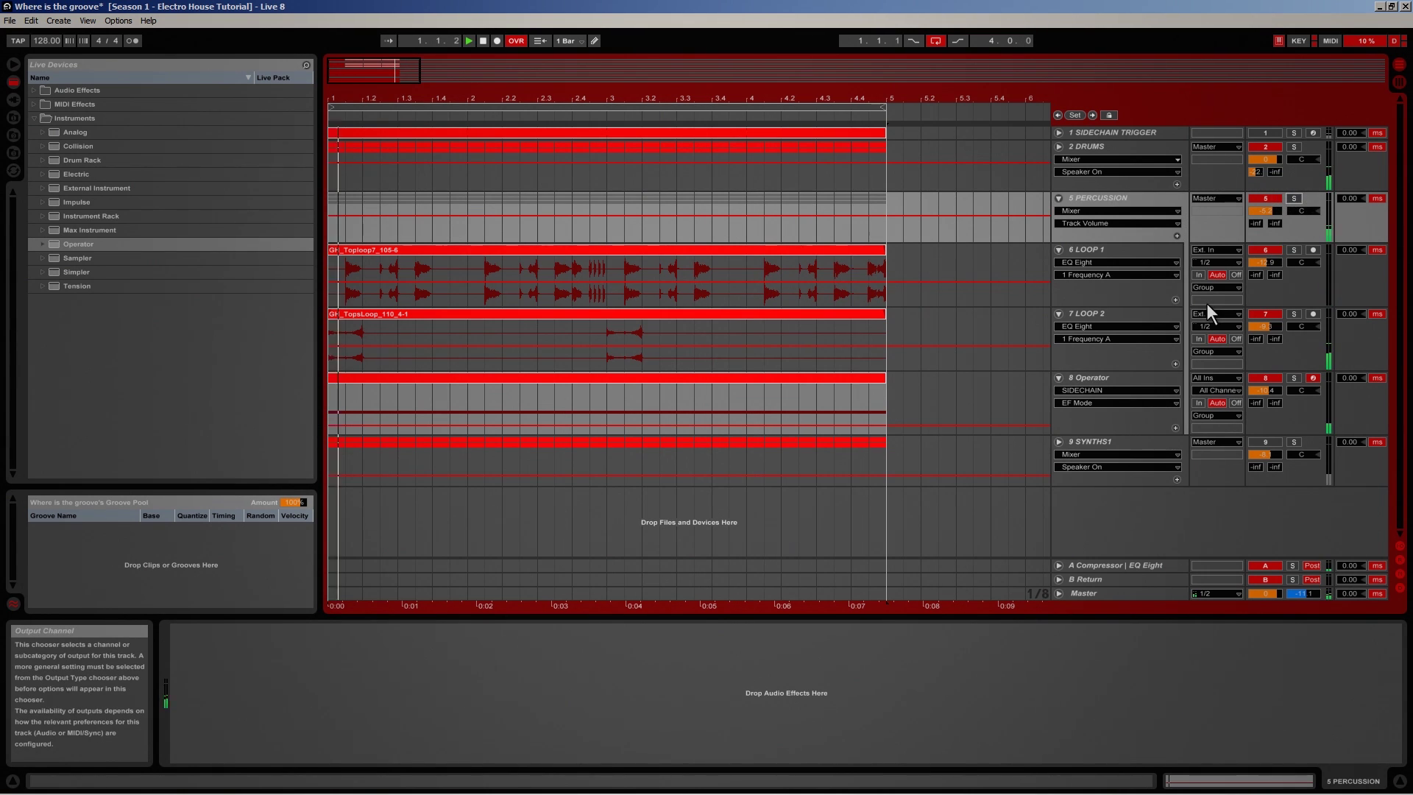
click(1131, 378)
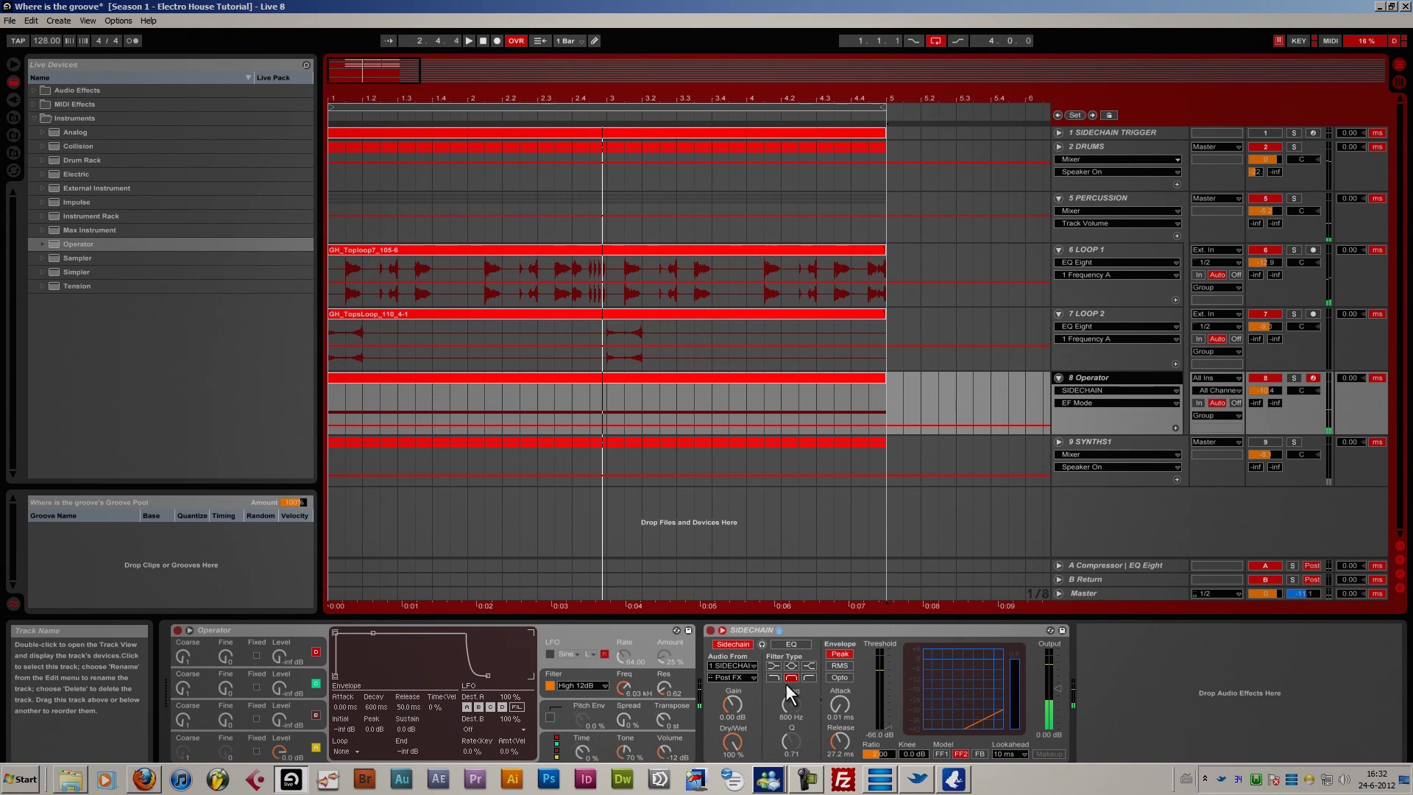
click(770, 780)
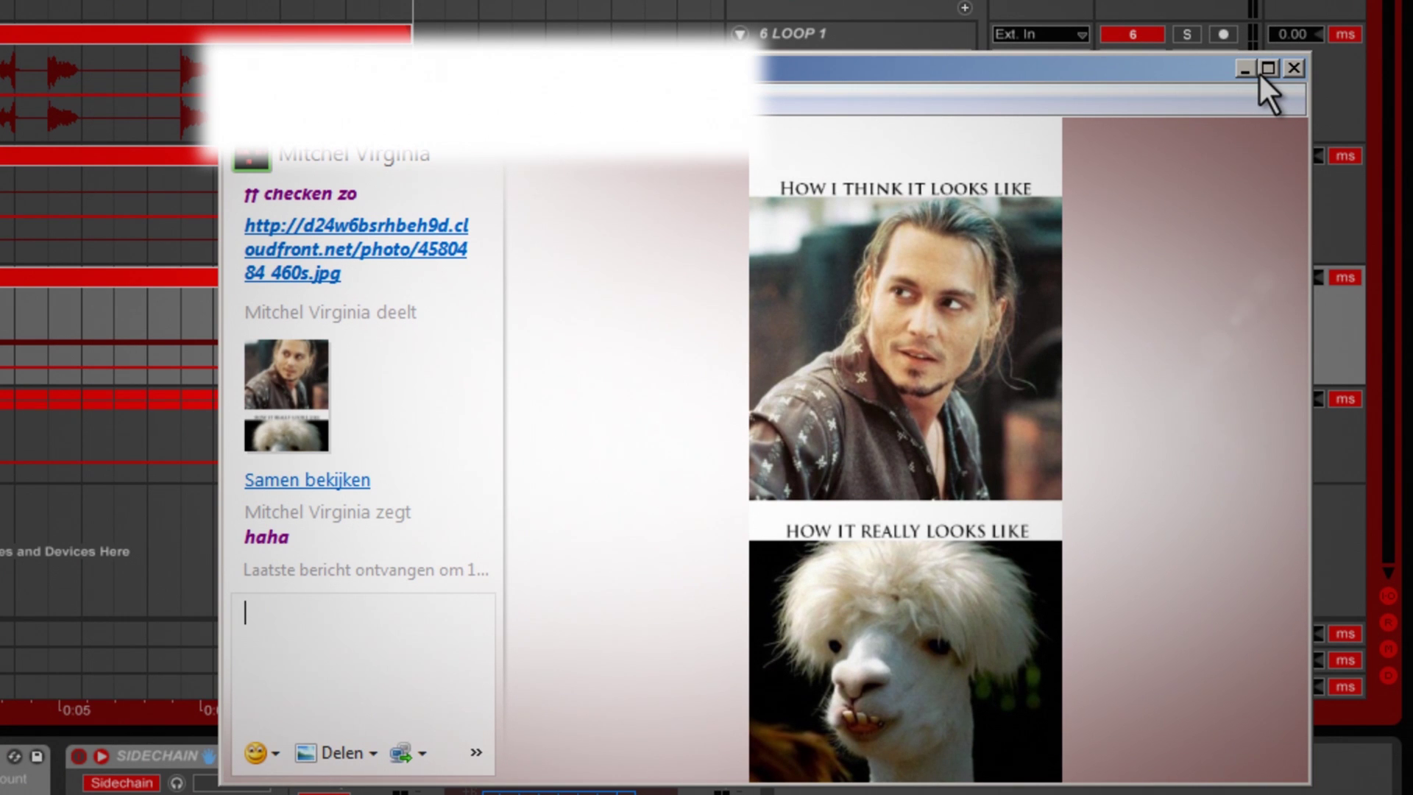
mouse_move(1119, 331)
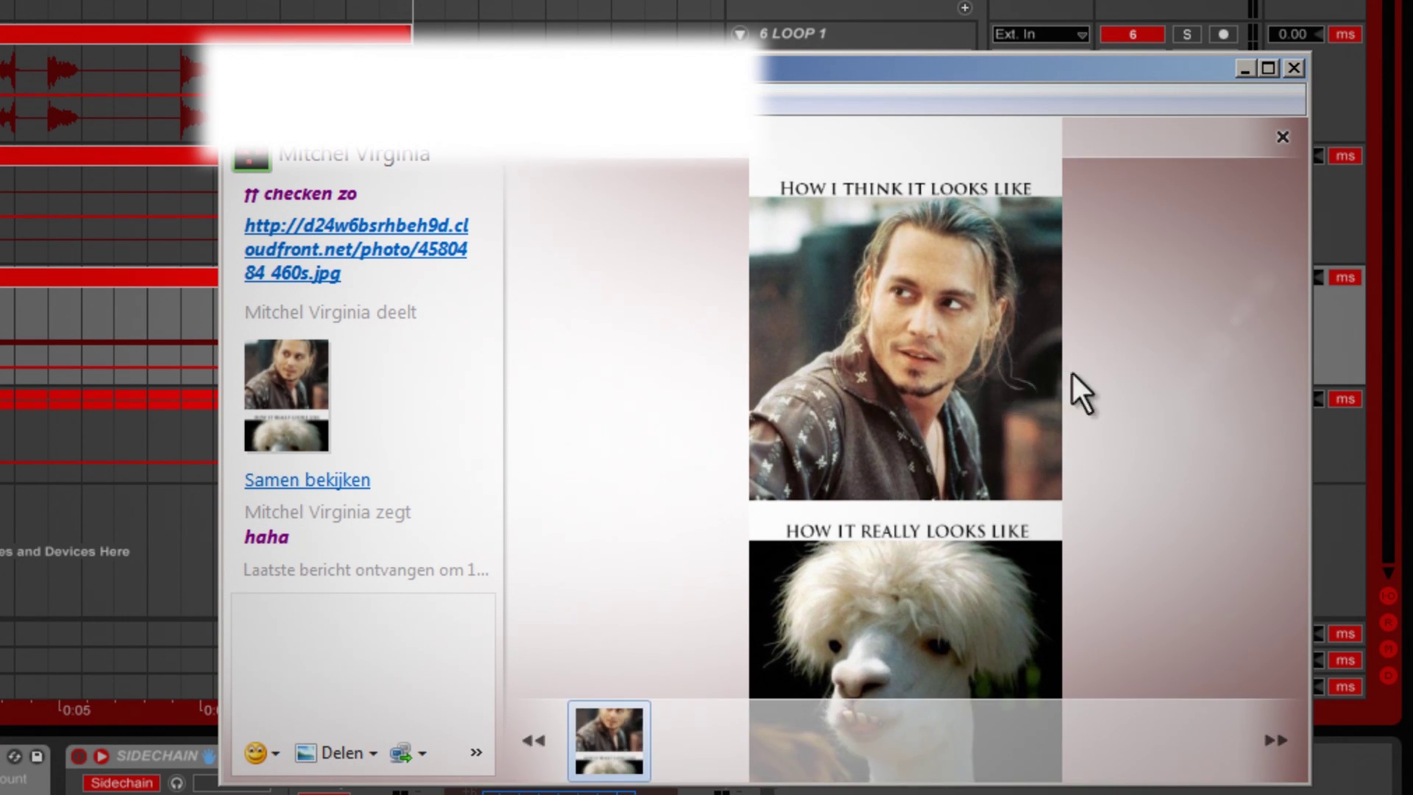
click(1243, 70)
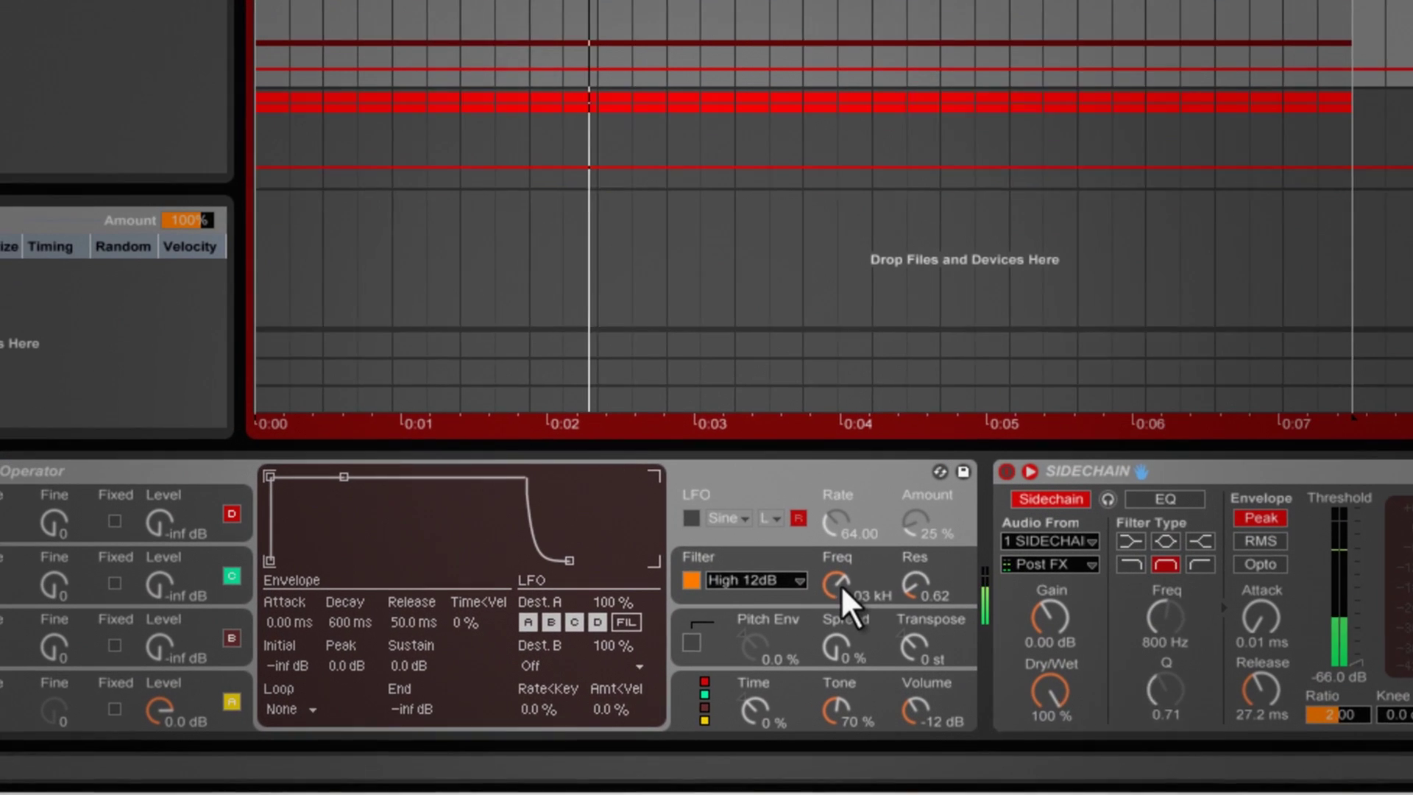
Solo the Operator track and compare the High SVF, High Ladder and High 24dB filter types on Operator, settling on High SVF
click(624, 651)
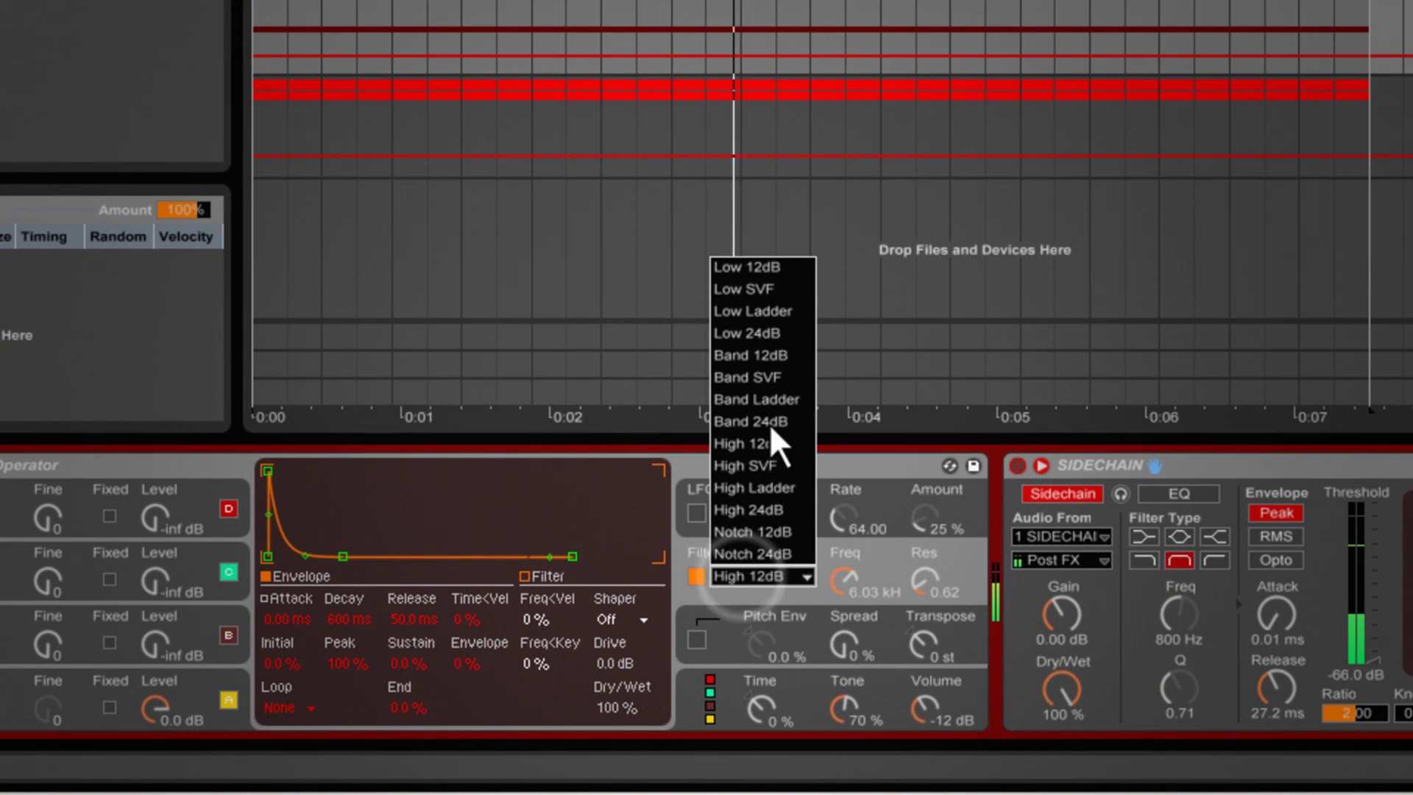
click(766, 462)
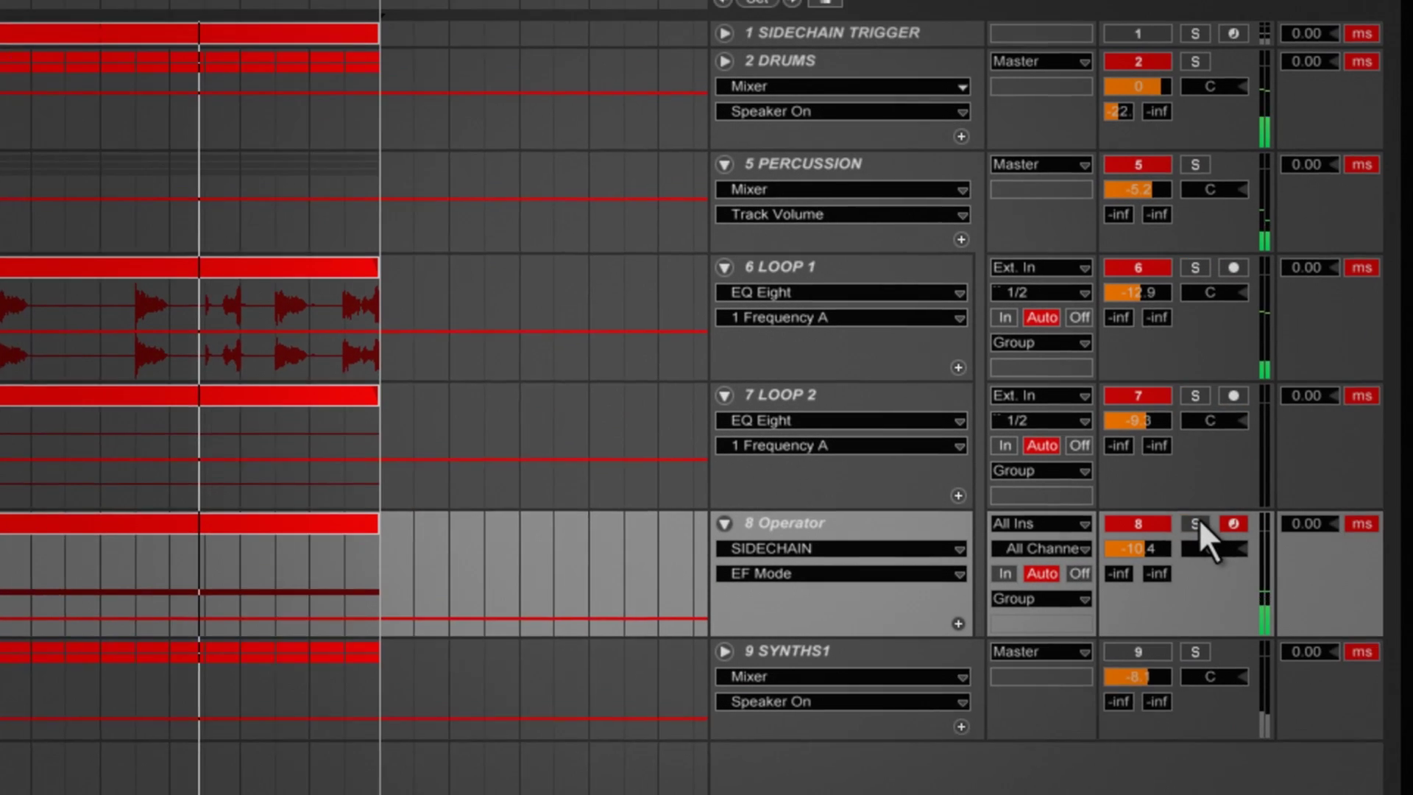
click(1177, 533)
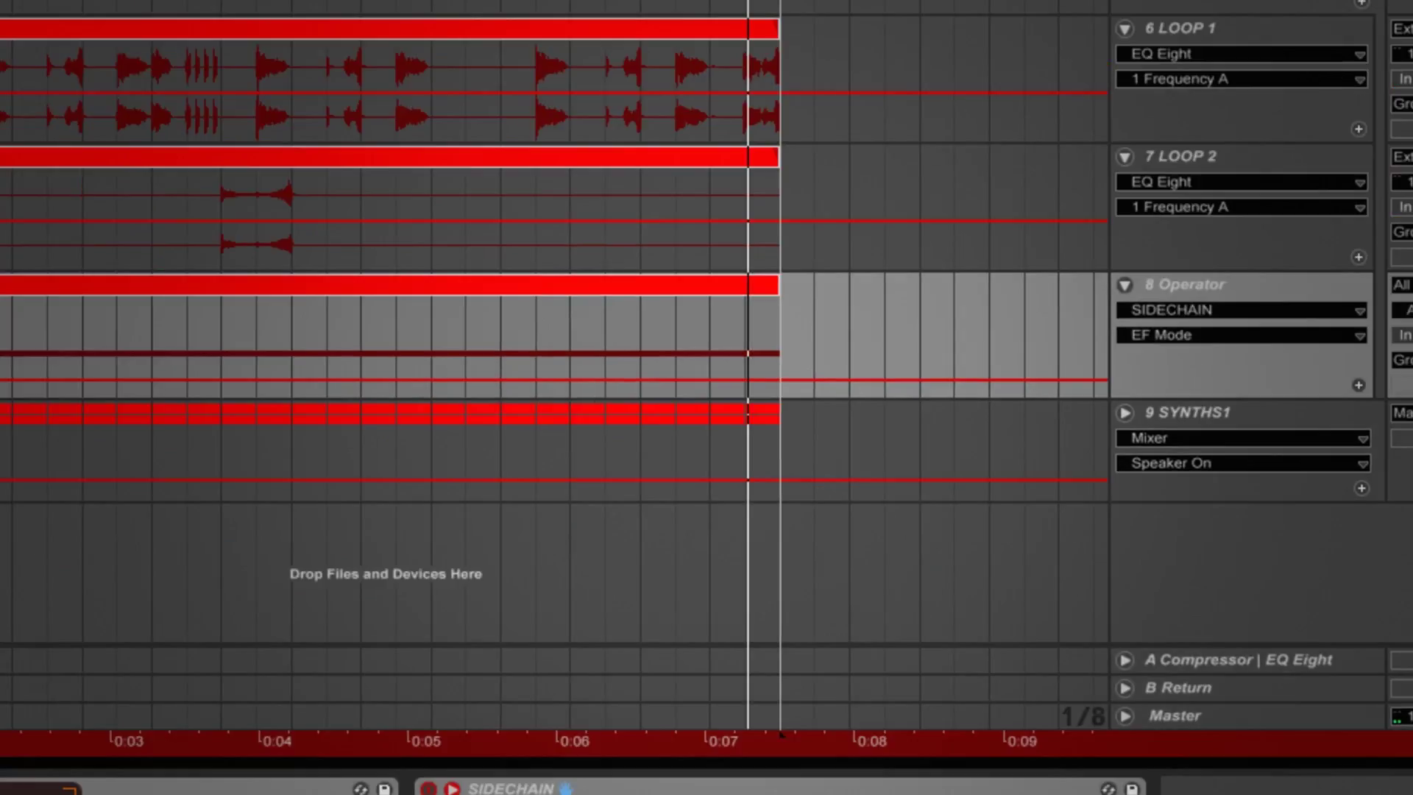
click(391, 790)
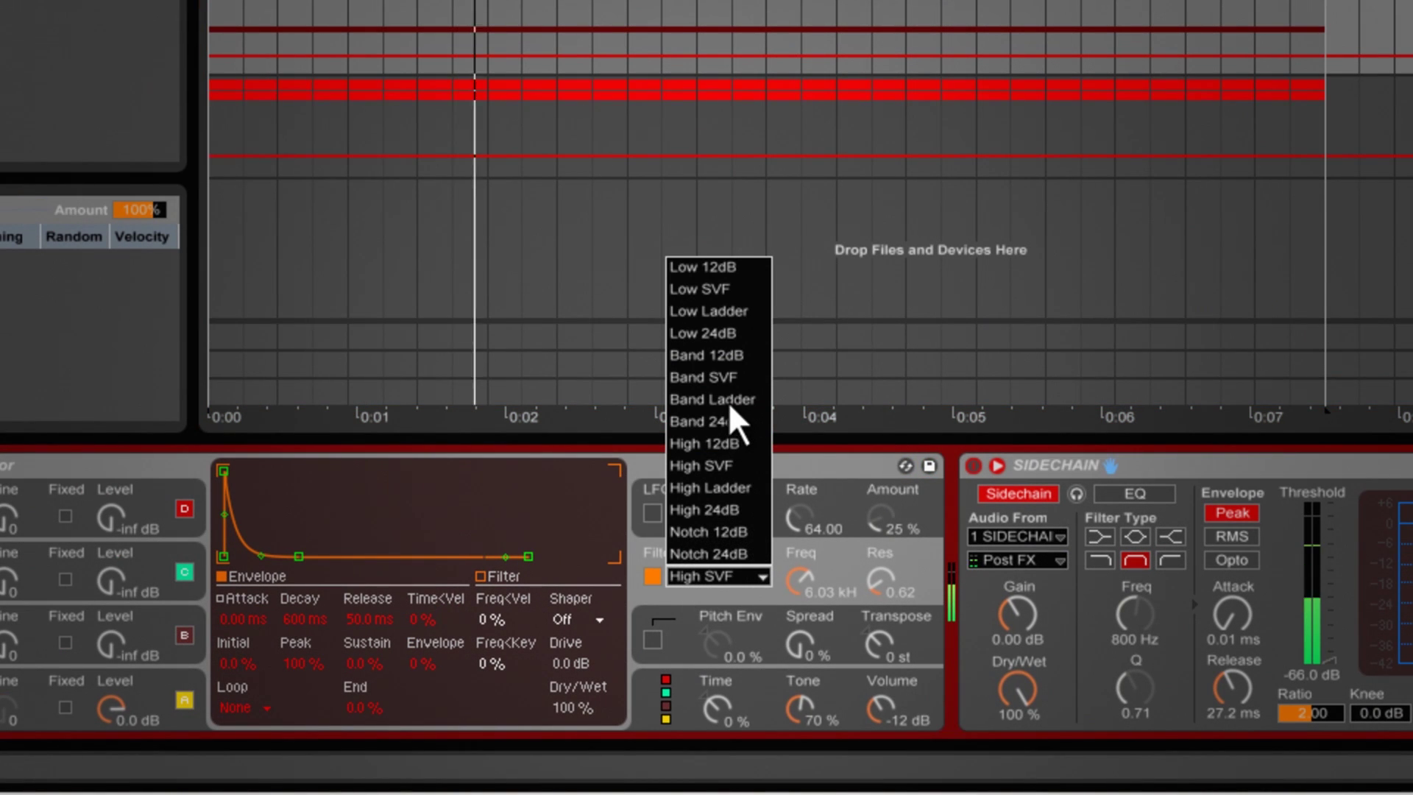
click(735, 485)
click(713, 578)
click(730, 507)
click(718, 576)
click(715, 465)
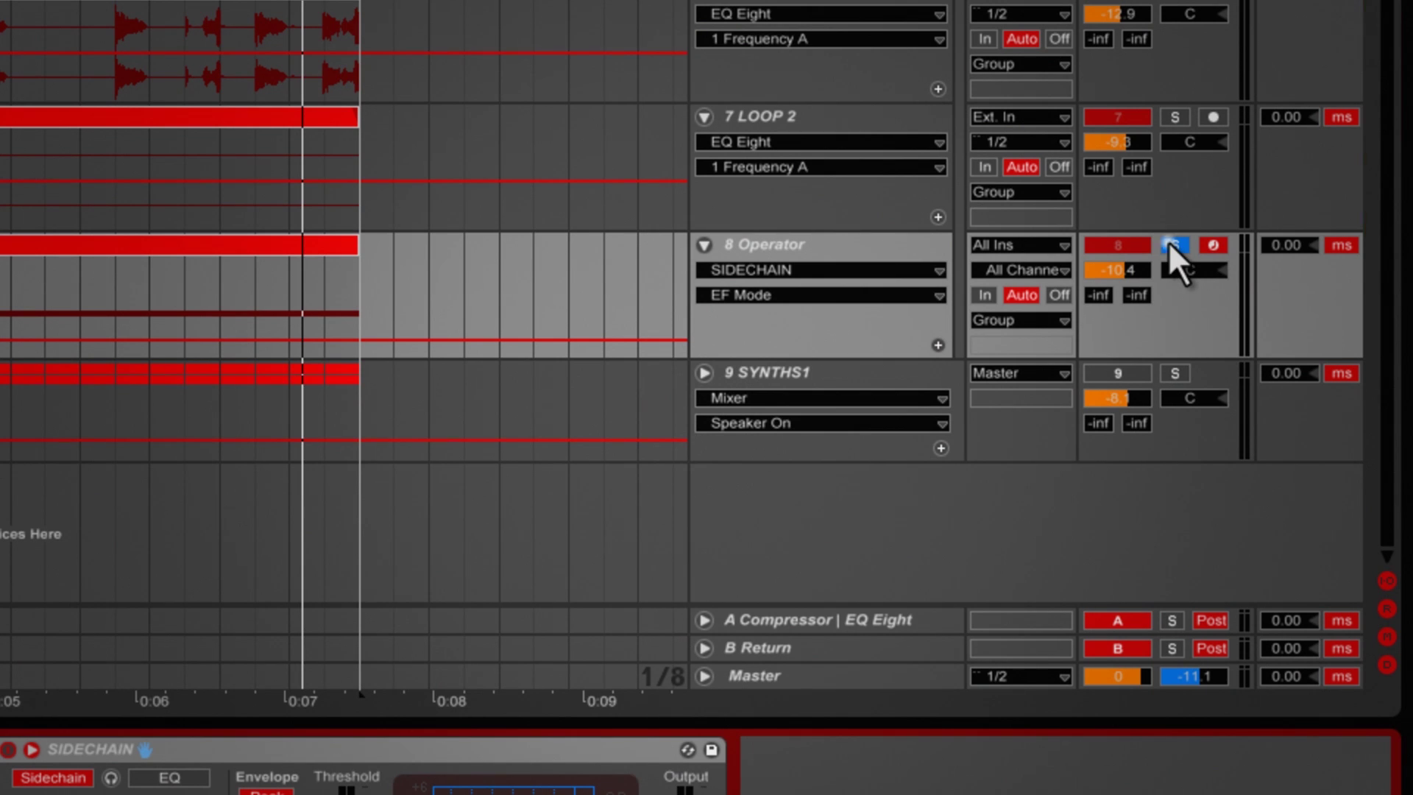
Unsolo the Operator track and lower its volume to -17.4 dB, switching the track off and on to compare in the mix
click(1170, 244)
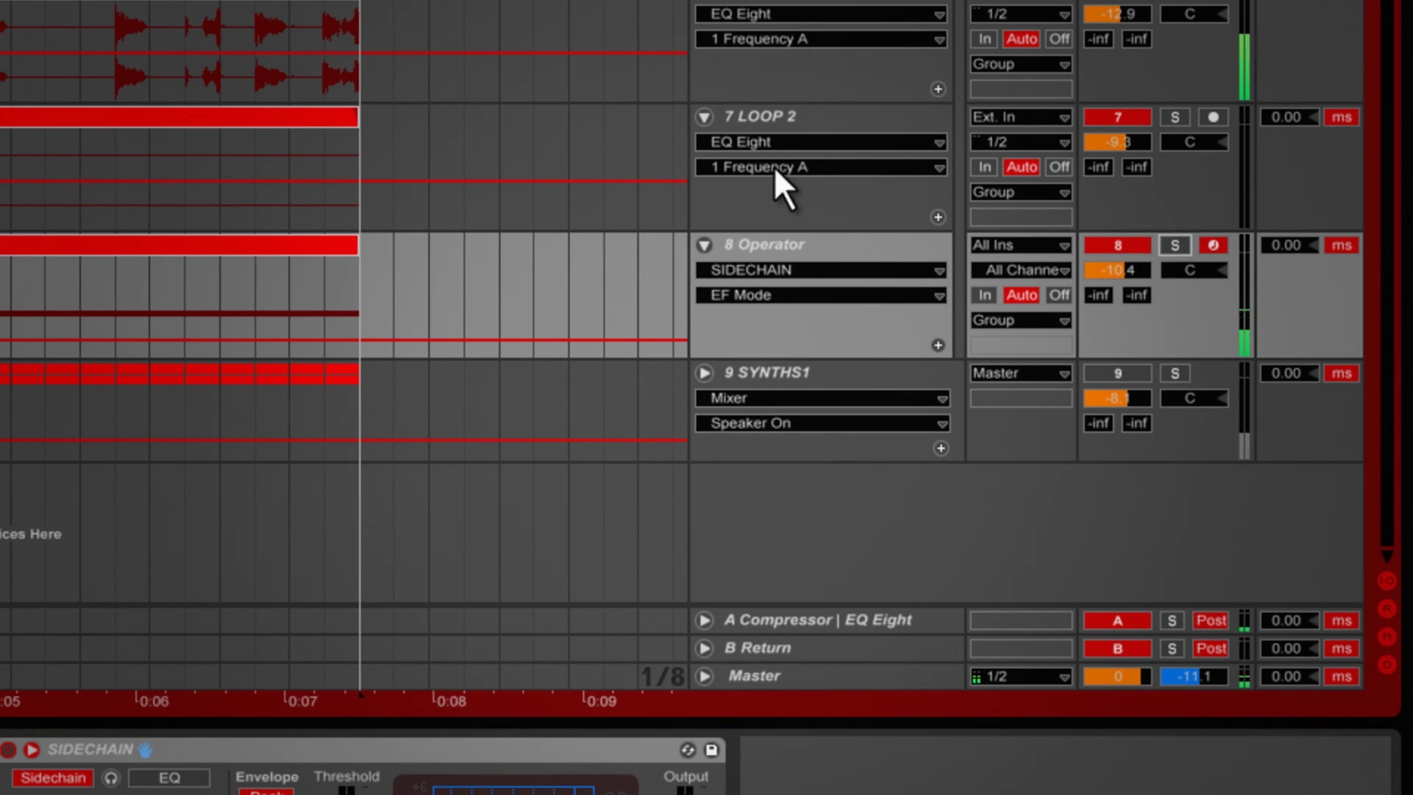
click(1128, 271)
drag(1127, 272, 1127, 267)
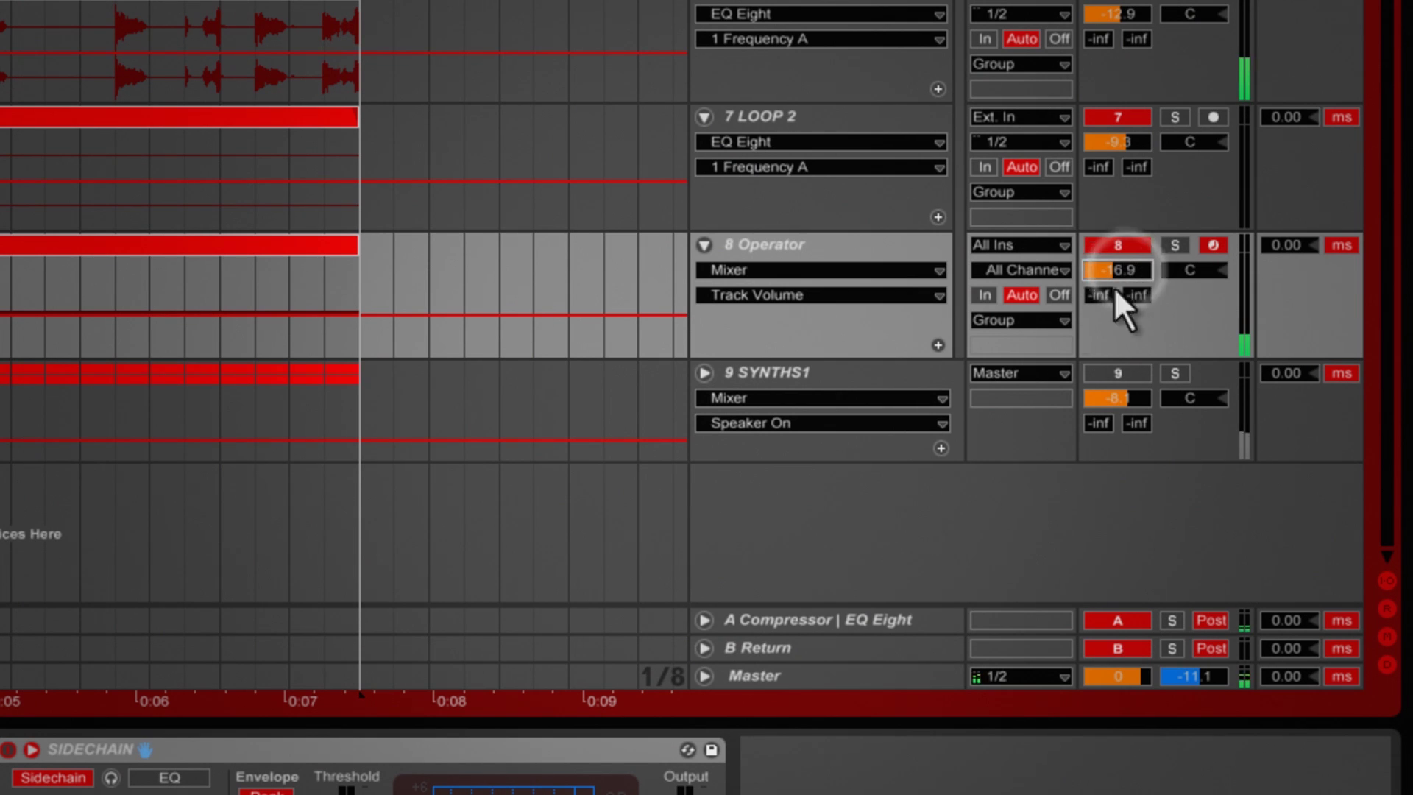
click(1114, 240)
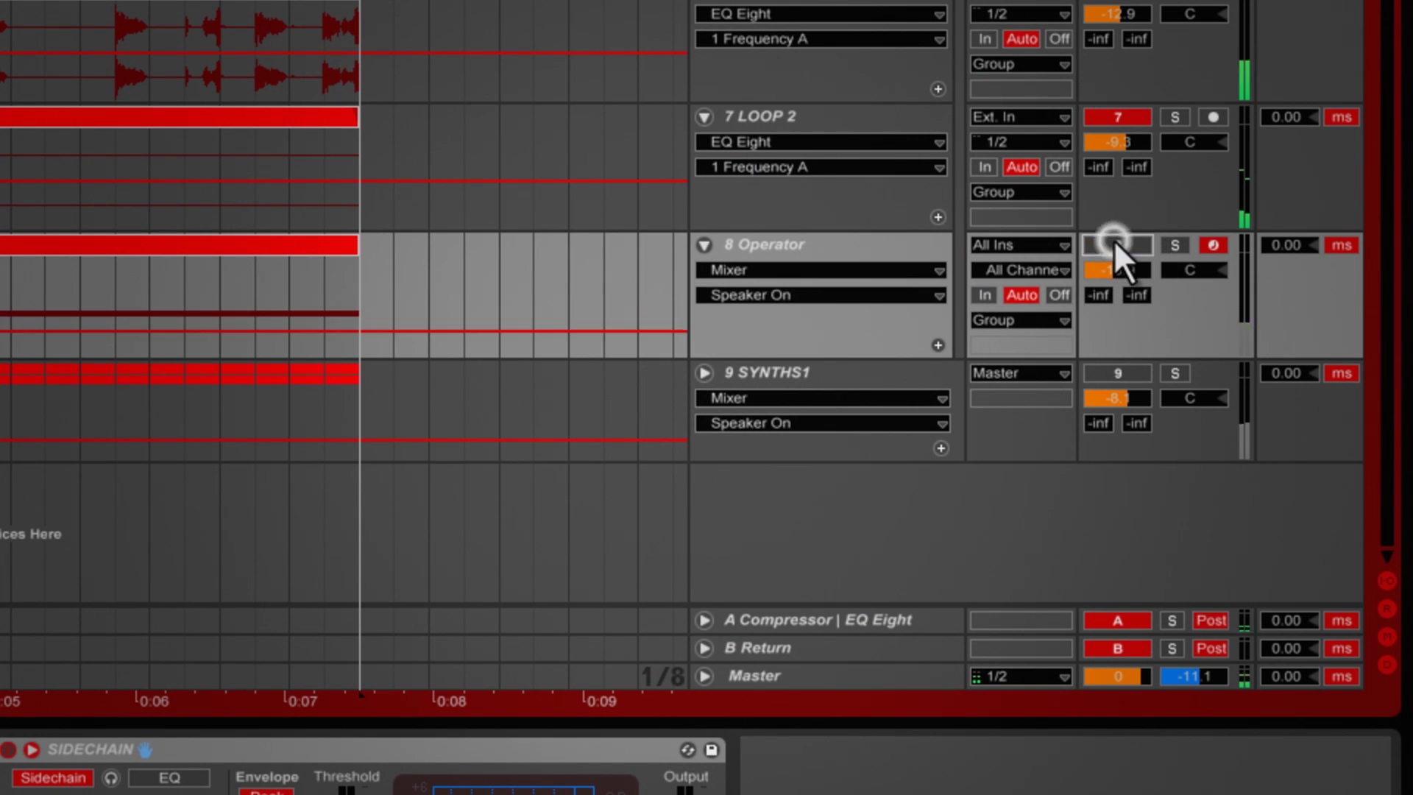
click(1114, 239)
drag(1129, 277, 1127, 269)
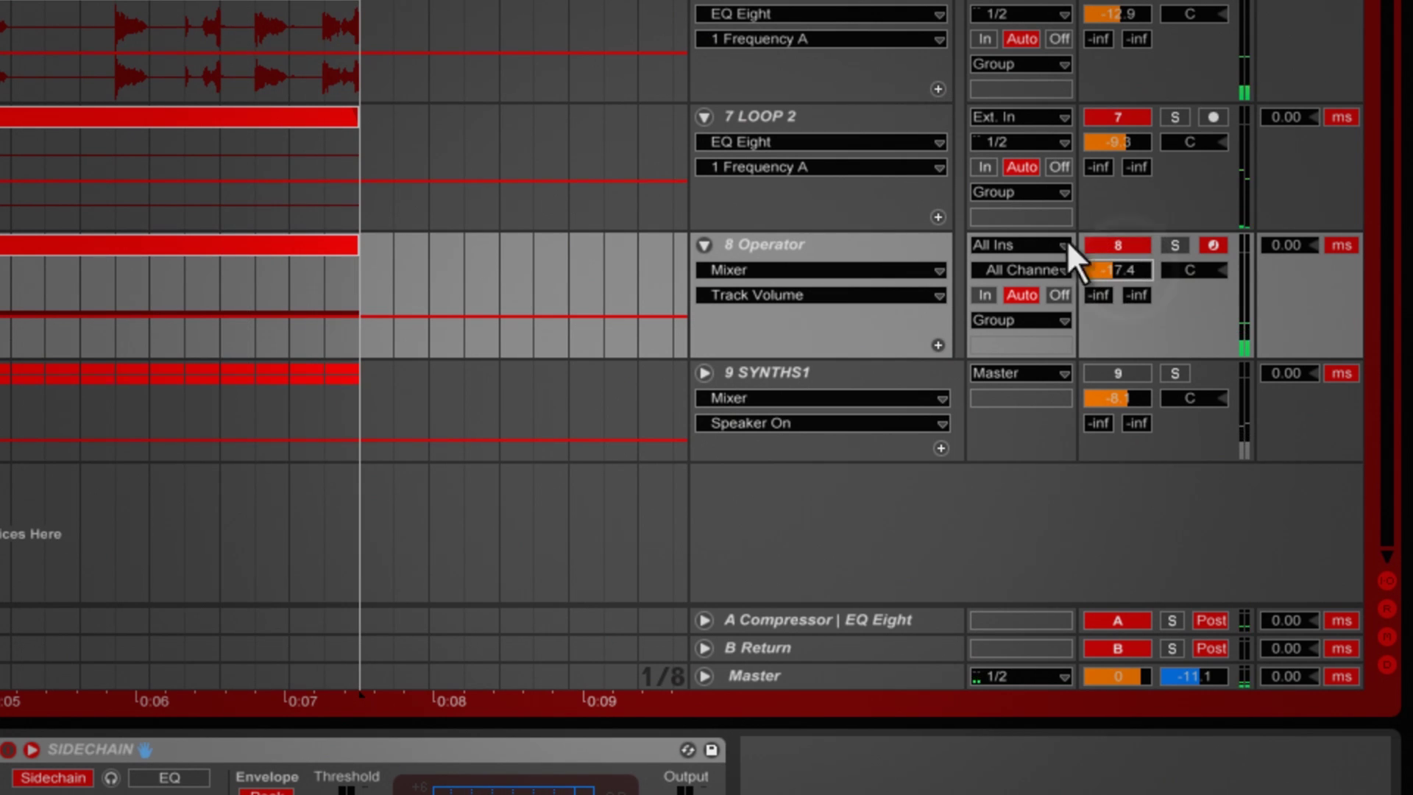
Solo the Operator track and insert a Chorus audio effect between Operator and SIDECHAIN
click(833, 265)
click(815, 232)
click(1163, 244)
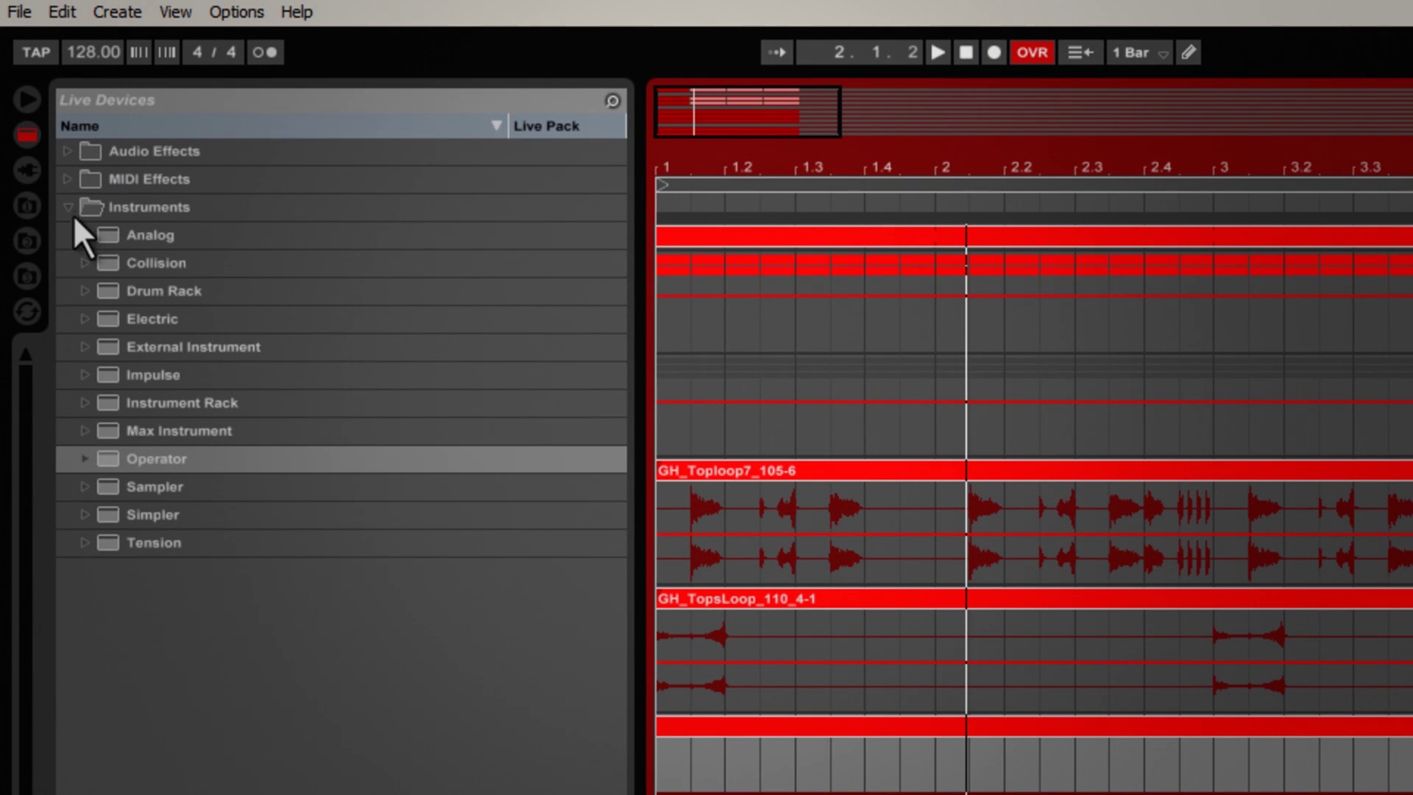
click(70, 209)
click(69, 151)
click(160, 346)
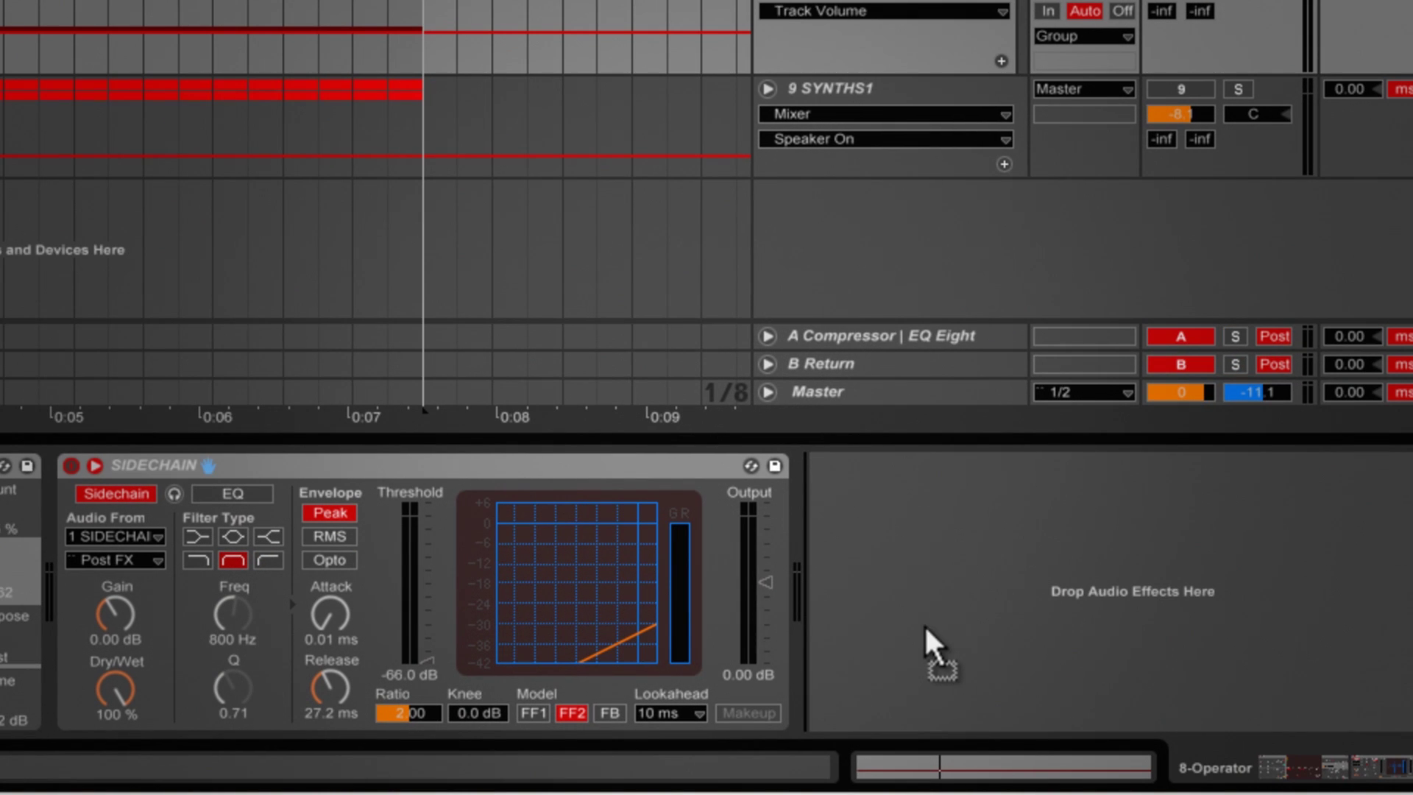
drag(924, 624, 118, 658)
Set the Chorus modulation amount to 0.07 ms, rate to 0.62 Hz and Dry/Wet to 100 % while auditioning the noise
mouse_move(294, 607)
mouse_down()
mouse_move(320, 624)
mouse_move(315, 607)
mouse_up()
drag(434, 687, 435, 685)
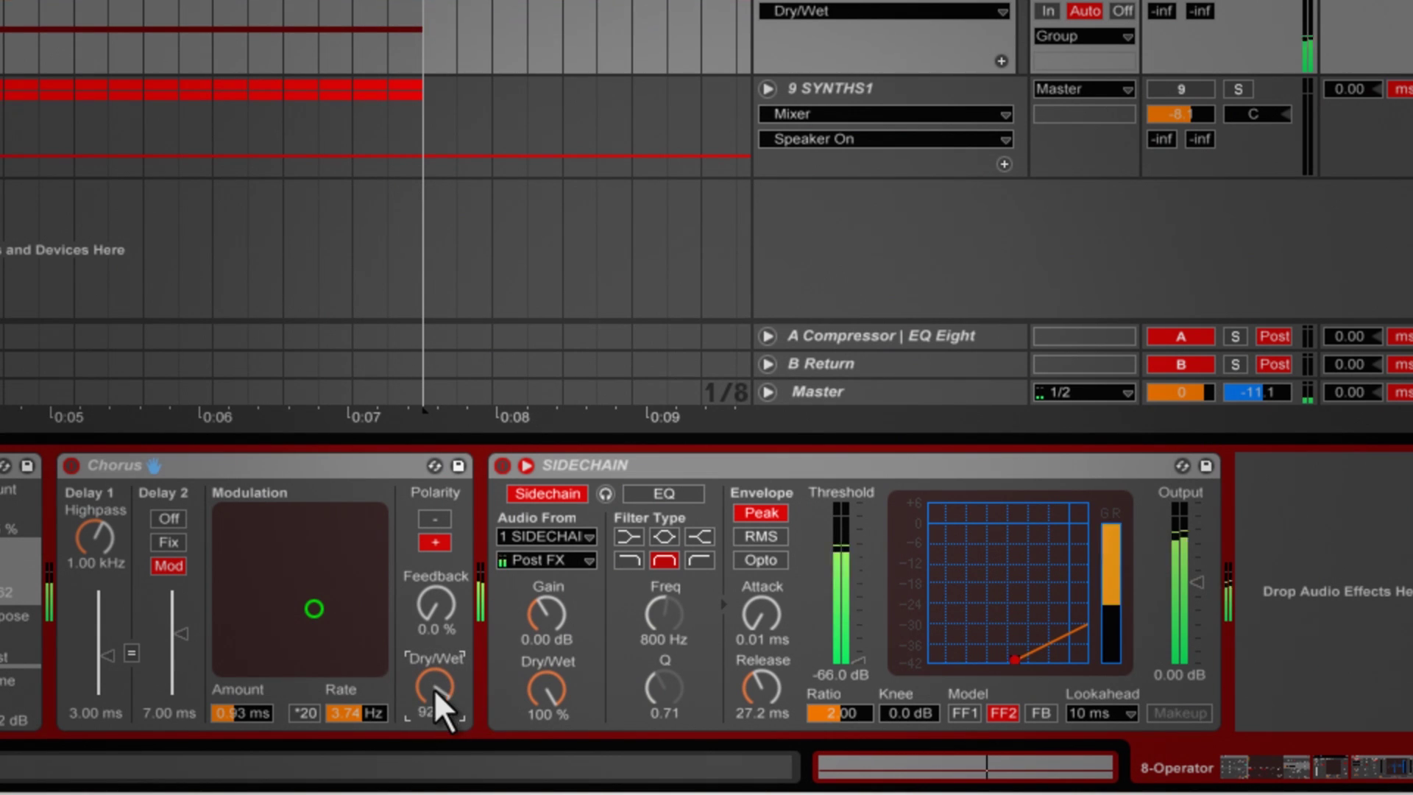
drag(310, 599, 267, 631)
drag(451, 685, 452, 682)
drag(264, 633, 254, 651)
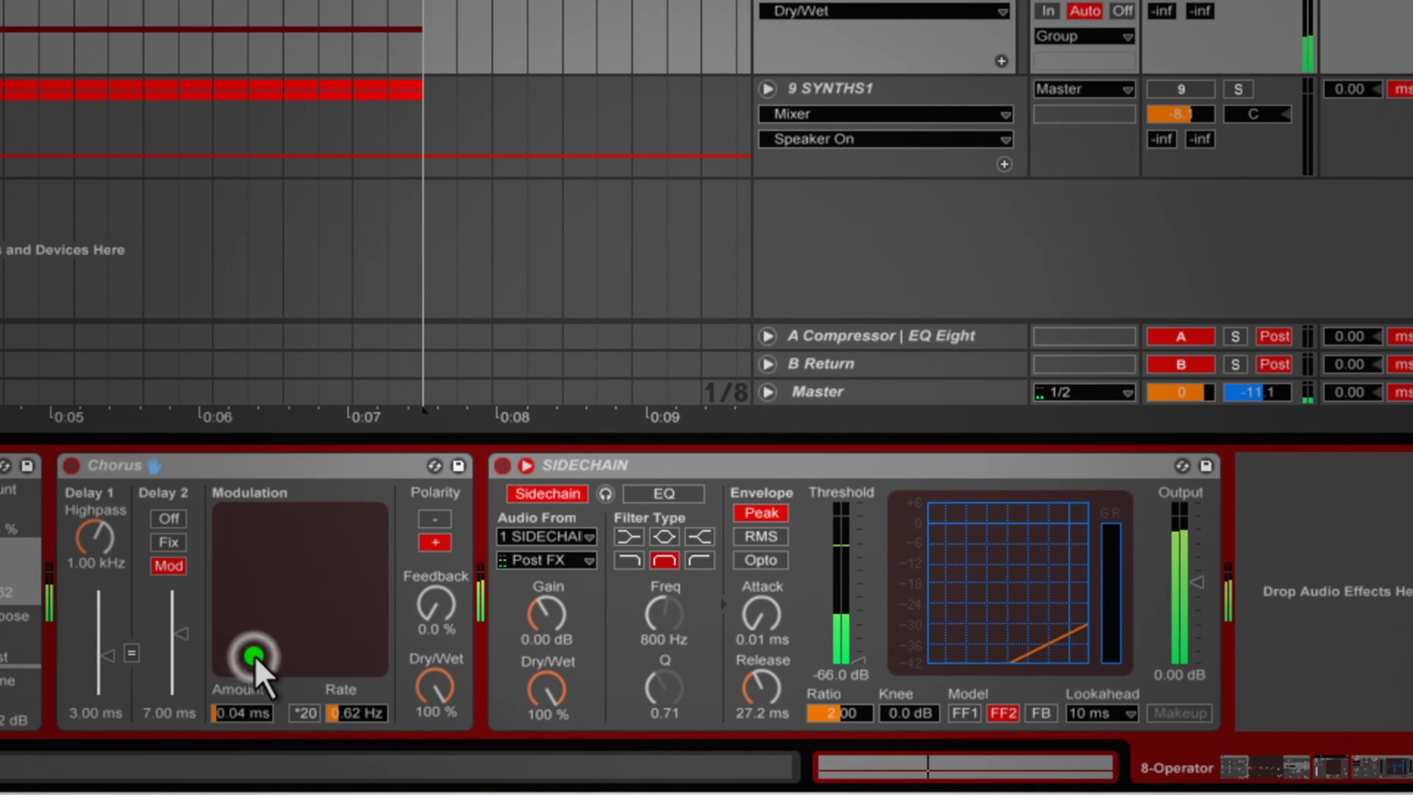
click(436, 682)
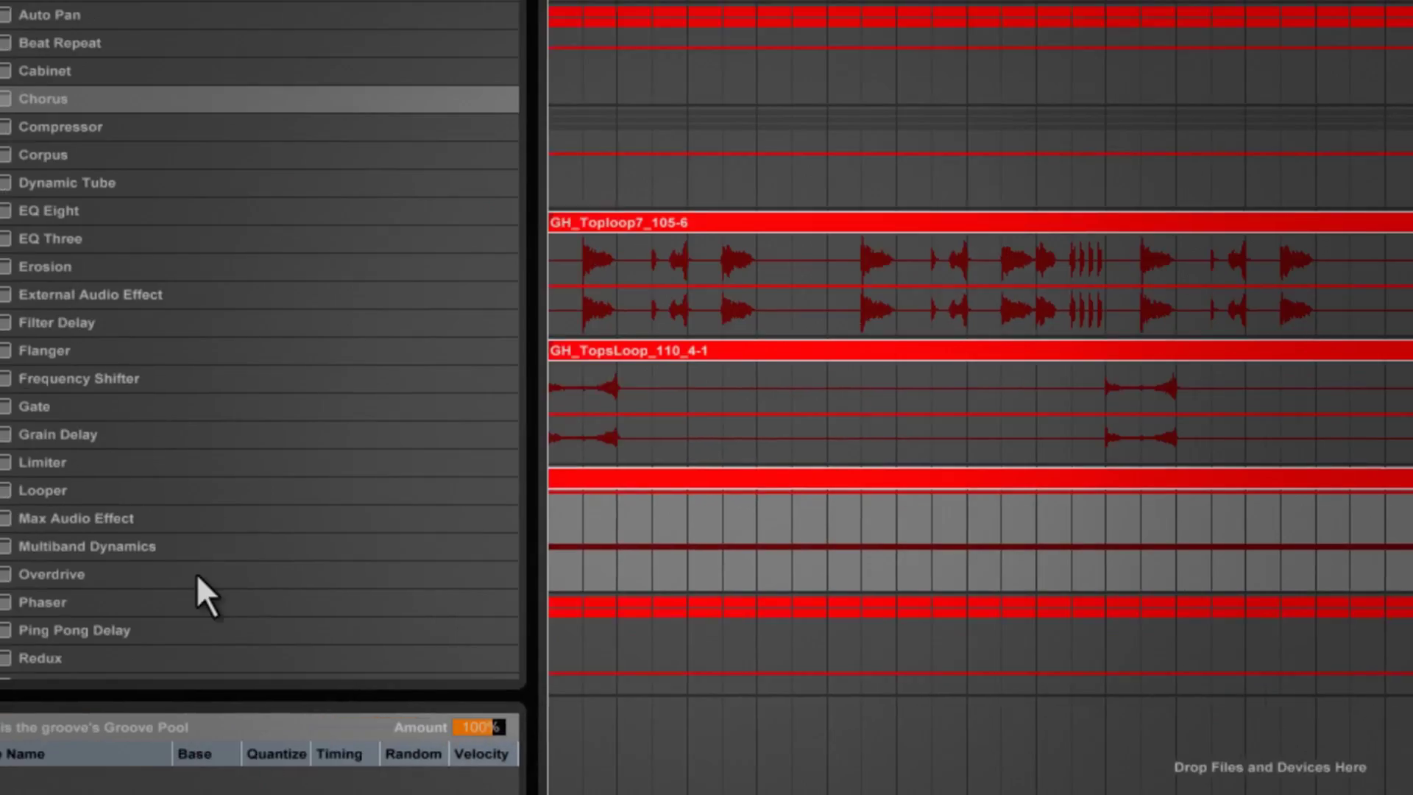
Try a Utility device between Chorus and SIDECHAIN with its width at 200 % and 197 %, and delete it
scroll(196, 573, down, 5)
drag(153, 607, 727, 533)
drag(780, 681, 781, 680)
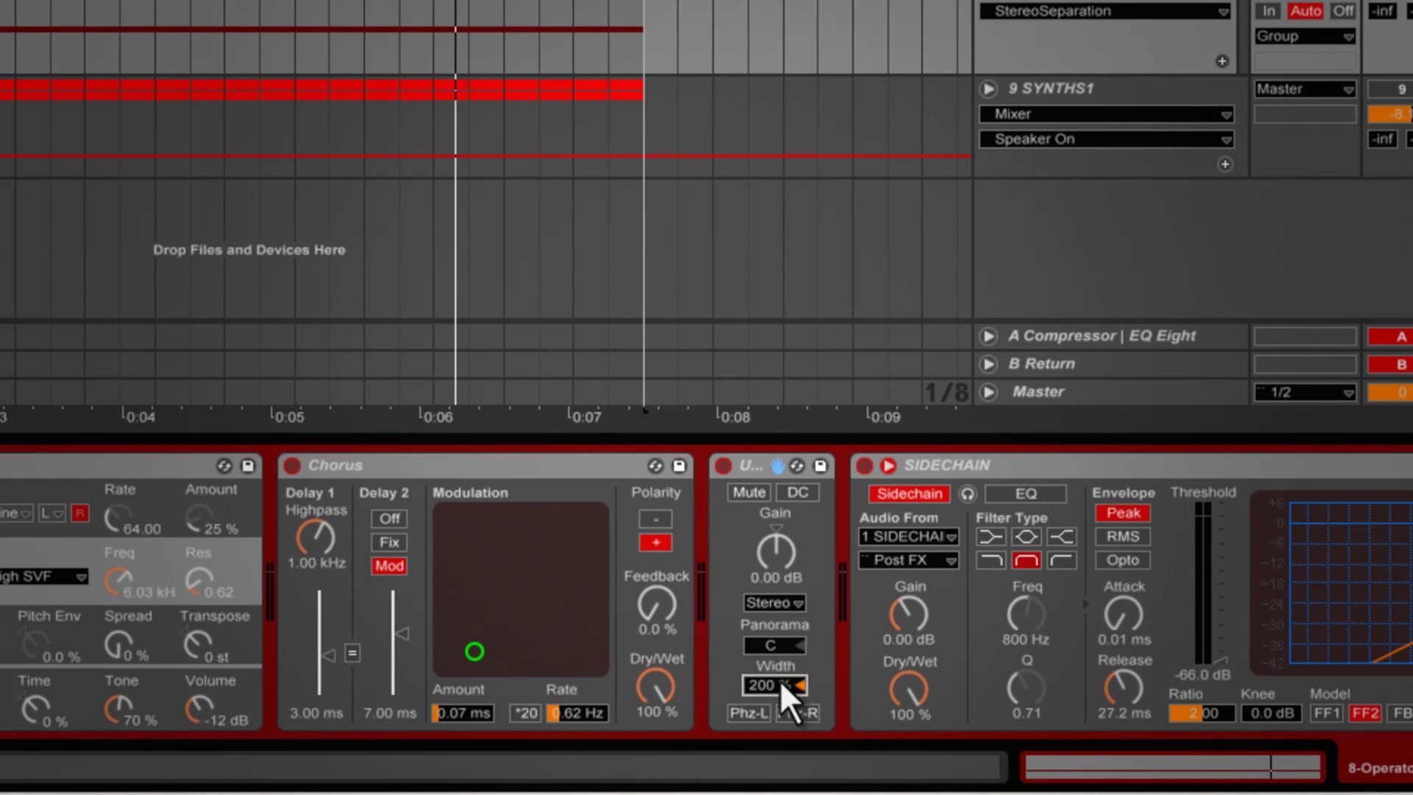
key(space)
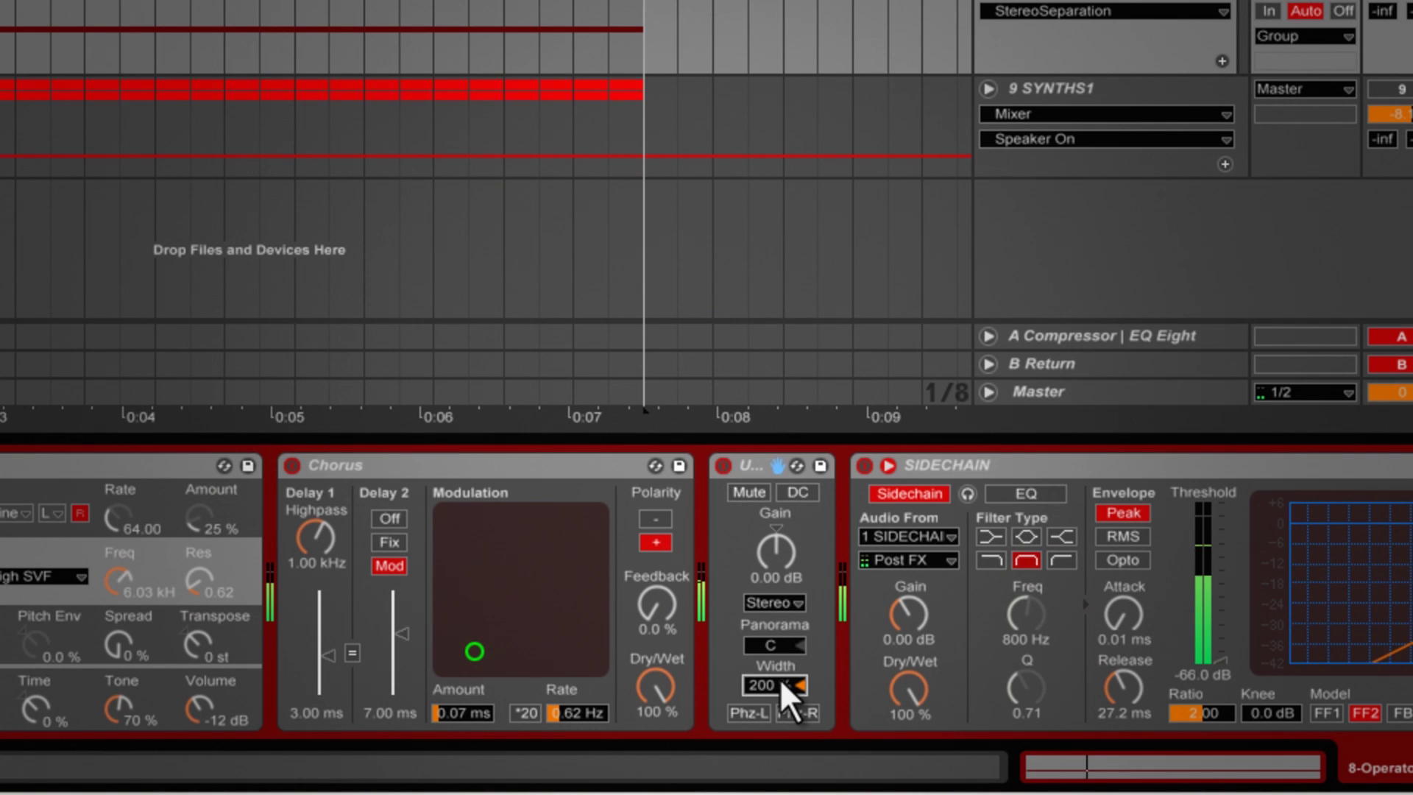
drag(775, 682, 775, 671)
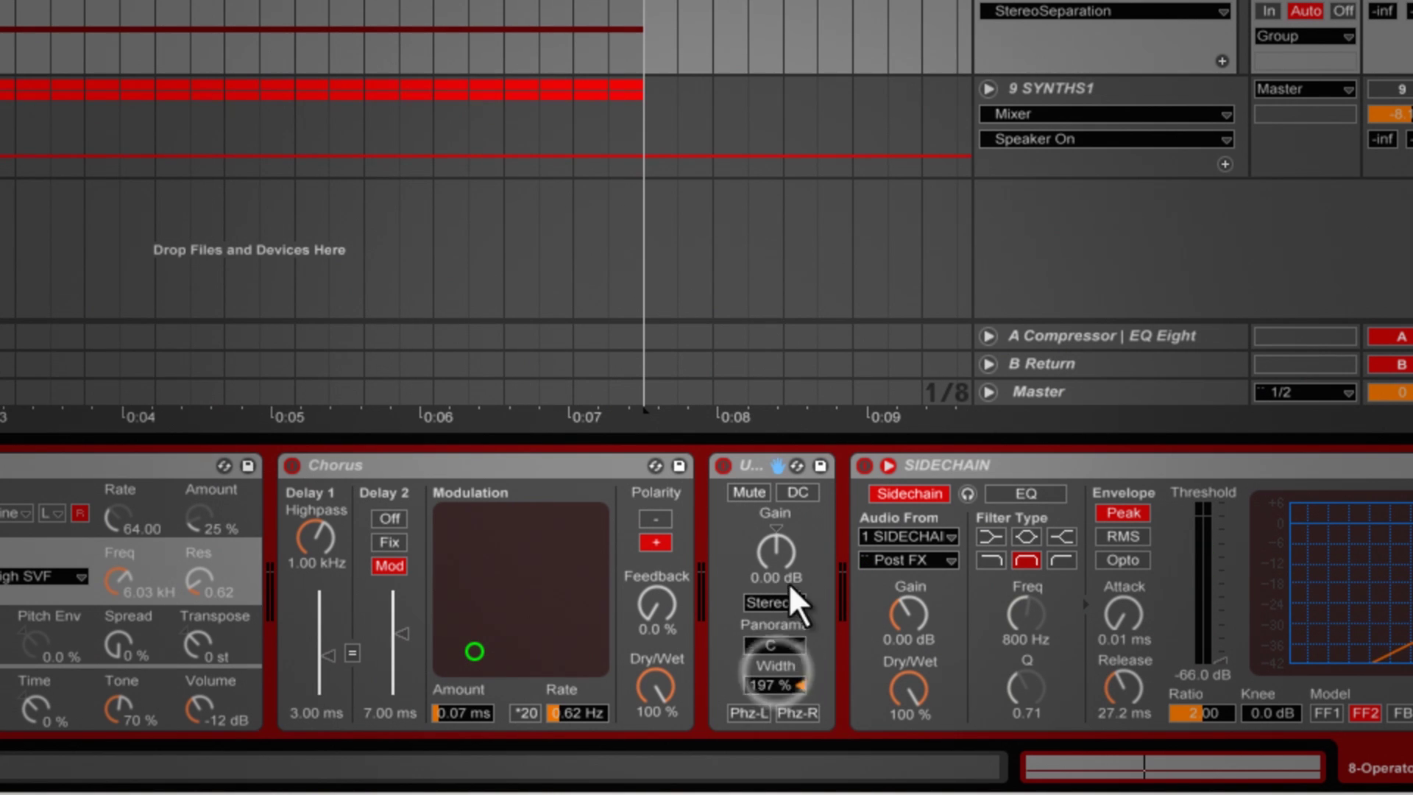
click(765, 459)
key(Delete)
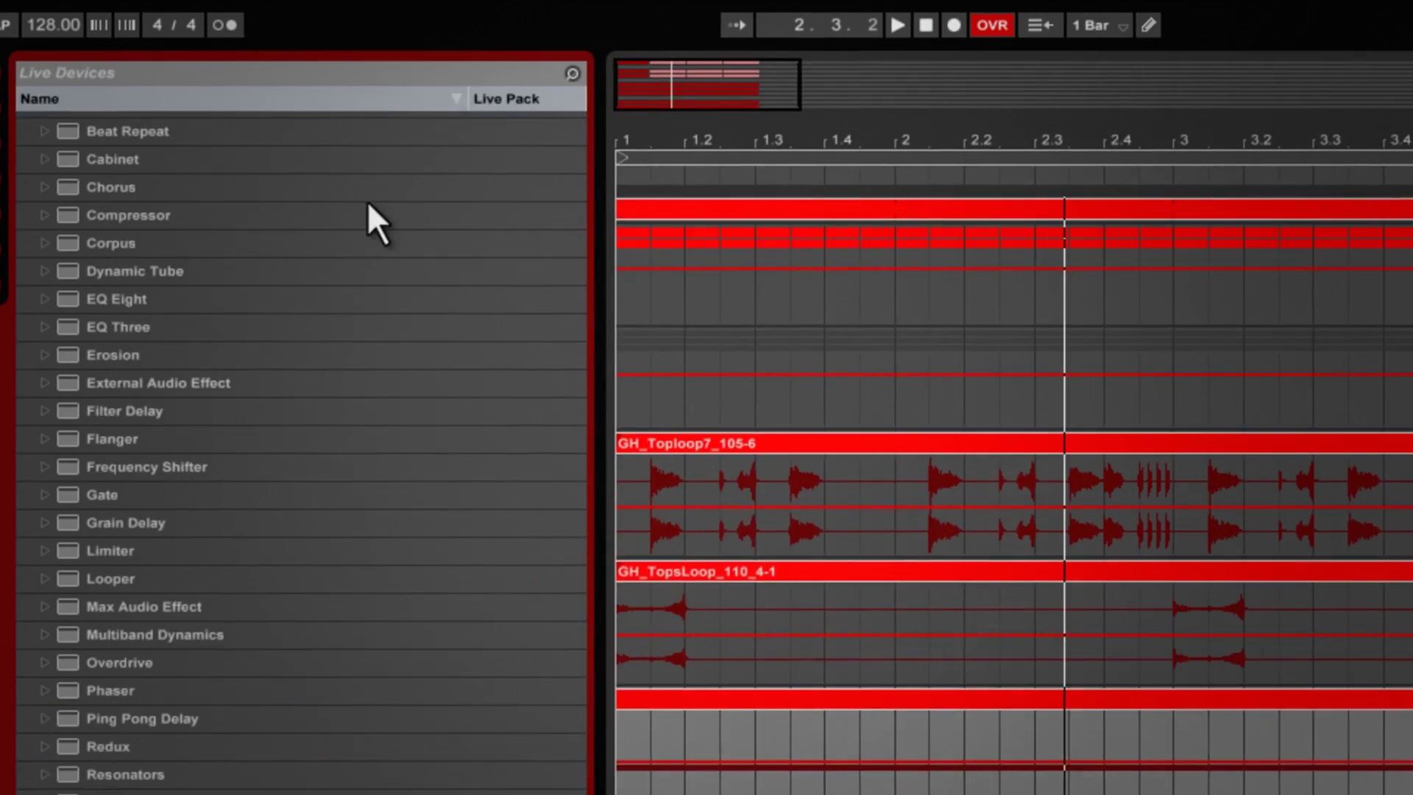
Insert an empty Audio Effect Rack between Chorus and SIDECHAIN on the Operator track
scroll(368, 200, up, 3)
click(206, 206)
drag(160, 209, 663, 585)
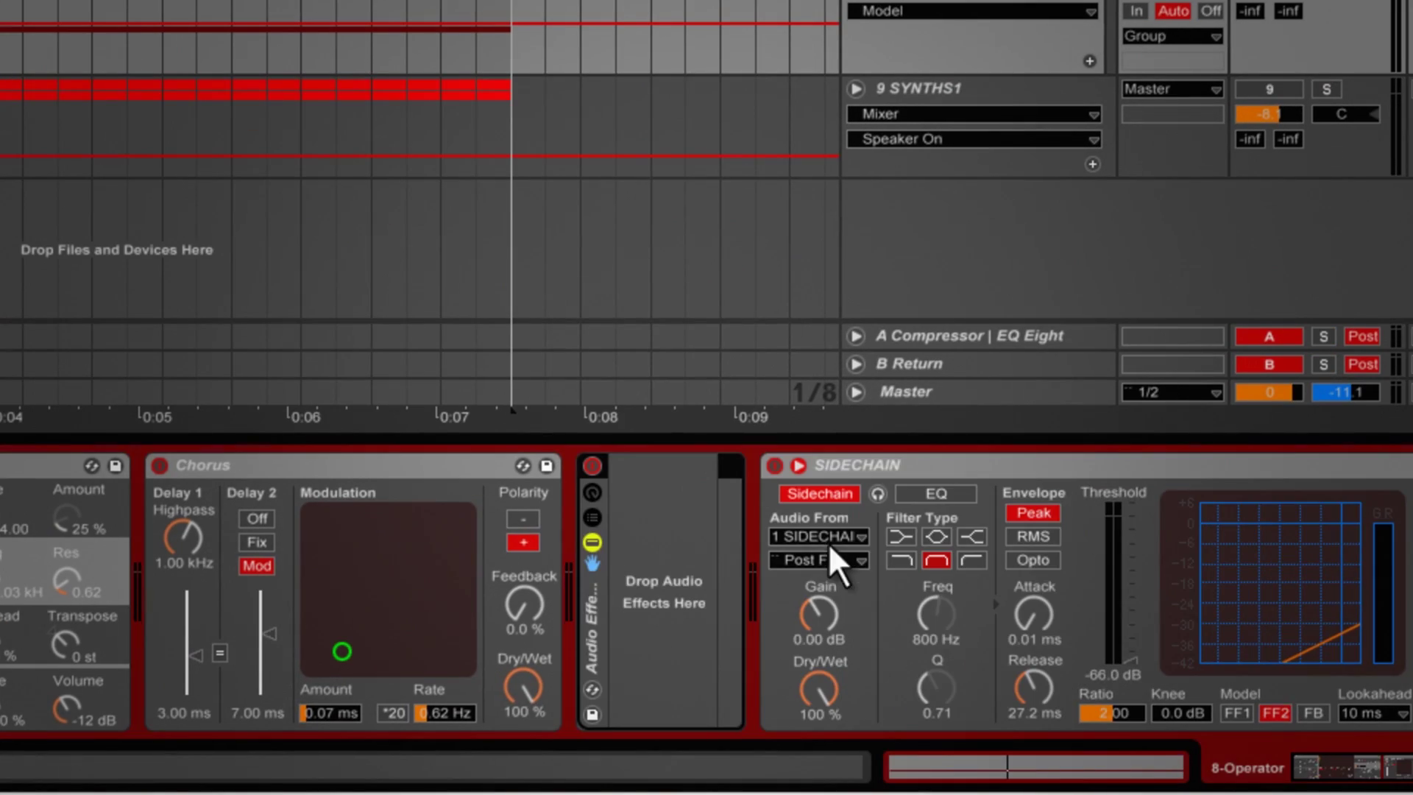
Create two chains in the Audio Effect Rack and pan one to 50L and the other to 50R
click(604, 533)
right_click(731, 566)
click(778, 618)
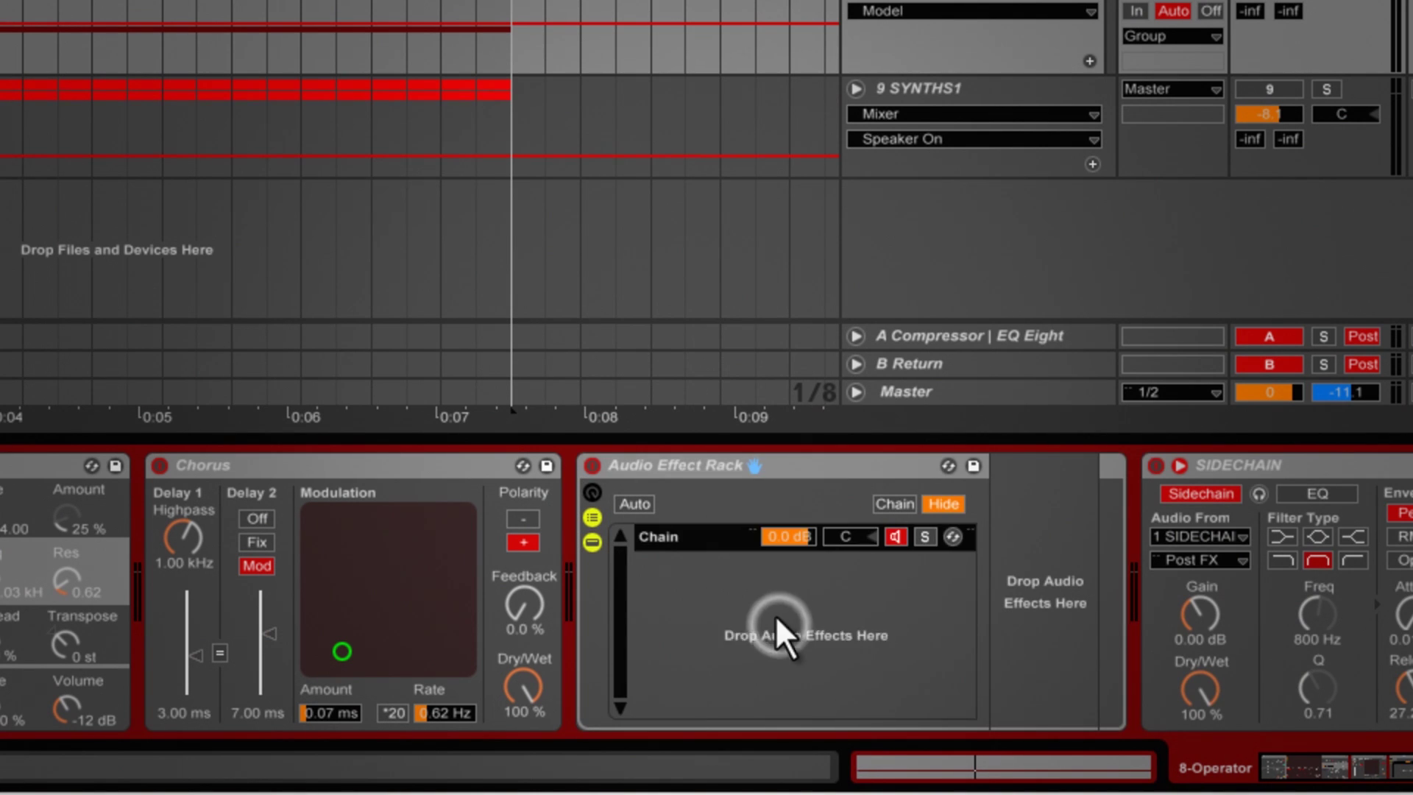
right_click(778, 623)
click(829, 655)
drag(855, 536, 846, 559)
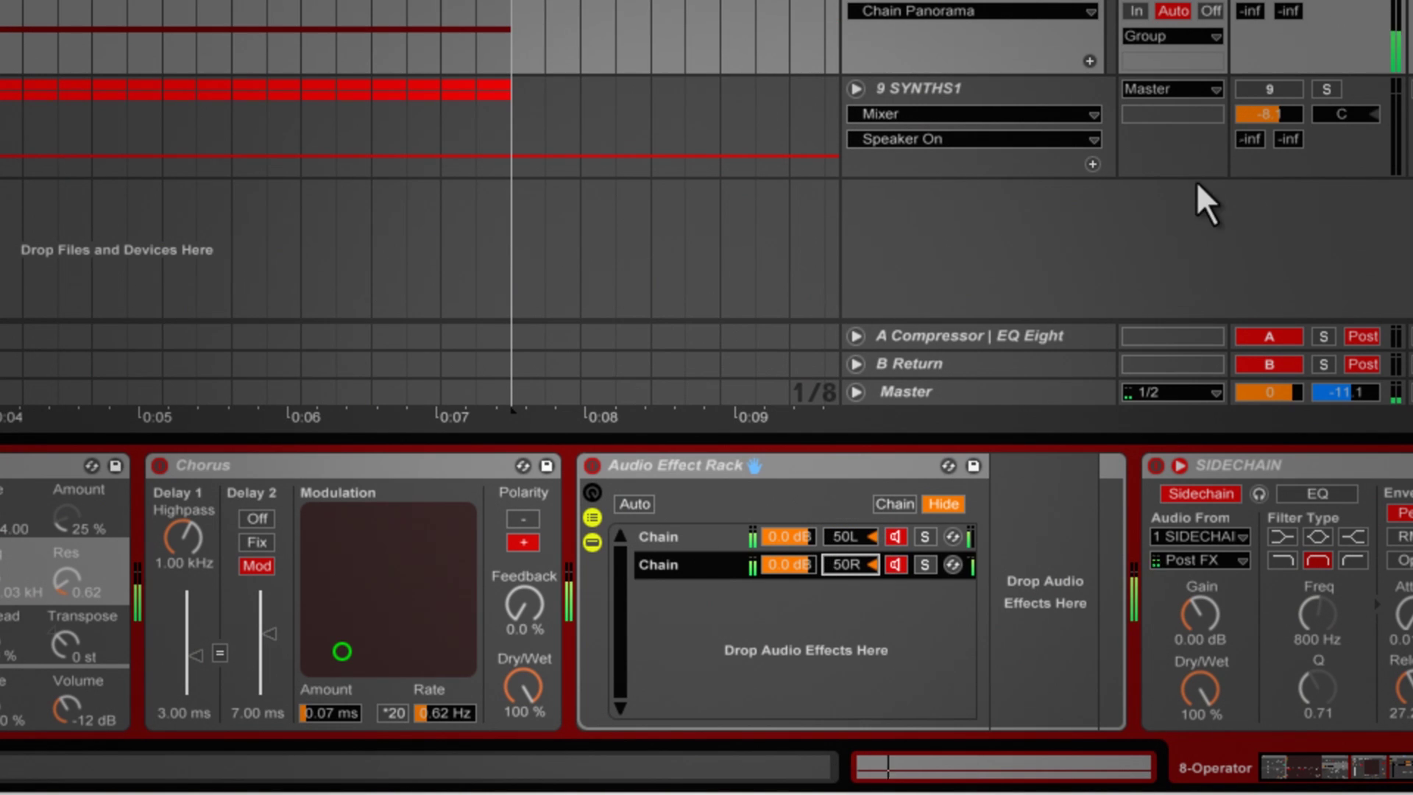
Set the SIDECHAIN compressor's output to -16.8 dB and its release to 42.5 ms
click(1365, 776)
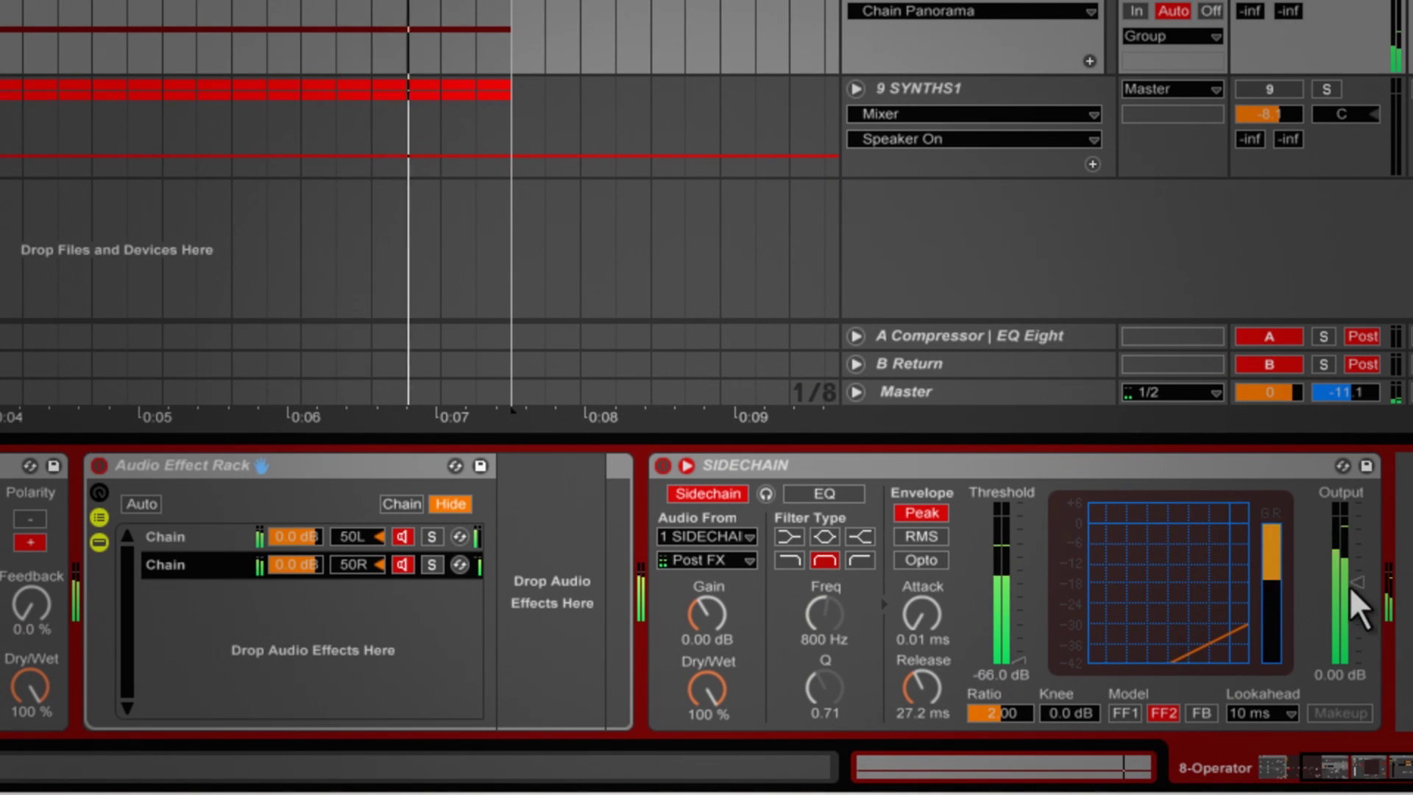
drag(1357, 582, 1350, 612)
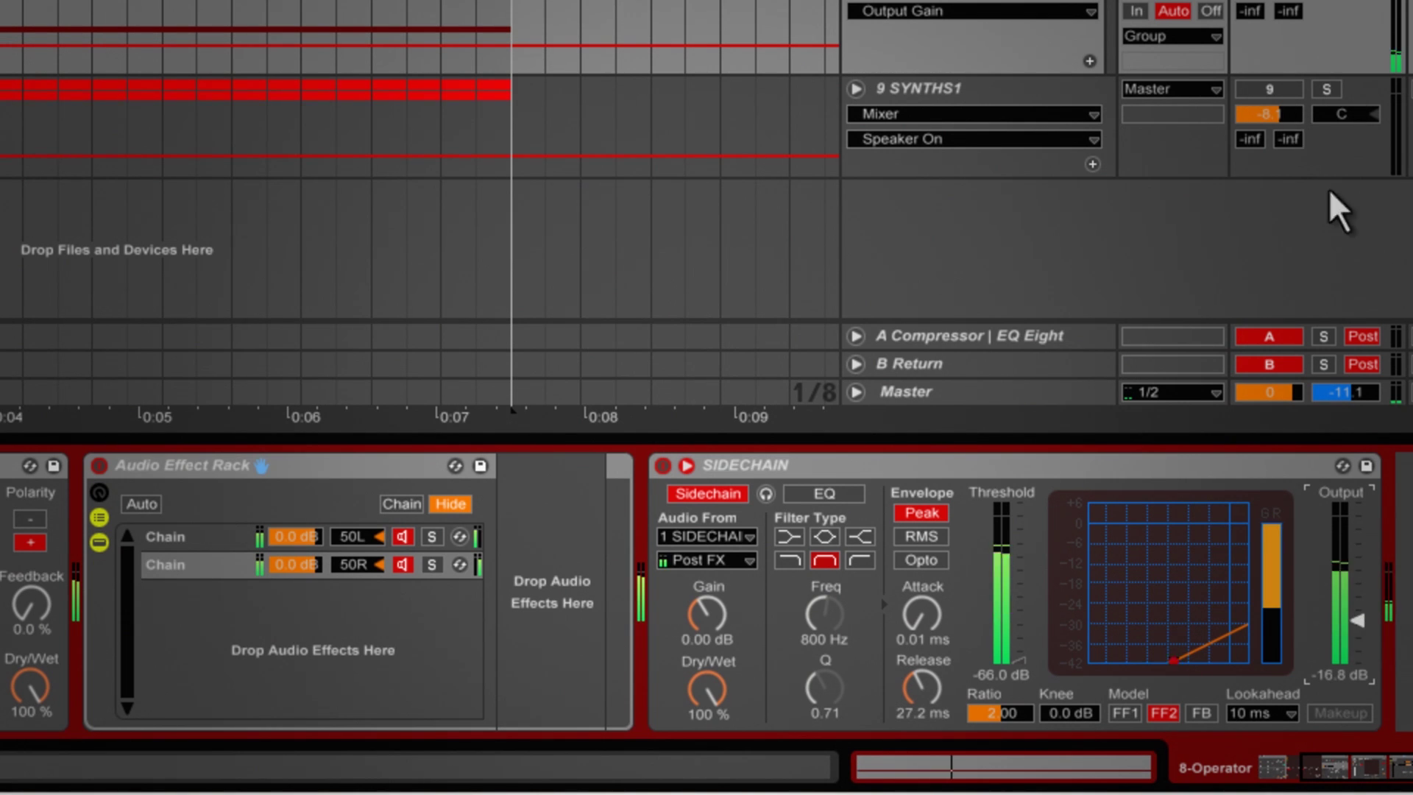
drag(926, 690, 925, 690)
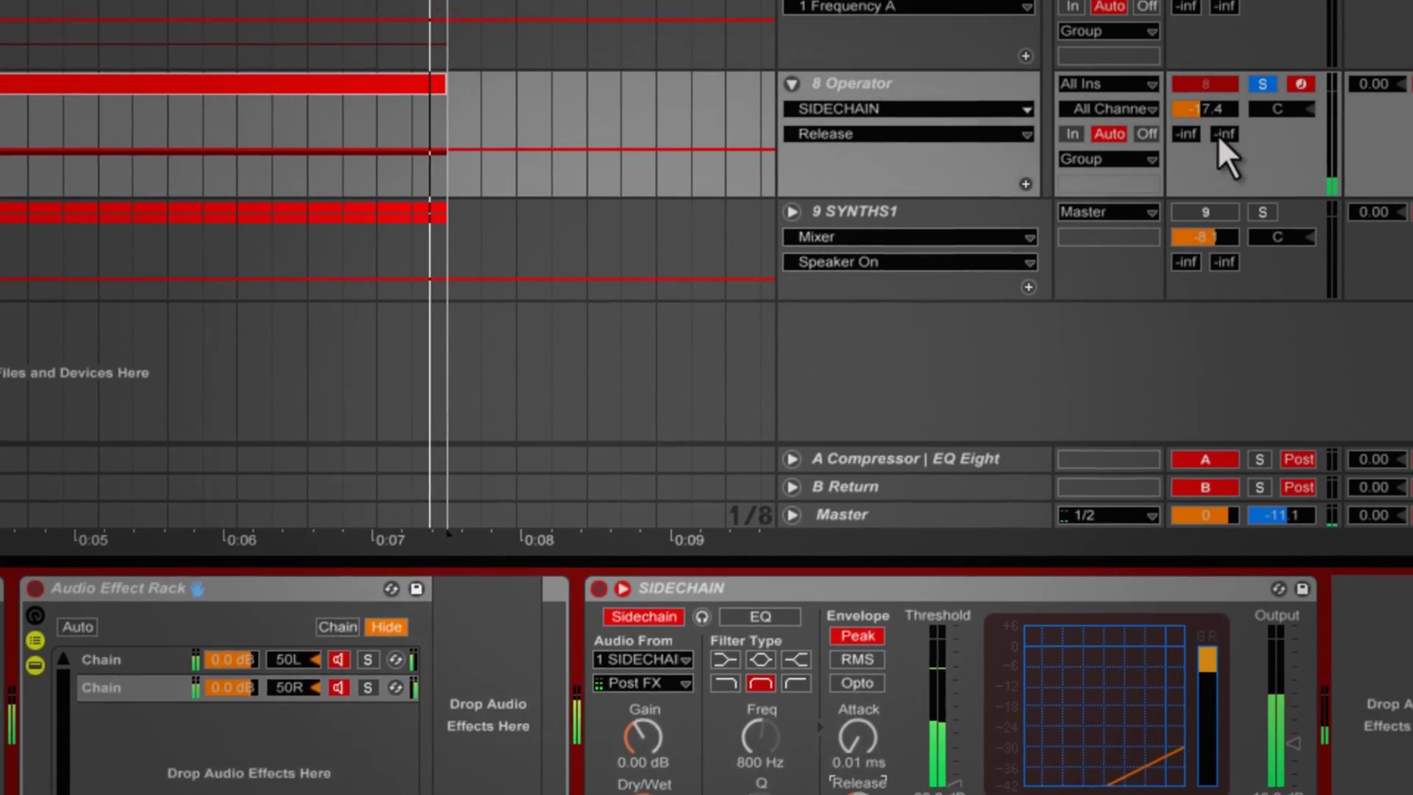
Set the Operator track volume to about -10 dB and compare the noise with Chorus switched off and on
drag(1217, 109, 1218, 109)
drag(1168, 209, 1168, 209)
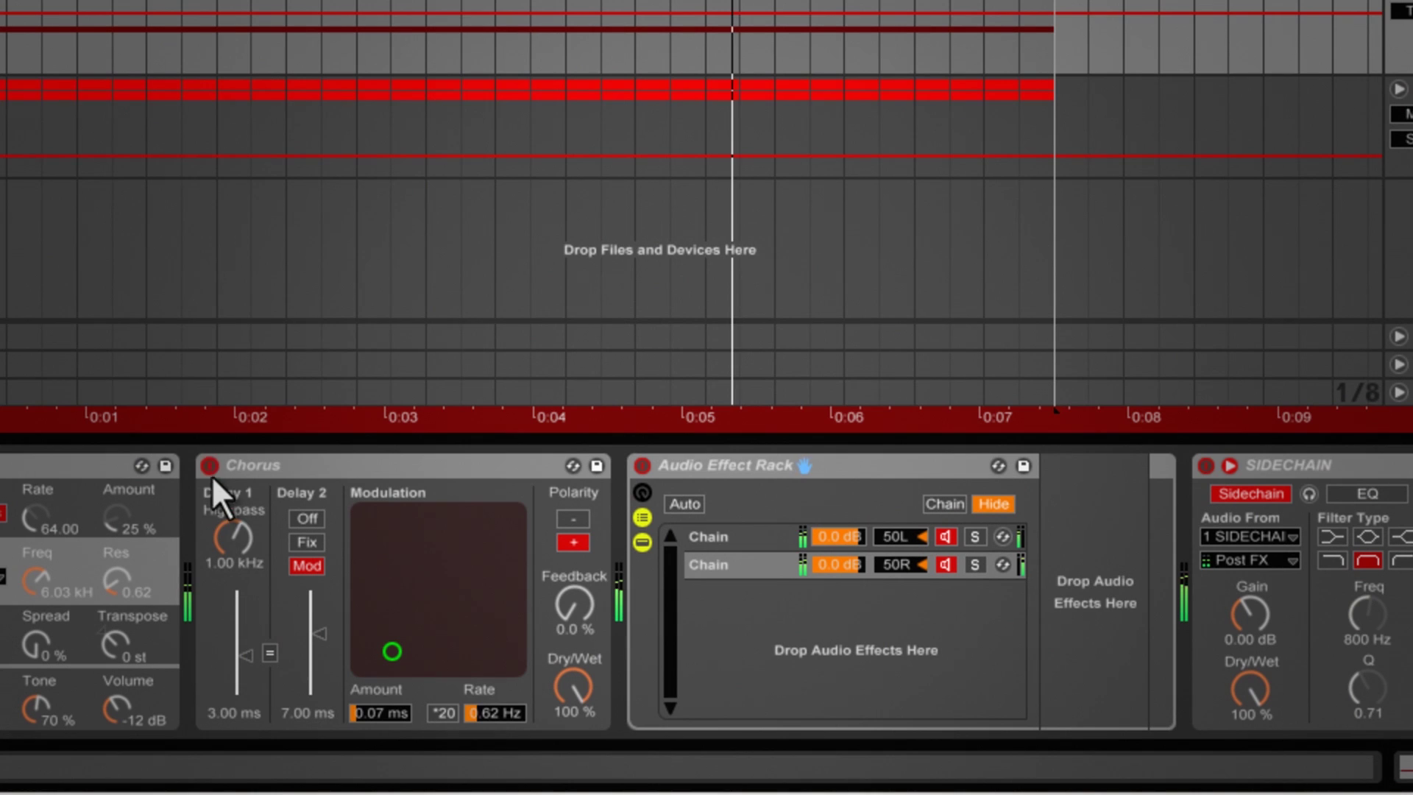
click(210, 465)
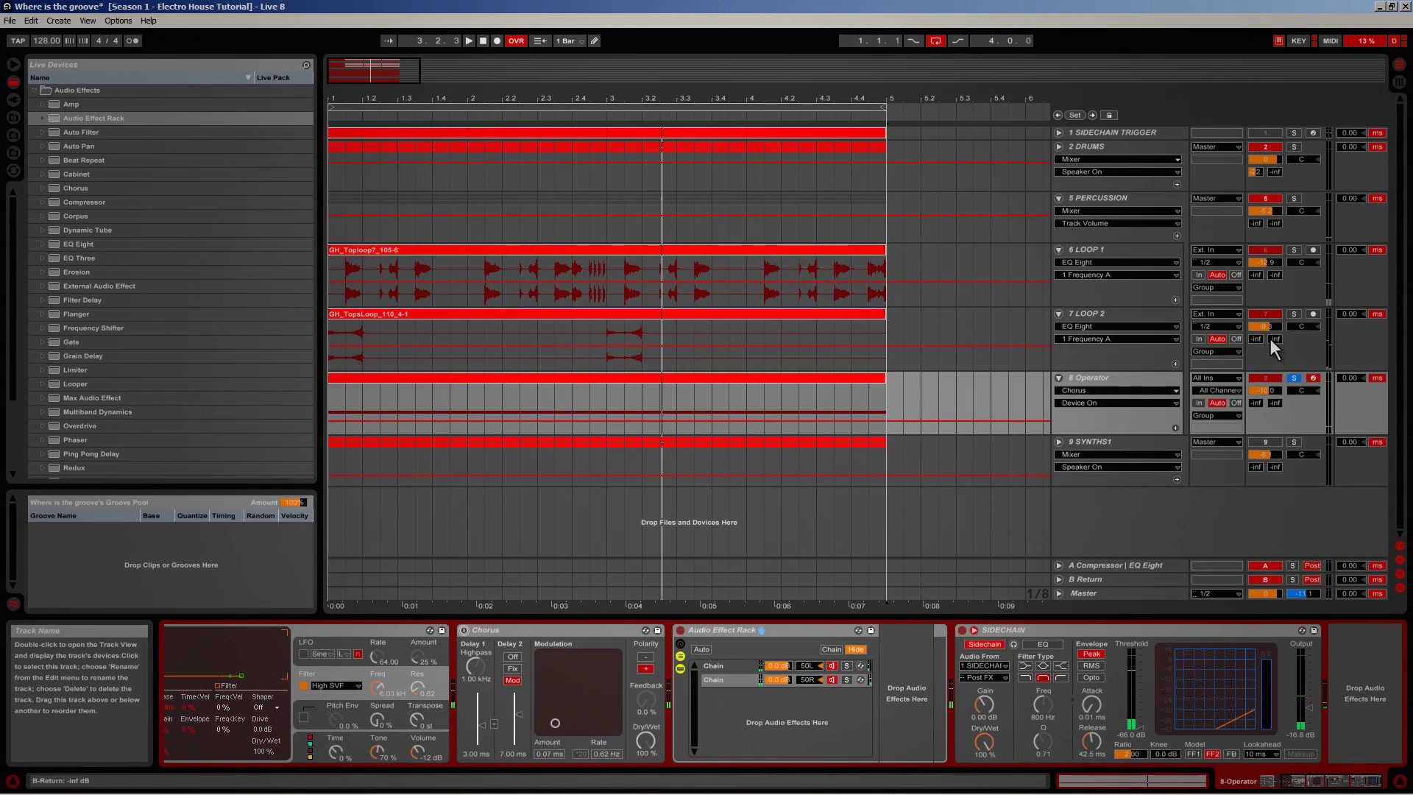
Unsolo the Operator track and set its volume to -8.4 dB against the full mix
click(1294, 378)
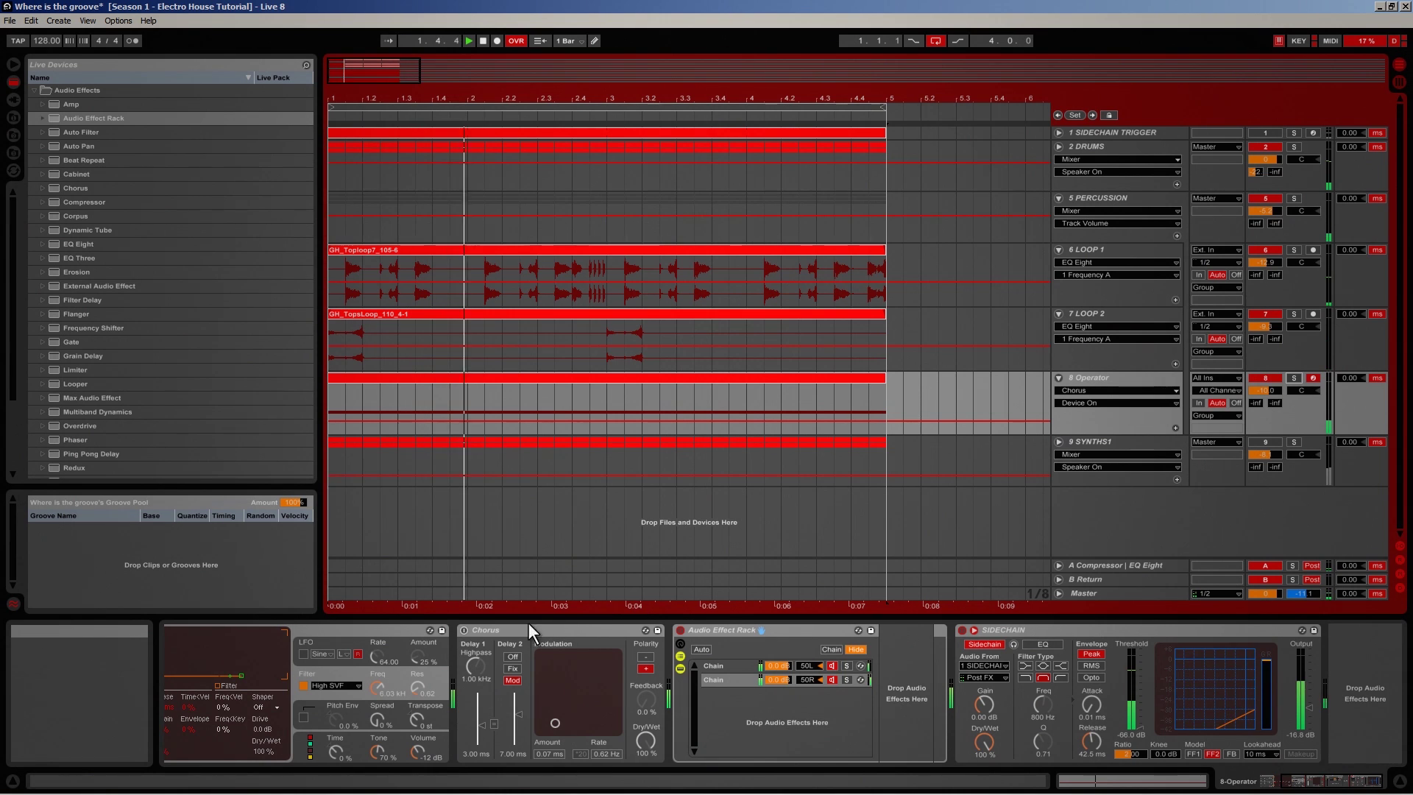
click(506, 632)
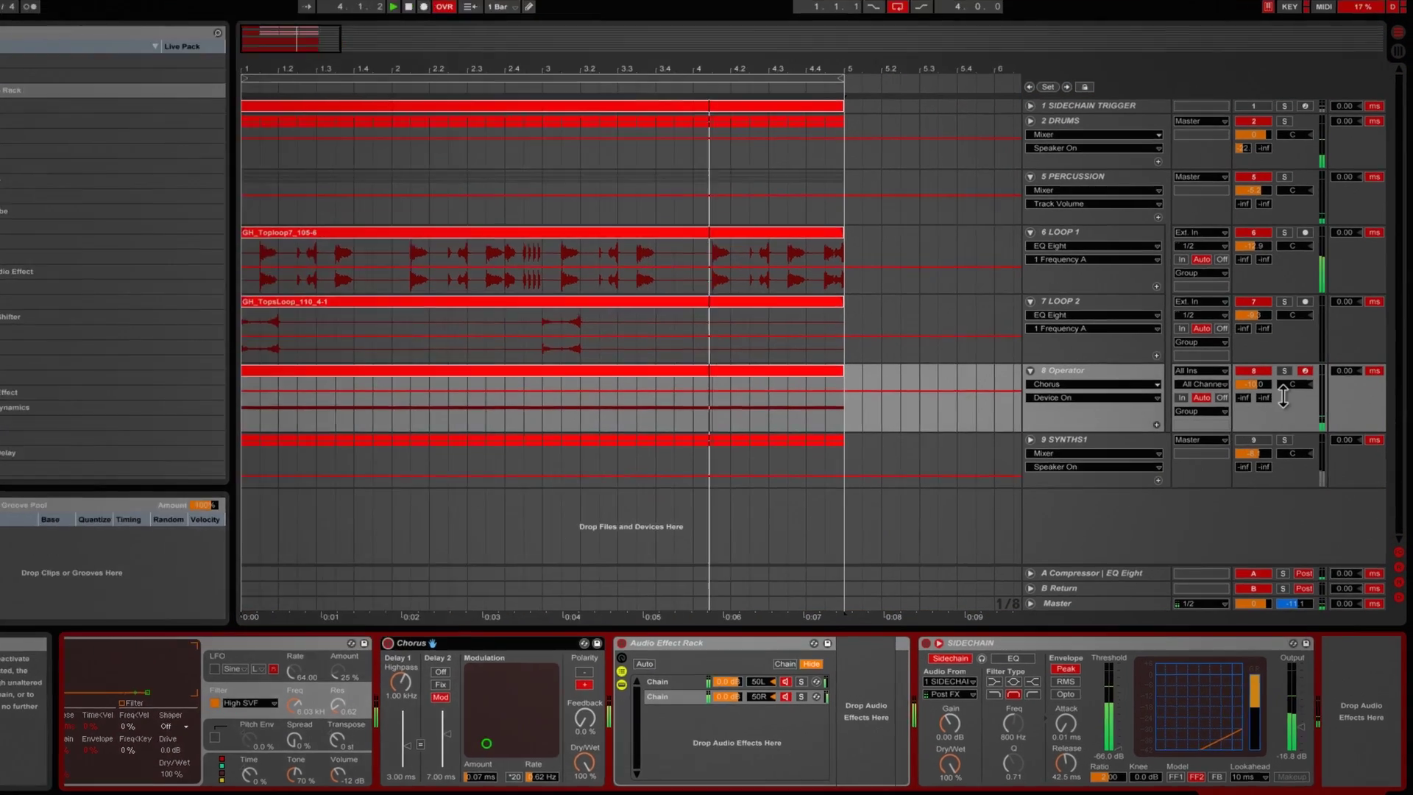
drag(1268, 387, 1268, 385)
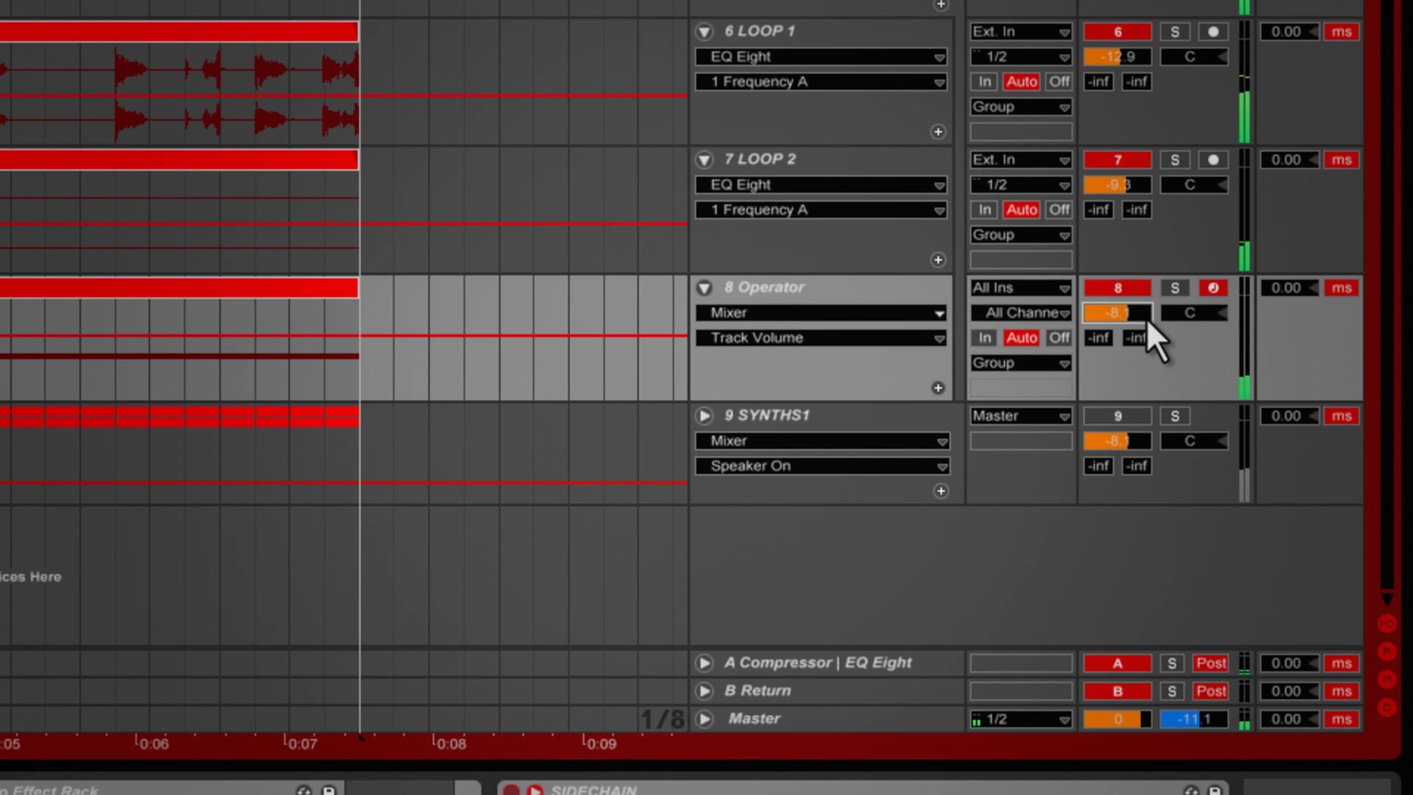
drag(1146, 316, 1146, 316)
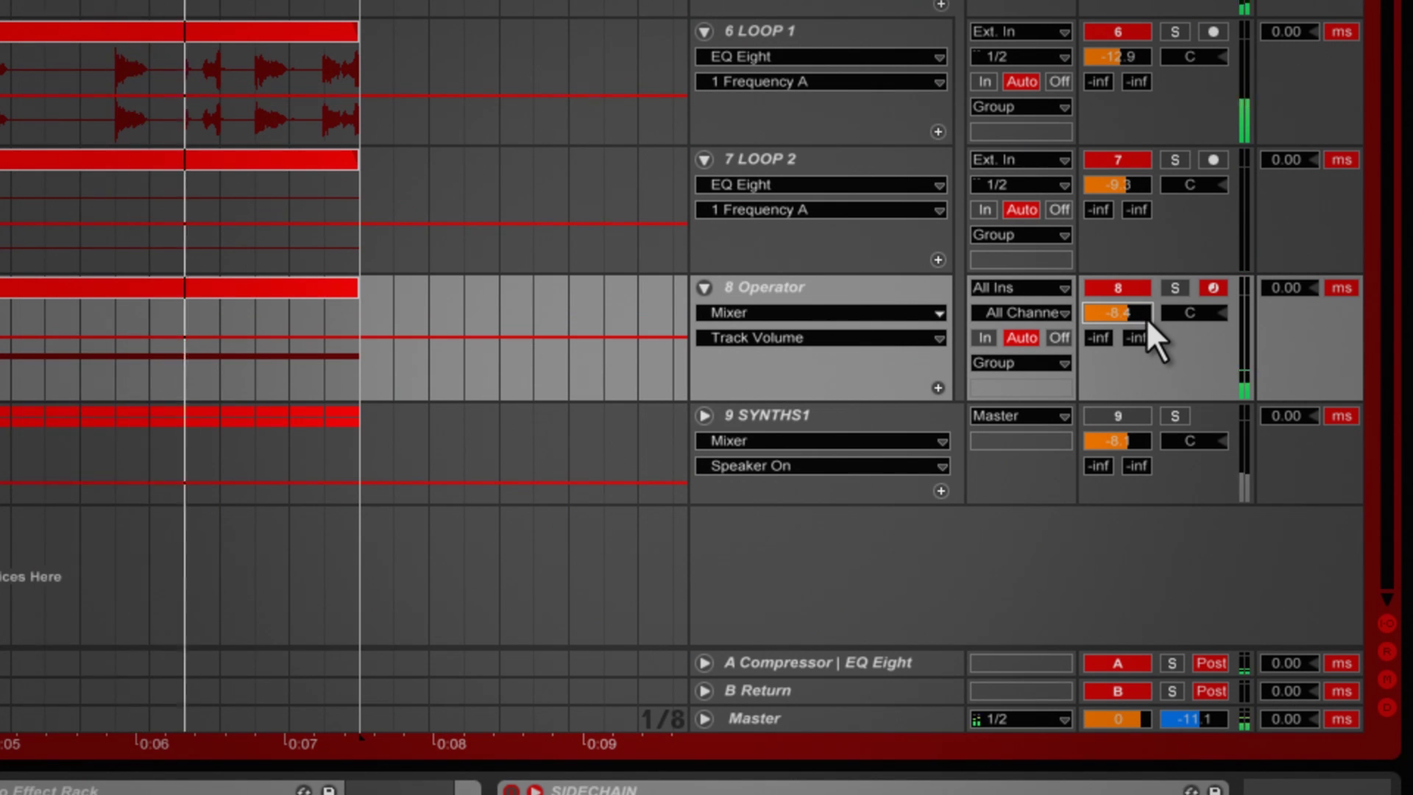
Activate the SYNTHS1 group and unfold it to show its tracks
click(1116, 416)
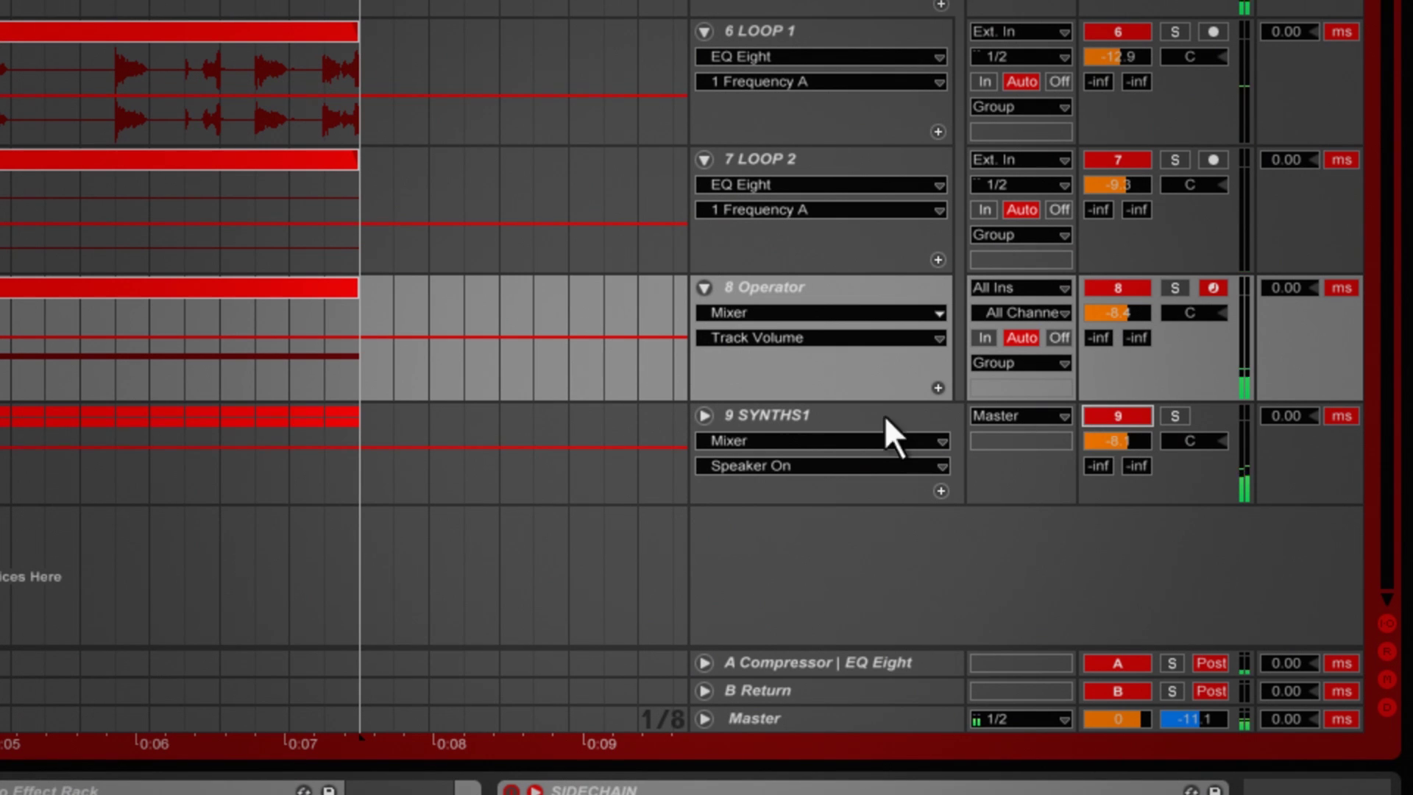
click(819, 405)
click(703, 415)
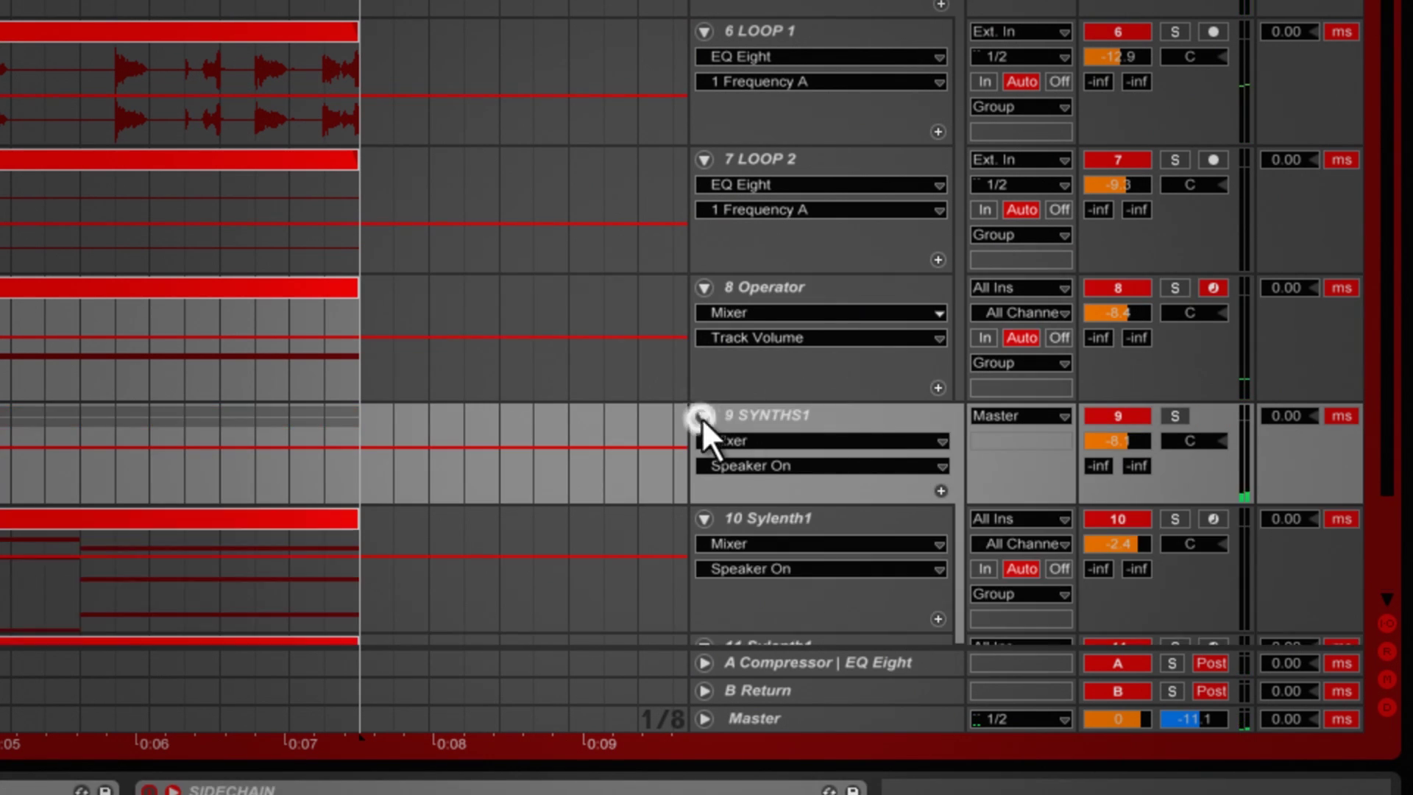
Solo the 11 Sylenth1 track and set its Arpeggiator rate to 1/16
scroll(873, 532, down, 2)
click(864, 531)
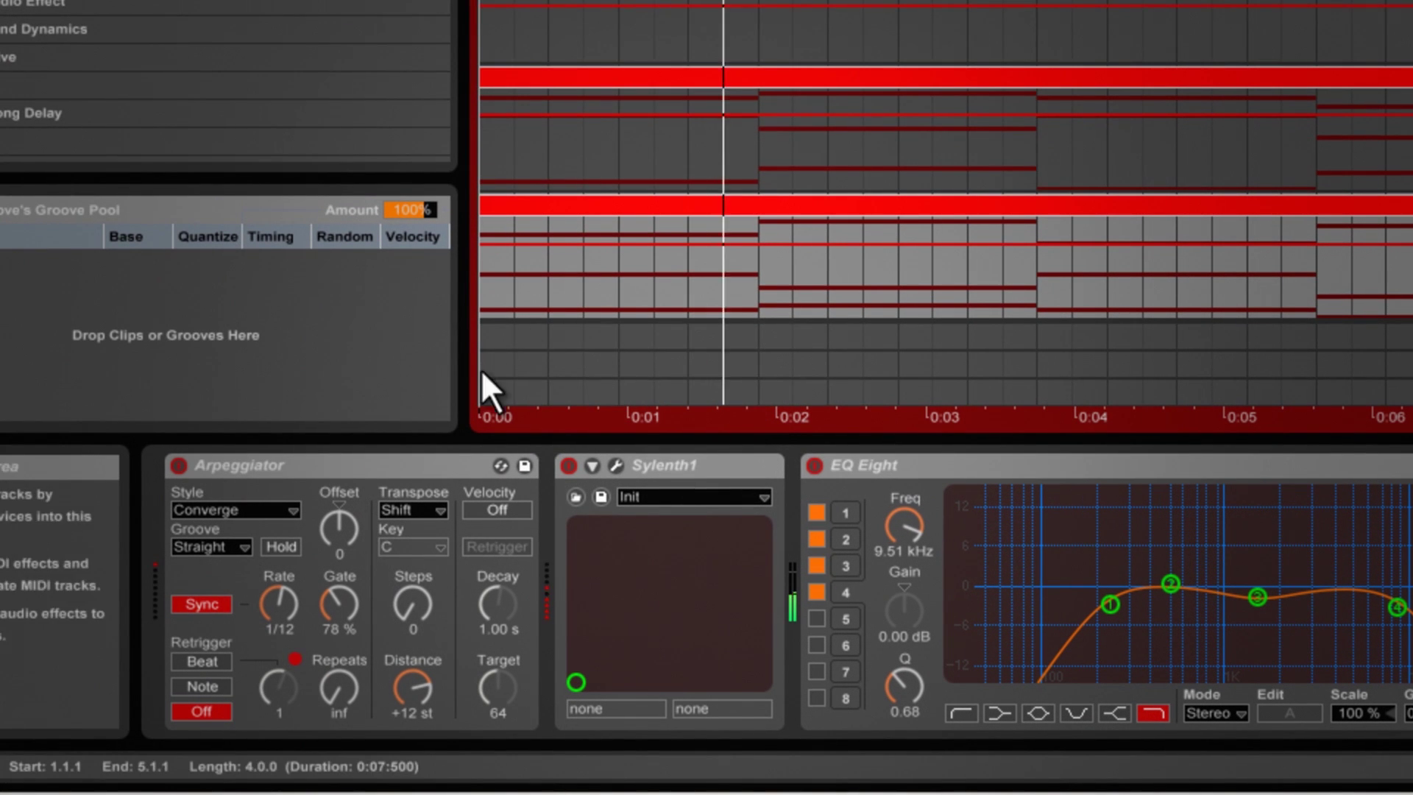
click(285, 603)
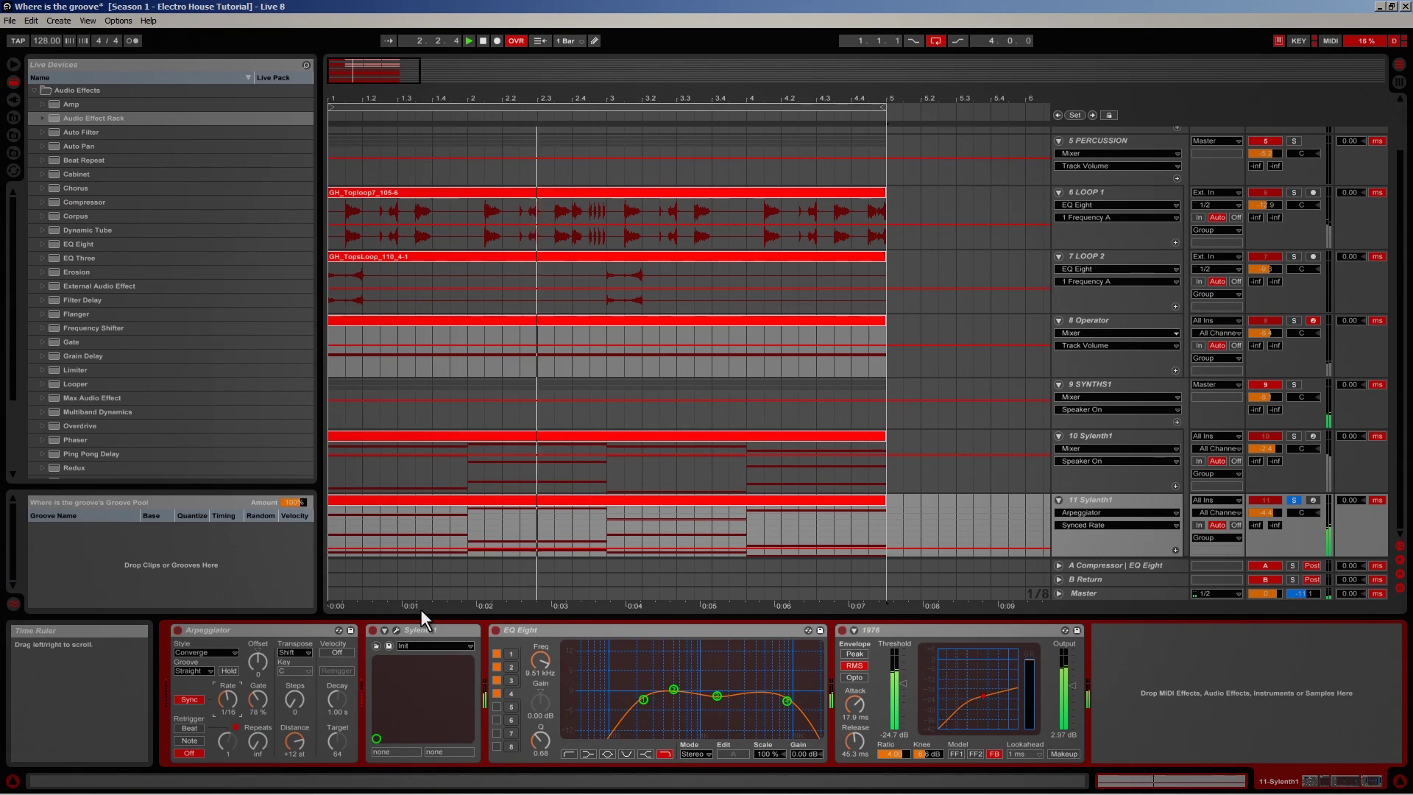
Open the track's Sylenth1 synth, adjust the reverb damping, set the reverb Dry/Wet to 27.62 % and close the synth
click(396, 630)
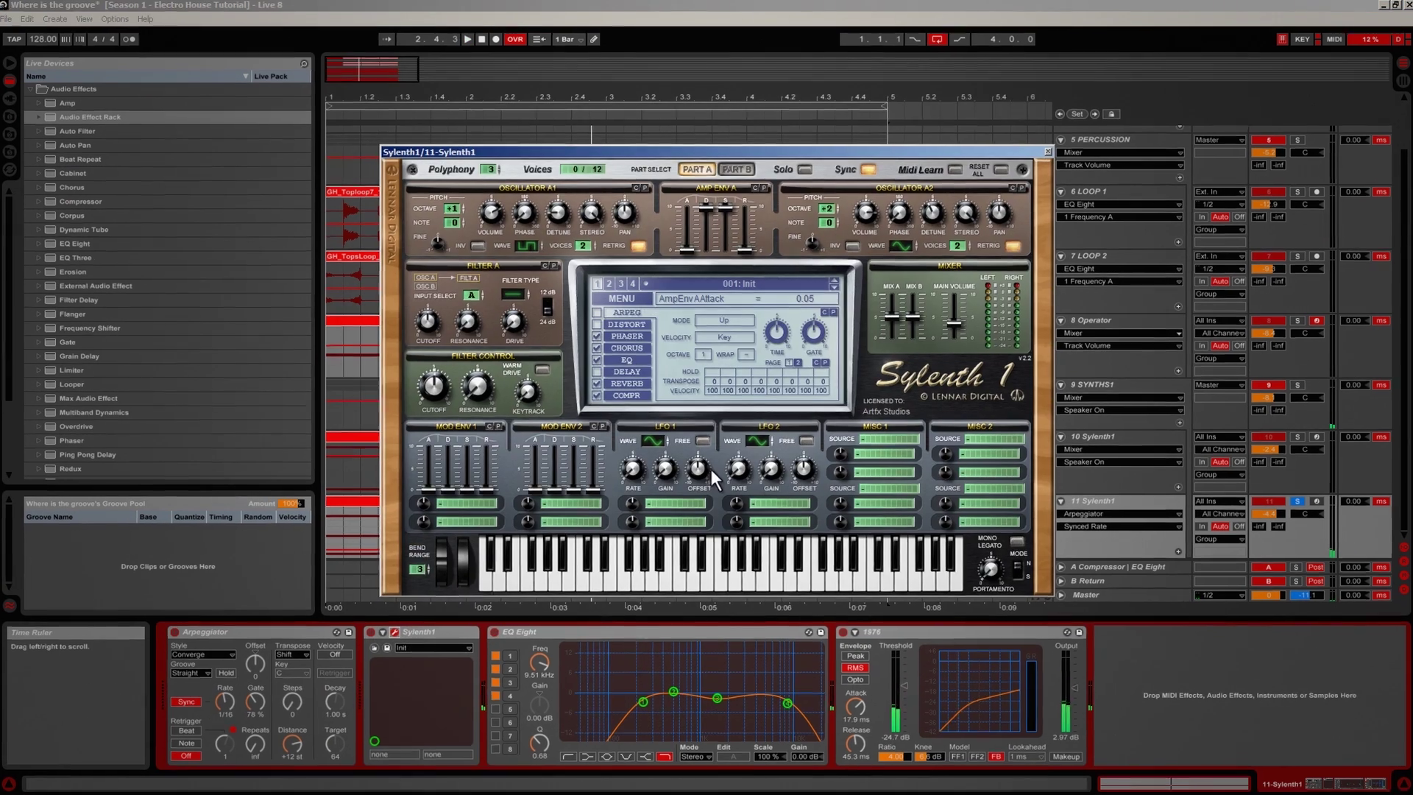
click(627, 382)
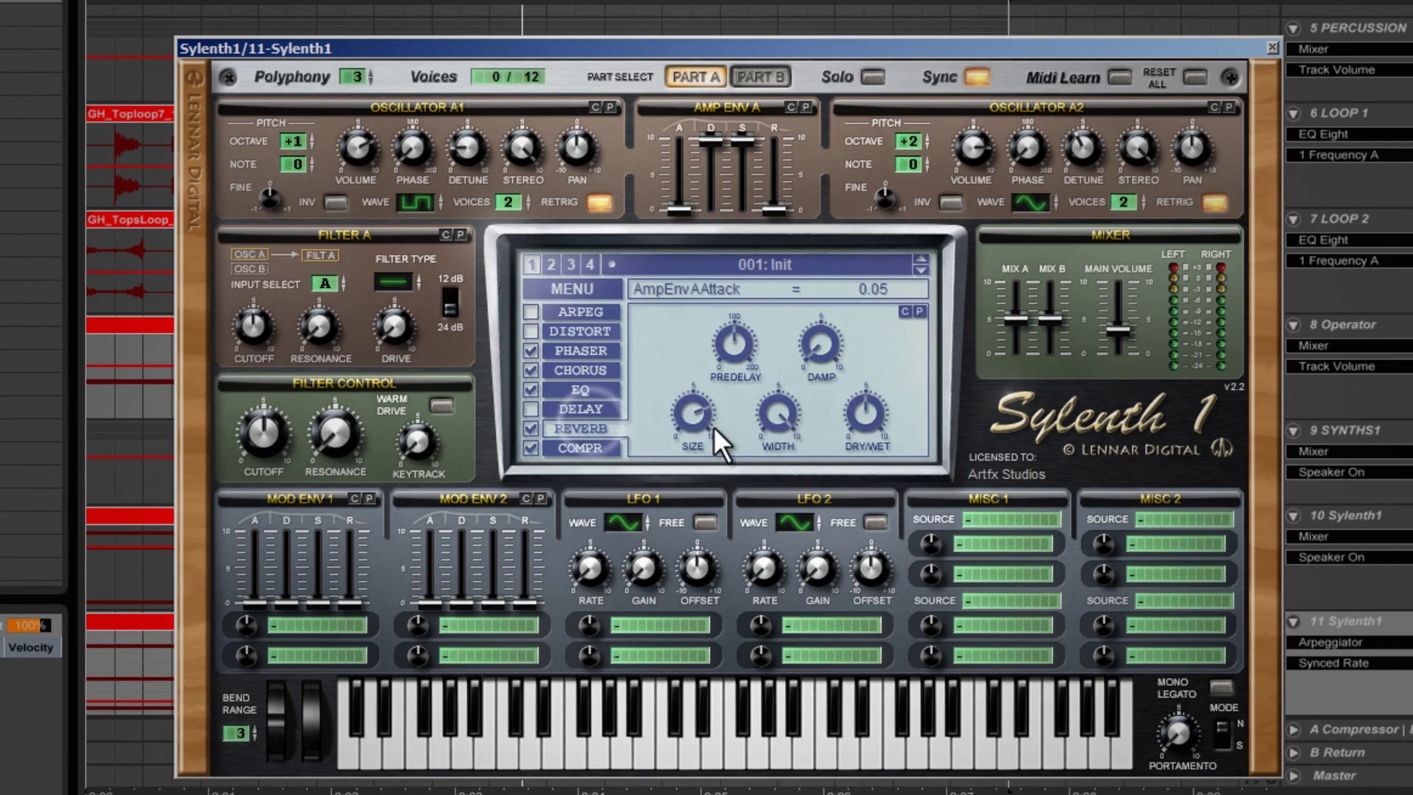
drag(867, 417, 864, 476)
key(space)
drag(864, 418, 867, 403)
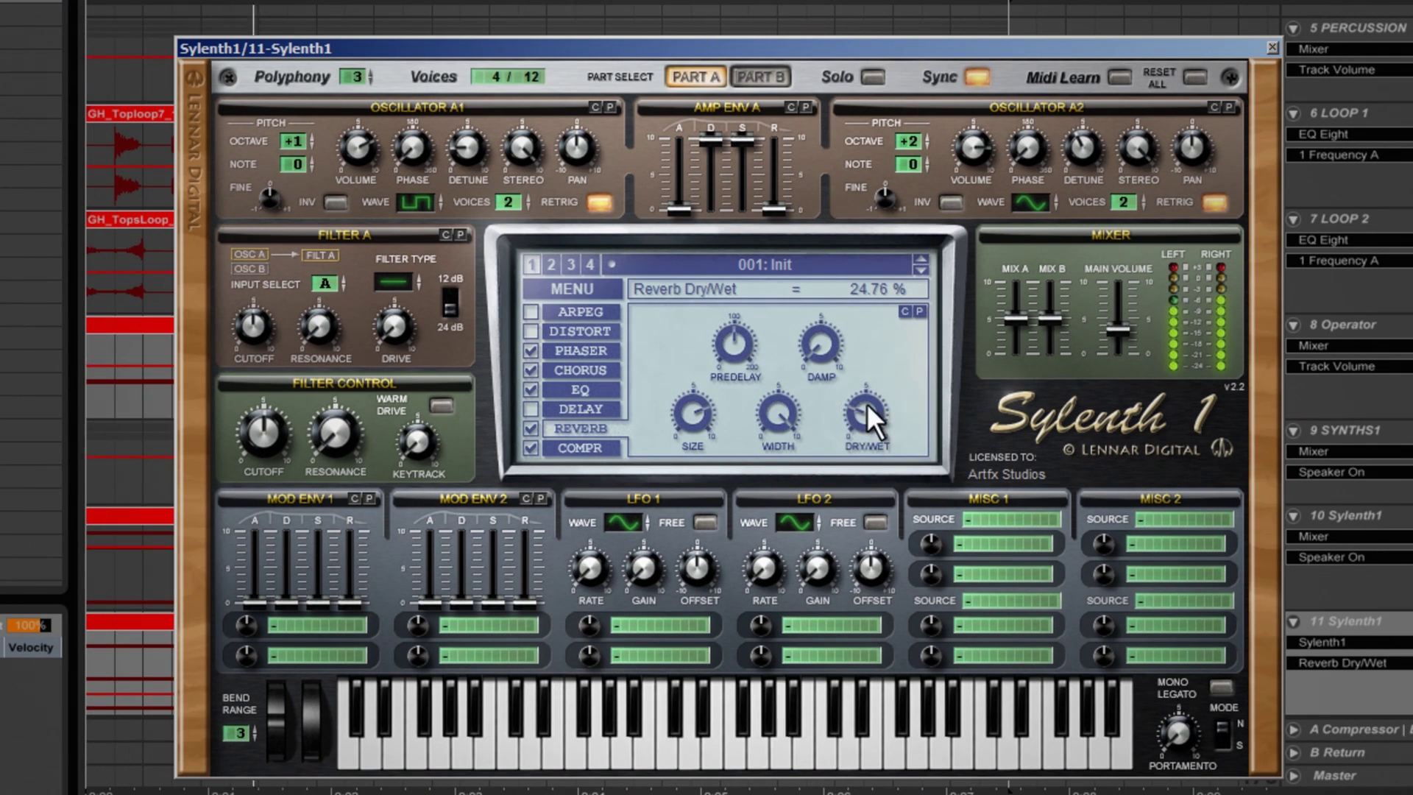
mouse_move(820, 337)
mouse_down()
mouse_move(815, 232)
mouse_move(824, 358)
mouse_move(821, 337)
mouse_up()
mouse_move(849, 397)
mouse_down()
mouse_move(863, 401)
mouse_move(859, 421)
mouse_up()
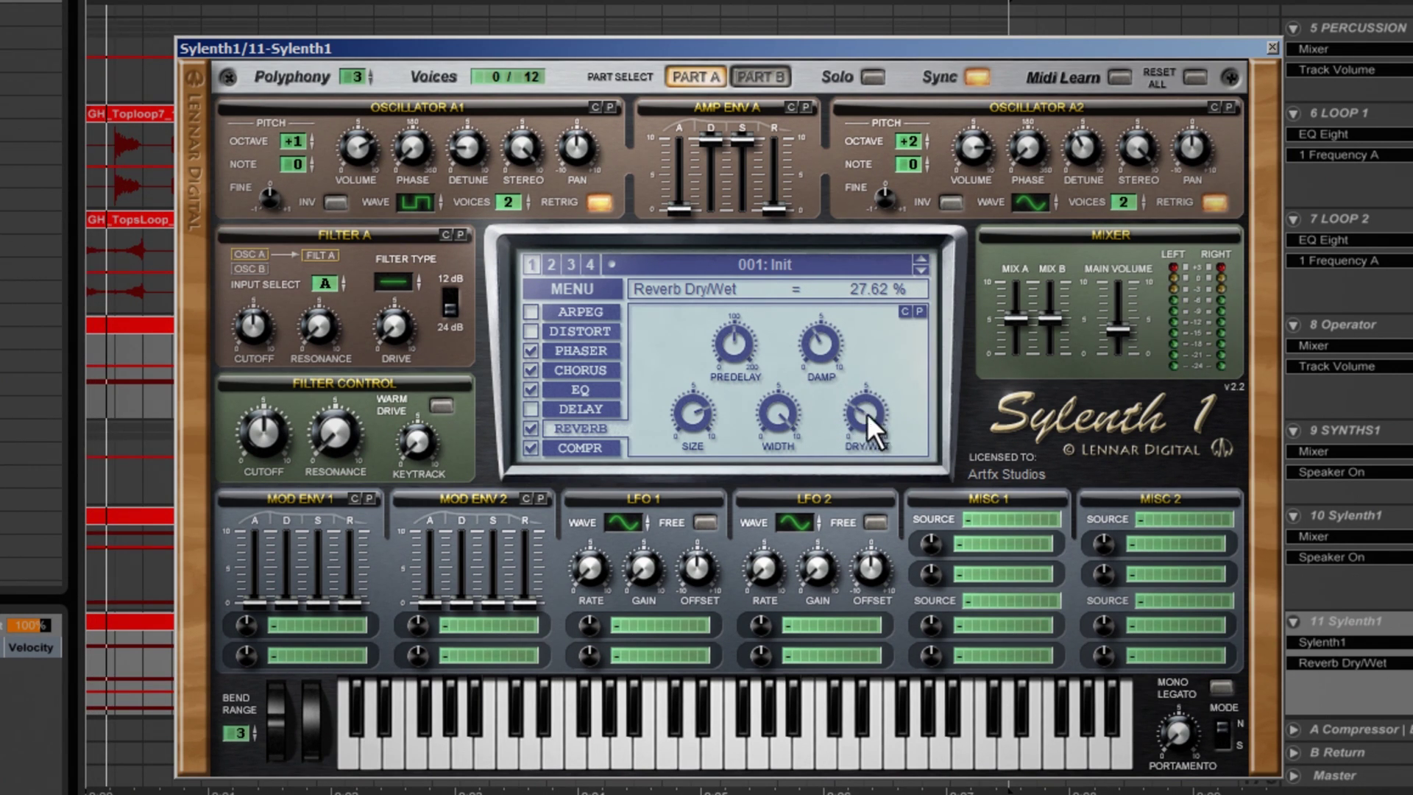
click(1271, 48)
Audition the 11 Sylenth1 track in the full mix with its Arpeggiator rate at 1/16, stop playback and save the set
click(1174, 237)
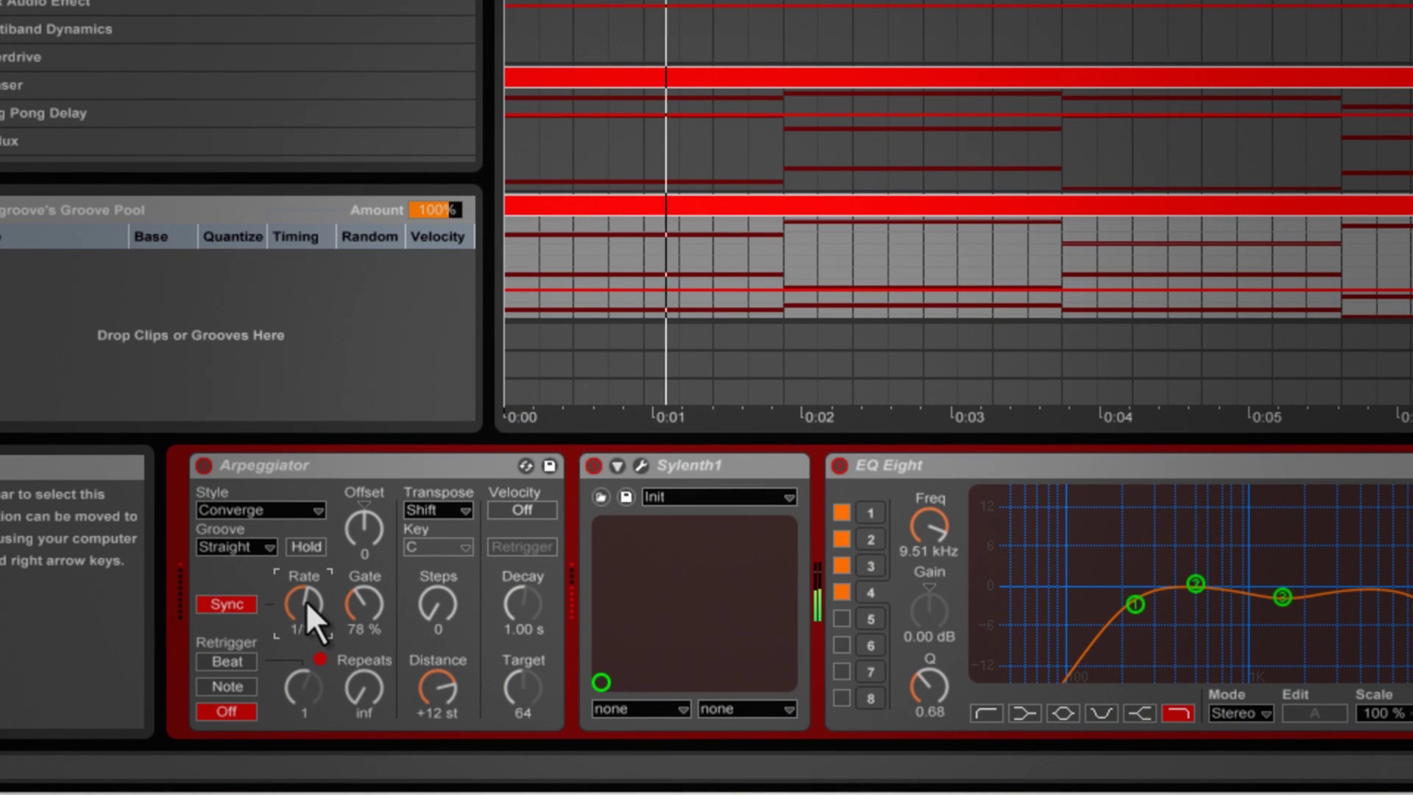
click(306, 599)
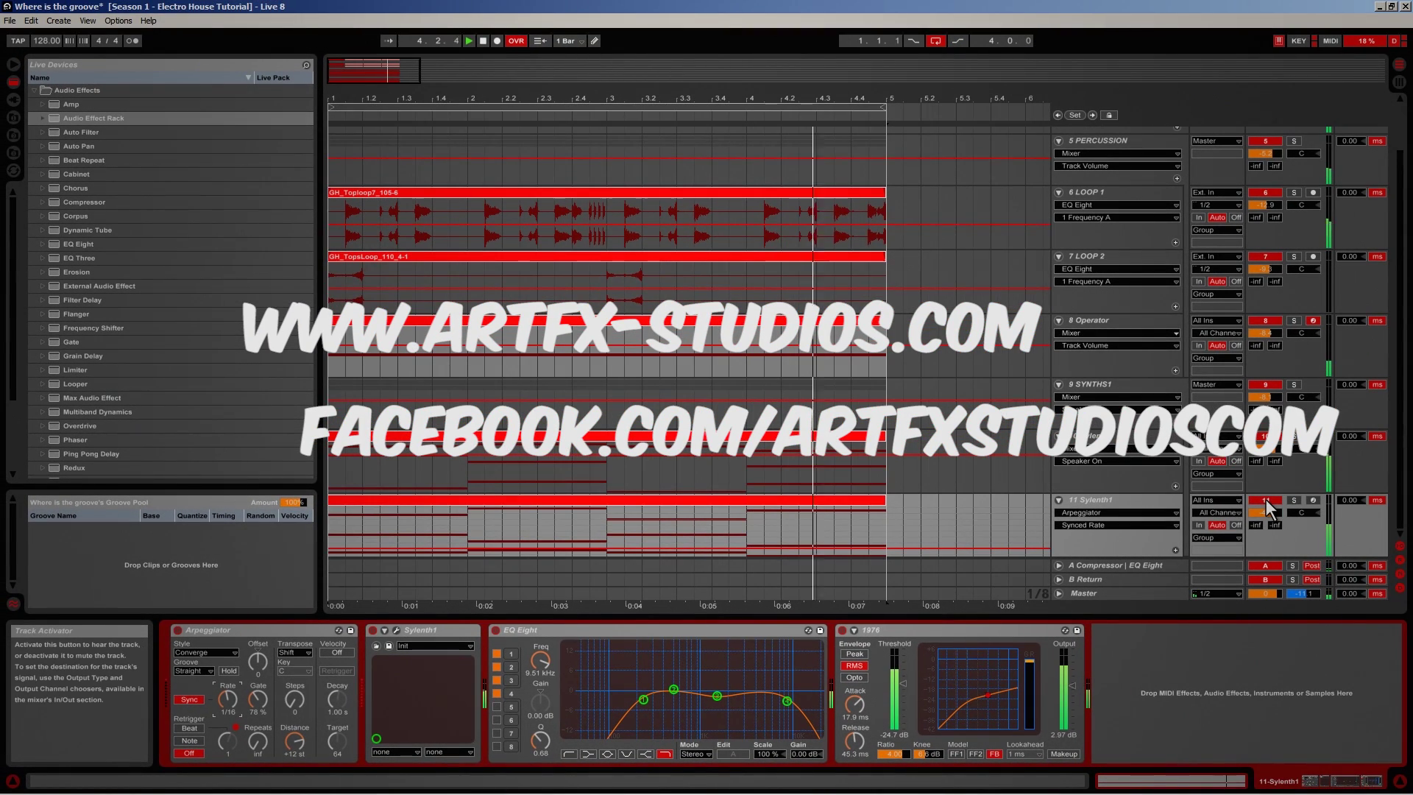
key(space)
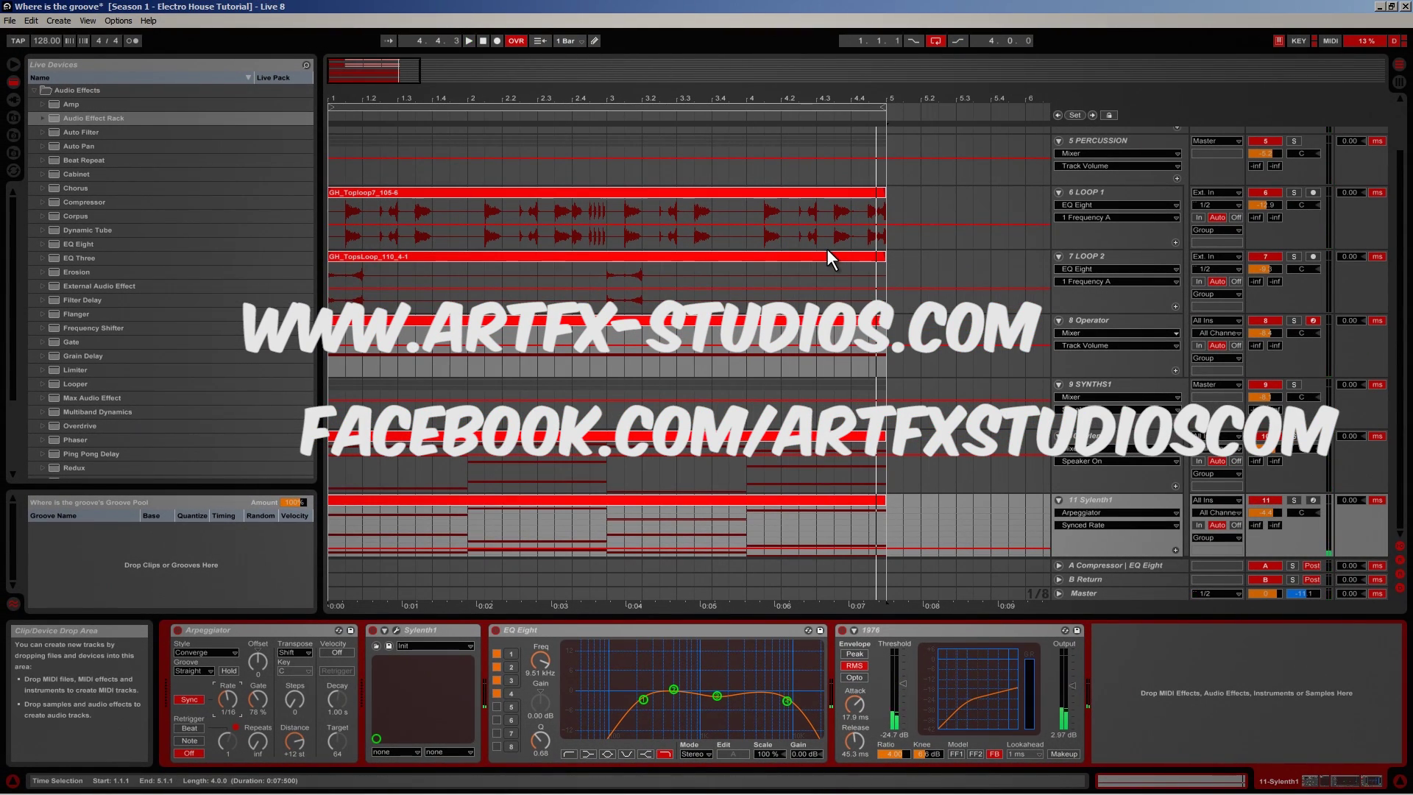
key(ctrl+s)
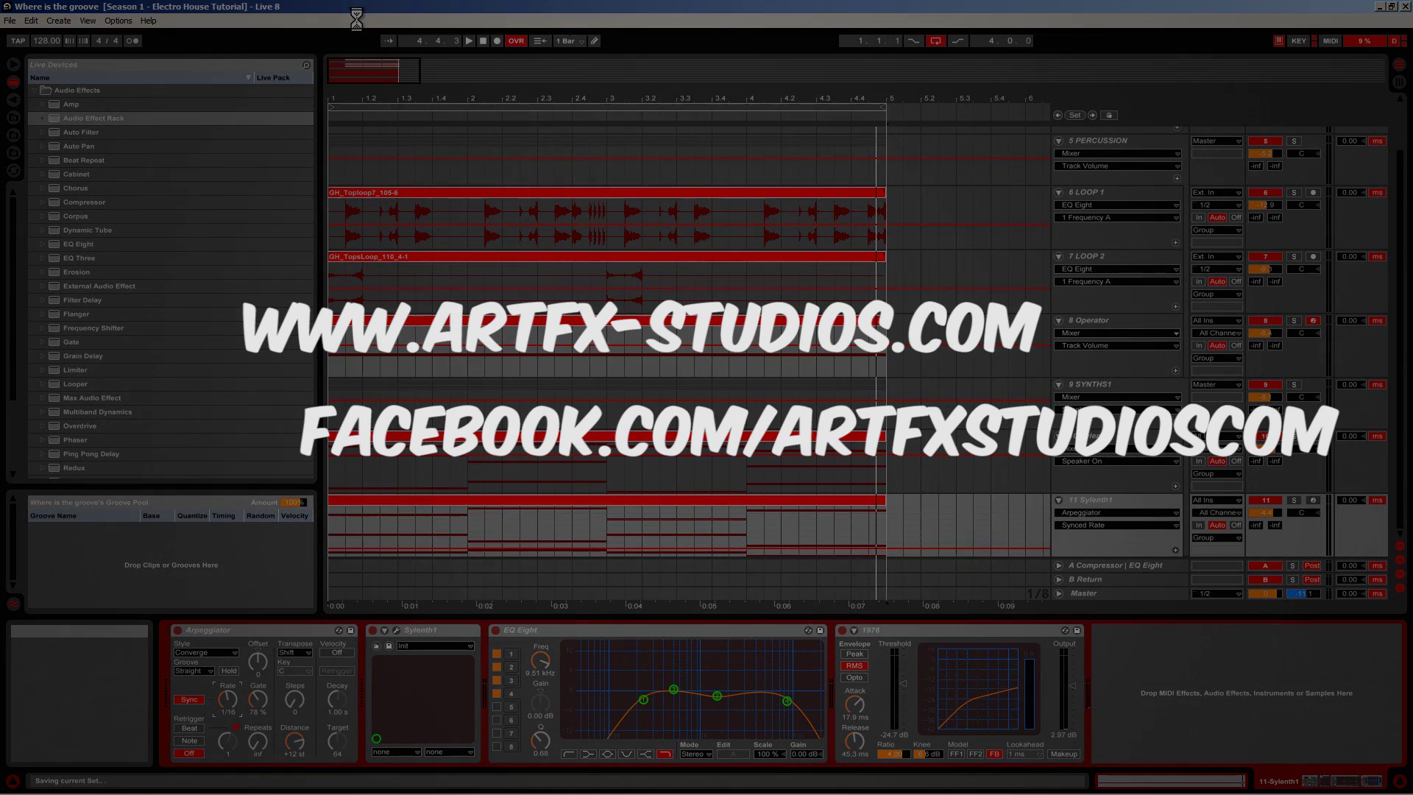